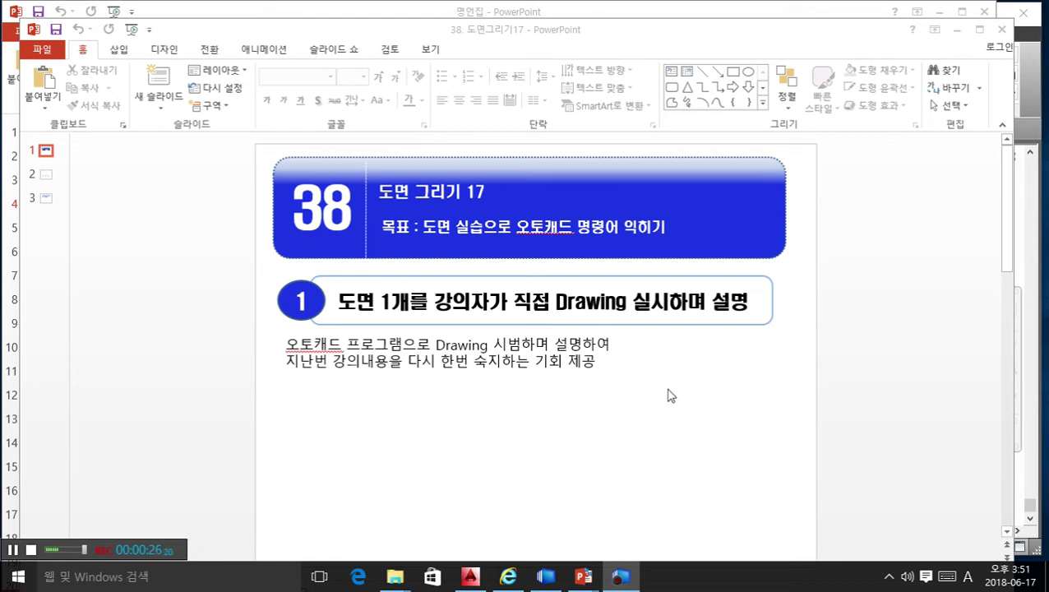
# - Scroll to the 도면 9-1 shaft slide in PowerPoint, then switch to AutoCAD
pyautogui.scroll(-3, 674, 396)
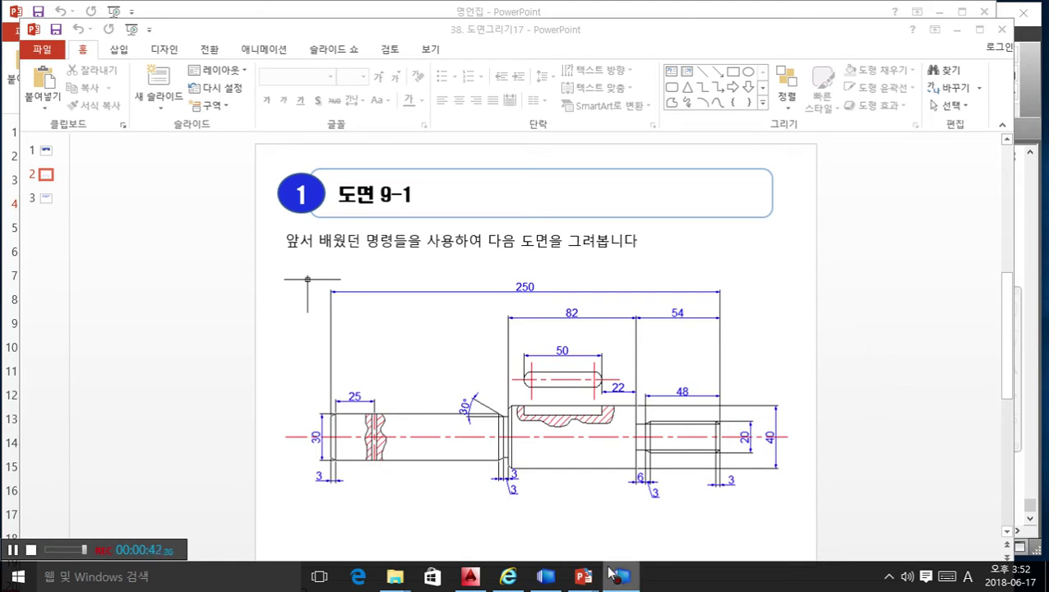
pyautogui.click(475, 580)
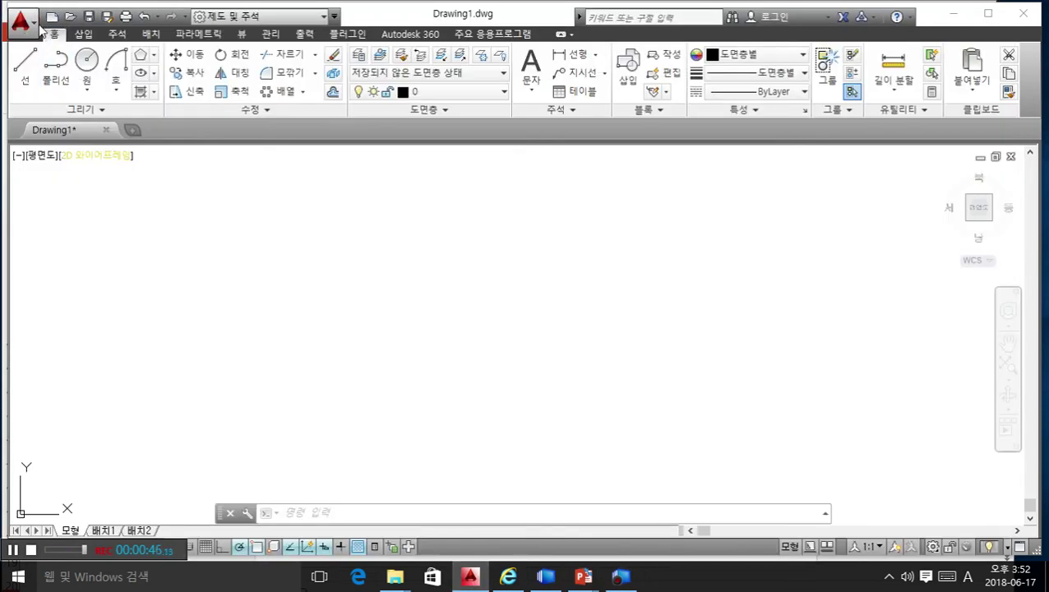
# - Open drawing 도면17, ignoring its unresolved references
pyautogui.click(36, 27)
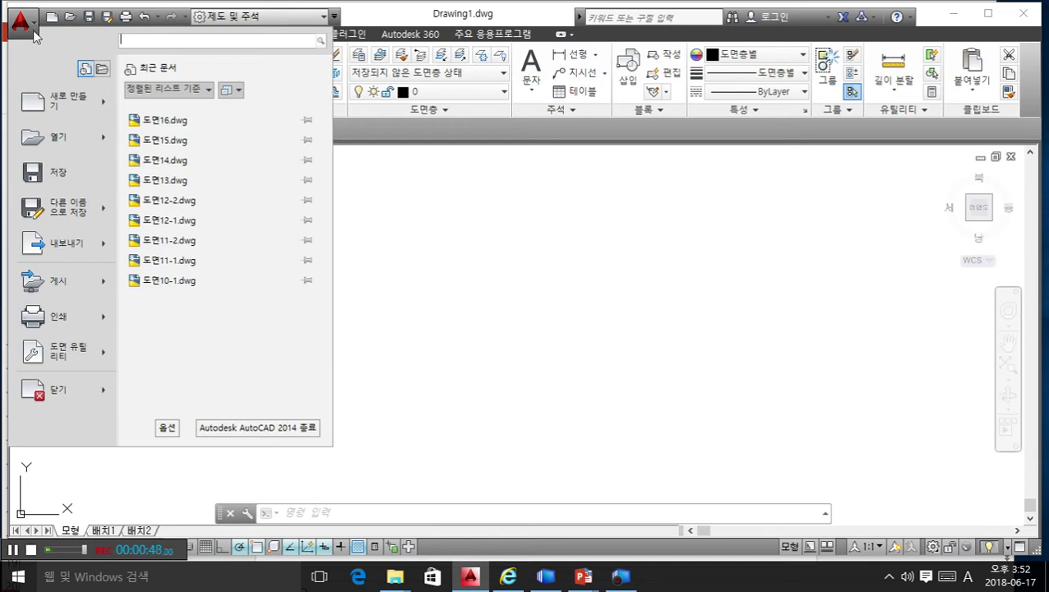
pyautogui.moveTo(58, 137)
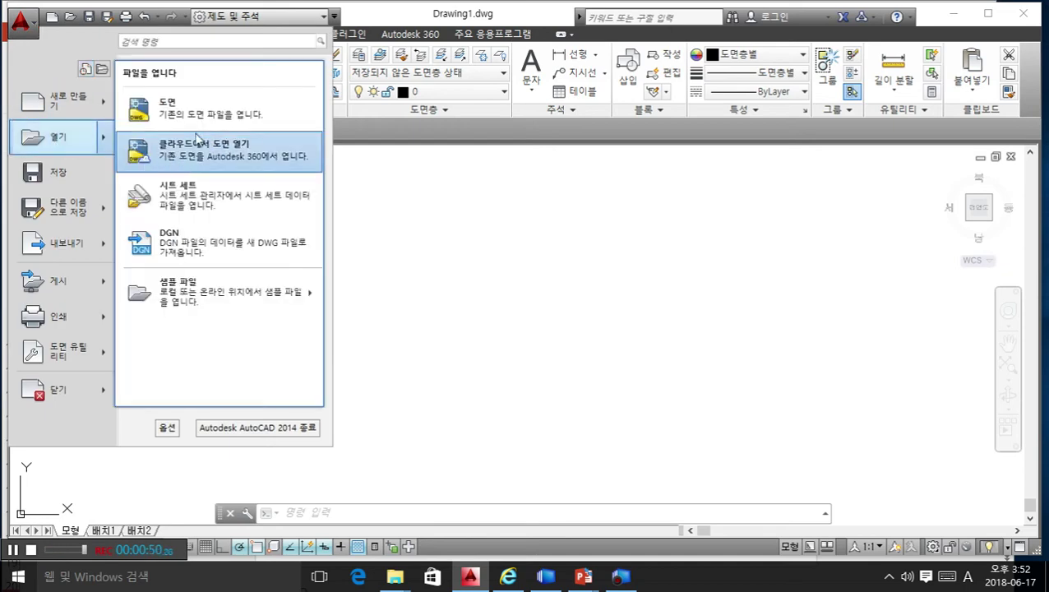
pyautogui.click(201, 105)
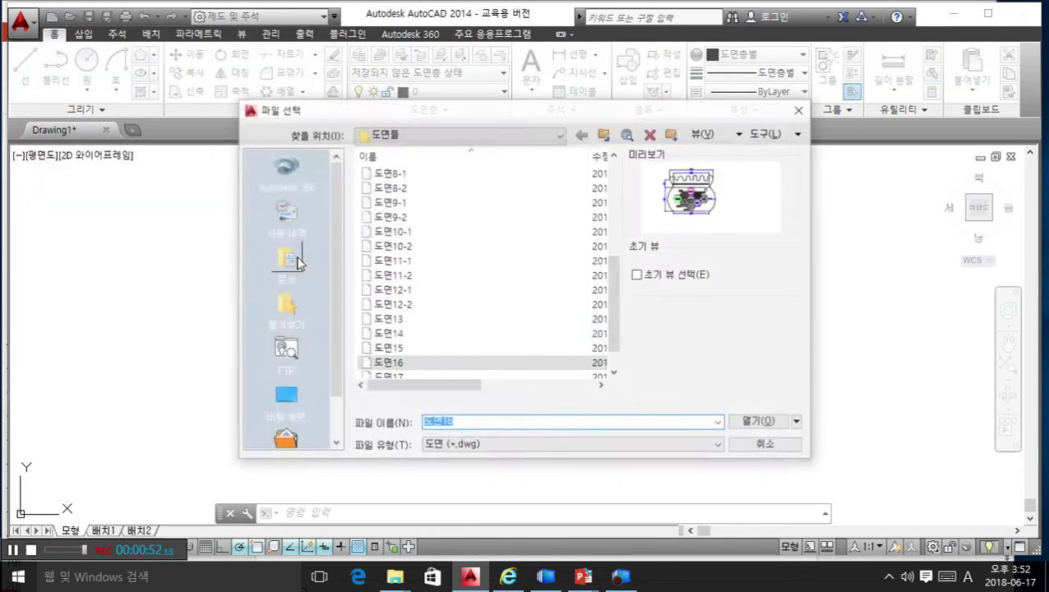
pyautogui.scroll(-1, 615, 312)
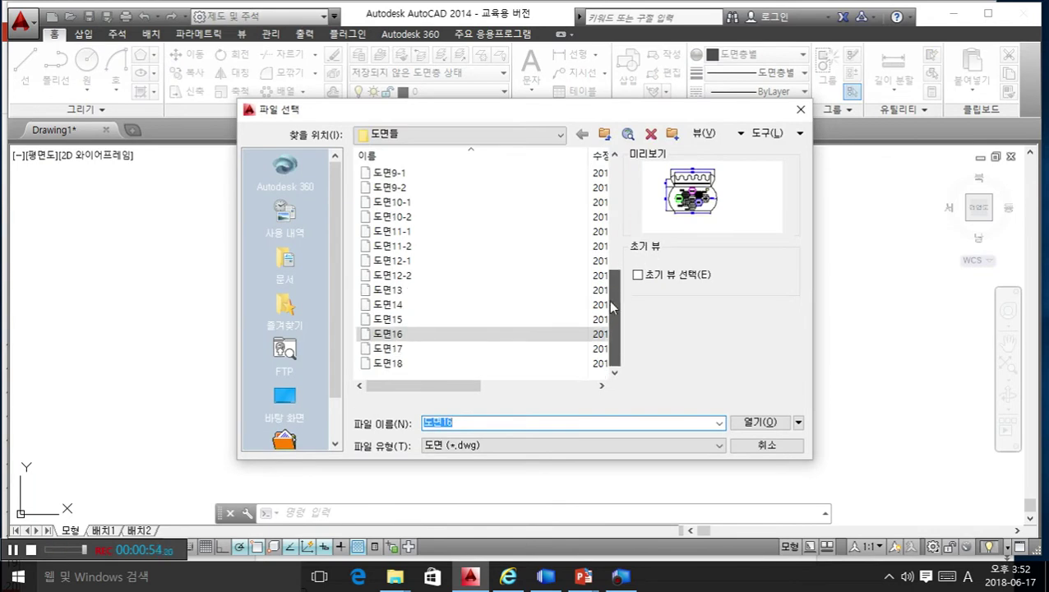
pyautogui.click(401, 350)
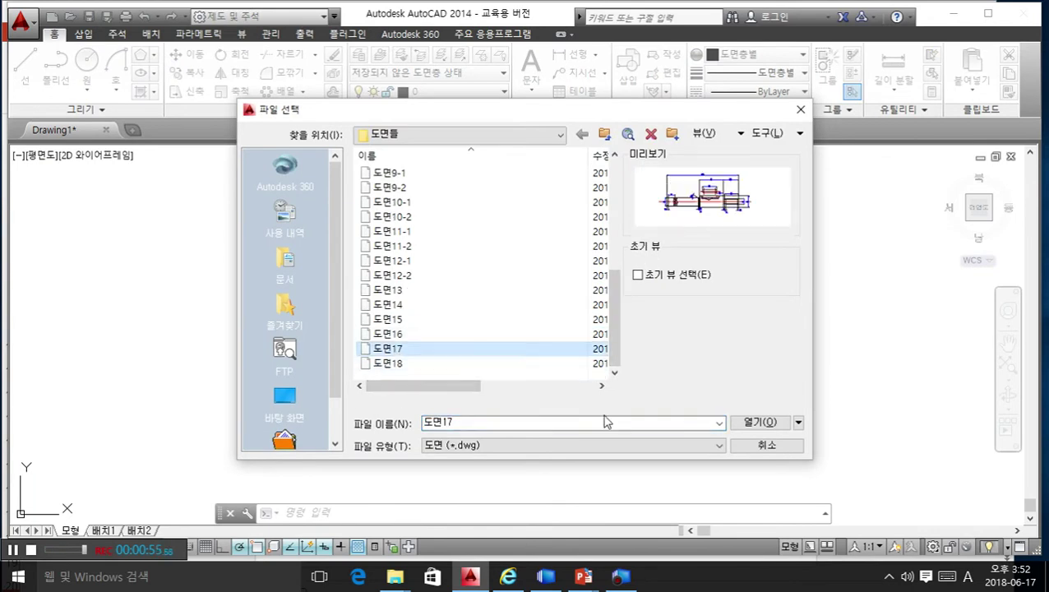
pyautogui.click(764, 423)
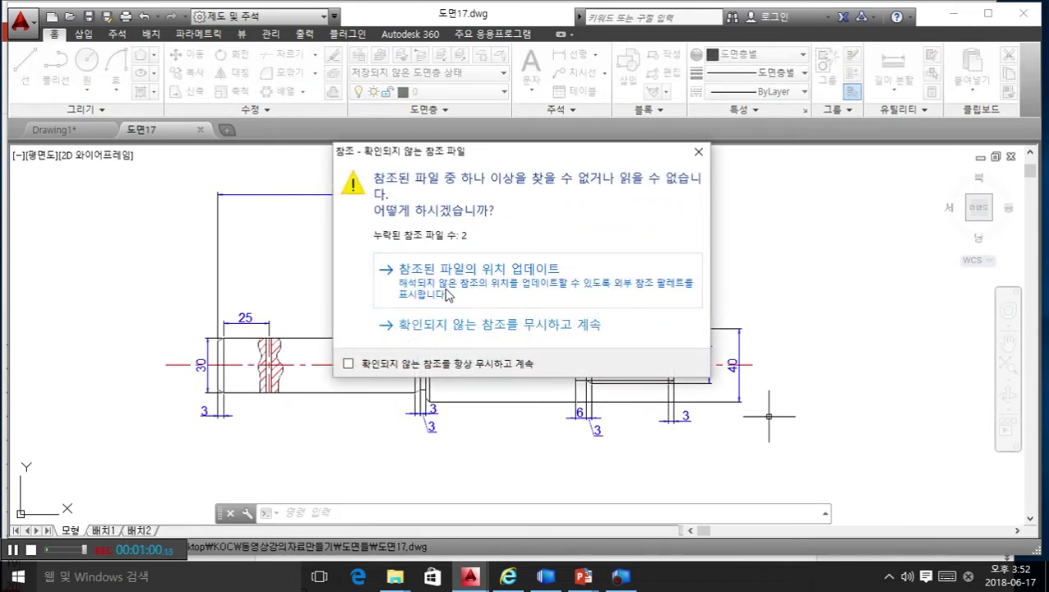
pyautogui.click(509, 329)
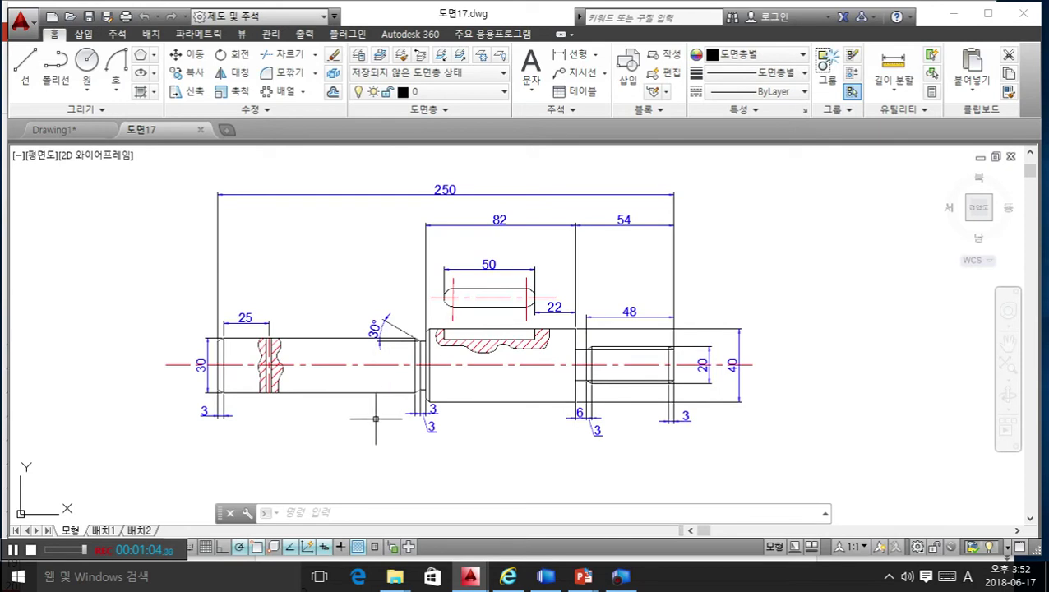
# - Pan and zoom the 도면17 drawing to the right to clear space on the left
pyautogui.moveTo(376, 419); pyautogui.dragTo(653, 433, button='middle')
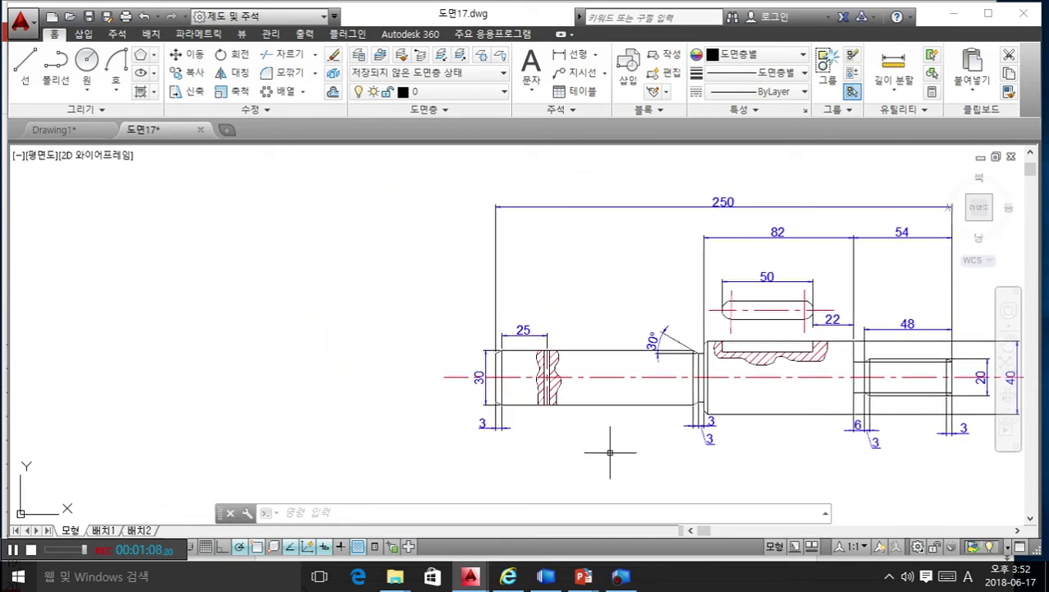
pyautogui.scroll(2, 617, 440)
pyautogui.scroll(-2, 617, 438)
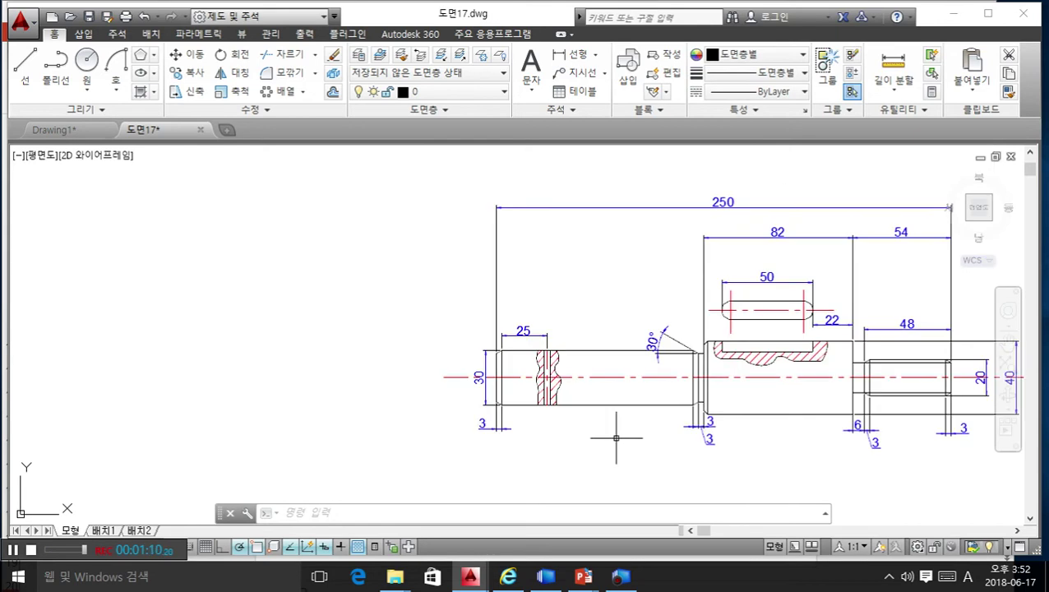
pyautogui.scroll(-2, 619, 440)
pyautogui.moveTo(616, 437); pyautogui.dragTo(728, 415, button='middle')
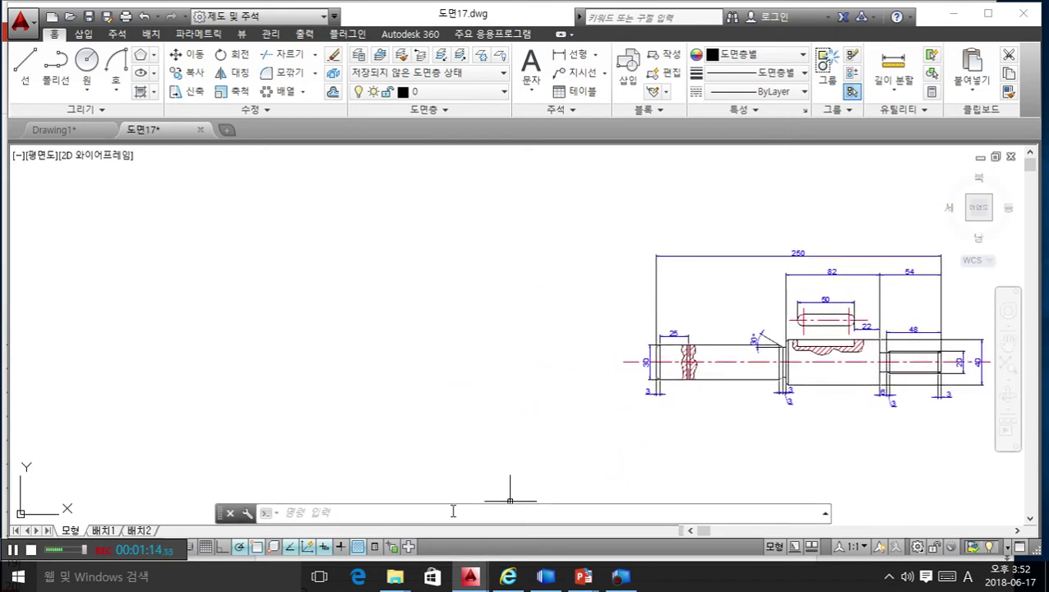
# - Make 중심선 the current layer and draw a horizontal centre line in the empty left area
pyautogui.click(423, 92)
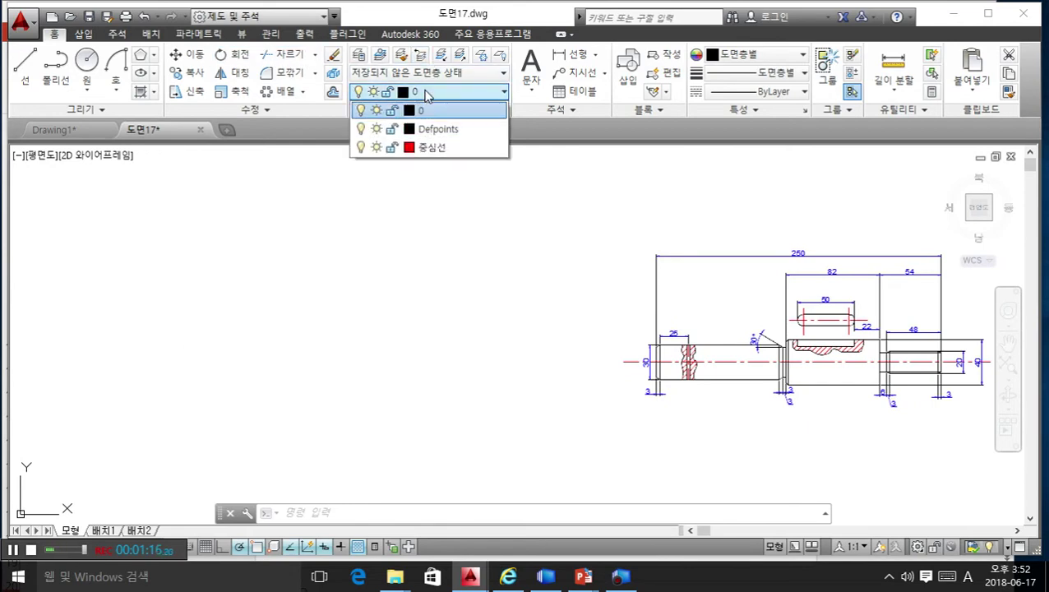
pyautogui.click(428, 146)
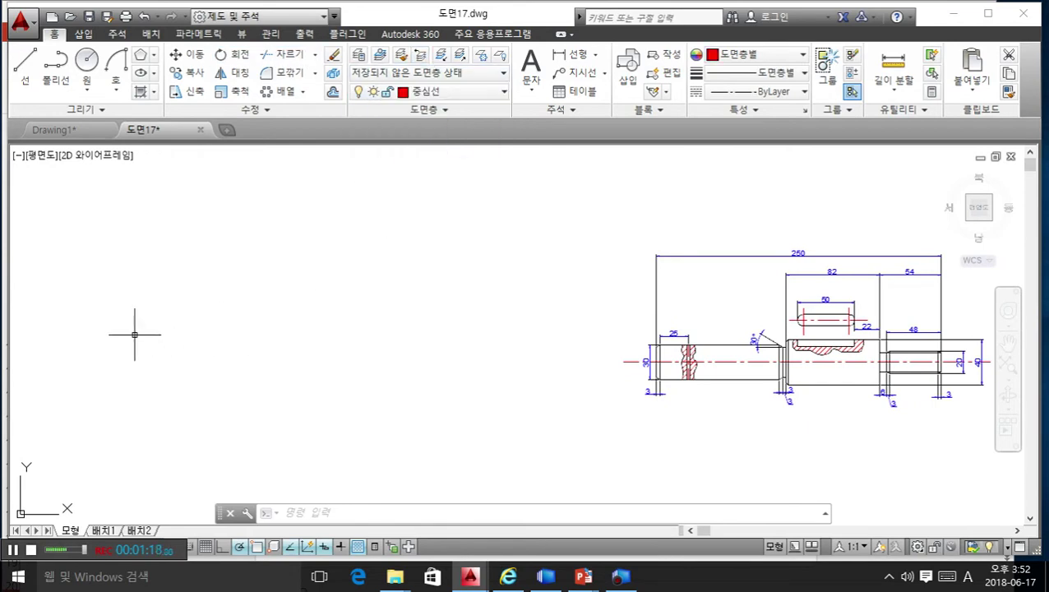
pyautogui.click(80, 323)
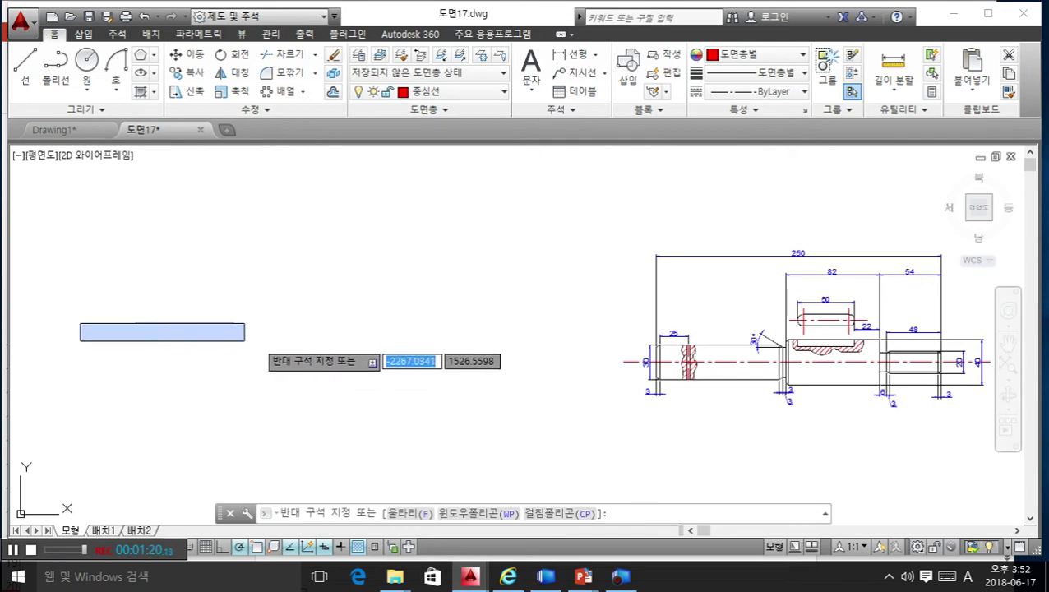
pyautogui.click(259, 336)
pyautogui.write('l')
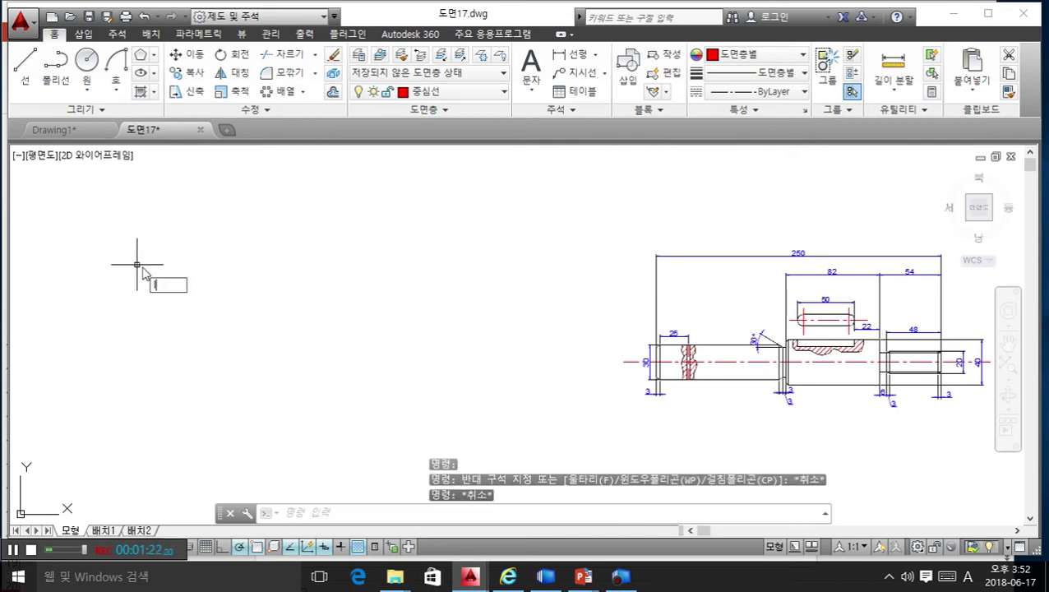
pyautogui.press('Return')
pyautogui.click(94, 310)
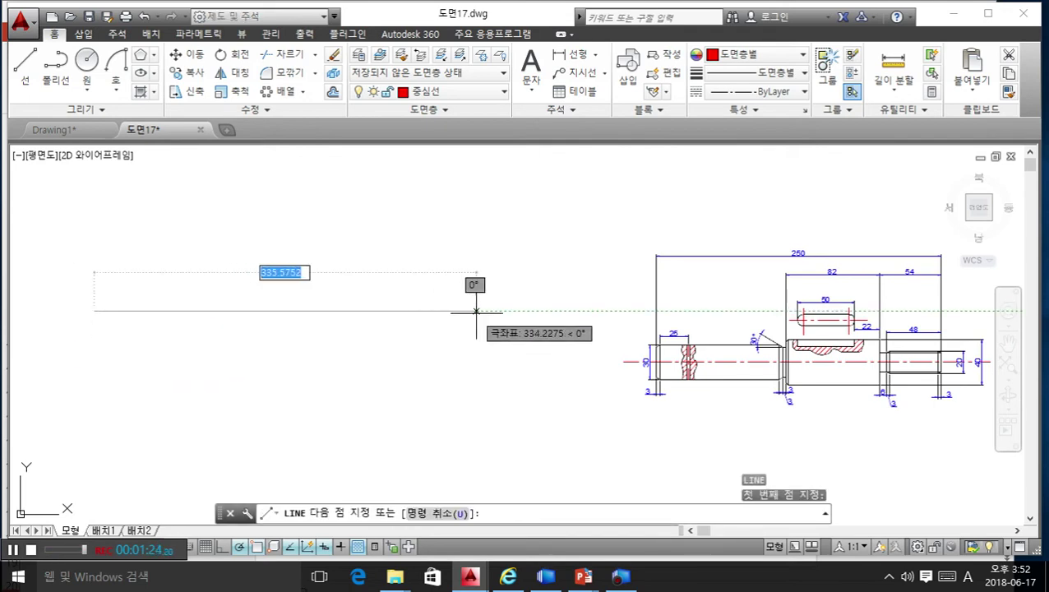
pyautogui.click(529, 309)
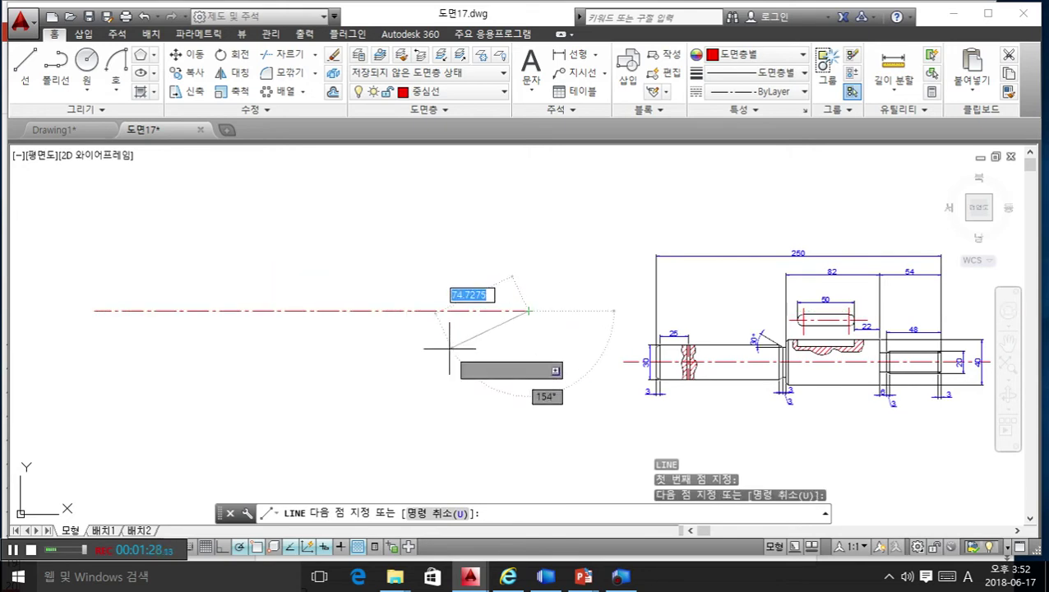
pyautogui.press('Escape')
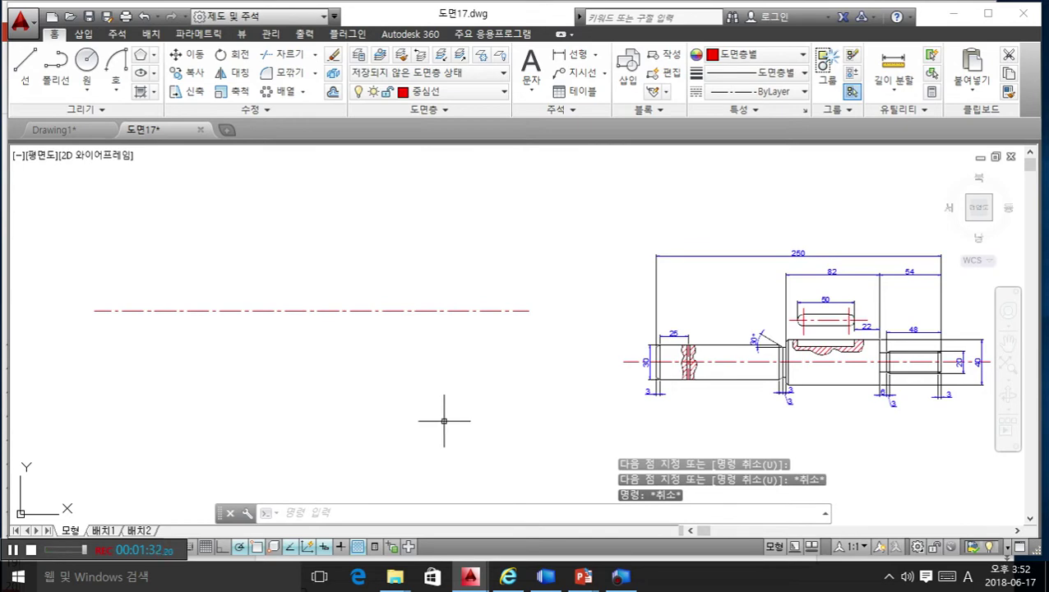
# - Move the centre line down level with the reference shaft's axis
pyautogui.scroll(2, 444, 420)
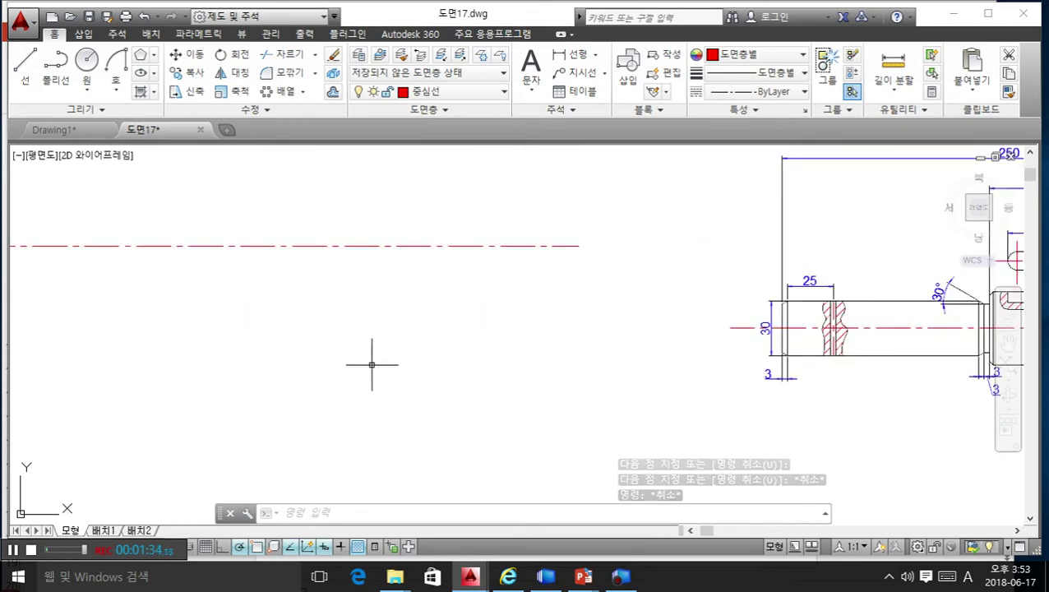
pyautogui.moveTo(372, 364); pyautogui.dragTo(414, 391, button='middle')
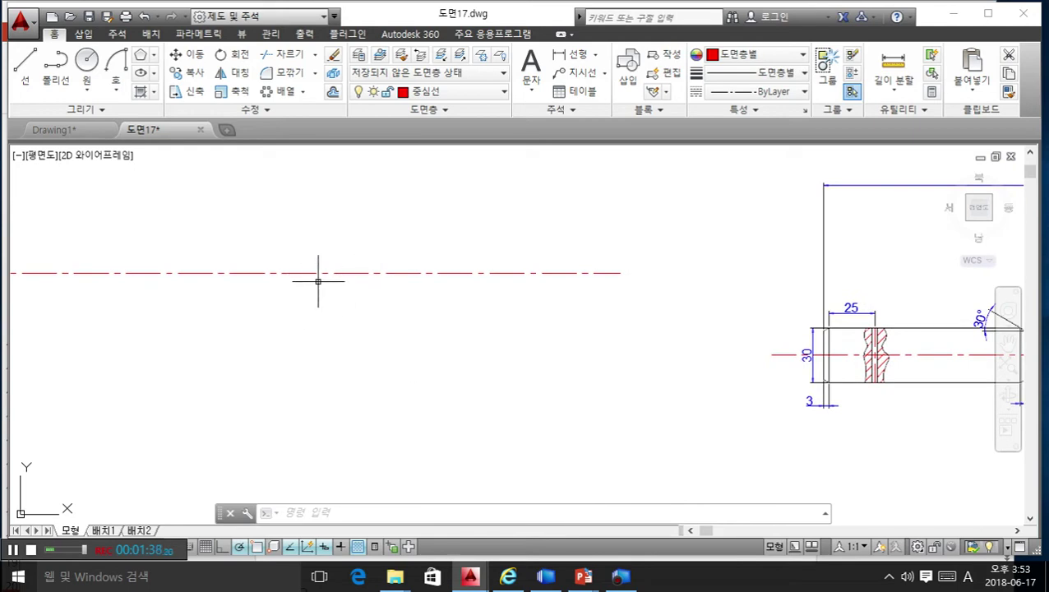
pyautogui.write('m')
pyautogui.press('Return')
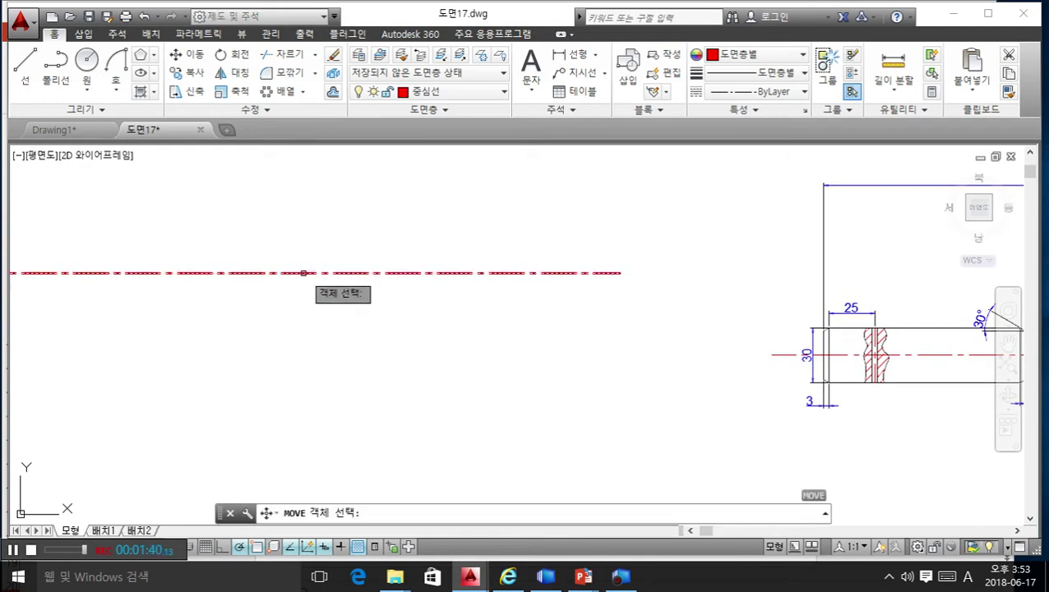
pyautogui.click(304, 273)
pyautogui.press('Return')
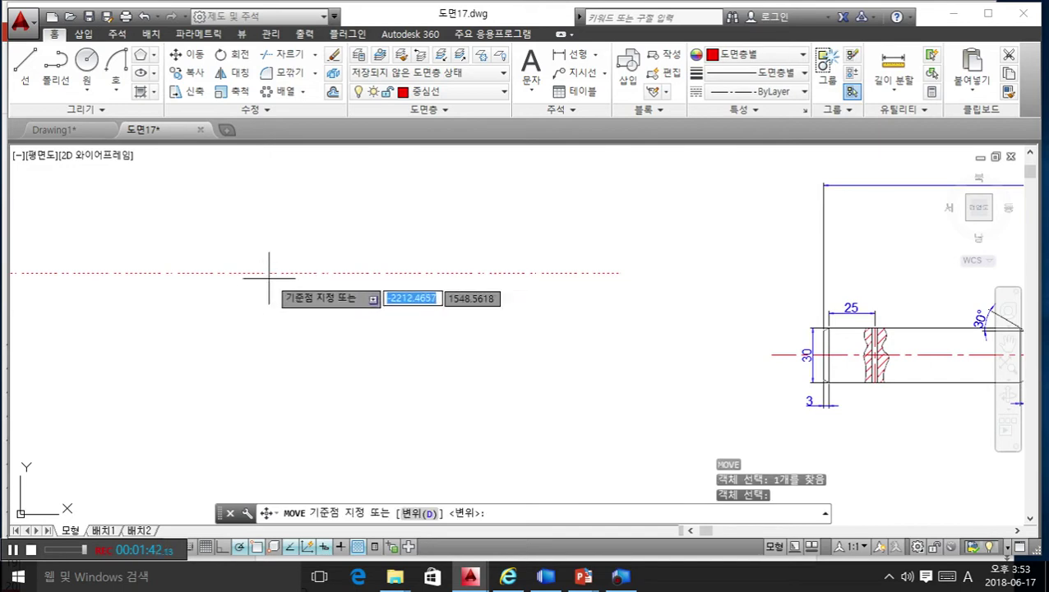
pyautogui.click(278, 272)
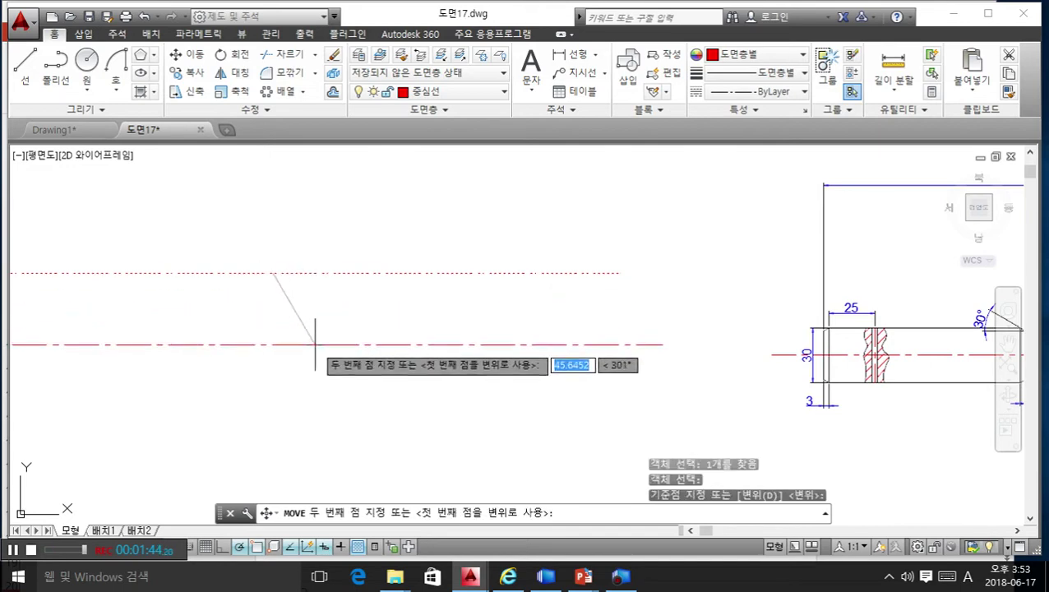
pyautogui.click(333, 351)
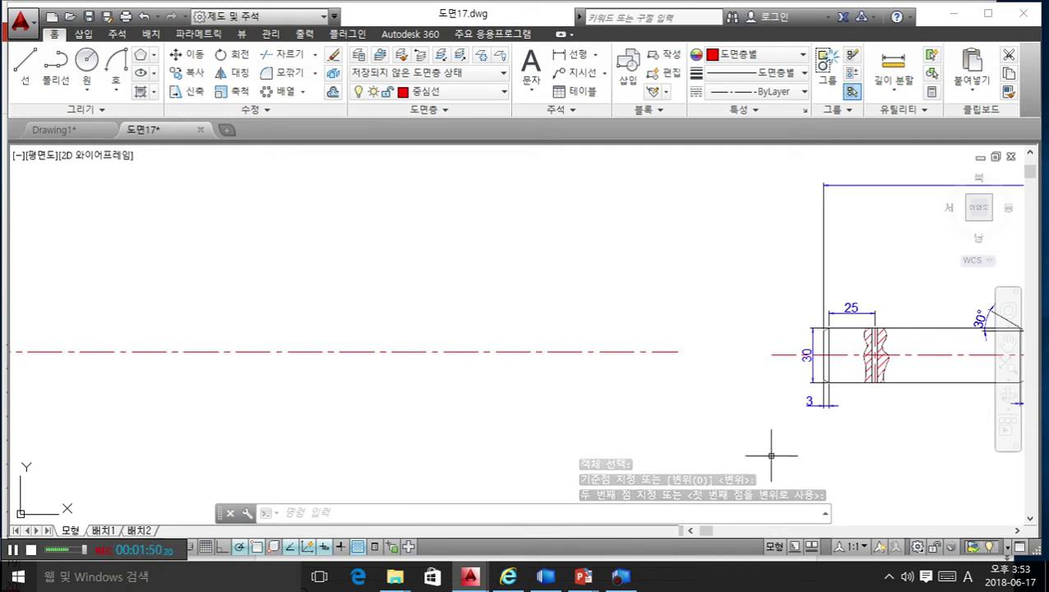
pyautogui.moveTo(825, 423); pyautogui.dragTo(536, 402, button='middle')
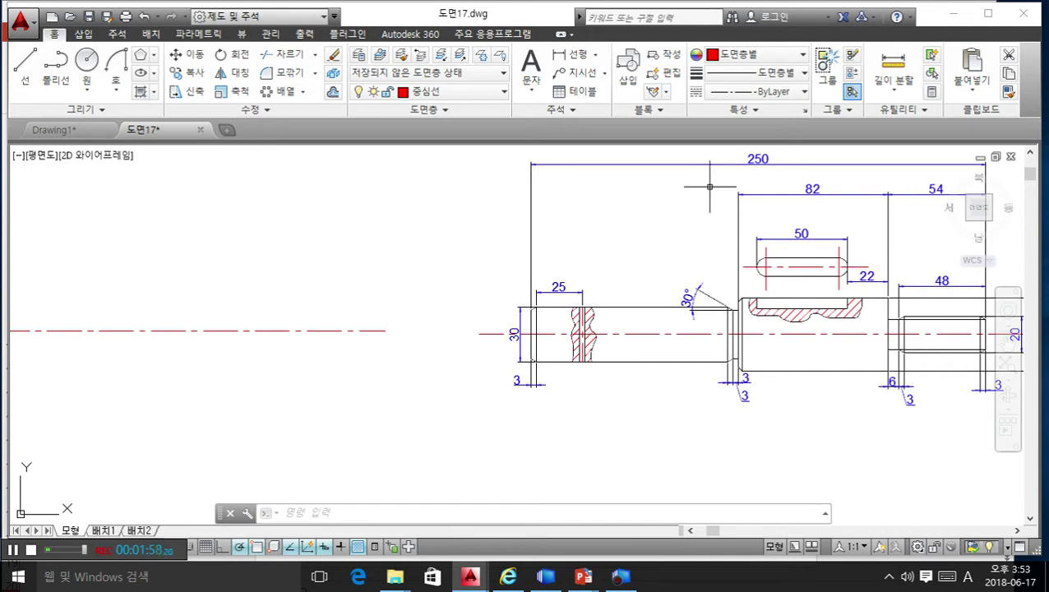
# - Add a 105 linear dimension from the shoulder to the shaft's left end, below the shaft
pyautogui.click(586, 56)
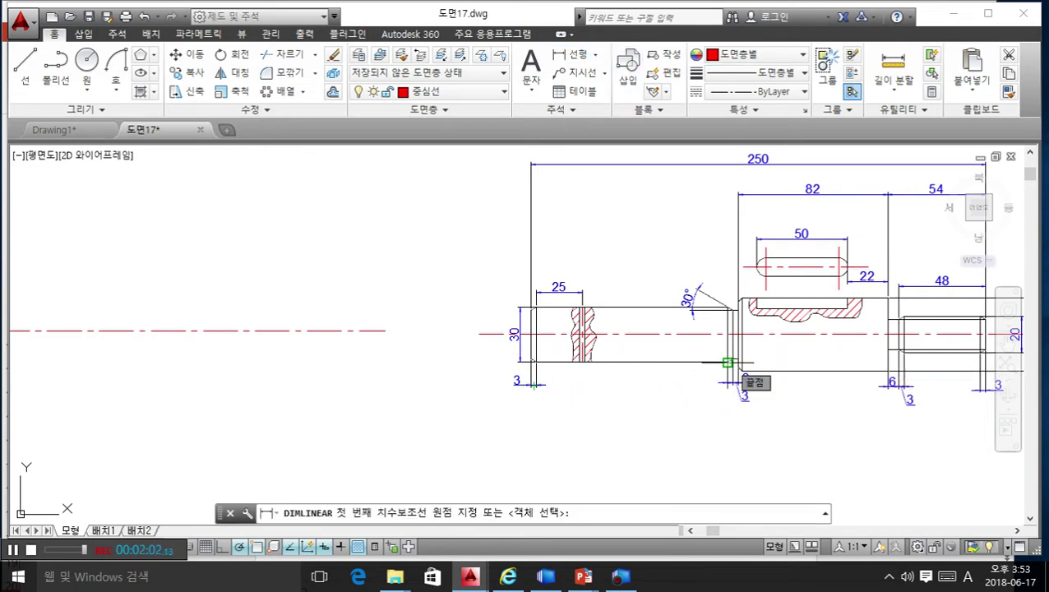
pyautogui.click(726, 362)
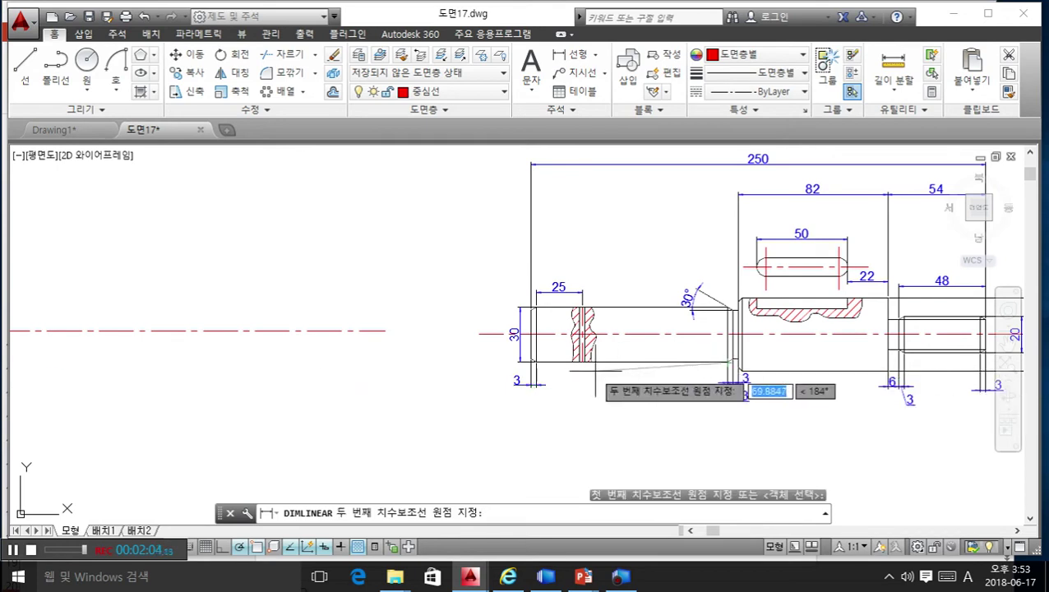
pyautogui.click(535, 362)
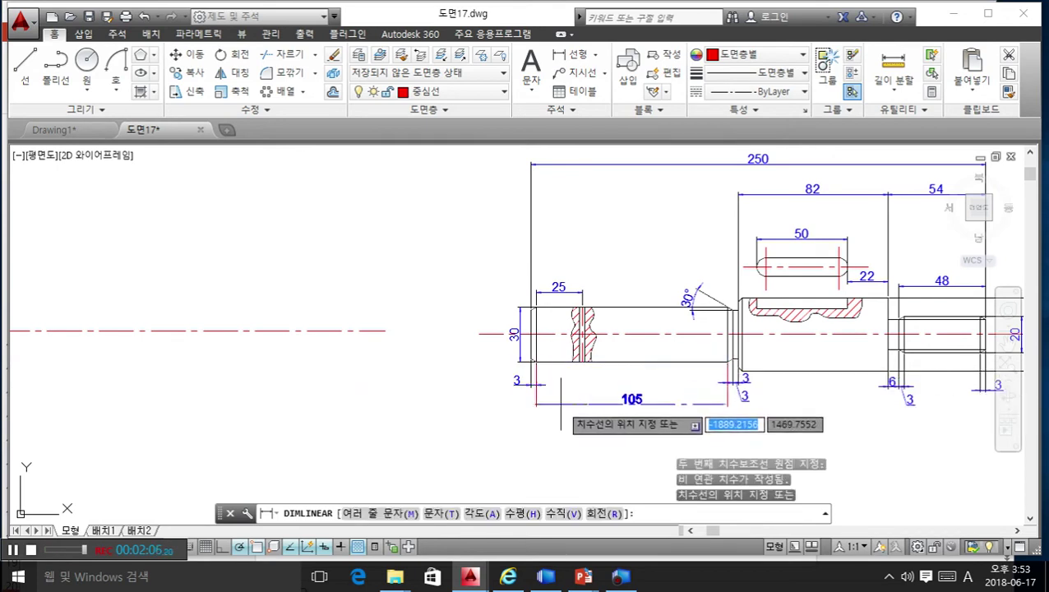
pyautogui.click(582, 407)
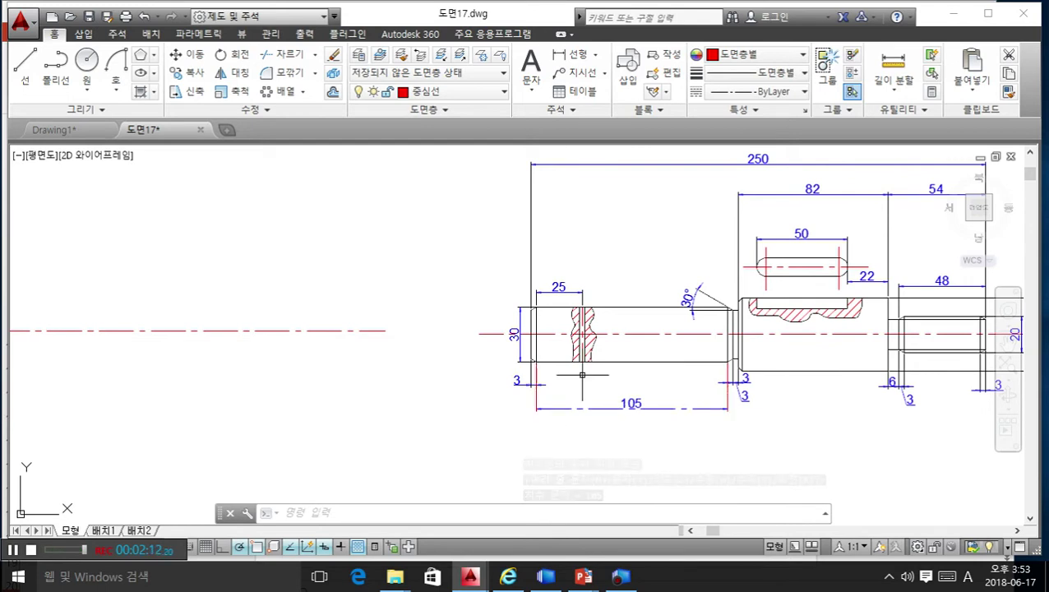
pyautogui.moveTo(266, 406); pyautogui.dragTo(658, 398, button='middle')
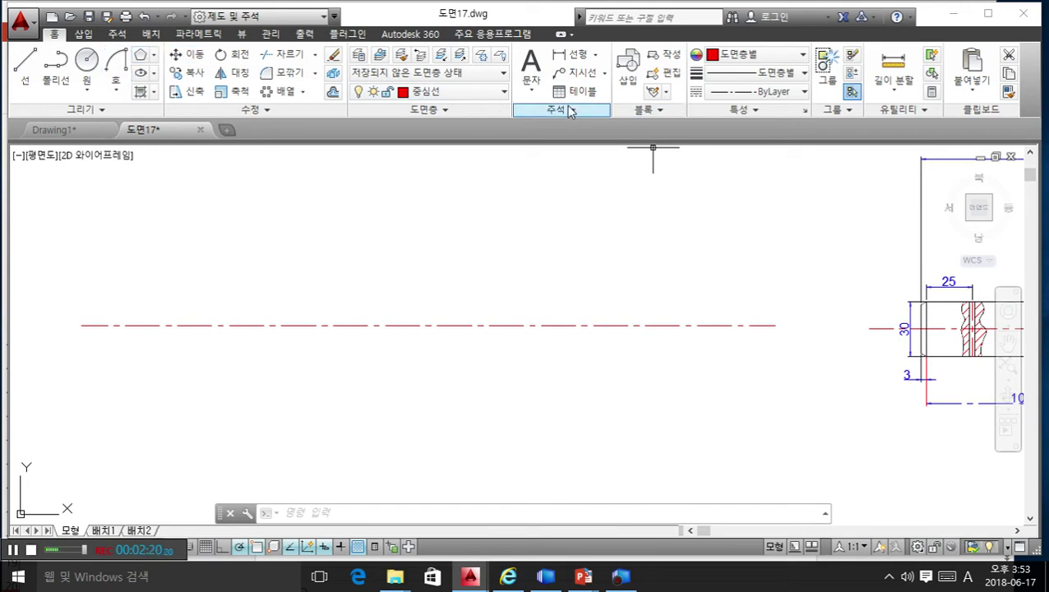
# - Switch to layer 0 and draw a 105 × 30 rectangle near the centre line
pyautogui.click(441, 97)
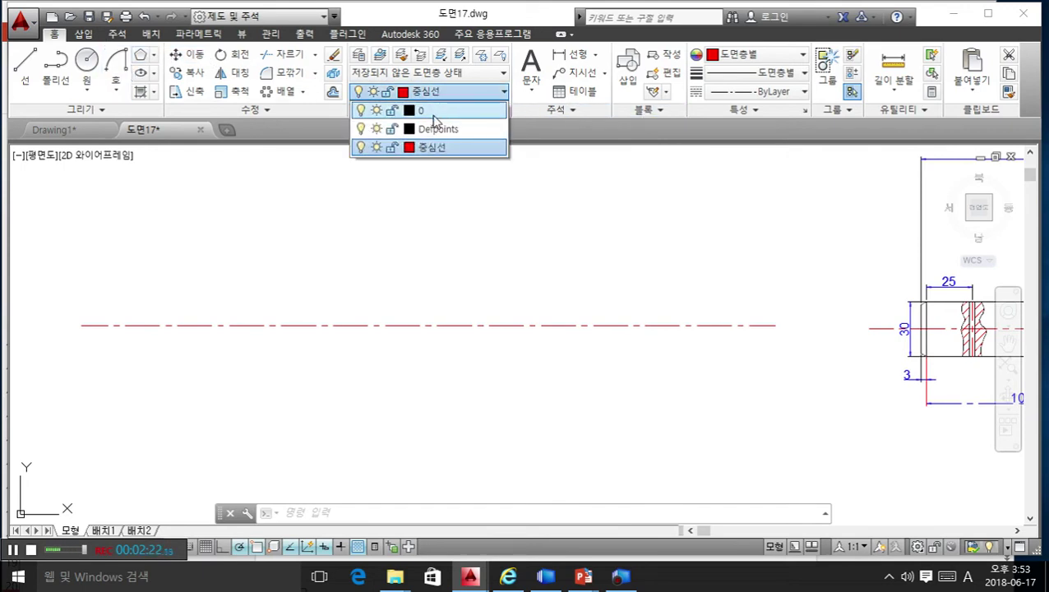
pyautogui.click(430, 112)
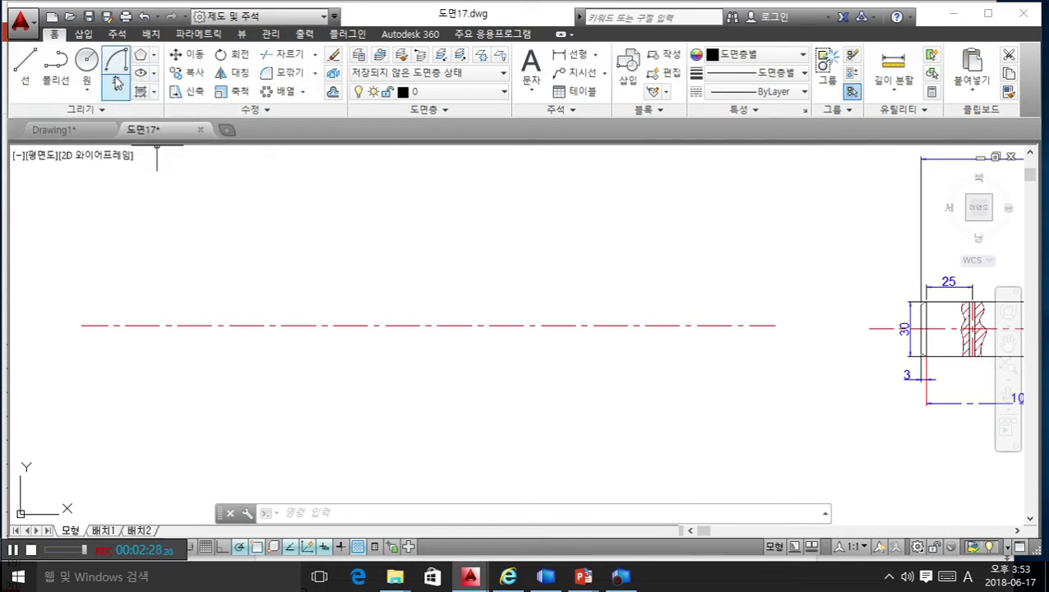
pyautogui.click(152, 55)
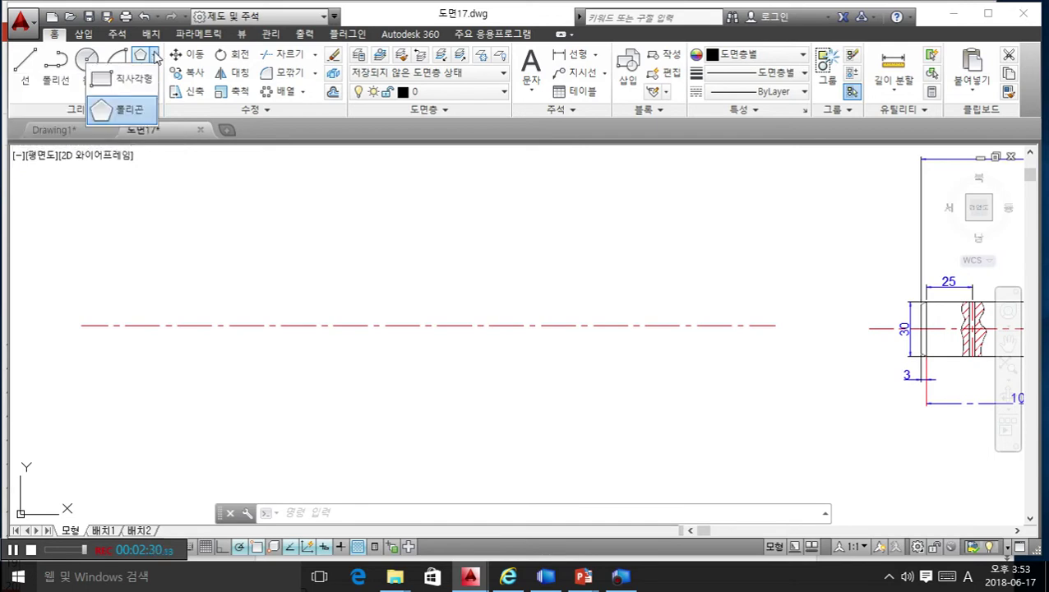
pyautogui.click(134, 80)
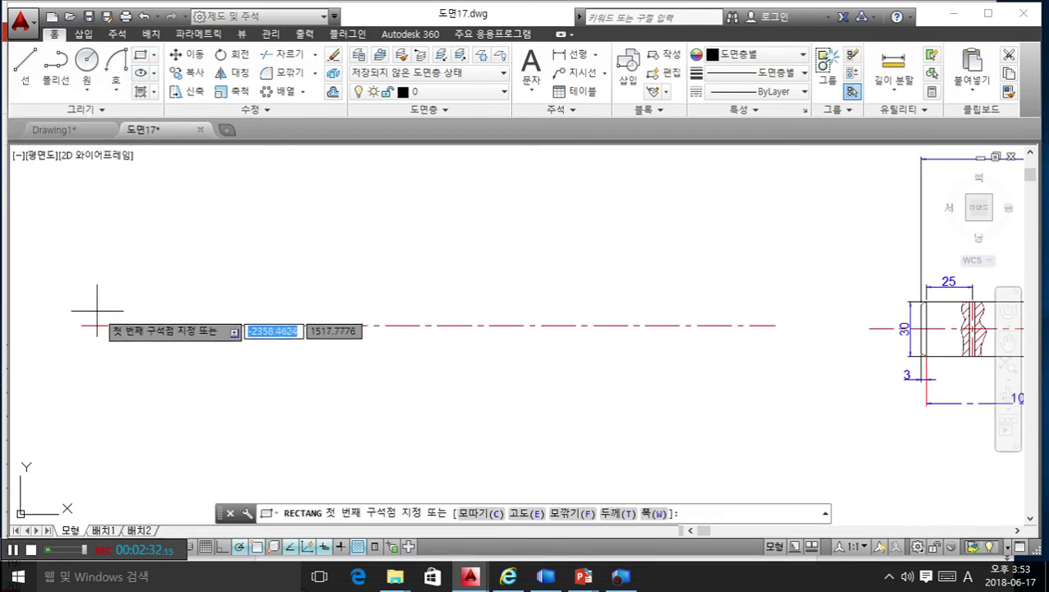
pyautogui.click(105, 367)
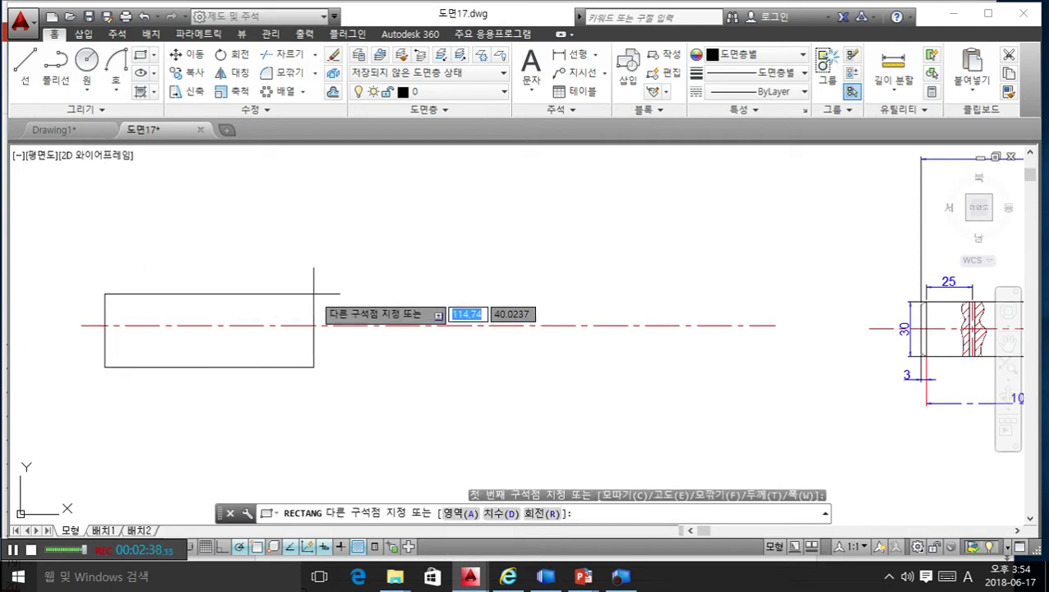
pyautogui.write('105')
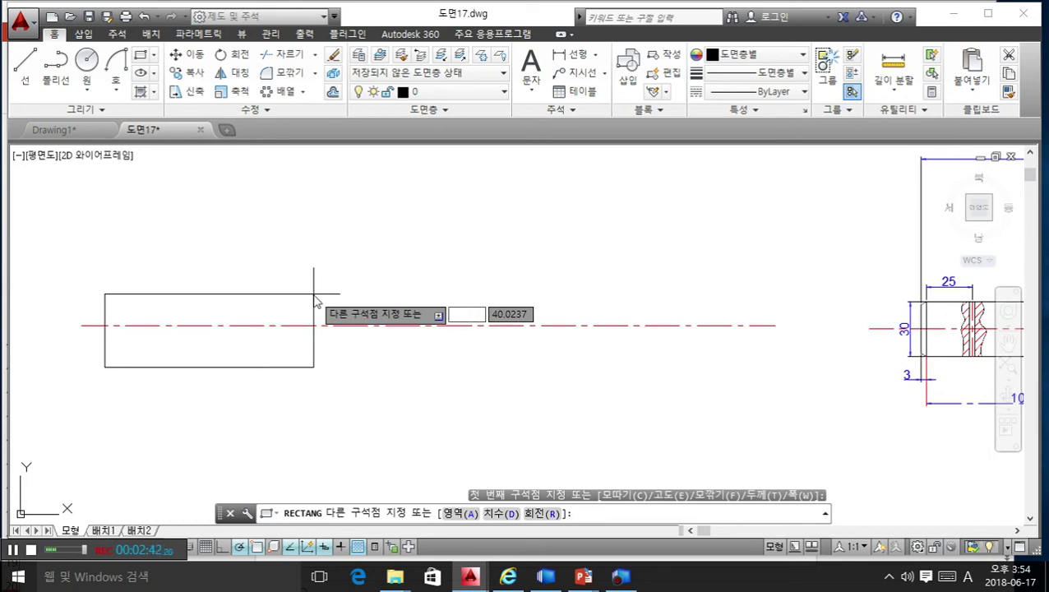
pyautogui.write(',30')
pyautogui.press('Return')
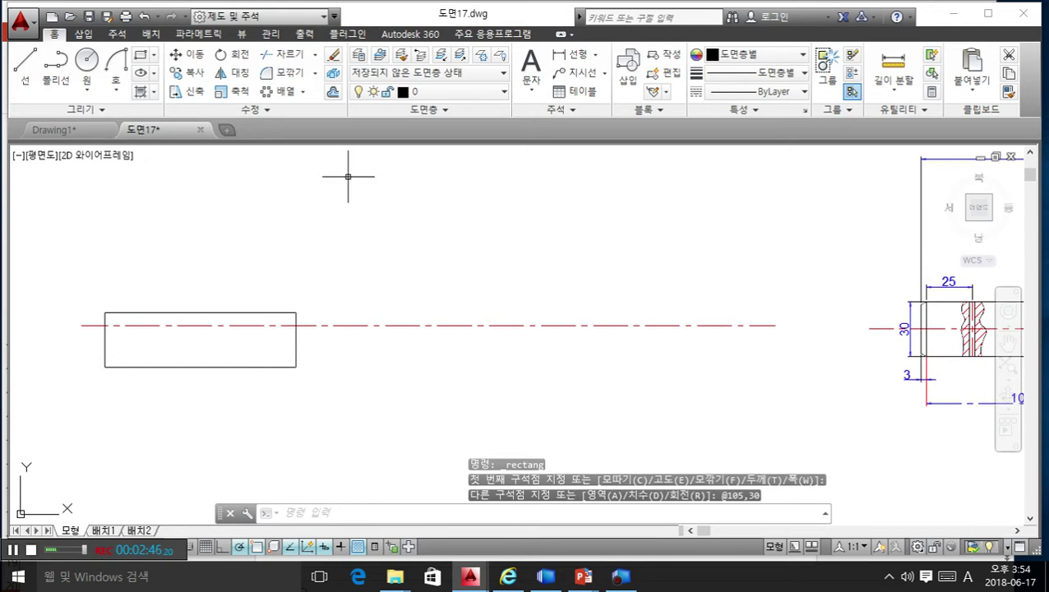
# - Move the rectangle by its left-edge midpoint onto the centre line
pyautogui.write('m')
pyautogui.press('Return')
pyautogui.click(104, 367)
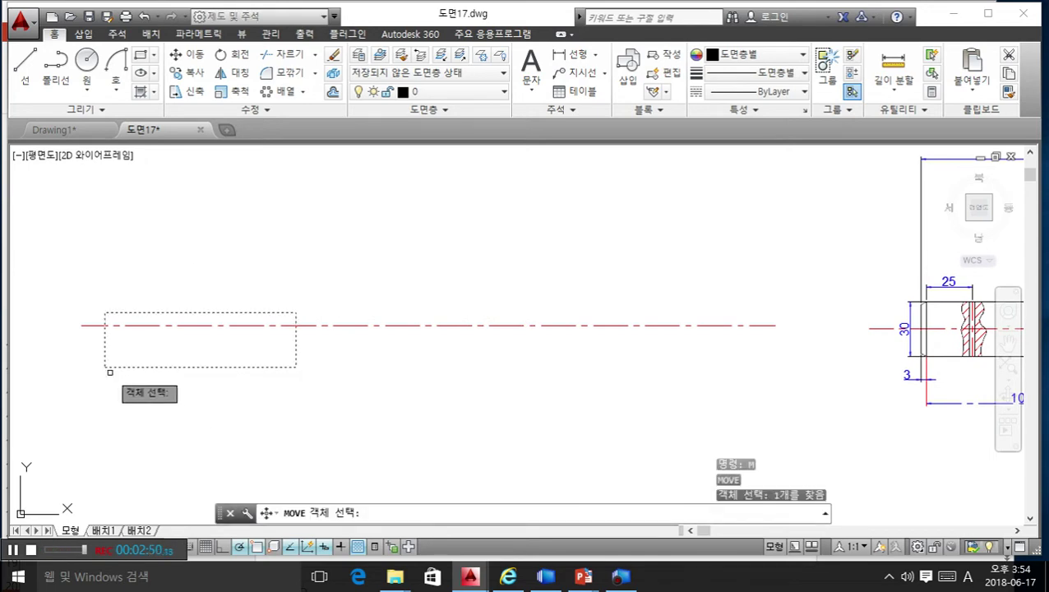
pyautogui.press('Return')
pyautogui.click(104, 339)
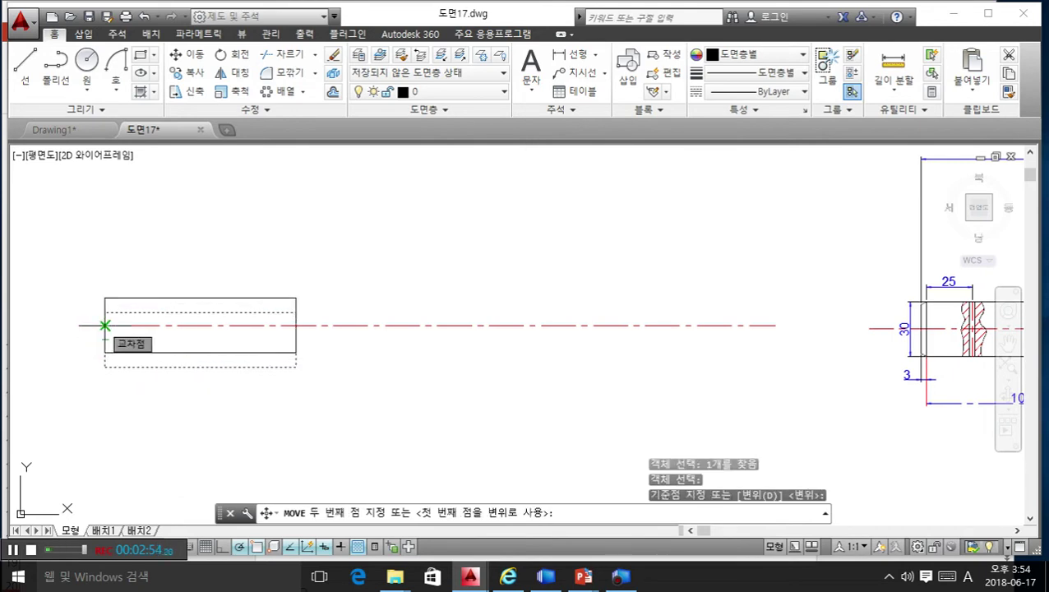
pyautogui.click(105, 326)
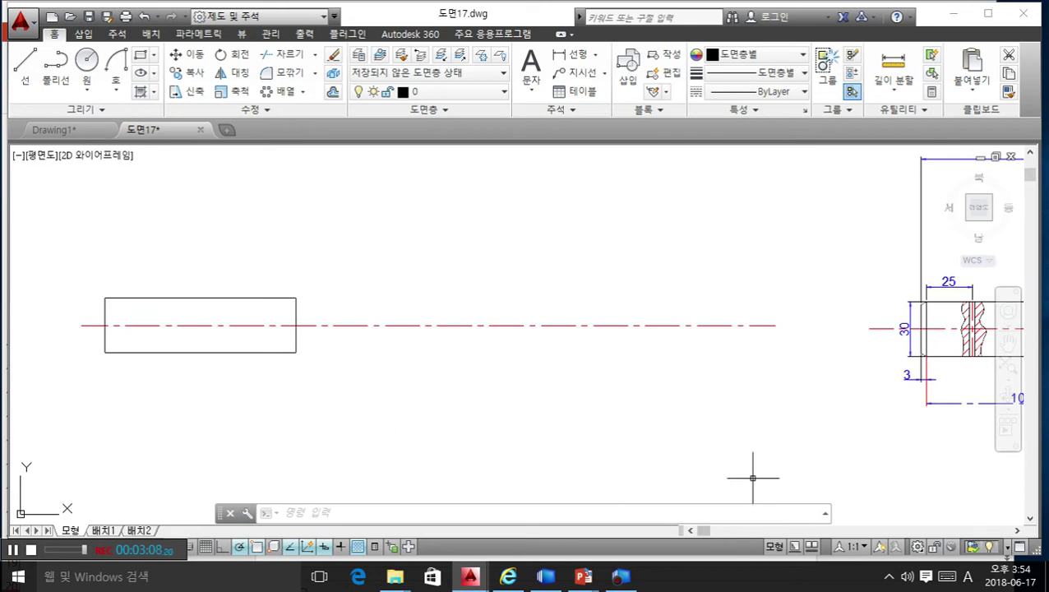
# - Draw a narrow 3 × 30 rectangle below the large rectangle
pyautogui.moveTo(780, 429); pyautogui.dragTo(615, 433, button='middle')
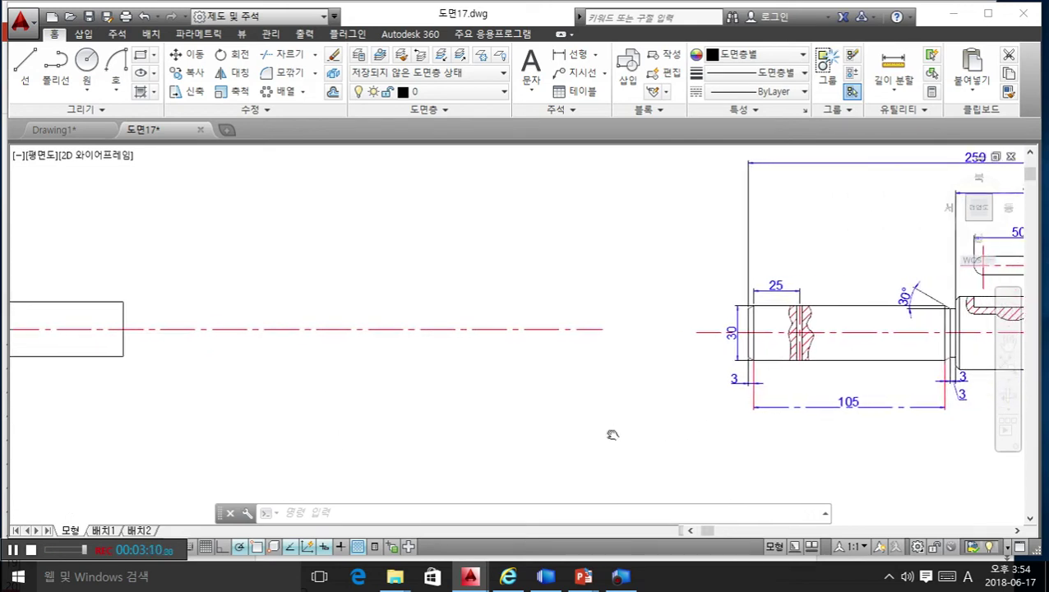
pyautogui.moveTo(614, 434); pyautogui.dragTo(610, 423, button='middle')
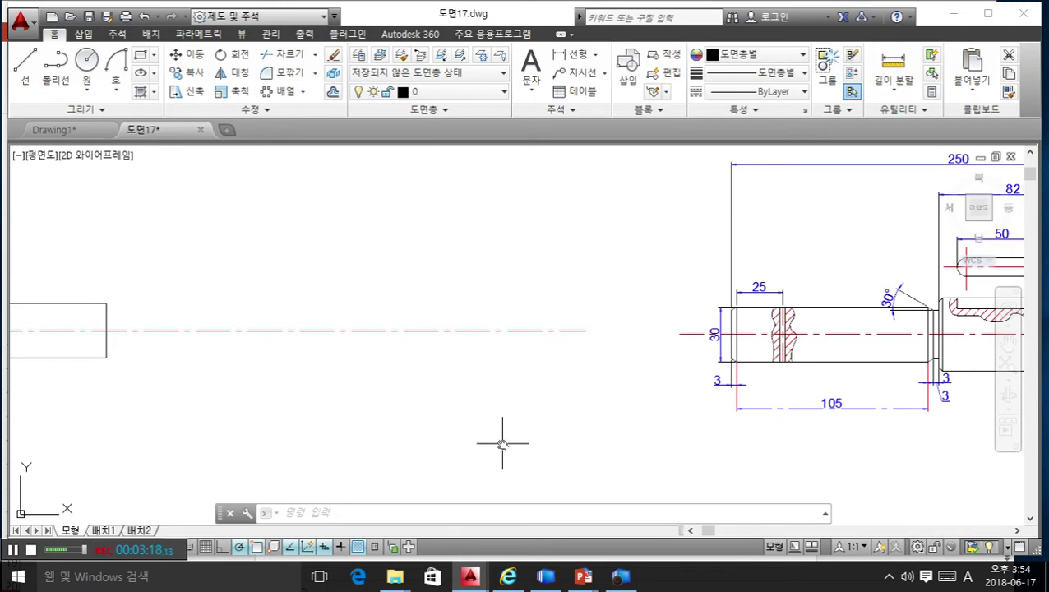
pyautogui.moveTo(502, 443); pyautogui.dragTo(570, 444, button='middle')
pyautogui.moveTo(701, 444); pyautogui.dragTo(718, 442, button='middle')
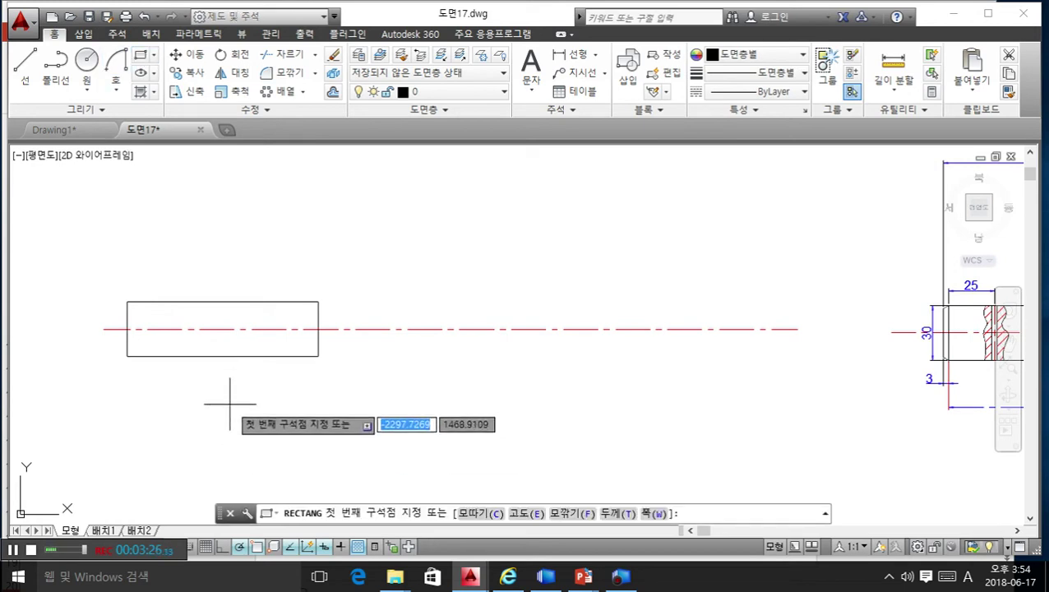
pyautogui.write('@3')
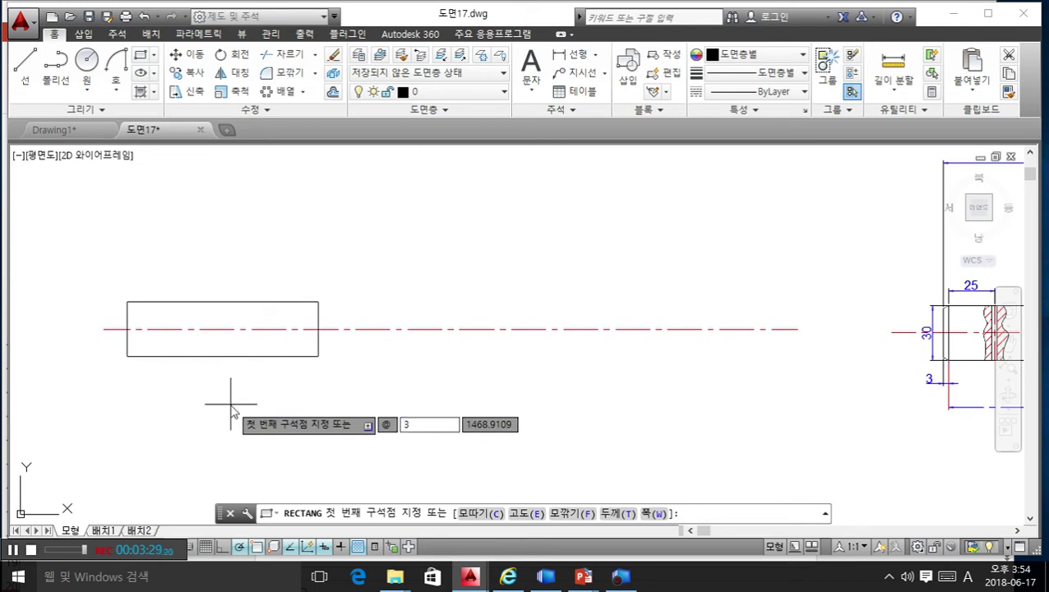
pyautogui.press('Tab')
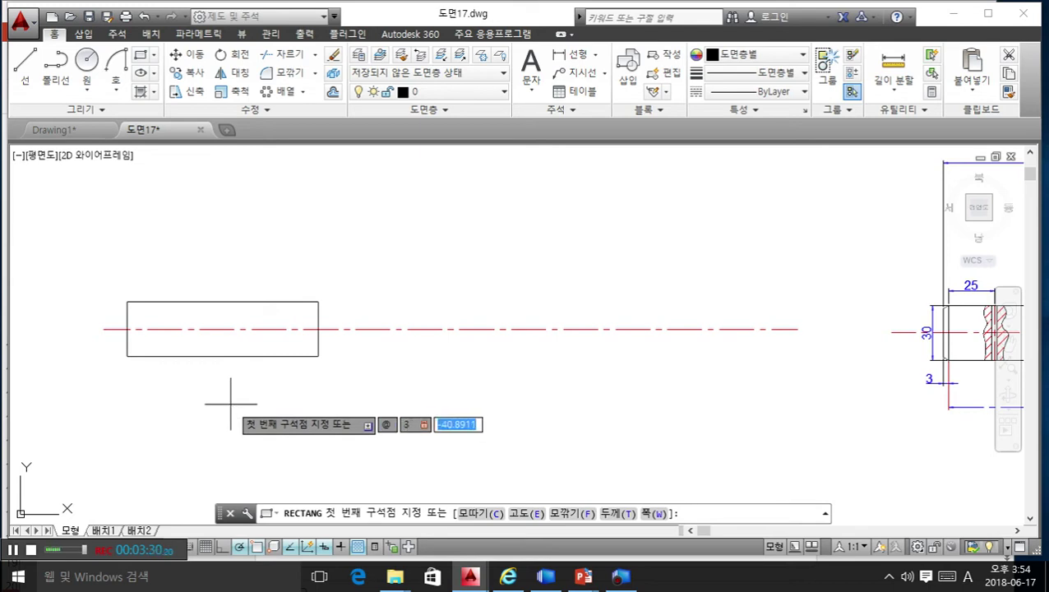
pyautogui.press('Return')
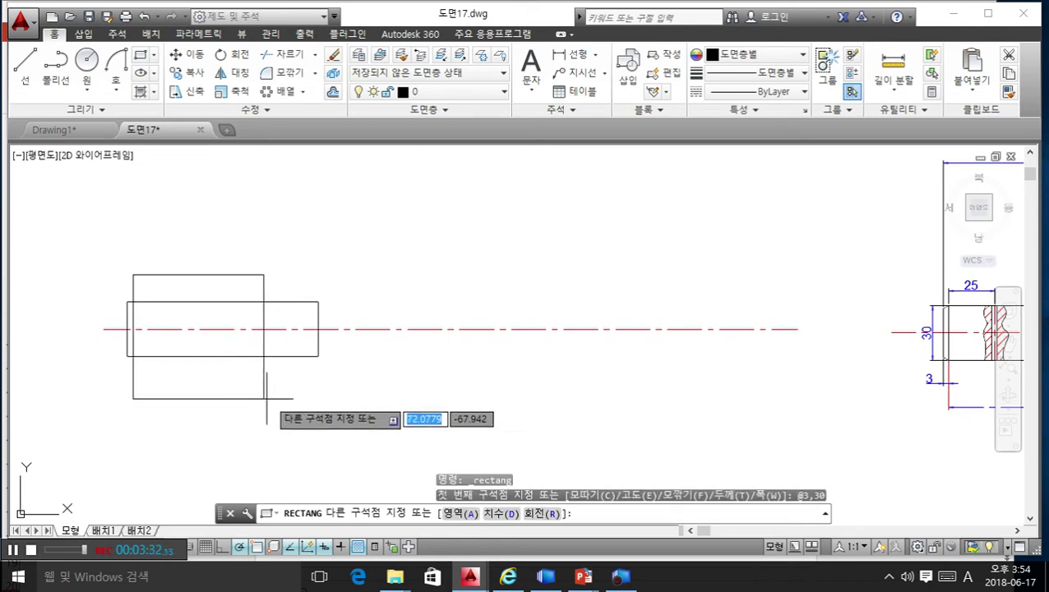
pyautogui.press('Escape')
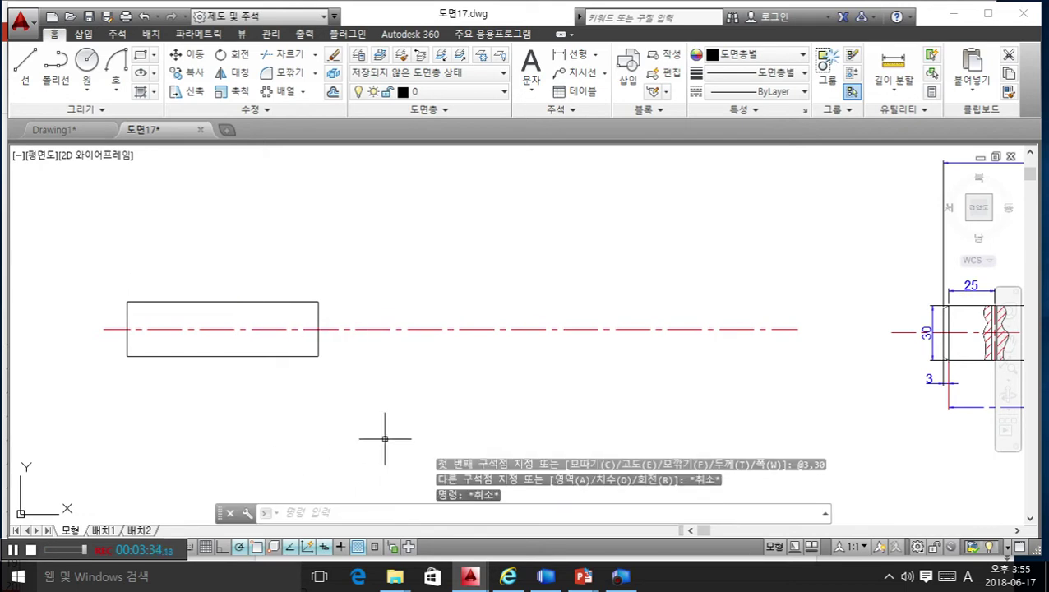
pyautogui.press('Return')
pyautogui.click(363, 434)
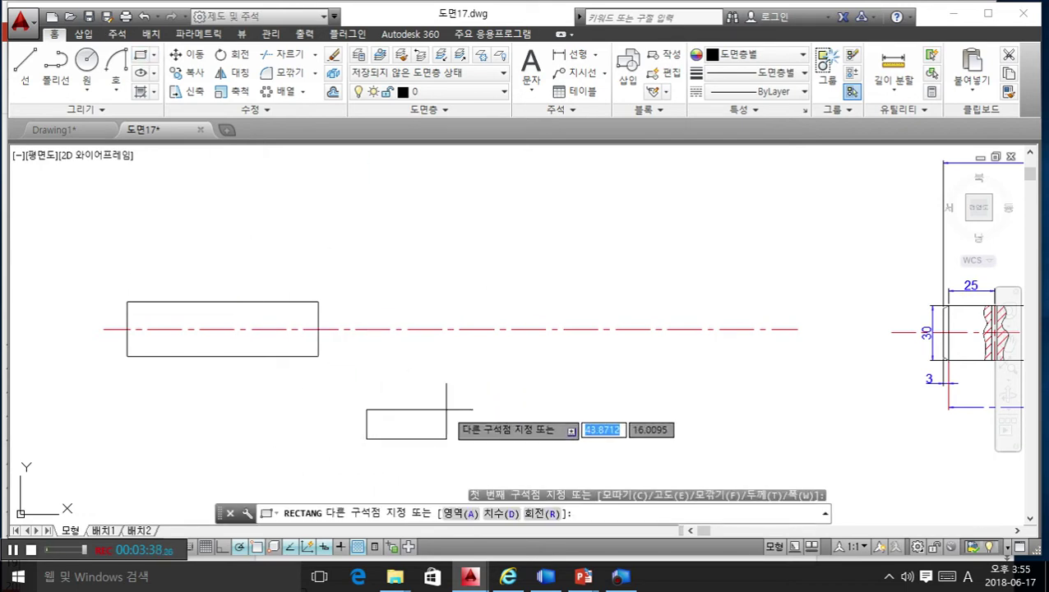
pyautogui.write('@3')
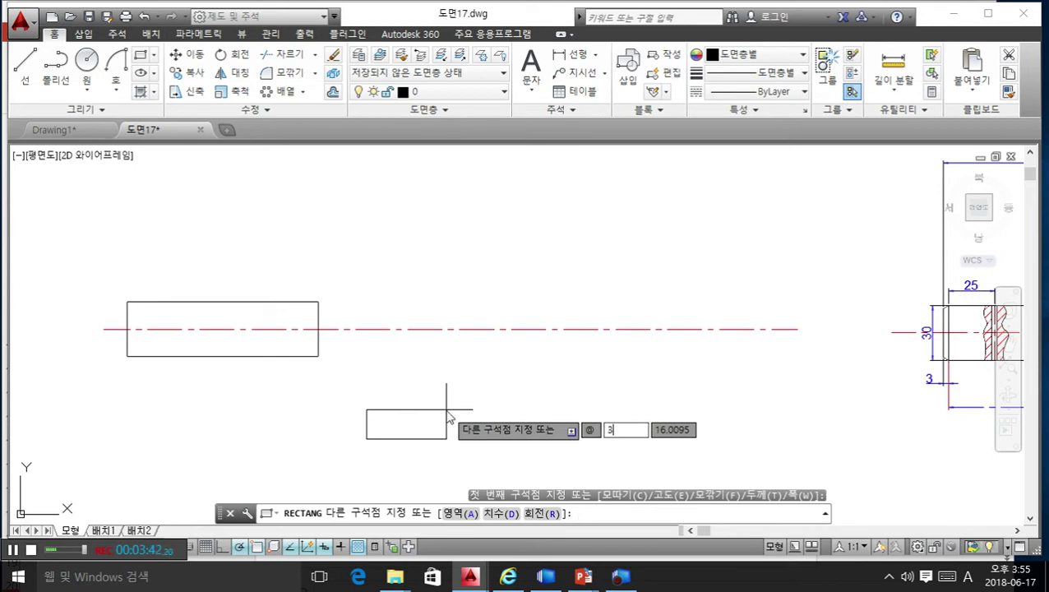
pyautogui.press('Tab')
pyautogui.press('Return')
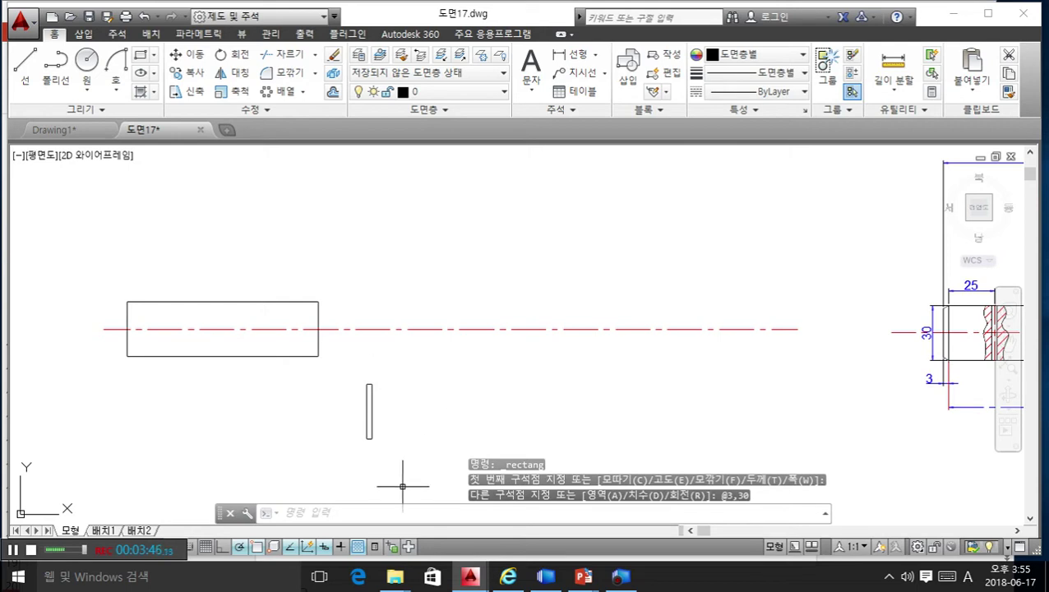
# - Move the 3 × 30 rectangle onto the large rectangle's left end
pyautogui.write('m')
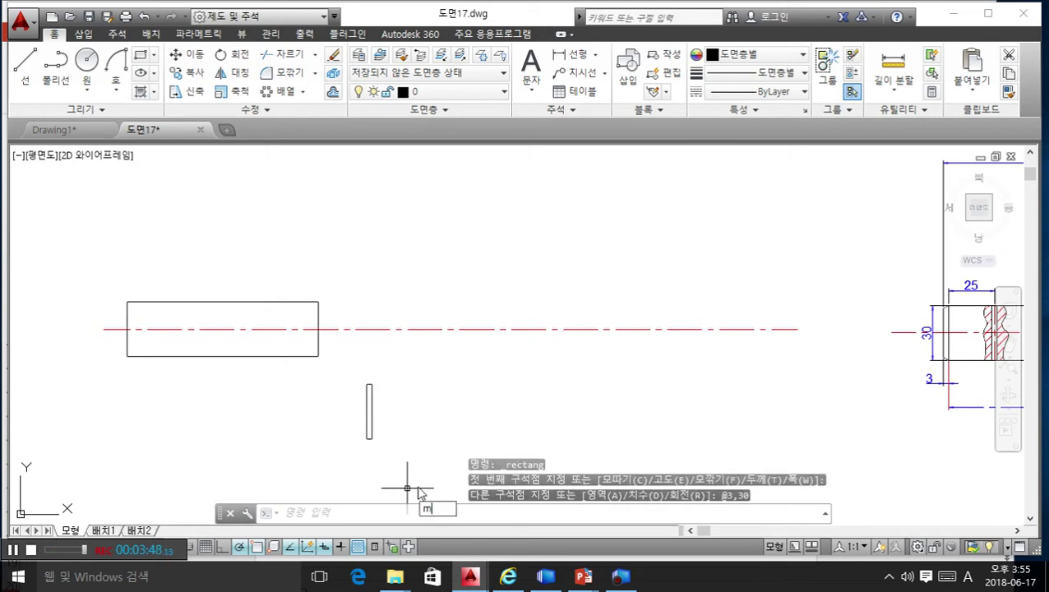
pyautogui.press('Return')
pyautogui.click(371, 407)
pyautogui.press('Return')
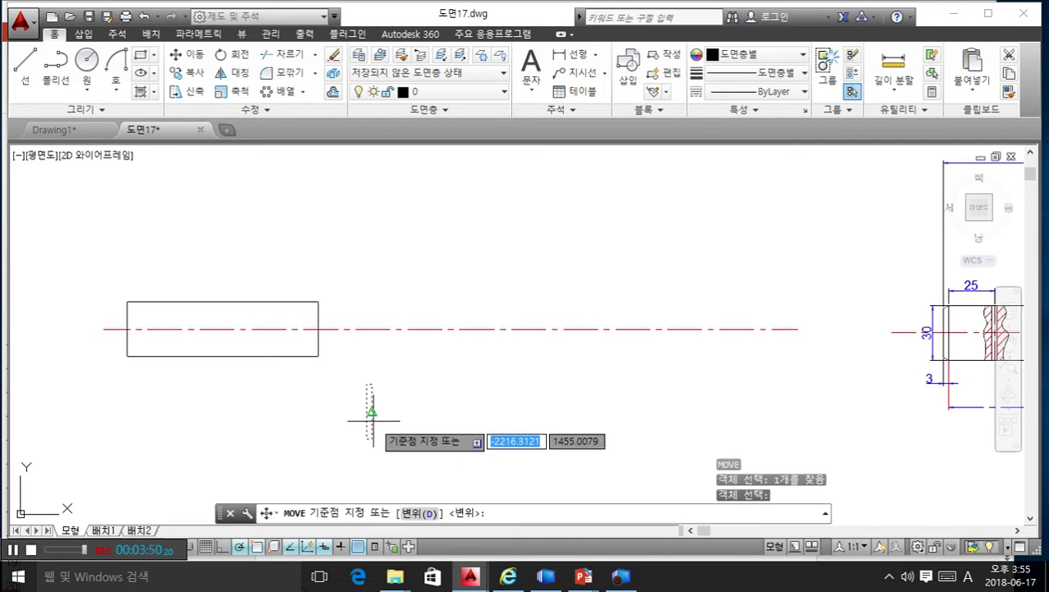
pyautogui.click(371, 409)
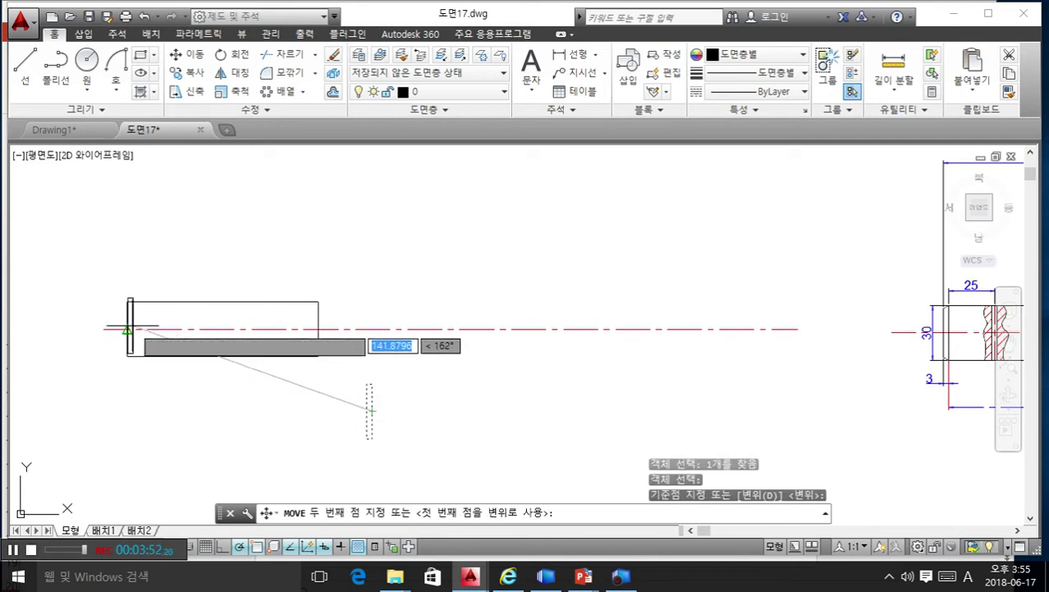
pyautogui.click(125, 330)
pyautogui.press('Escape')
pyautogui.press('Escape')
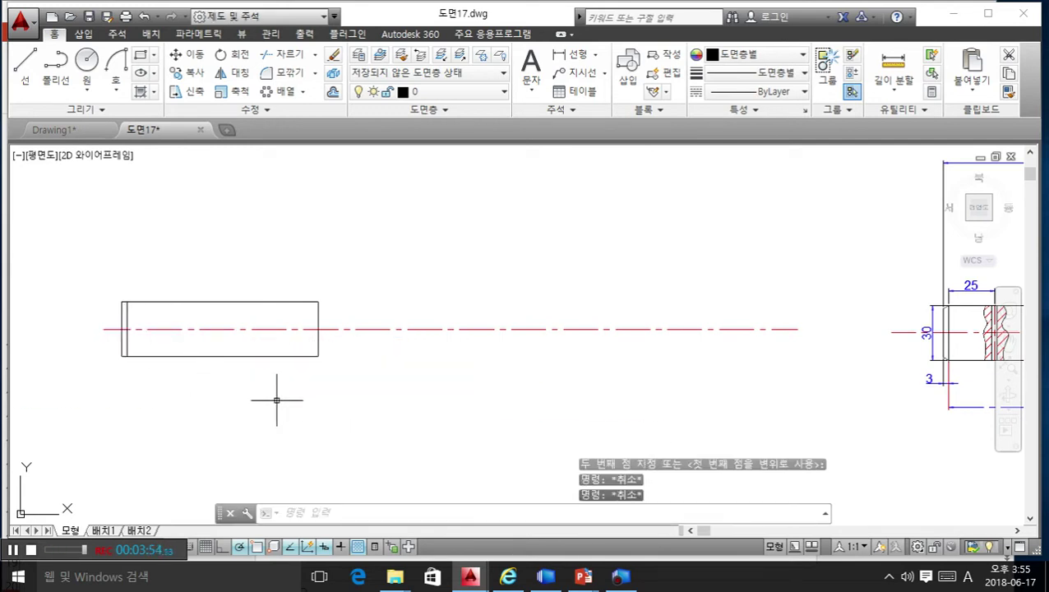
# - Start Chamfer and set both chamfer distances to 3
pyautogui.click(315, 74)
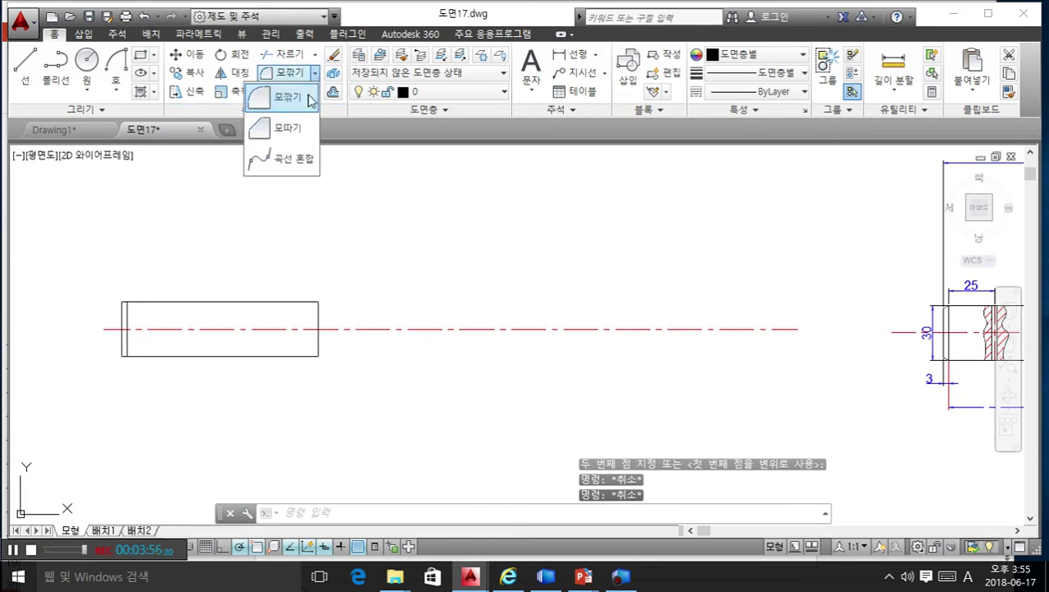
pyautogui.click(292, 132)
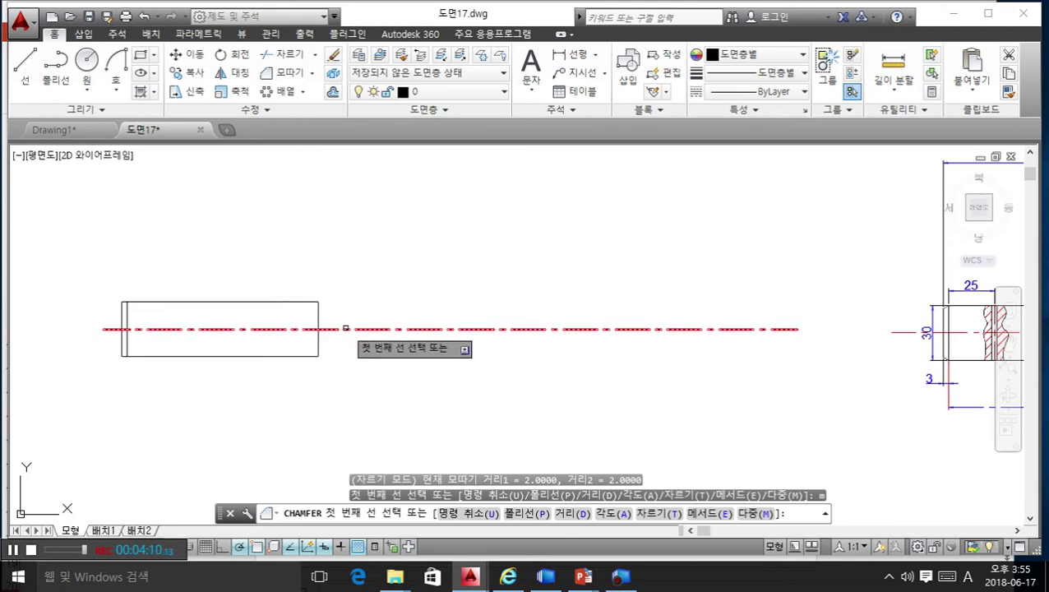
pyautogui.write('3')
pyautogui.press('Return')
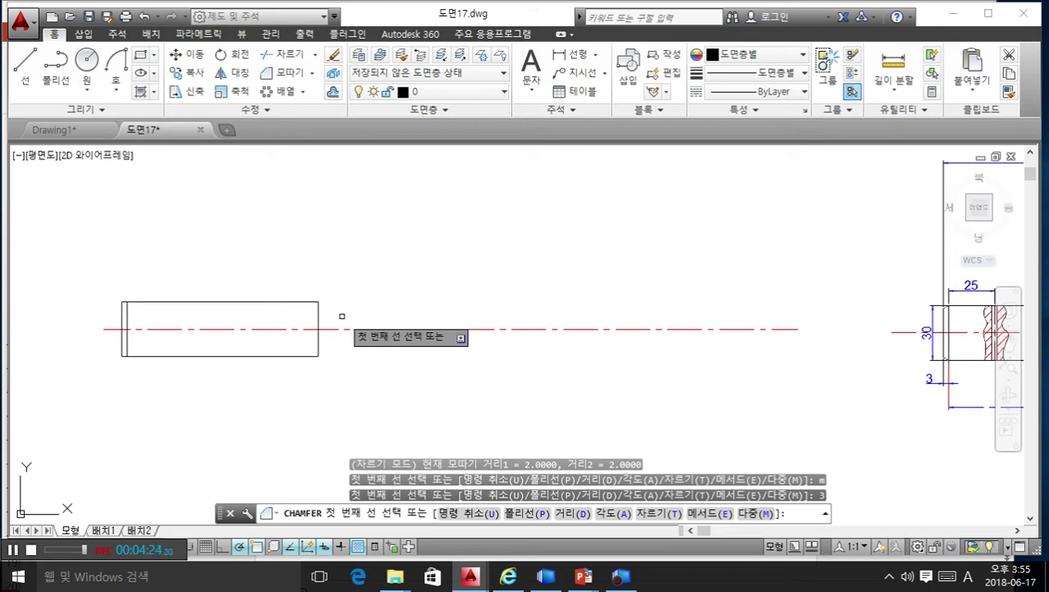
pyautogui.press('Escape')
pyautogui.click(266, 77)
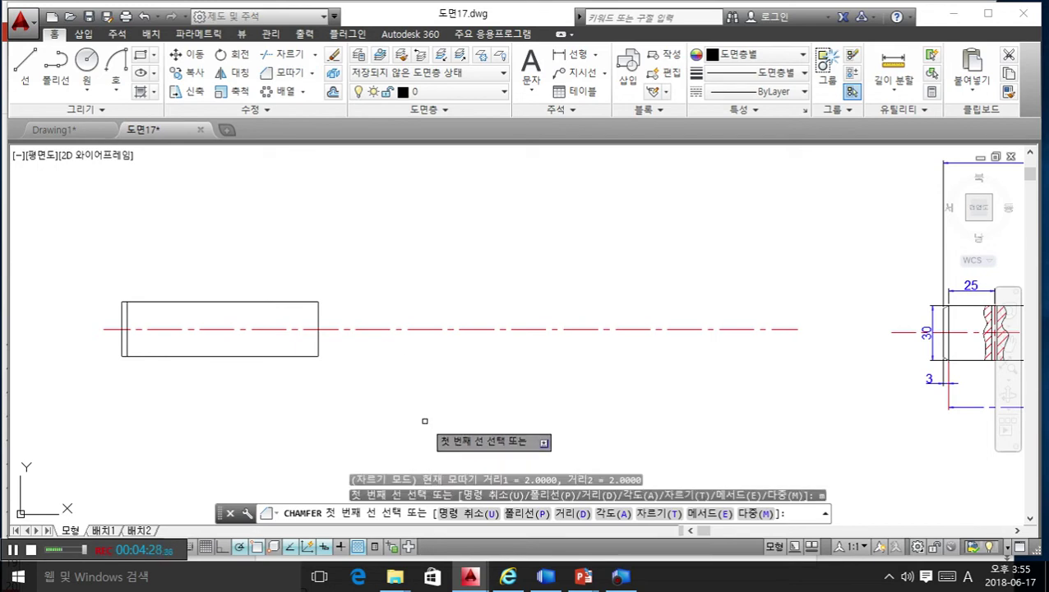
pyautogui.write('d')
pyautogui.press('Return')
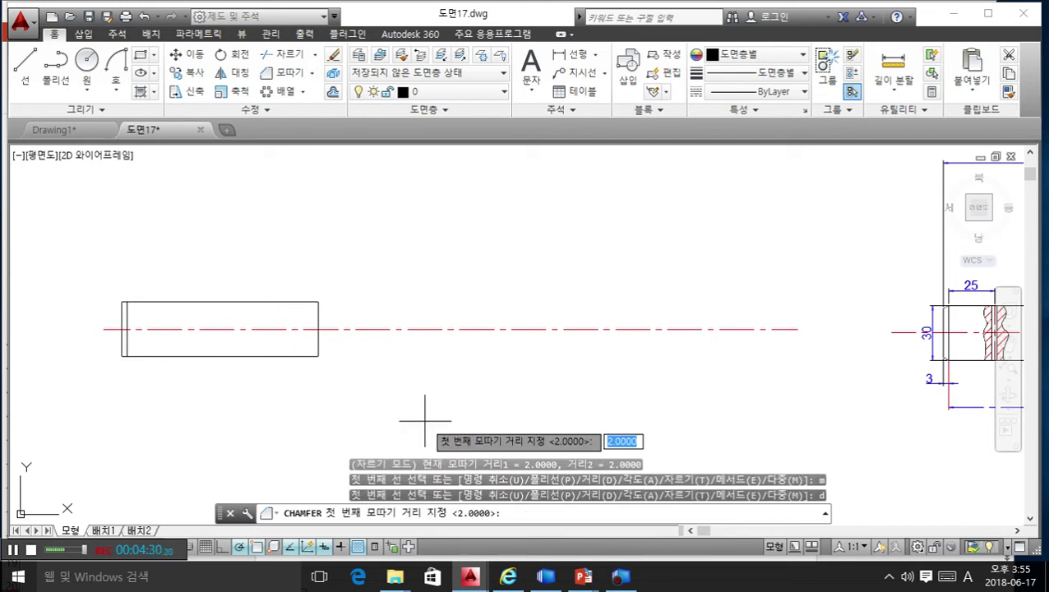
pyautogui.write('3')
pyautogui.press('Return')
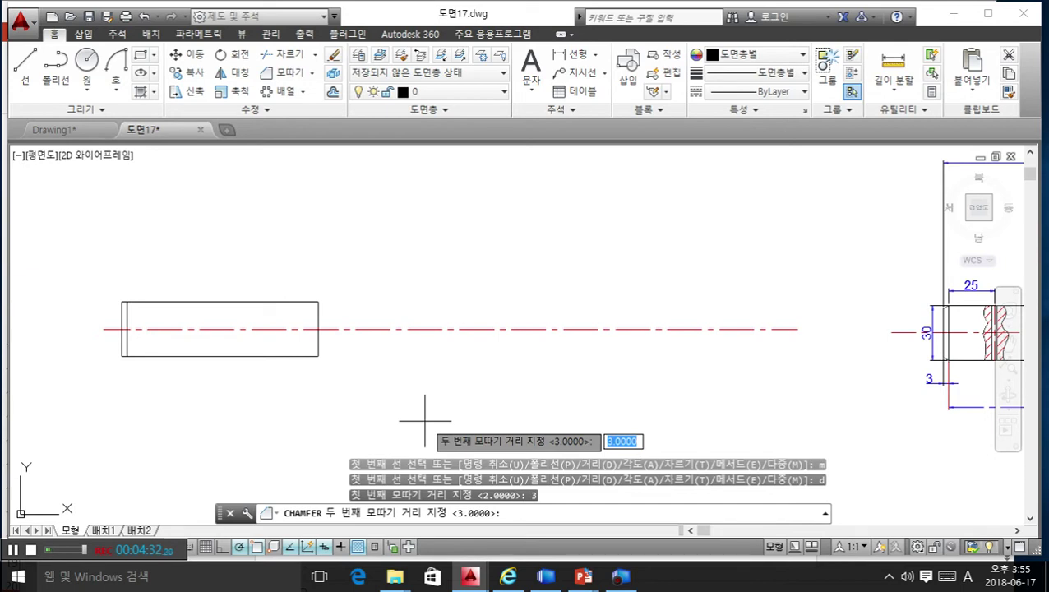
pyautogui.press('Return')
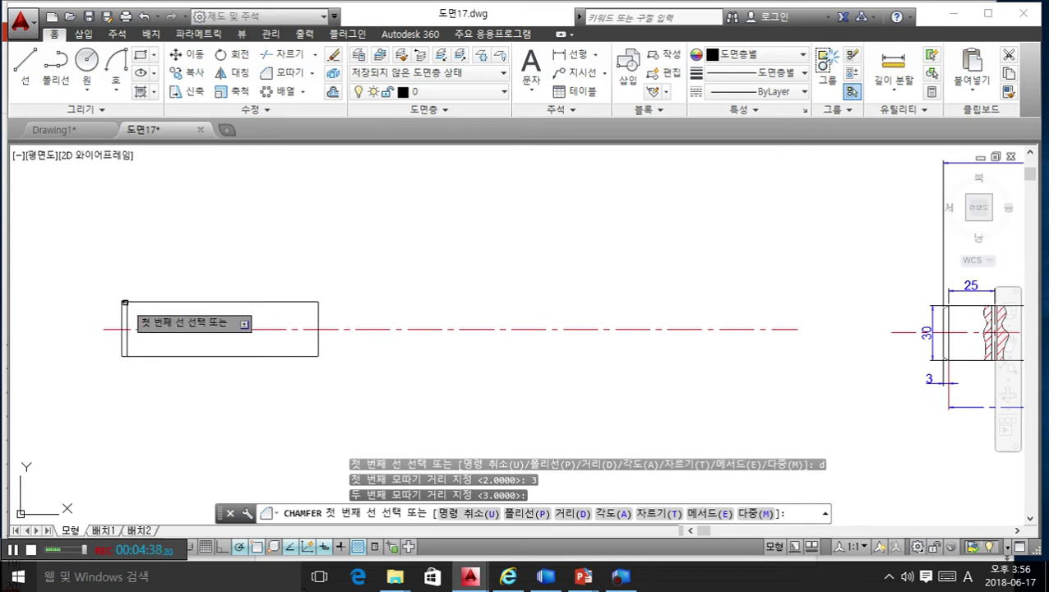
# - Chamfer the rectangle's upper-left and lower-left corners 3 × 3
pyautogui.scroll(4, 152, 303)
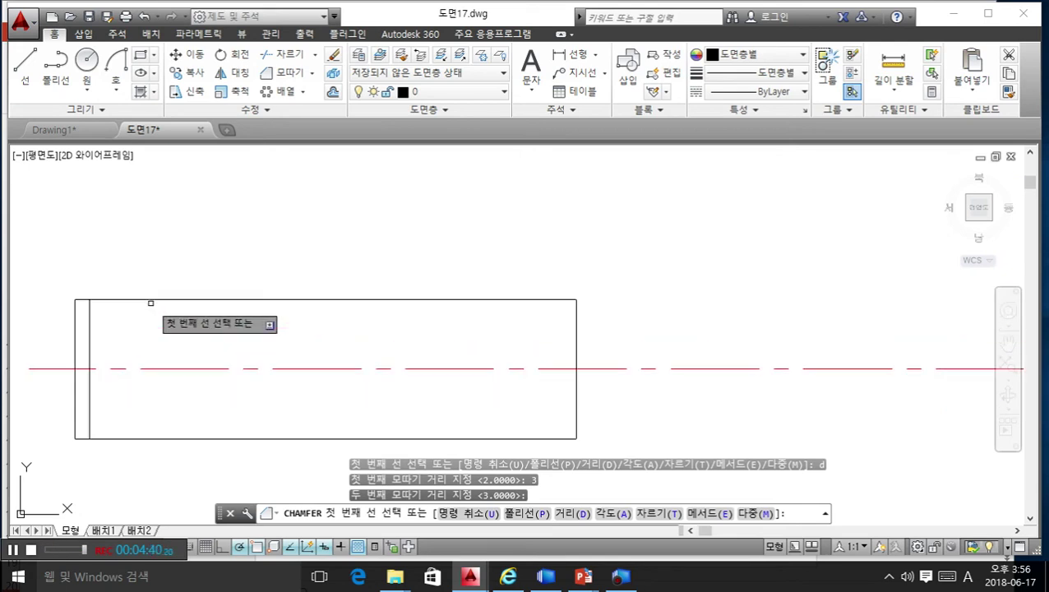
pyautogui.click(81, 300)
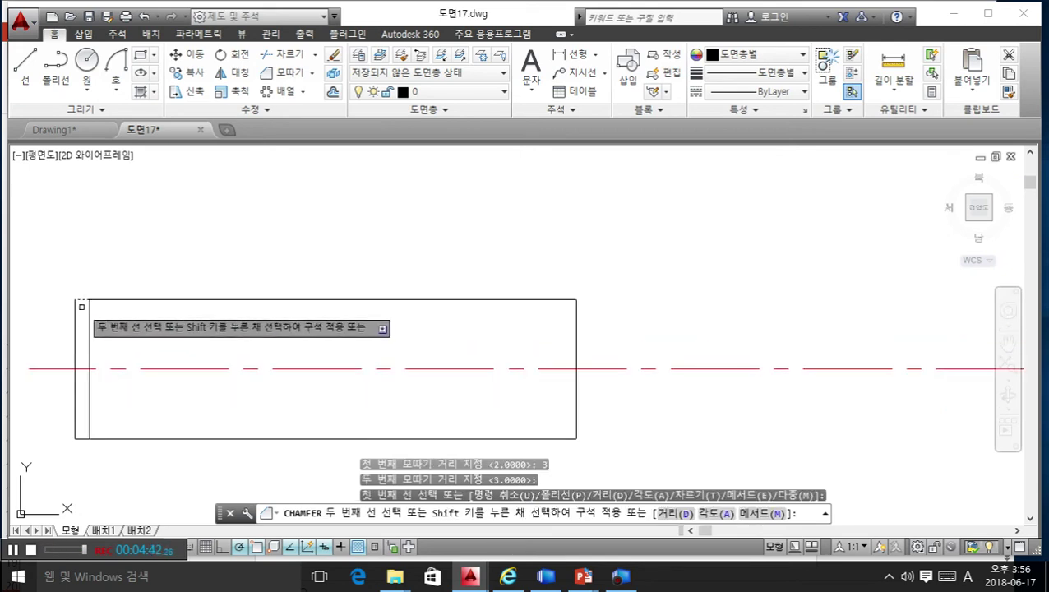
pyautogui.click(75, 313)
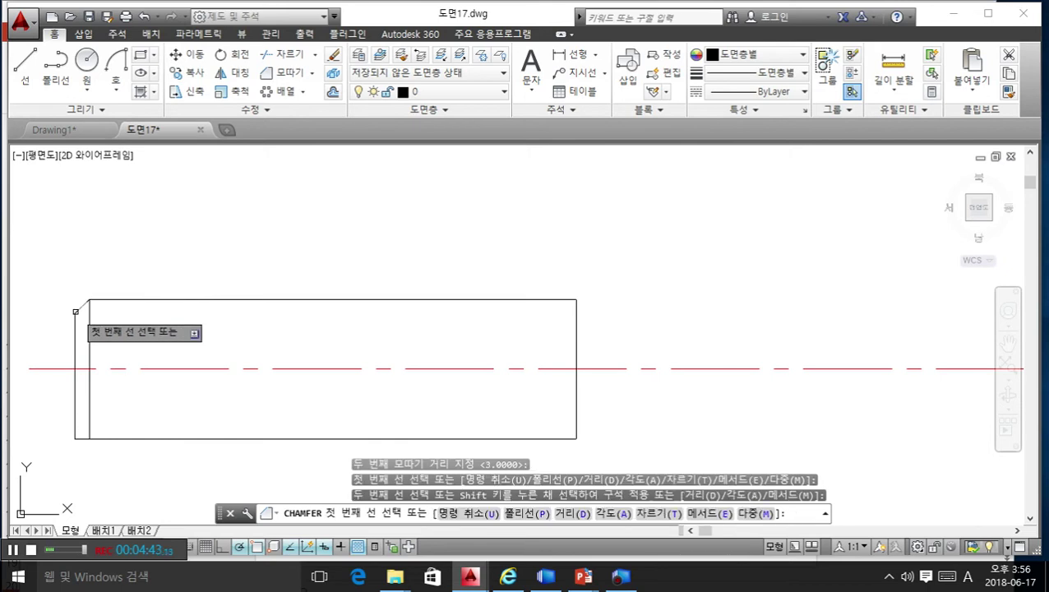
pyautogui.click(75, 428)
pyautogui.click(81, 436)
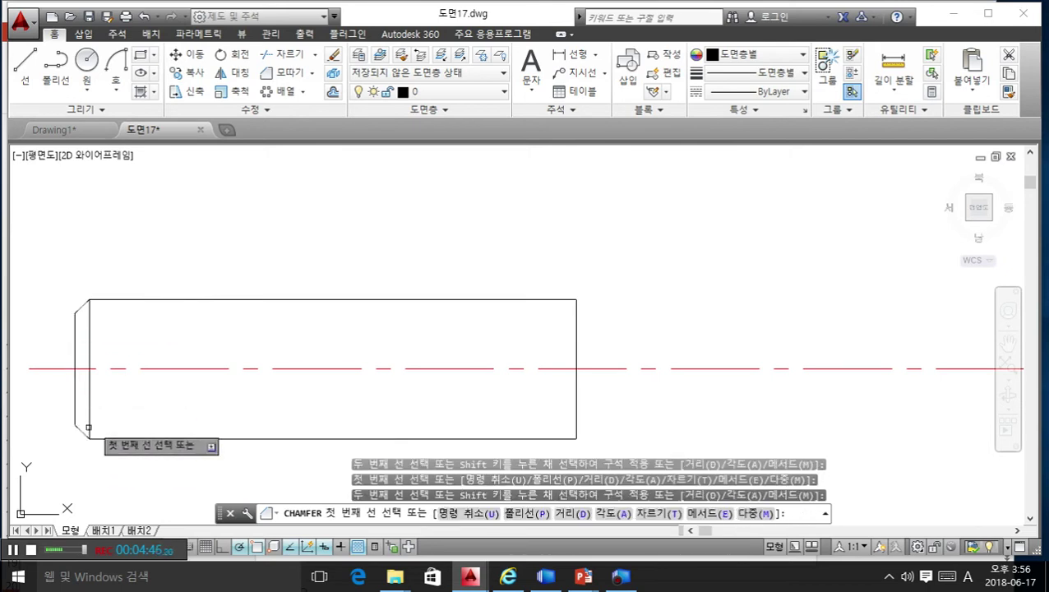
pyautogui.scroll(-2, 138, 391)
pyautogui.scroll(-2, 255, 405)
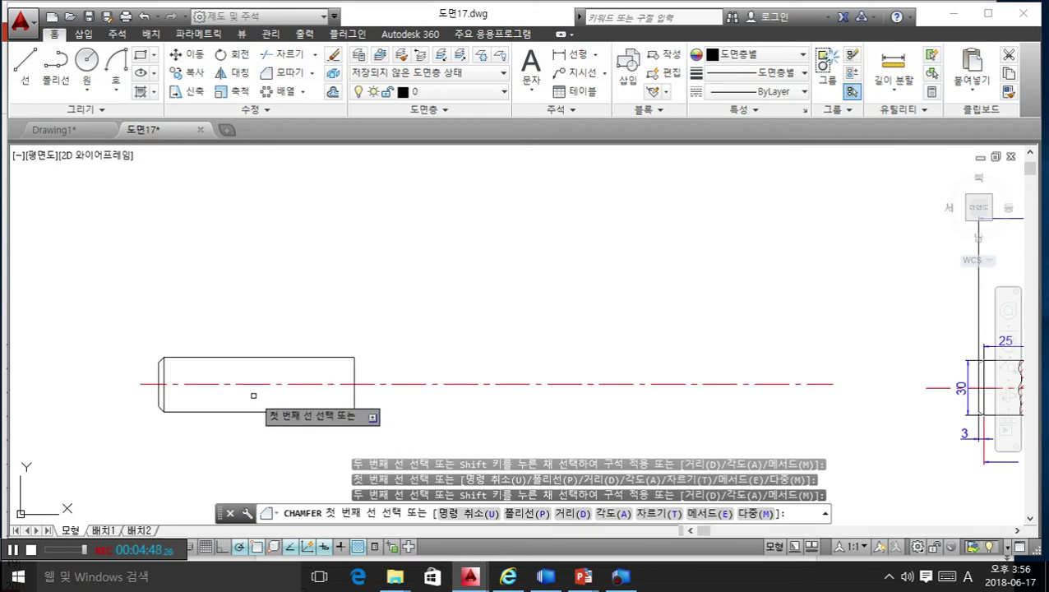
pyautogui.moveTo(433, 406)
pyautogui.mouseDown(button='middle')
pyautogui.moveTo(414, 370)
pyautogui.moveTo(386, 363)
pyautogui.mouseUp(button='middle')
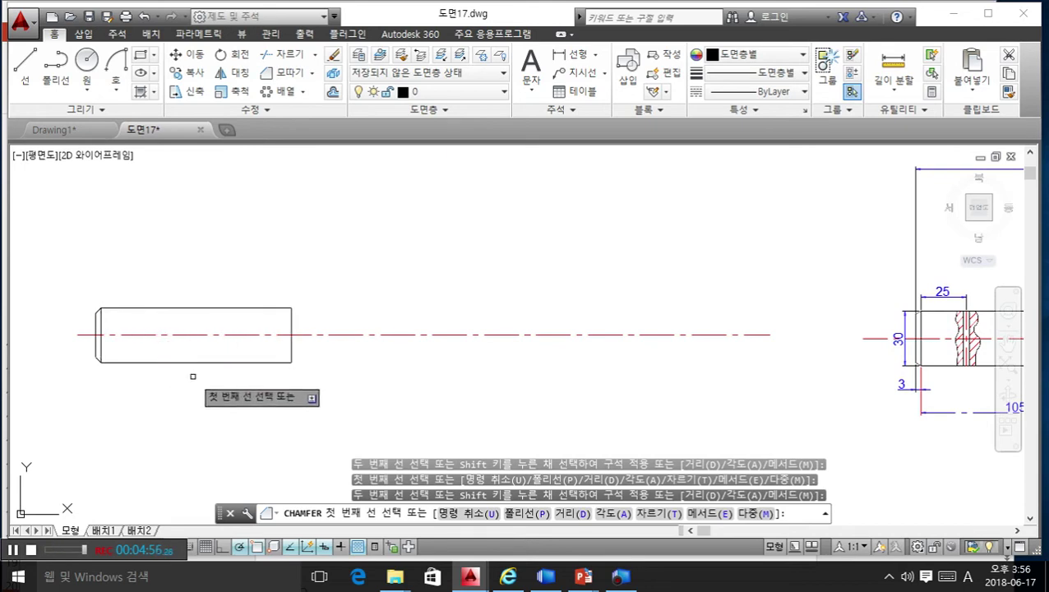
# - Set an offset distance of 25, then explode the shaft outline into separate lines
pyautogui.click(332, 72)
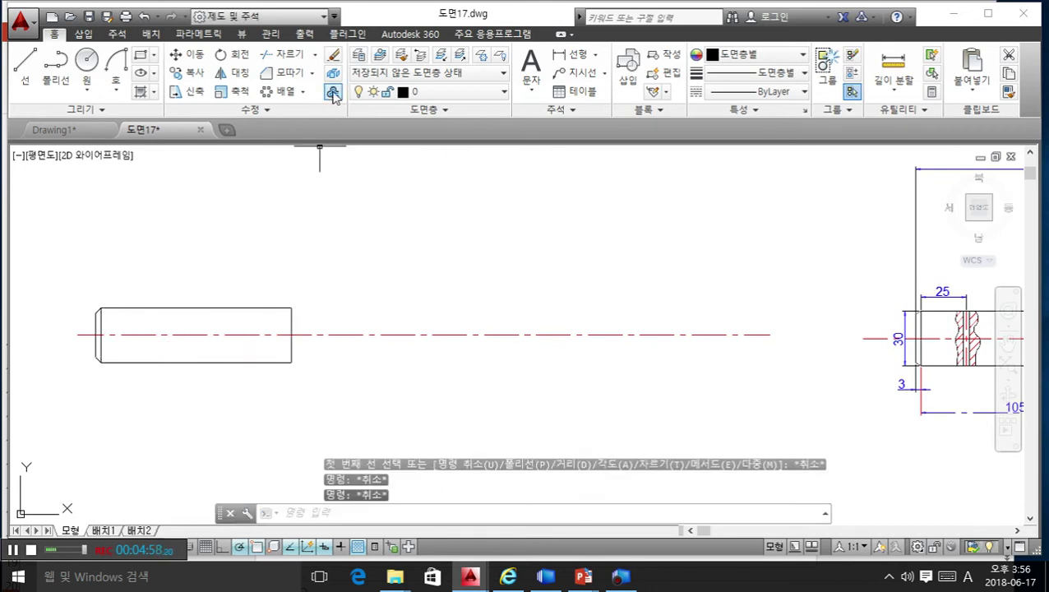
pyautogui.write('25')
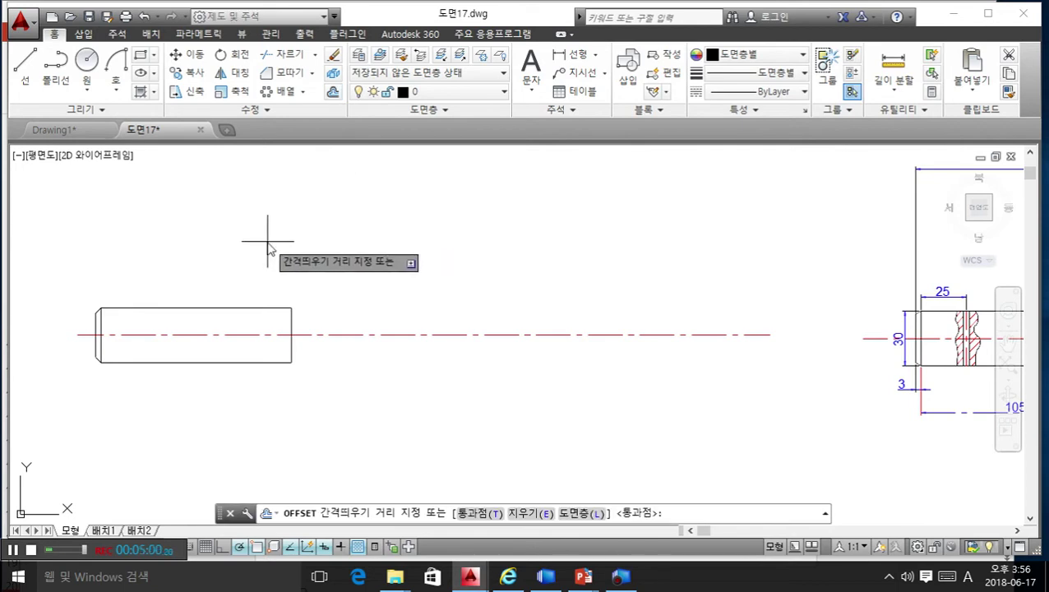
pyautogui.press('Return')
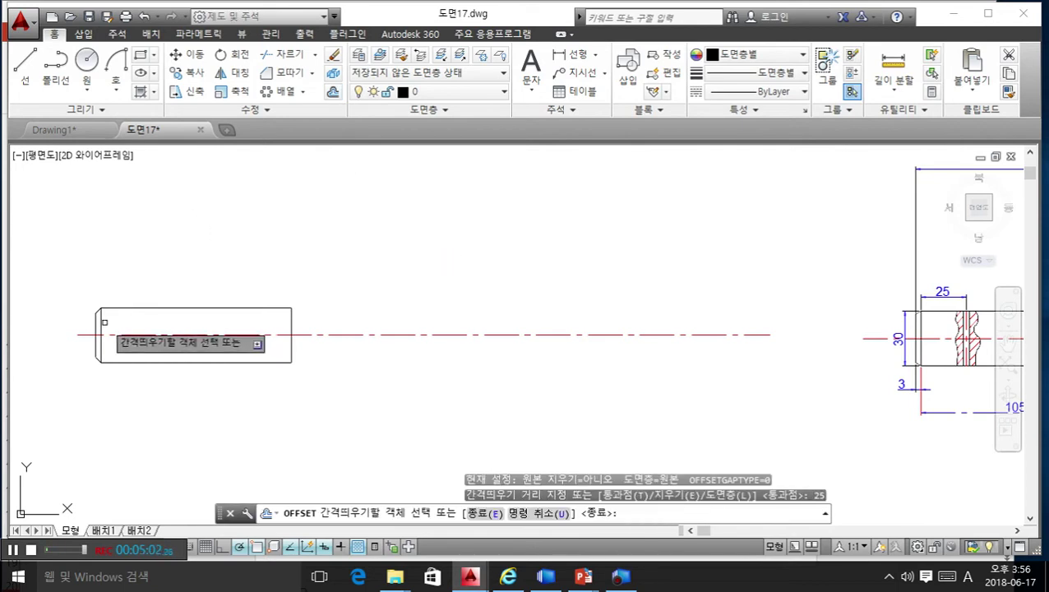
pyautogui.click(99, 323)
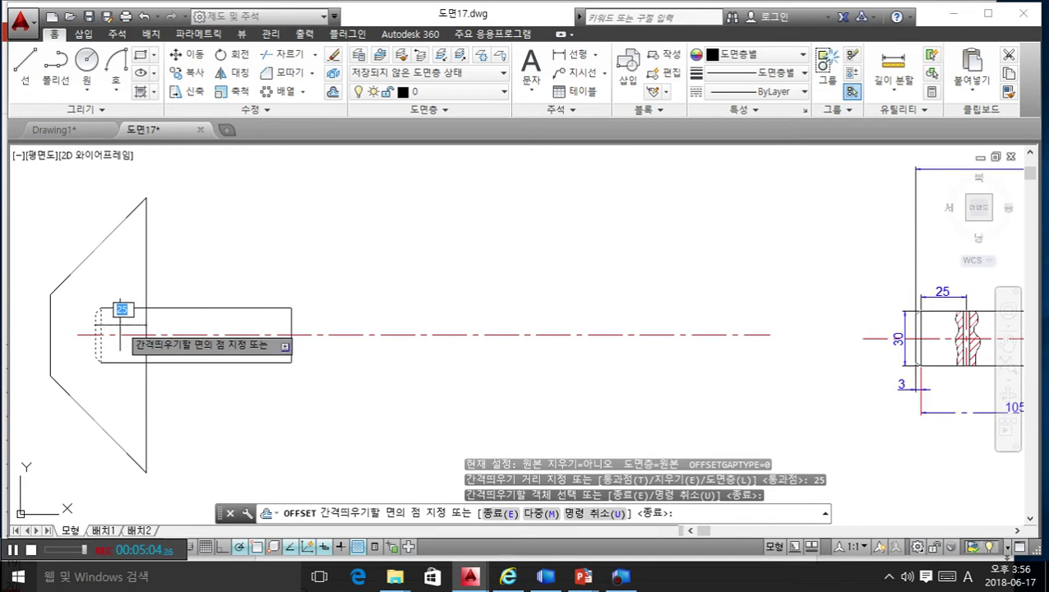
pyautogui.press('Escape')
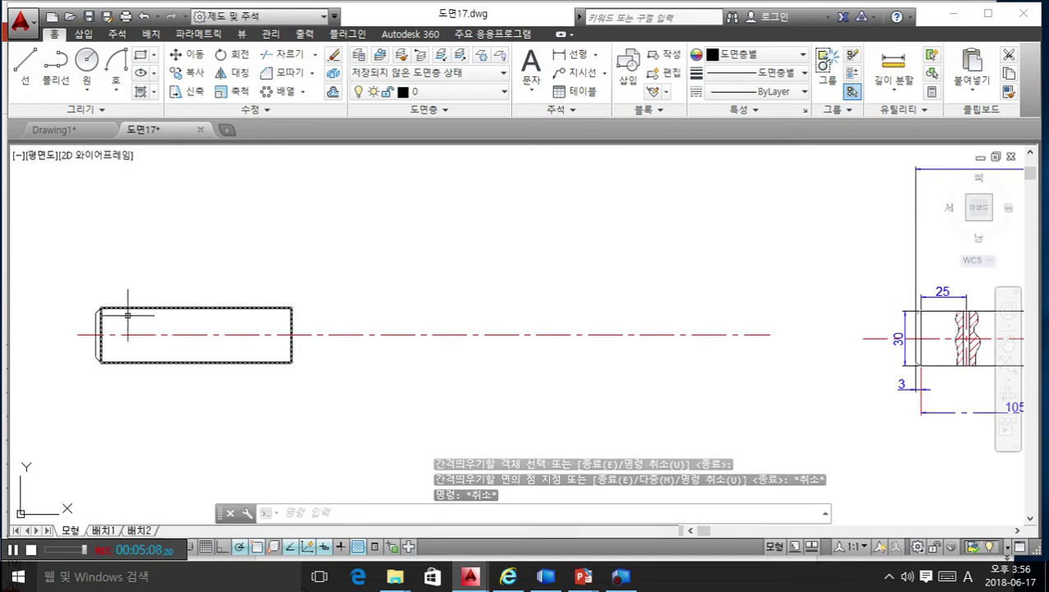
pyautogui.click(303, 511)
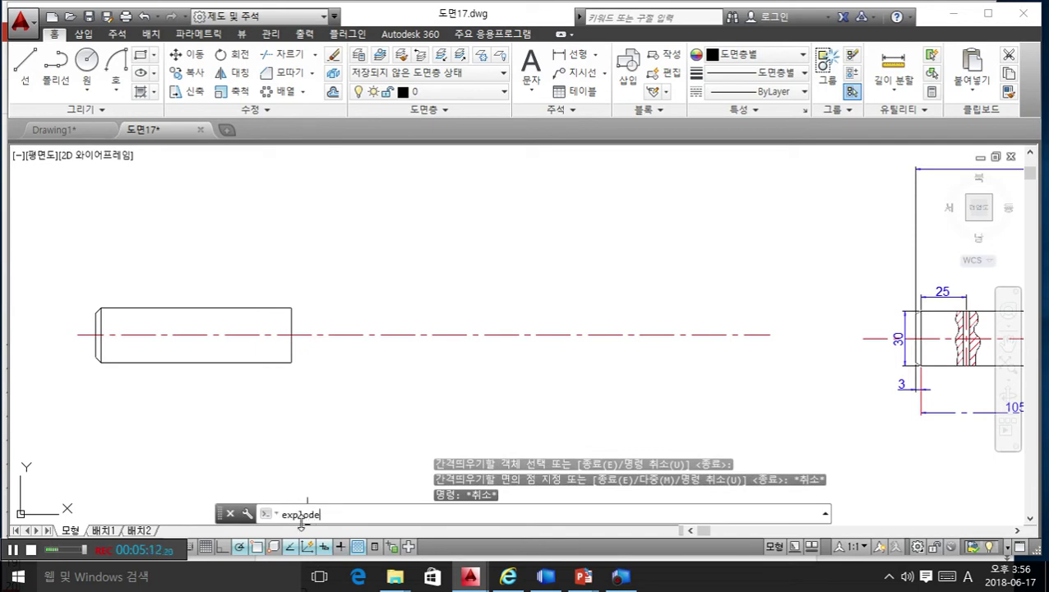
pyautogui.write('e')
pyautogui.press('Return')
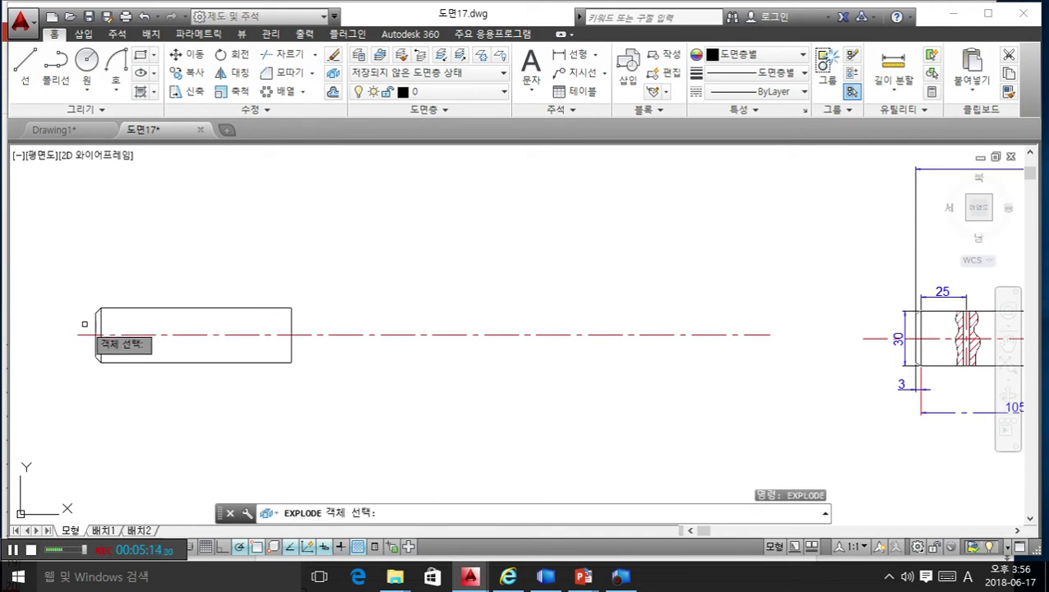
pyautogui.click(102, 326)
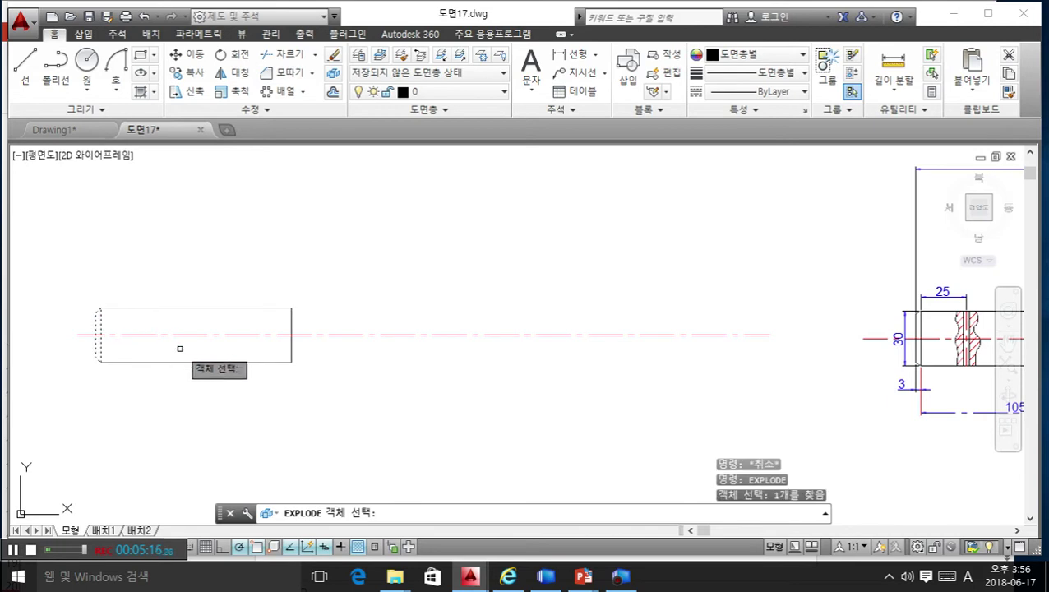
pyautogui.click(155, 309)
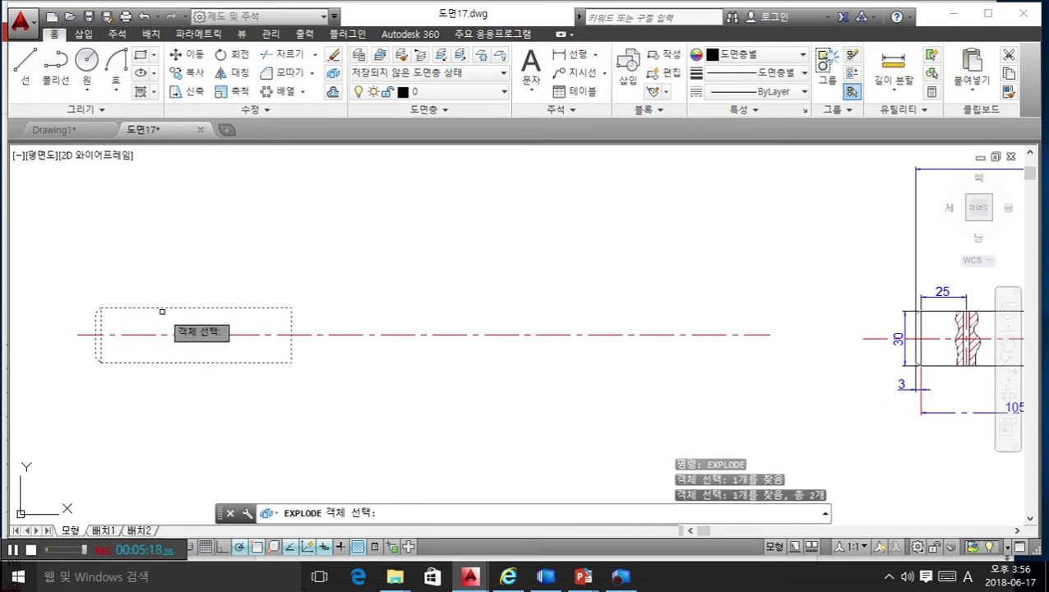
pyautogui.press('Return')
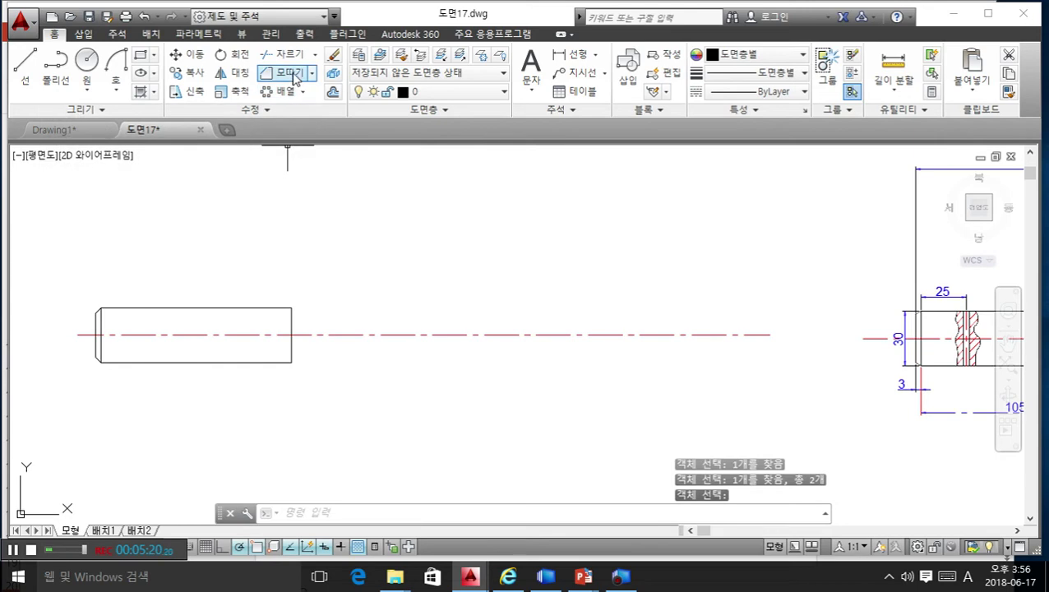
# - Offset the left edge 25 into the shaft and delete the stray copy outside it
pyautogui.click(332, 92)
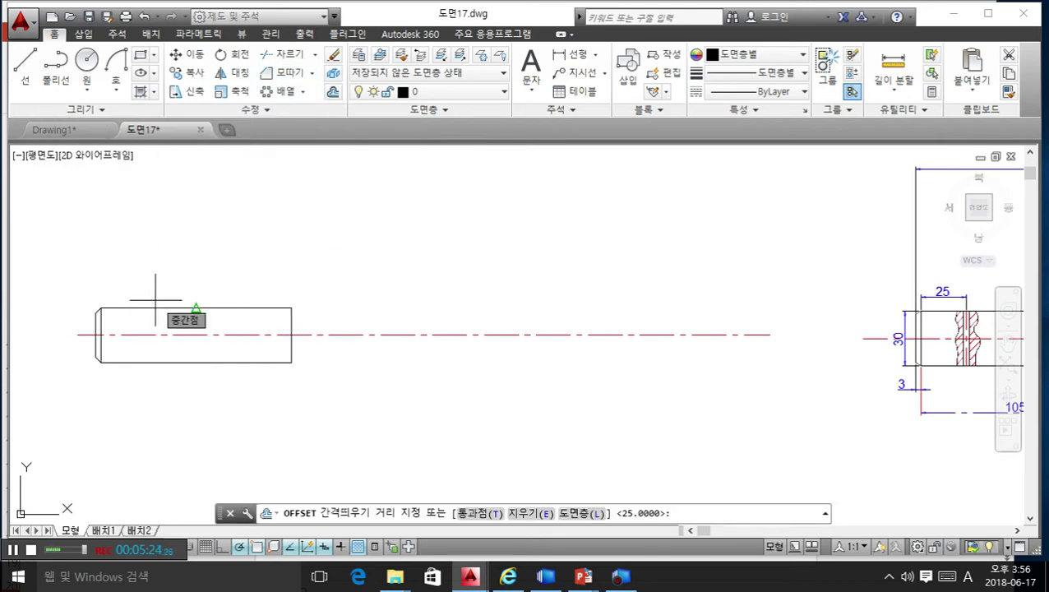
pyautogui.press('Return')
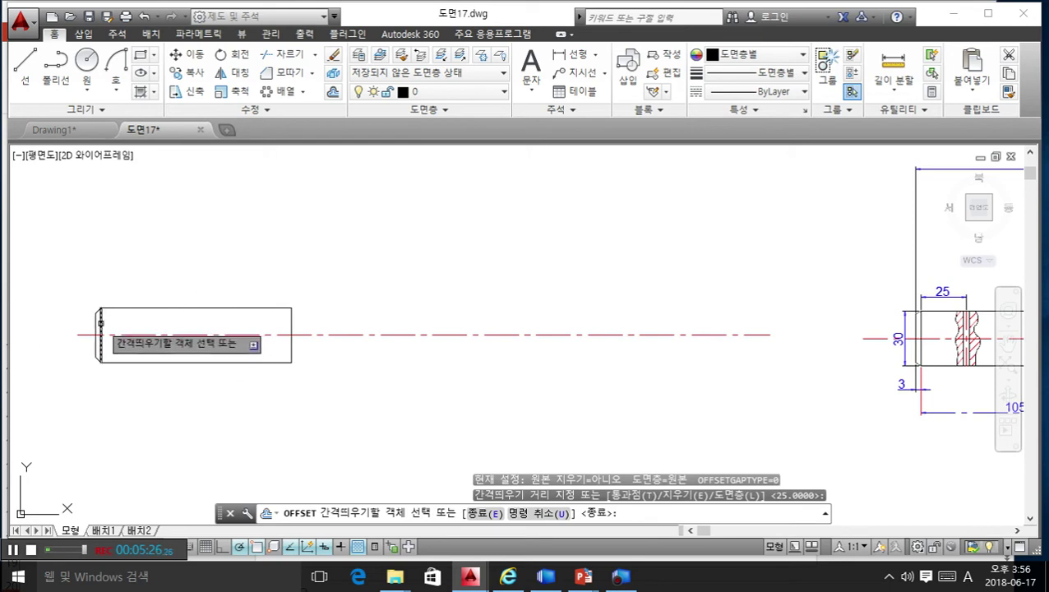
pyautogui.click(98, 322)
pyautogui.click(77, 335)
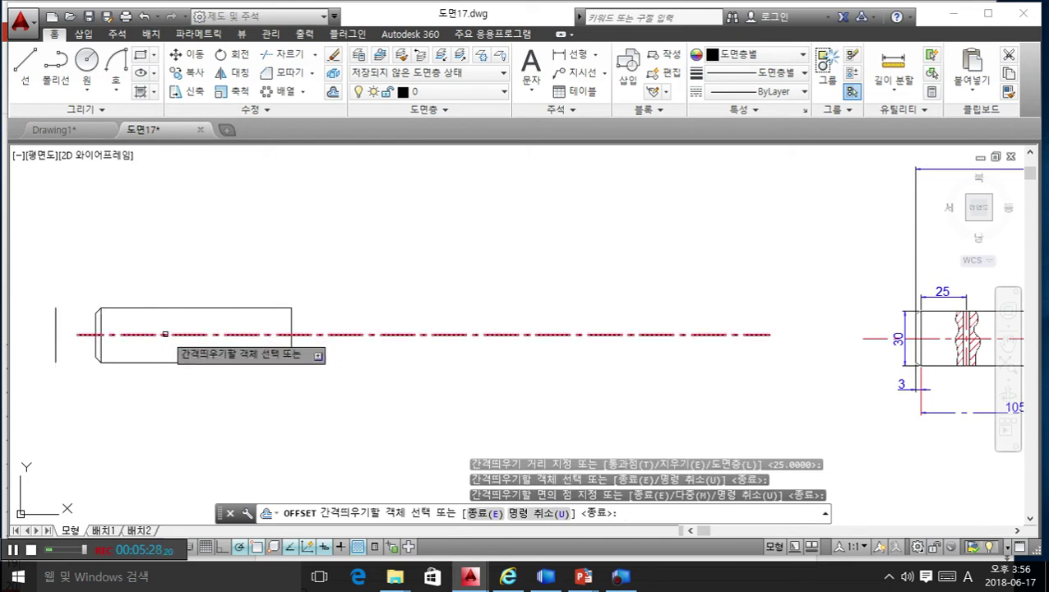
pyautogui.click(207, 320)
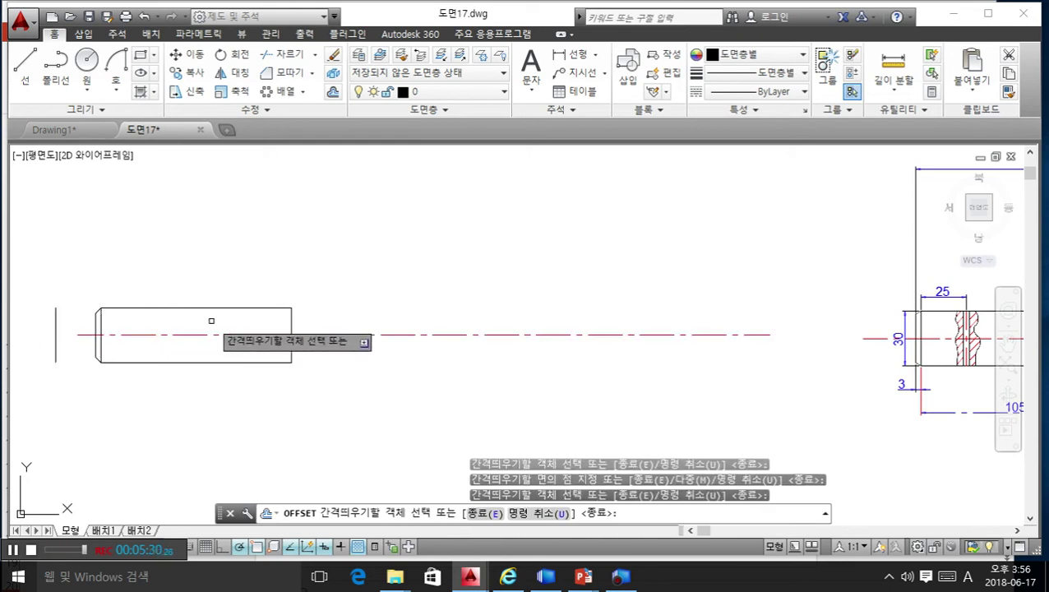
pyautogui.click(98, 324)
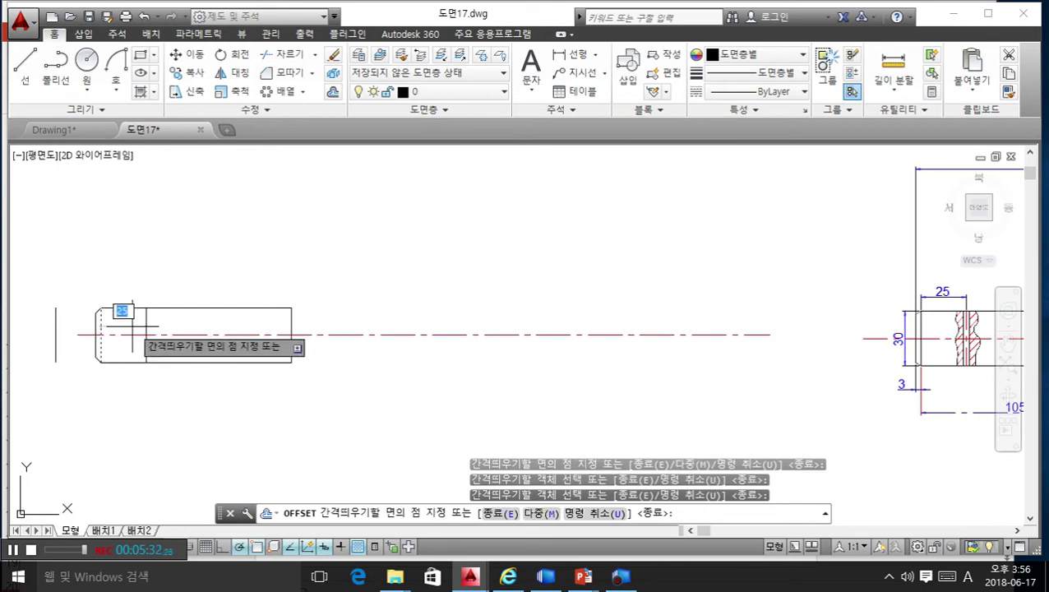
pyautogui.click(147, 327)
pyautogui.press('Escape')
pyautogui.press('Escape')
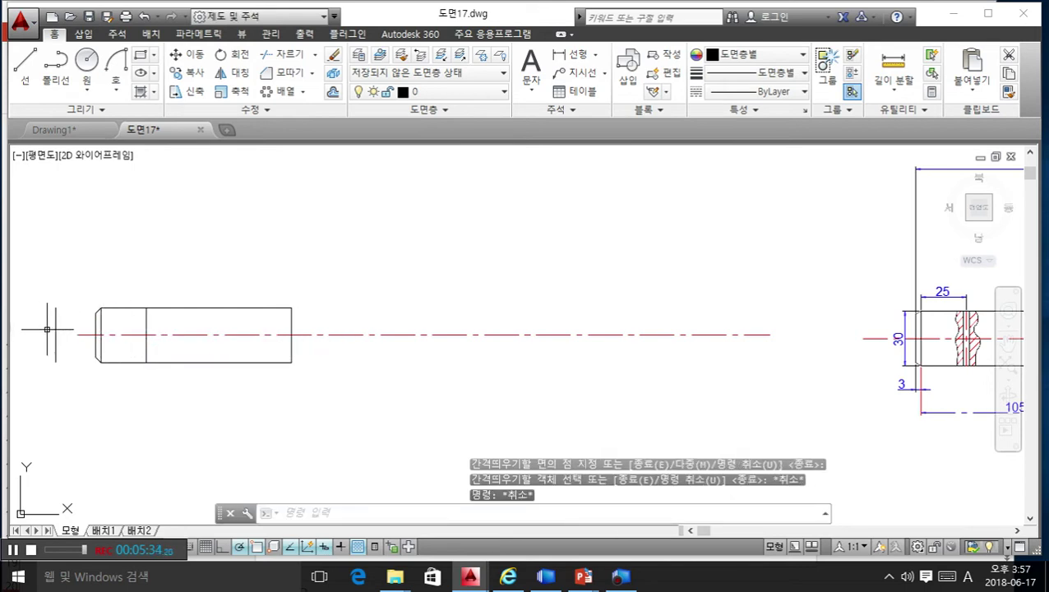
pyautogui.click(55, 326)
pyautogui.press('Delete')
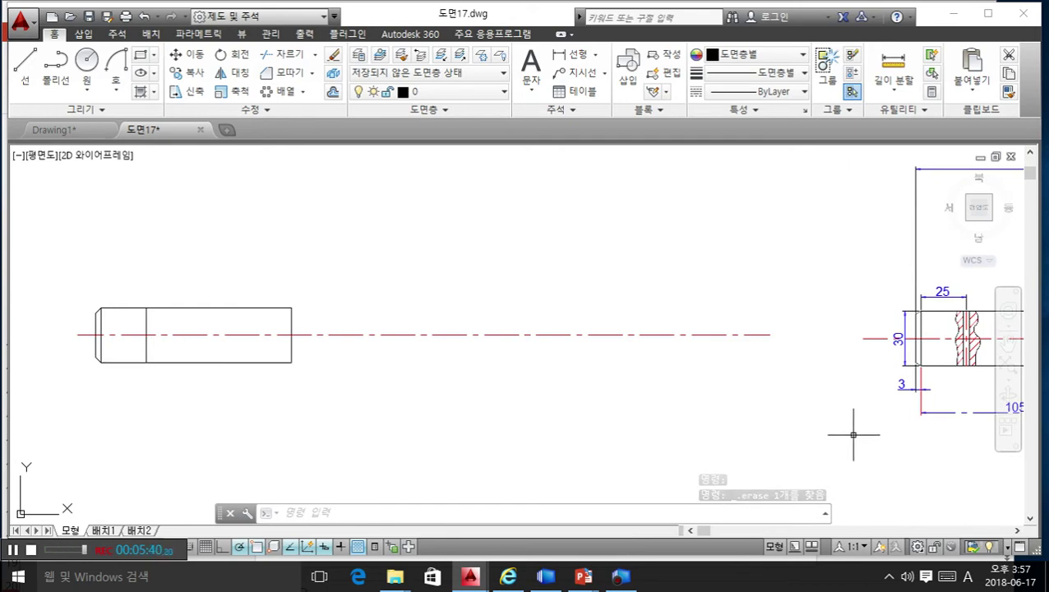
# - Dimension the 3-wide keyway groove on the reference shaft
pyautogui.click(571, 54)
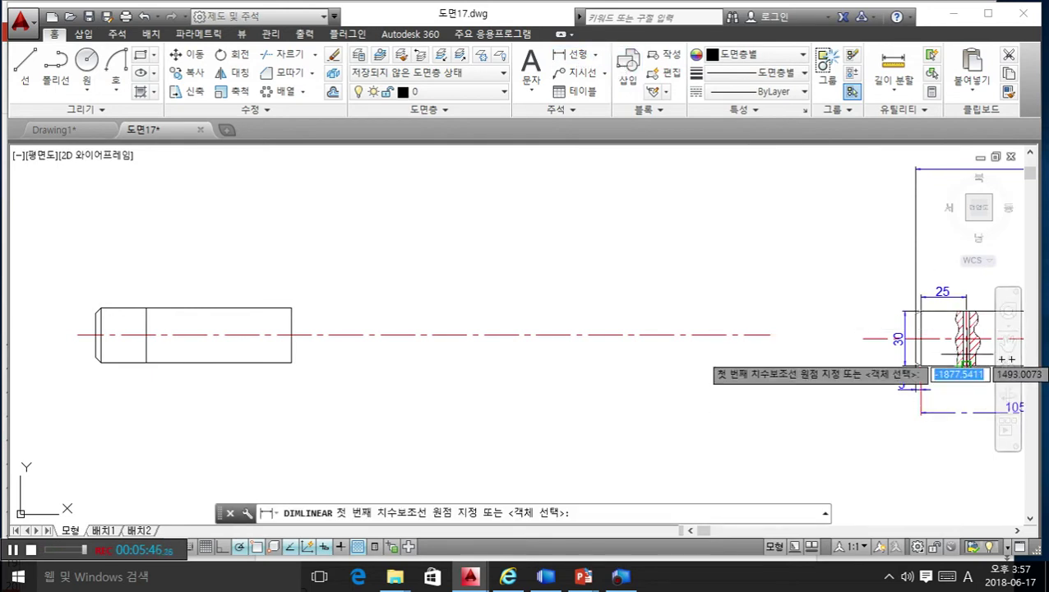
pyautogui.moveTo(931, 379); pyautogui.dragTo(603, 368, button='middle')
pyautogui.scroll(3, 602, 368)
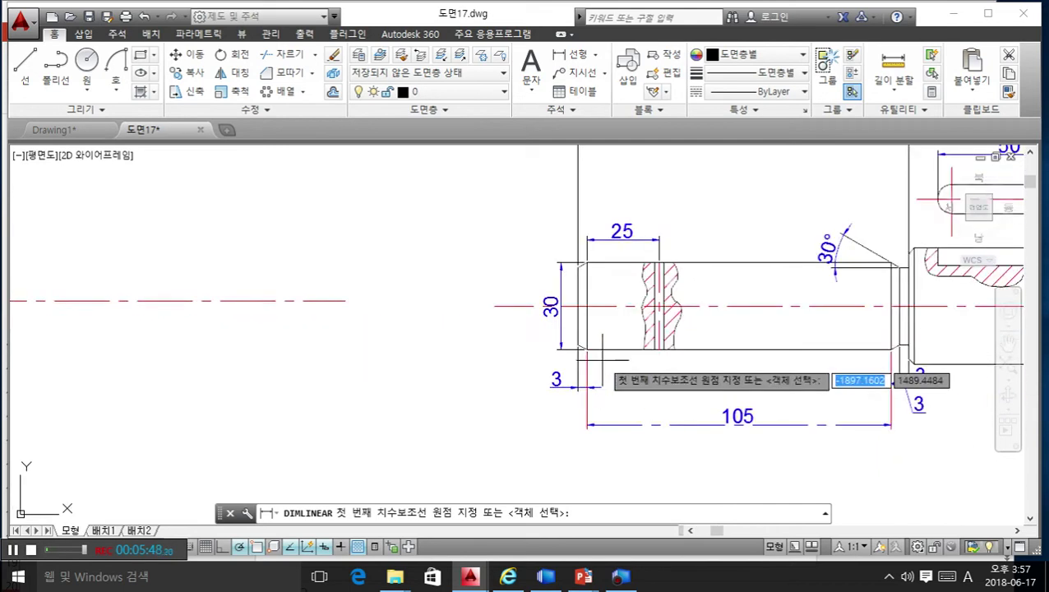
pyautogui.scroll(1, 603, 368)
pyautogui.click(686, 343)
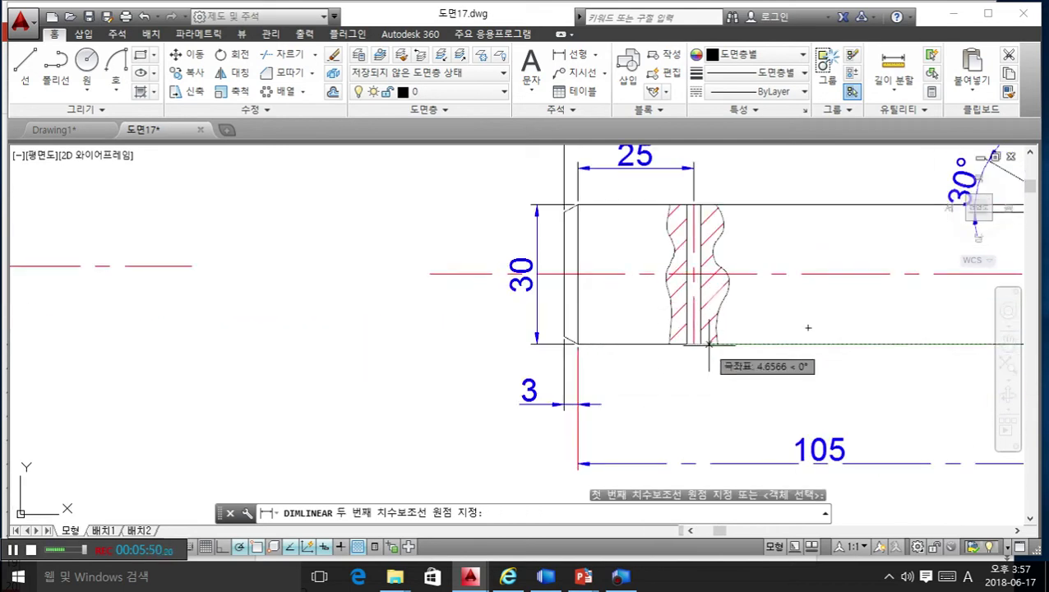
pyautogui.click(700, 343)
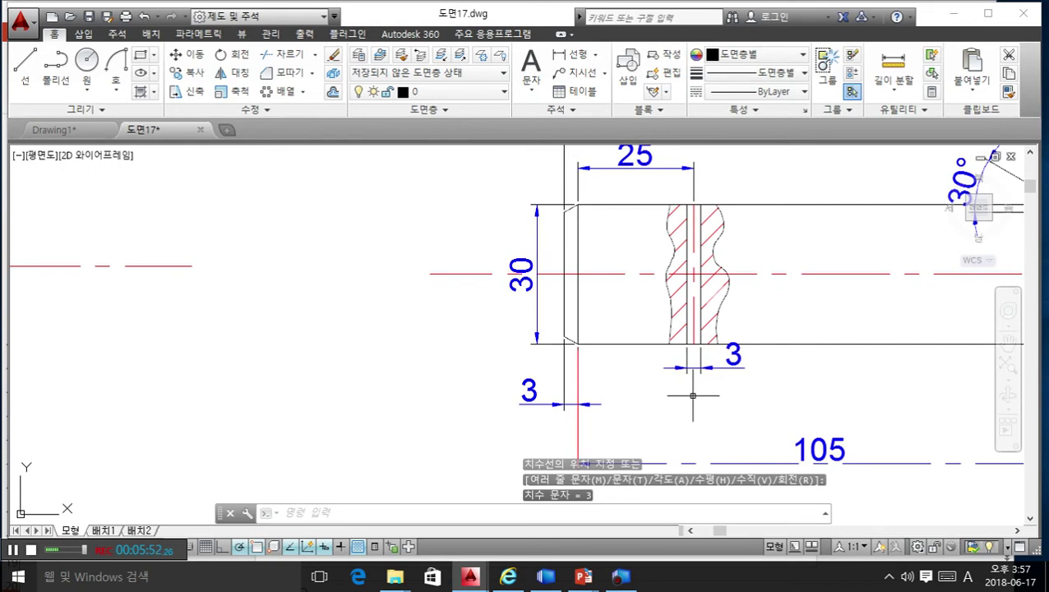
# - Pan back to show both shafts and cancel the stray selection window
pyautogui.scroll(-2, 692, 395)
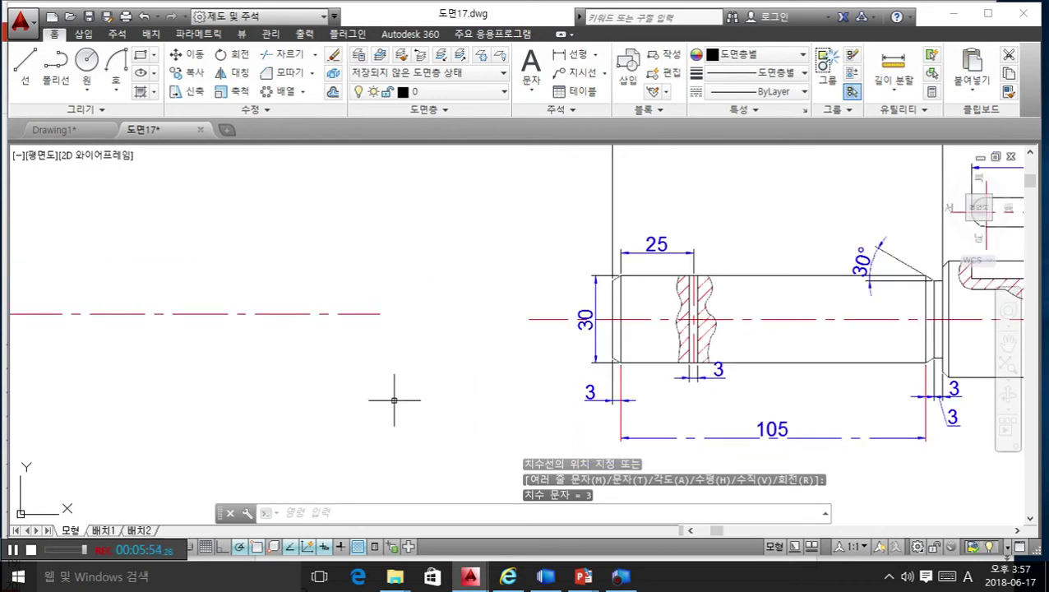
pyautogui.moveTo(347, 409); pyautogui.dragTo(847, 424, button='middle')
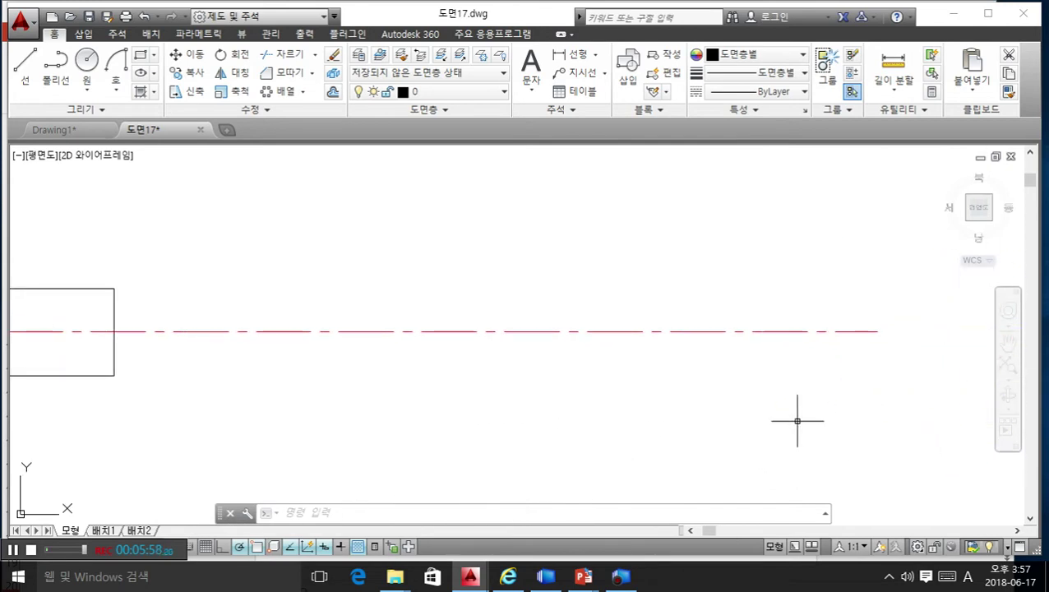
pyautogui.moveTo(329, 421); pyautogui.dragTo(577, 428, button='middle')
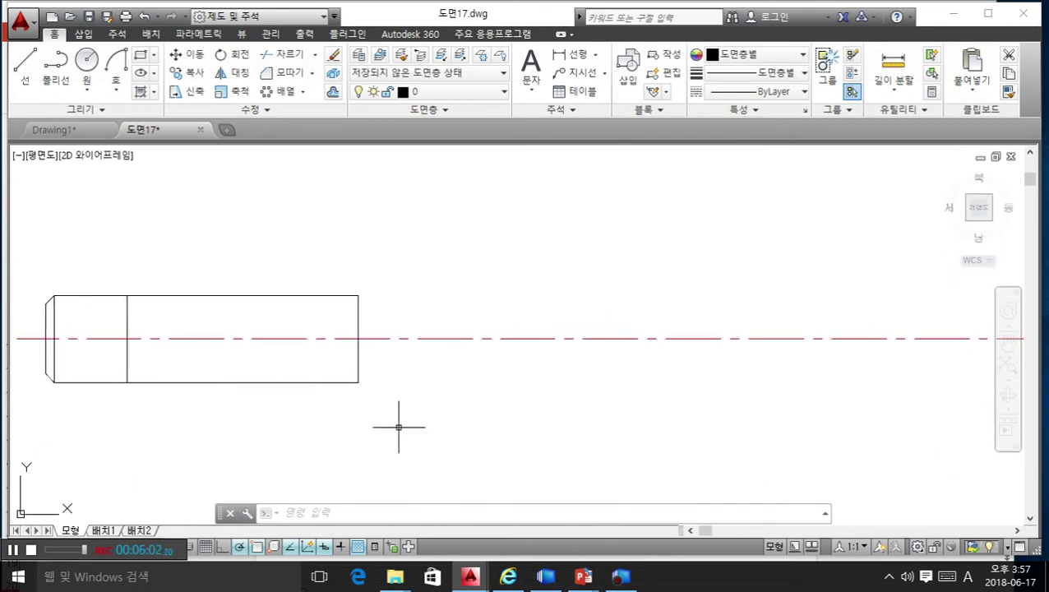
pyautogui.click(498, 445)
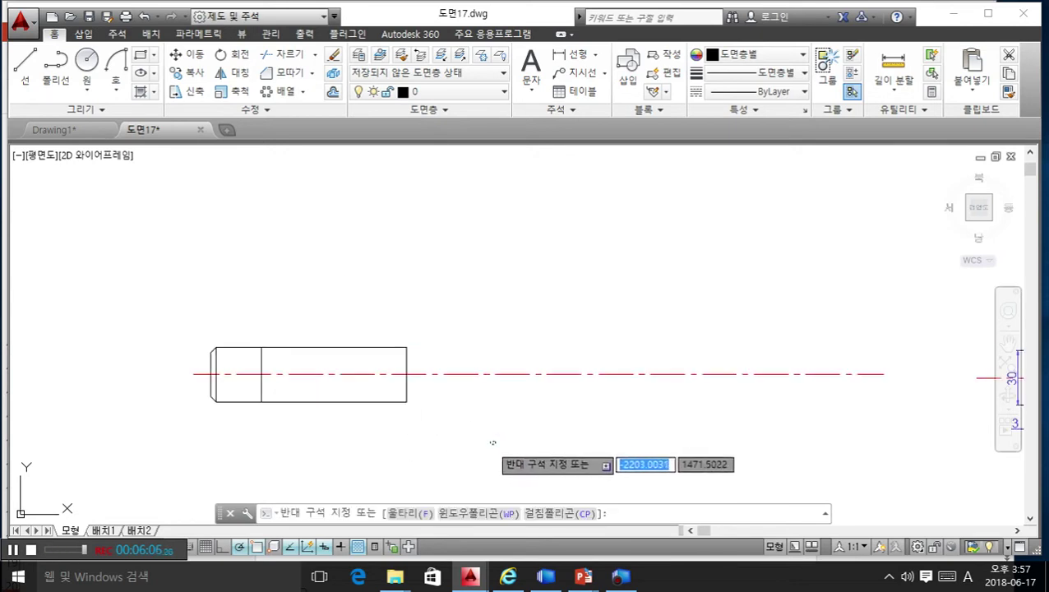
pyautogui.scroll(-2, 522, 419)
pyautogui.moveTo(523, 419)
pyautogui.mouseDown(button='middle')
pyautogui.moveTo(470, 376)
pyautogui.moveTo(377, 374)
pyautogui.mouseUp(button='middle')
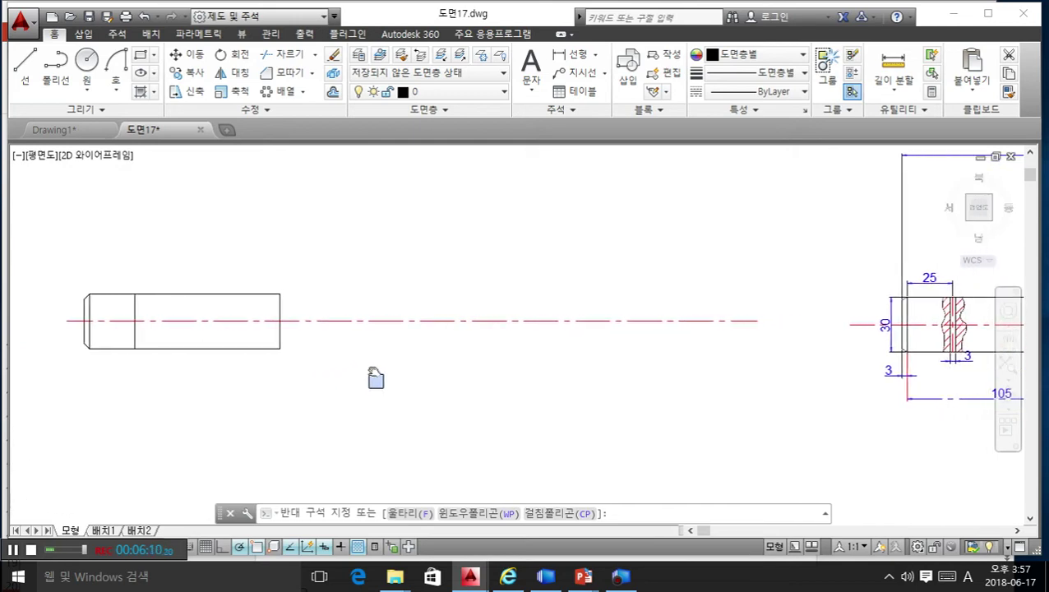
pyautogui.press('Escape')
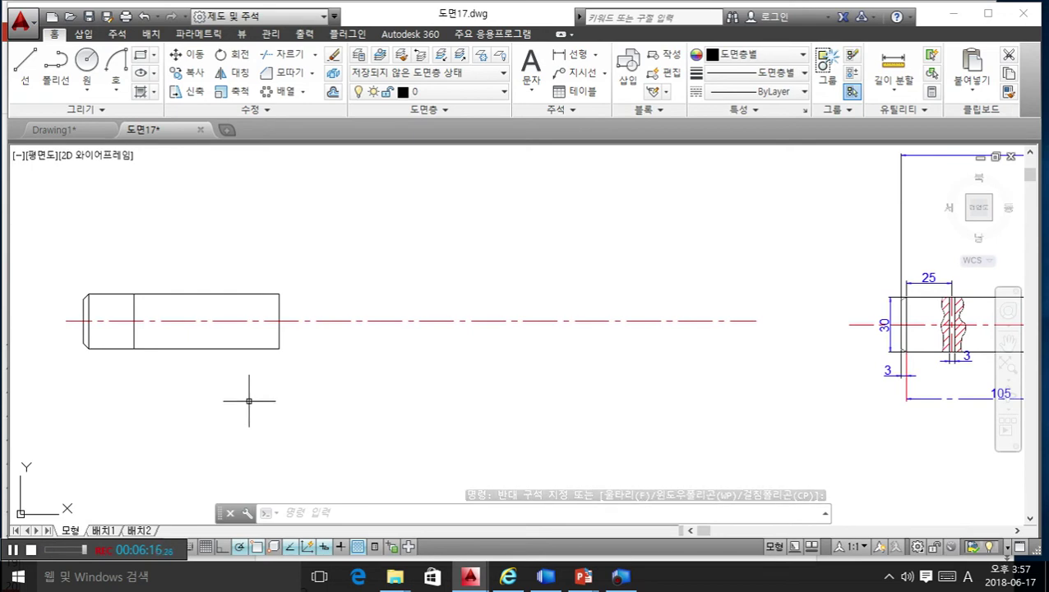
# - Offset the vertical dividing line near the shaft's left end by 3 to the left and to the right
pyautogui.click(332, 93)
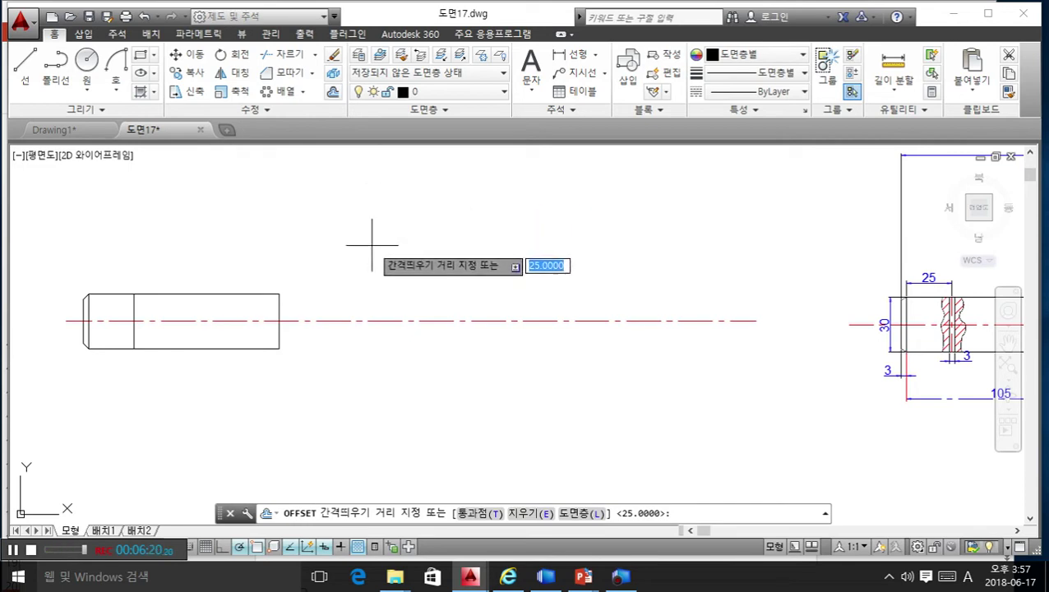
pyautogui.write('3')
pyautogui.press('Return')
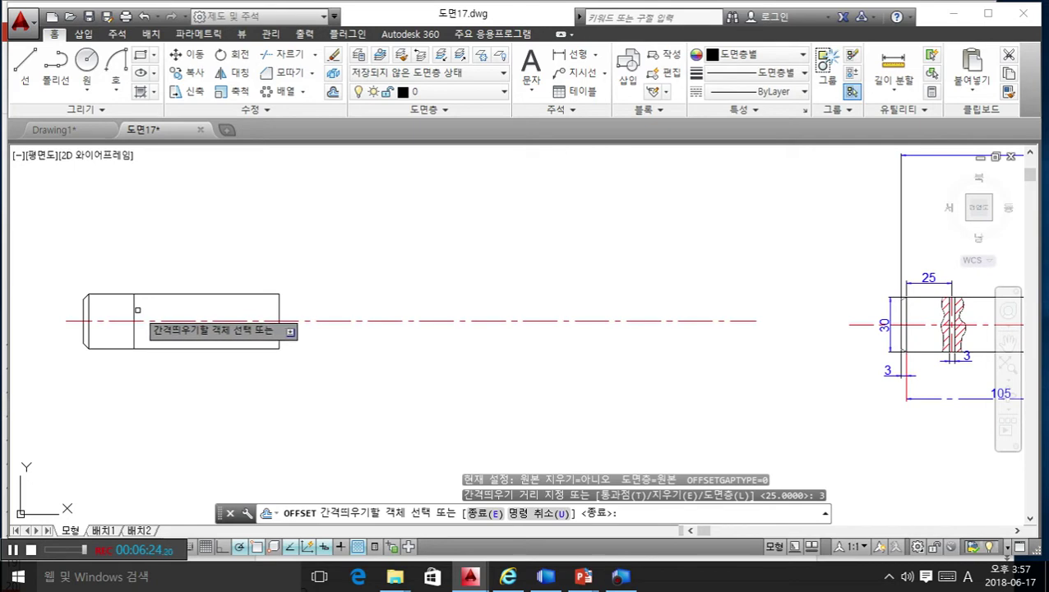
pyautogui.click(134, 318)
pyautogui.click(130, 311)
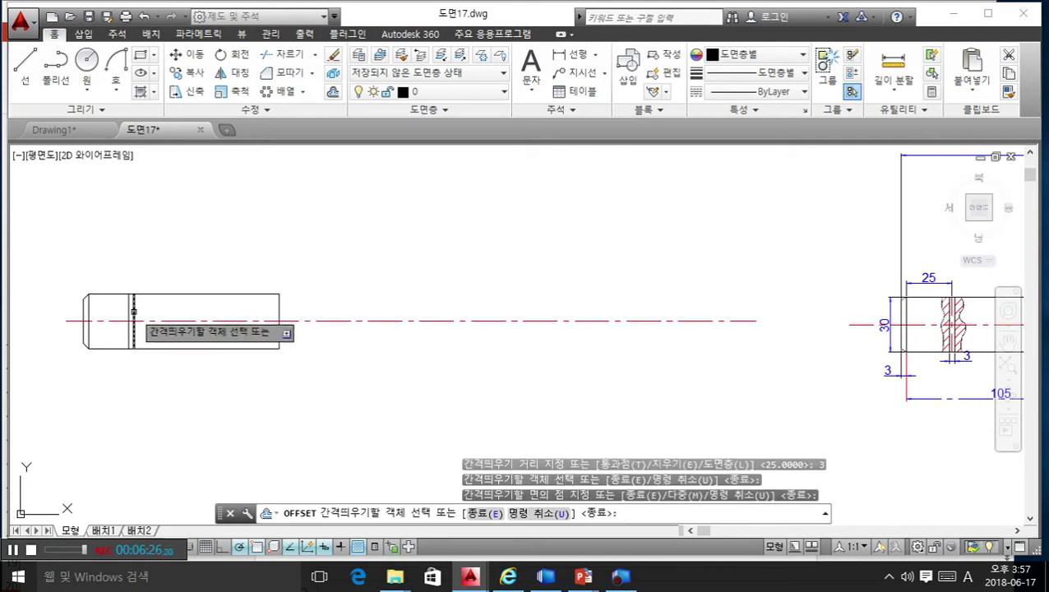
pyautogui.click(134, 311)
pyautogui.click(144, 322)
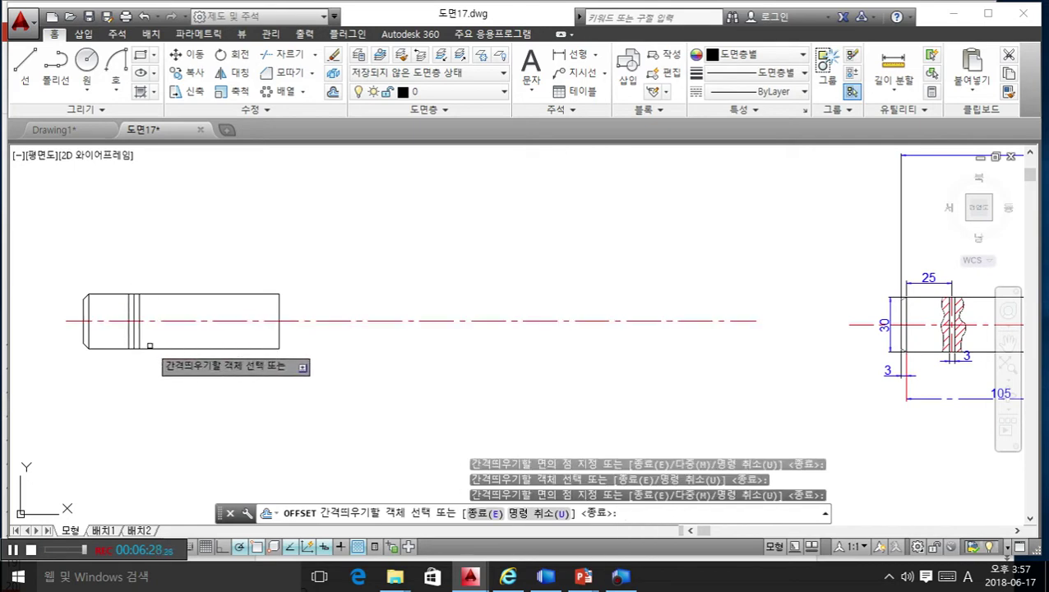
pyautogui.press('Escape')
pyautogui.click(133, 299)
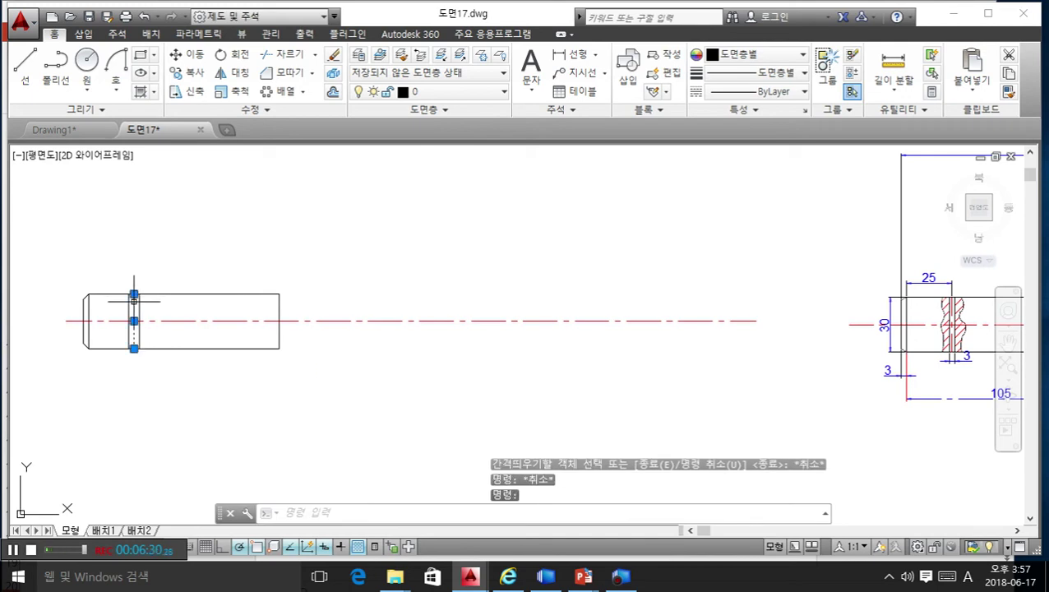
# - Assign the middle vertical line to the 중심선 layer in Properties so it shows as a red centre line
pyautogui.rightClick(136, 321)
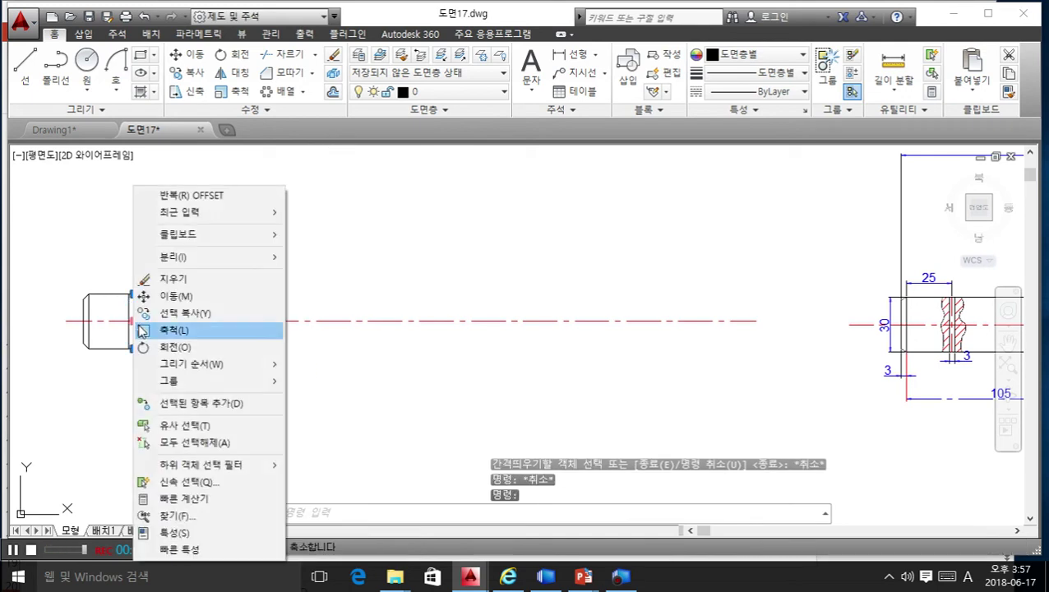
pyautogui.click(176, 533)
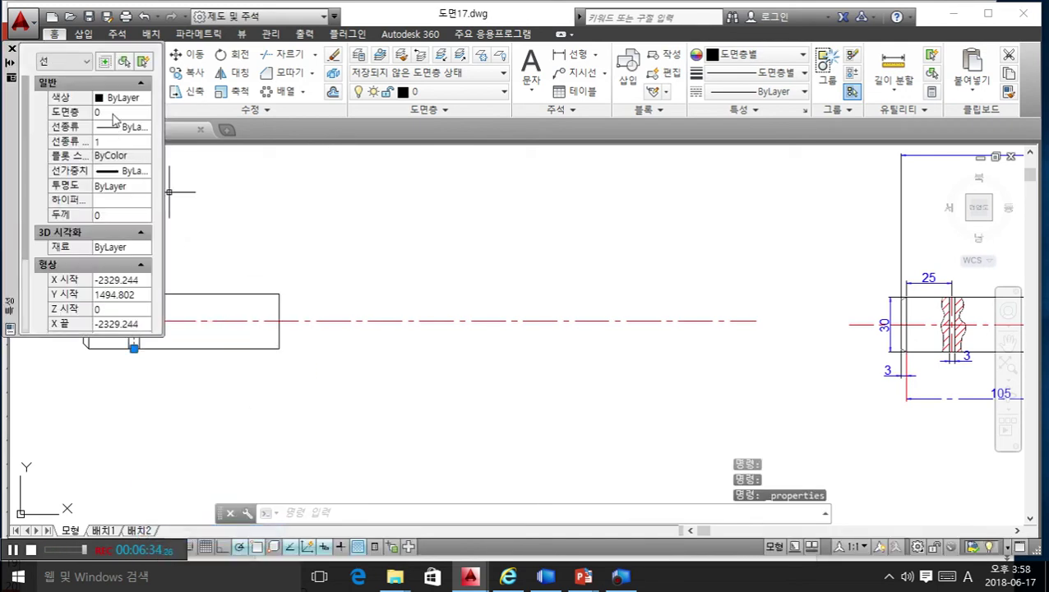
pyautogui.click(115, 112)
pyautogui.click(139, 112)
pyautogui.click(113, 156)
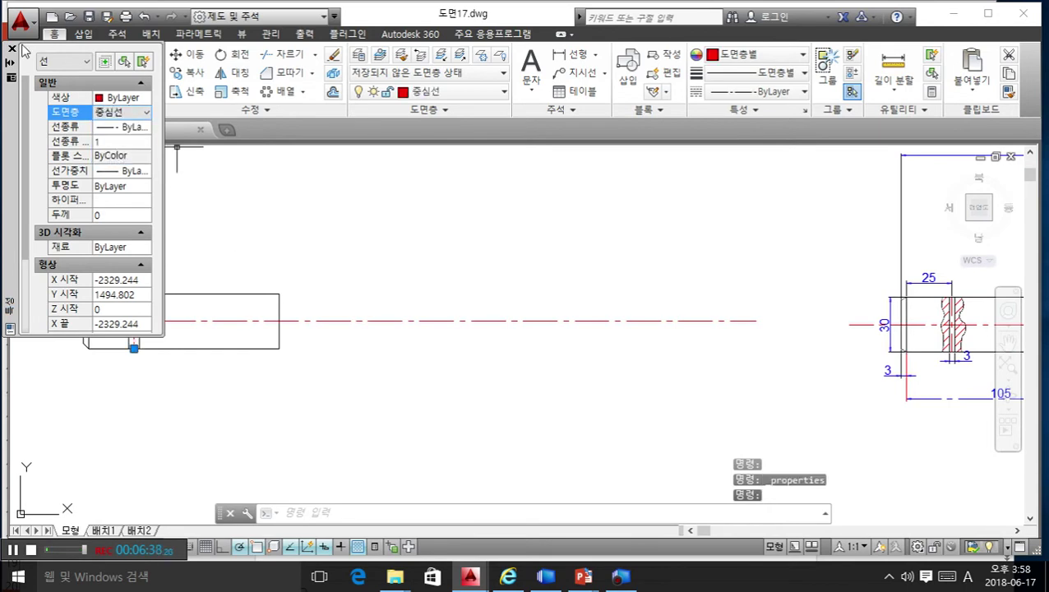
pyautogui.click(12, 48)
pyautogui.click(199, 253)
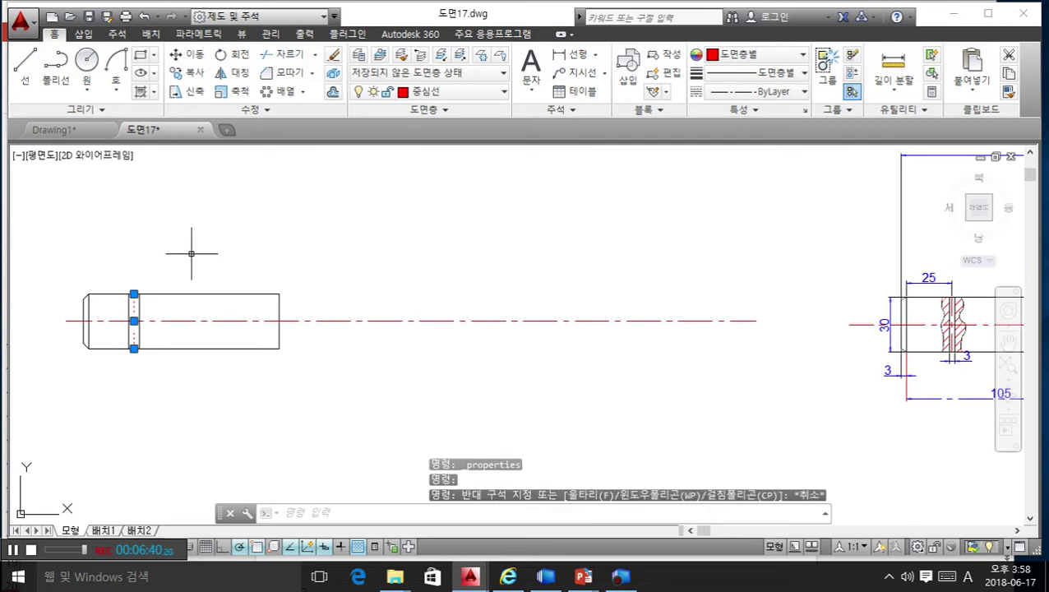
pyautogui.press('Escape')
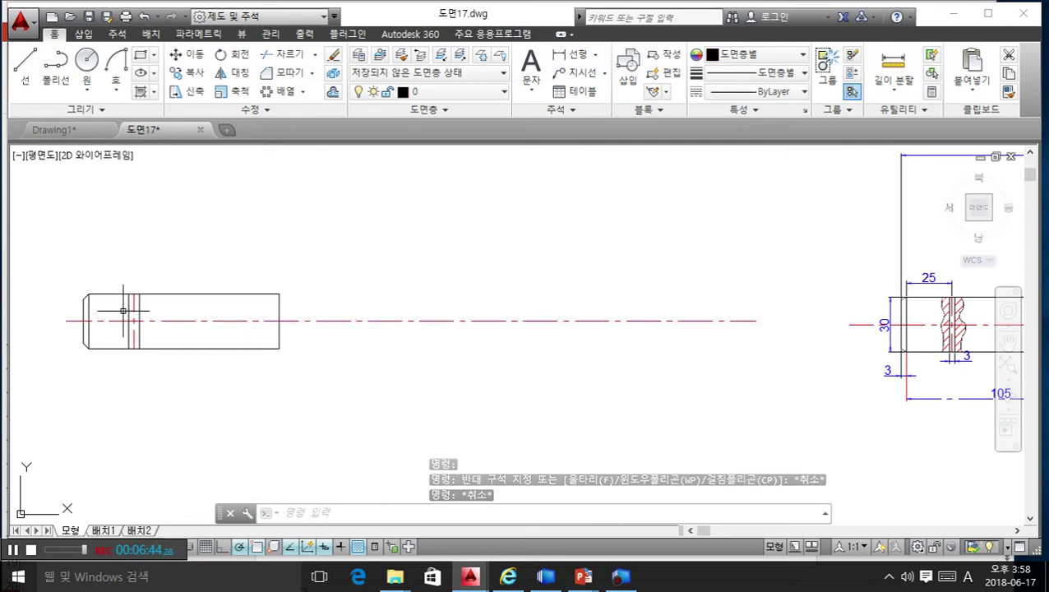
# - Start a polyline on the shaft's top edge with object snap tracking off, undoing two misplaced vertices
pyautogui.click(58, 67)
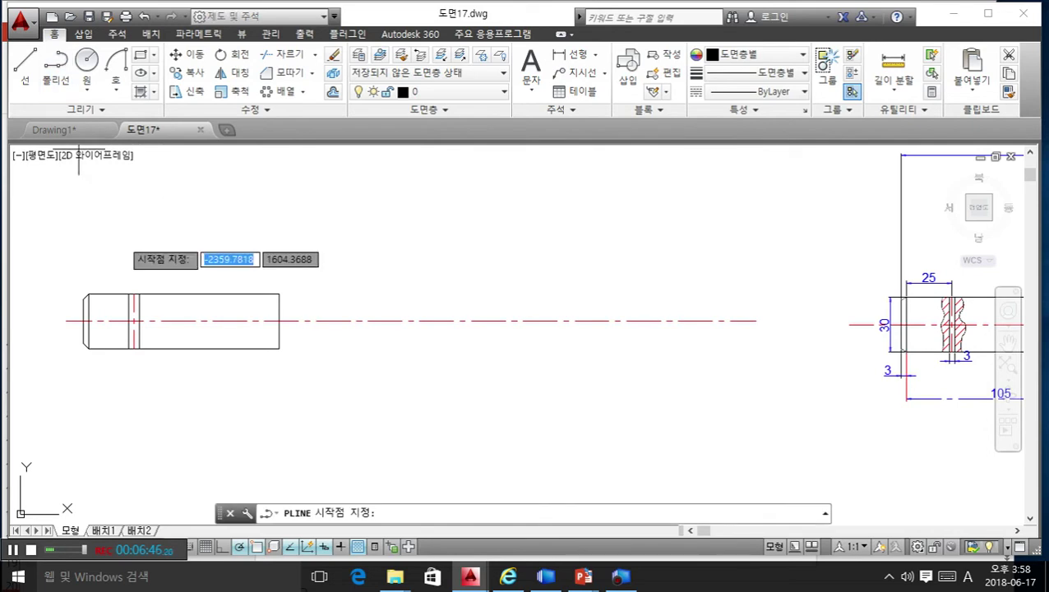
pyautogui.click(120, 293)
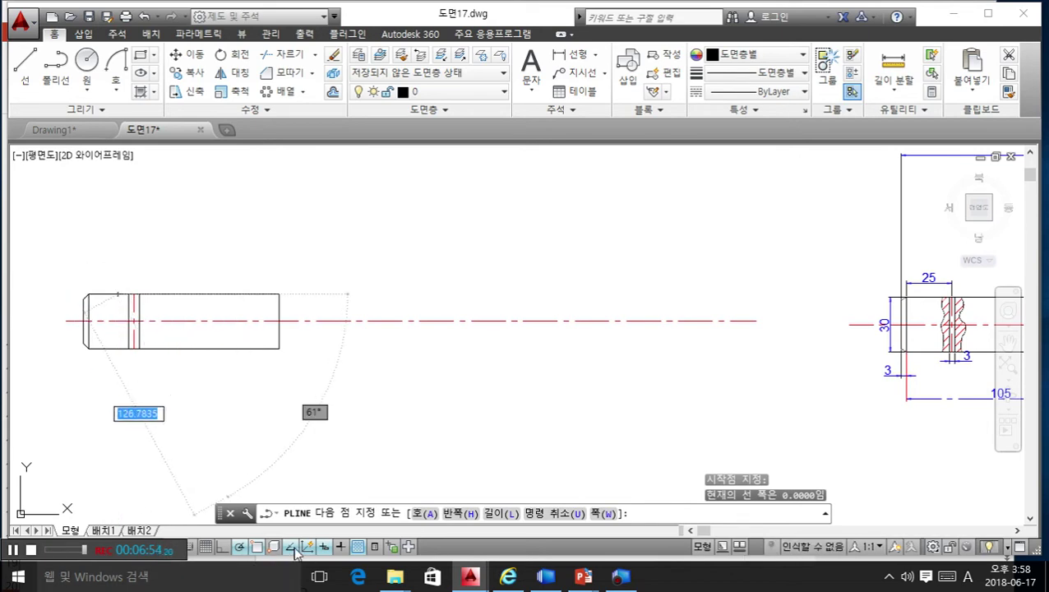
pyautogui.click(324, 547)
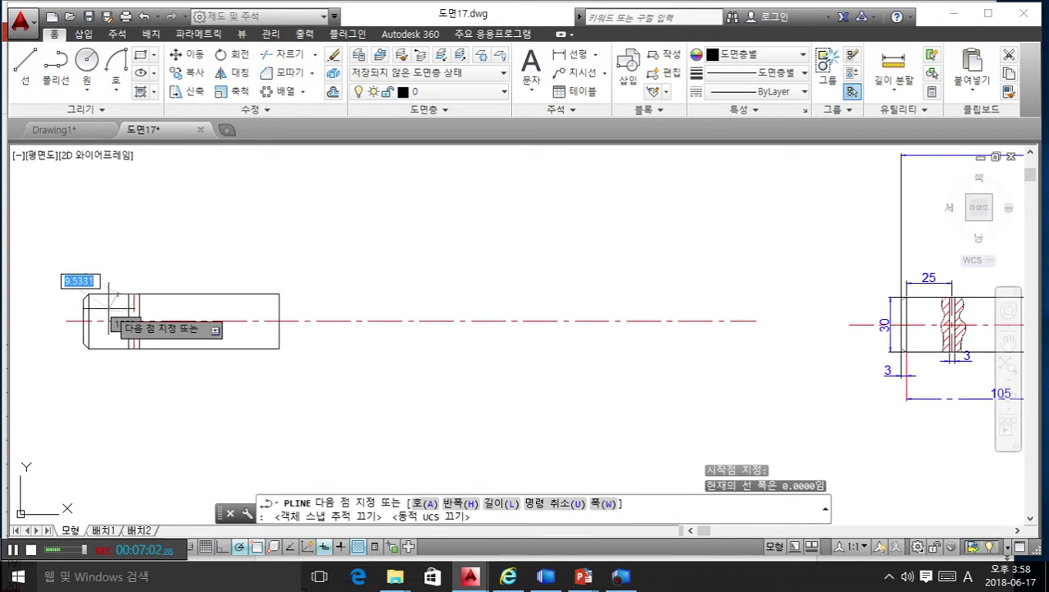
pyautogui.click(106, 304)
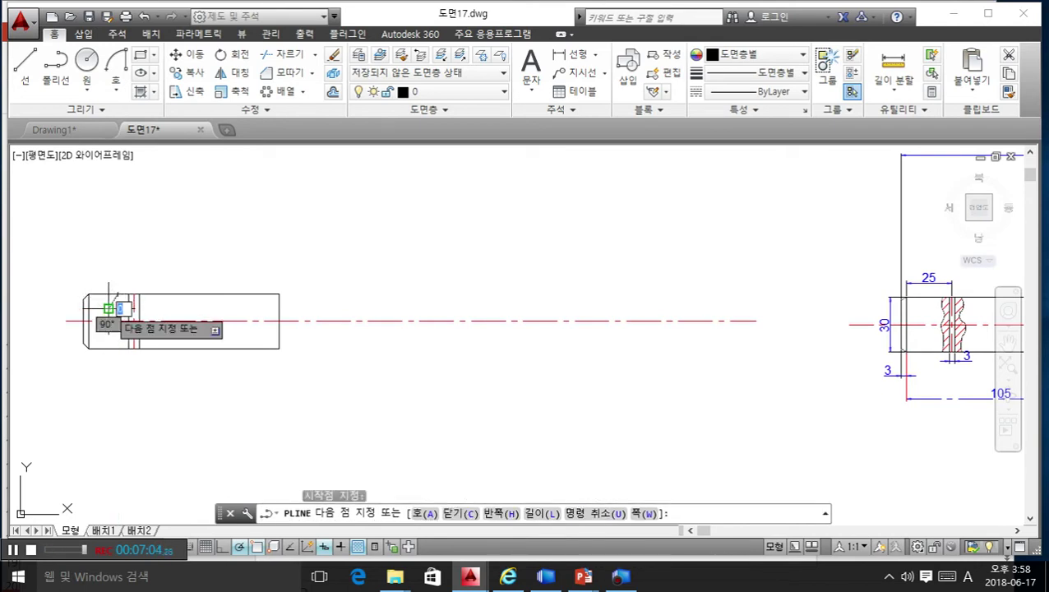
pyautogui.click(66, 320)
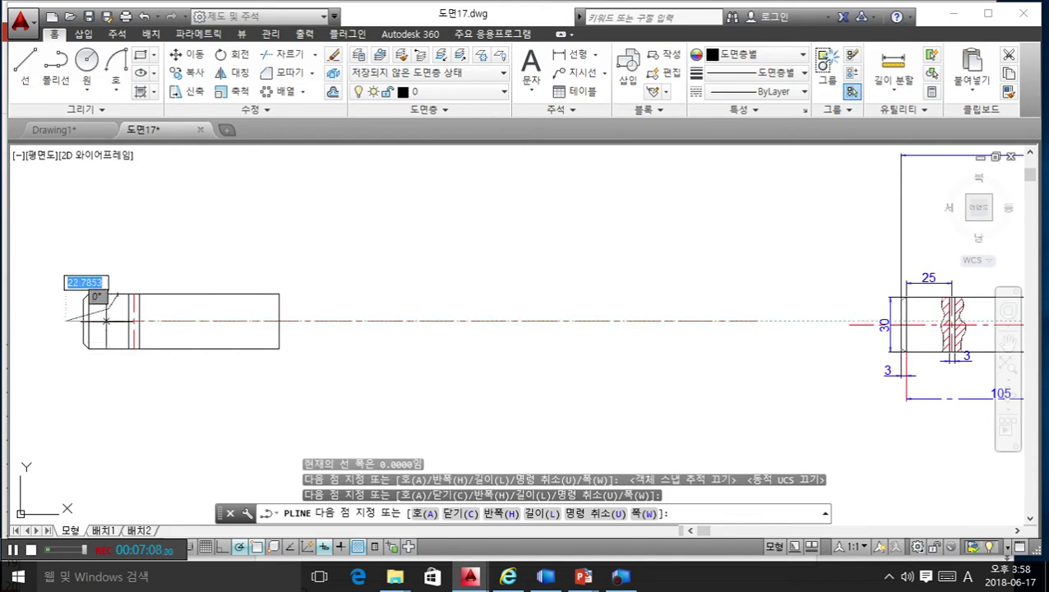
pyautogui.write('u')
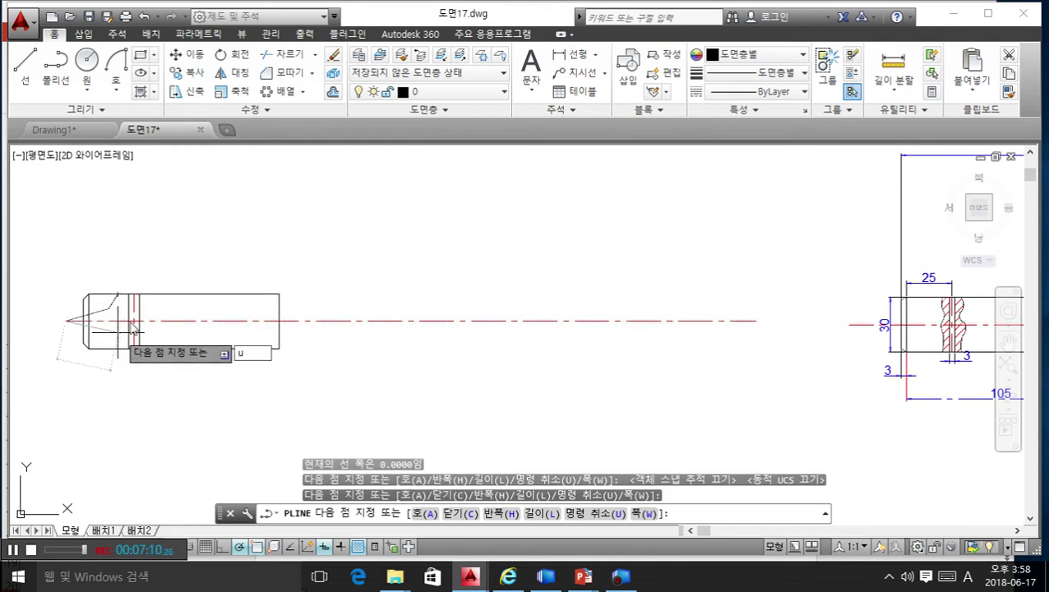
pyautogui.press('Return')
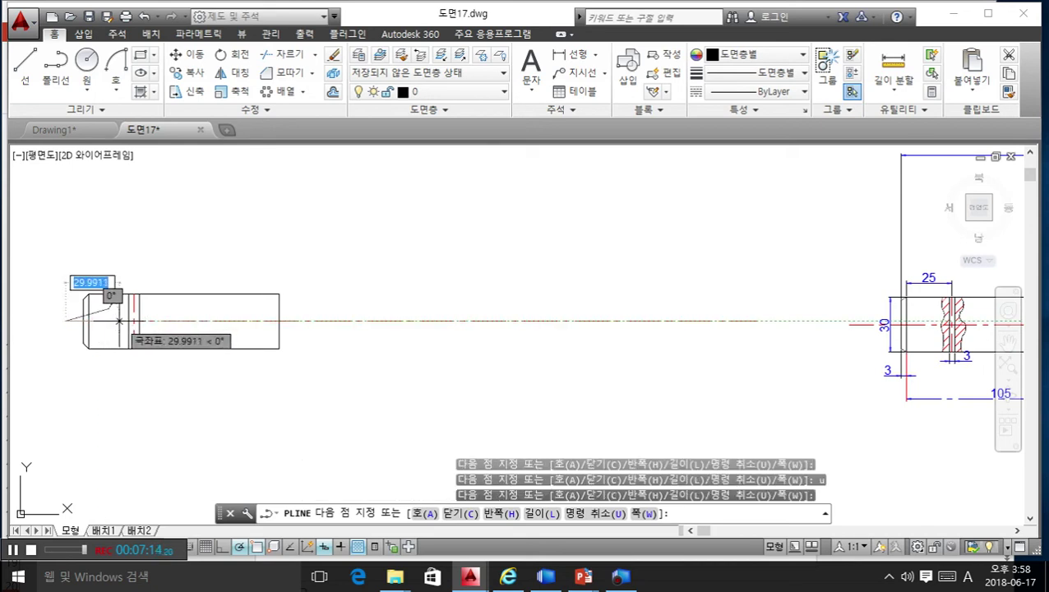
pyautogui.write('u')
pyautogui.press('Return')
# - Add alternating zigzag vertices down across the shaft, undoing one stray segment near the bottom
pyautogui.scroll(2, 124, 327)
pyautogui.scroll(3, 121, 332)
pyautogui.scroll(-3, 121, 333)
pyautogui.scroll(2, 215, 398)
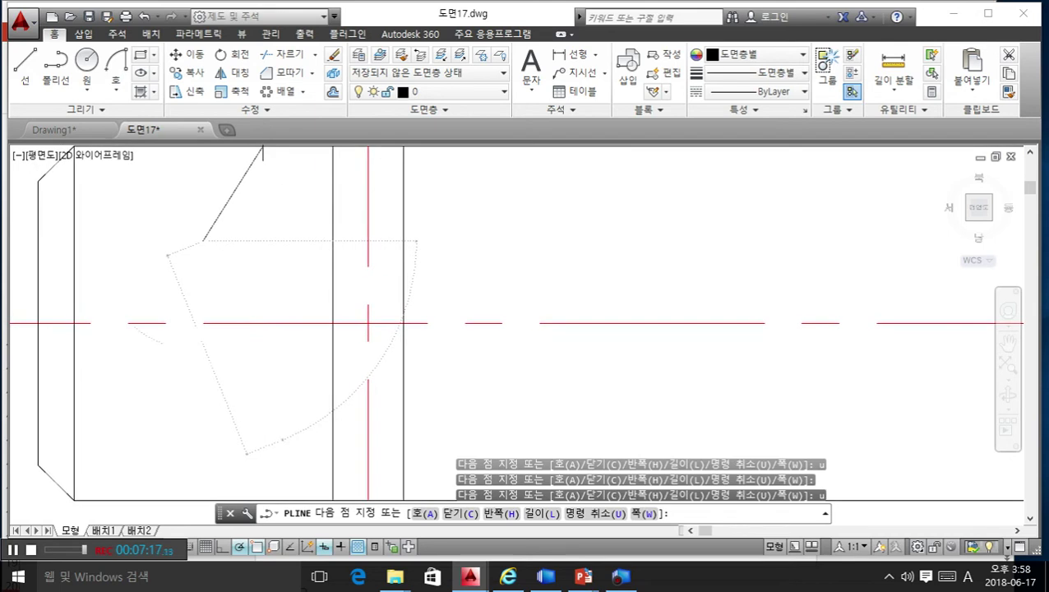
pyautogui.click(244, 274)
pyautogui.click(215, 308)
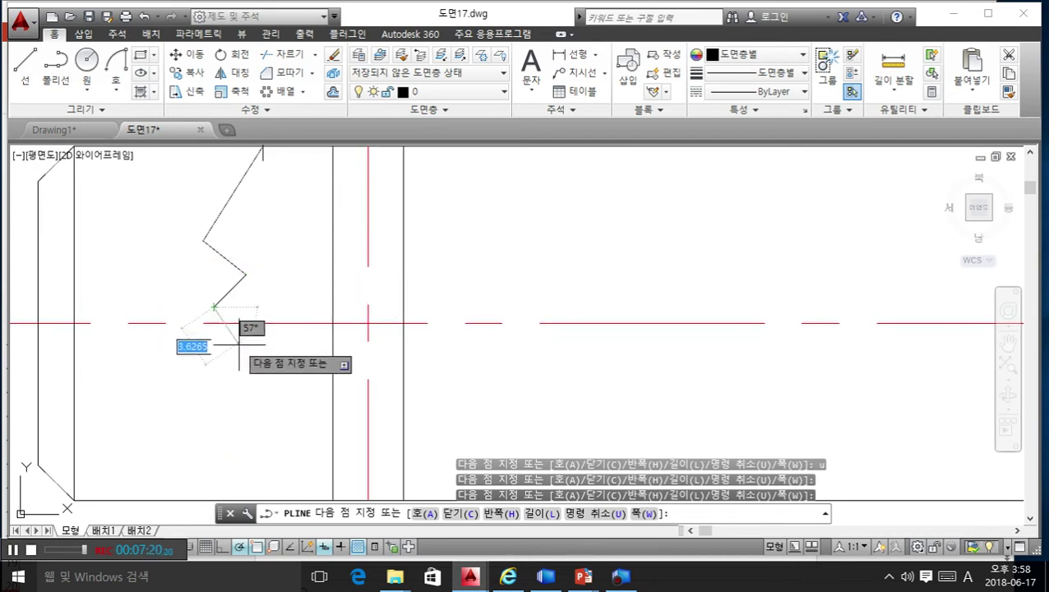
pyautogui.click(245, 378)
pyautogui.click(206, 446)
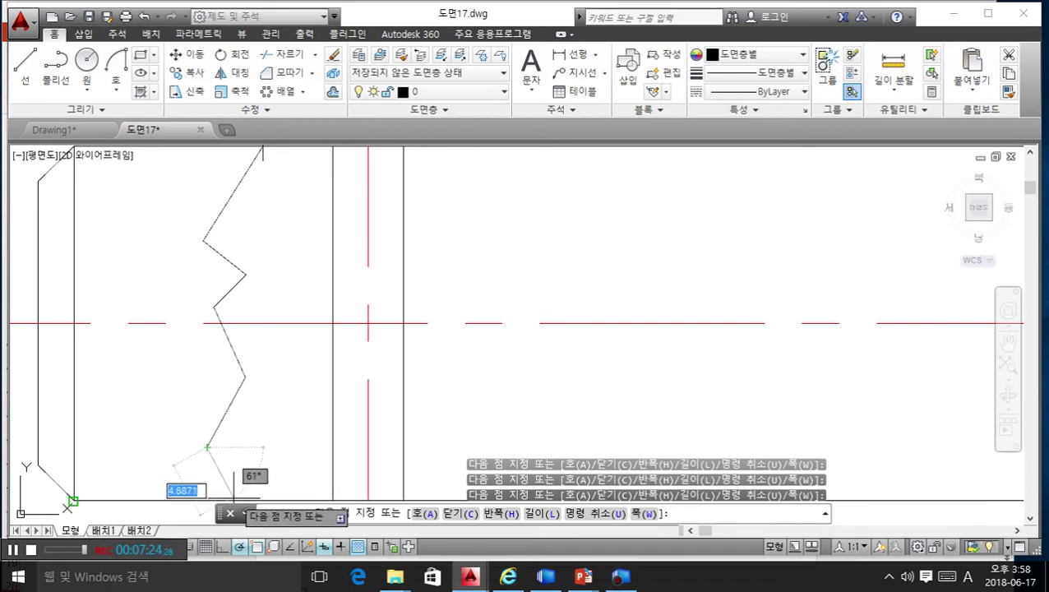
pyautogui.click(73, 500)
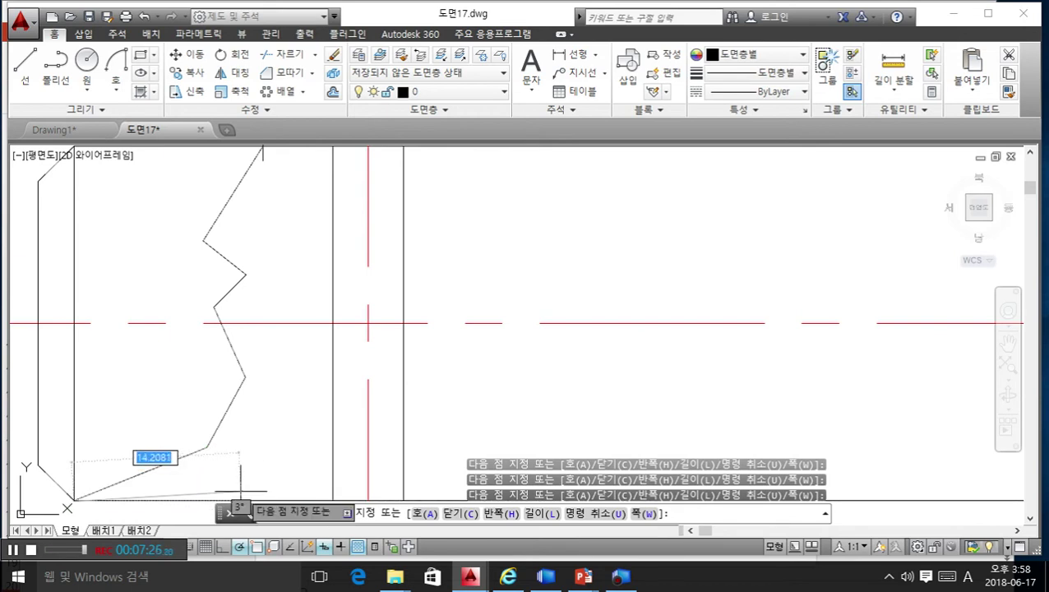
pyautogui.write('ㄴu')
pyautogui.press('Return')
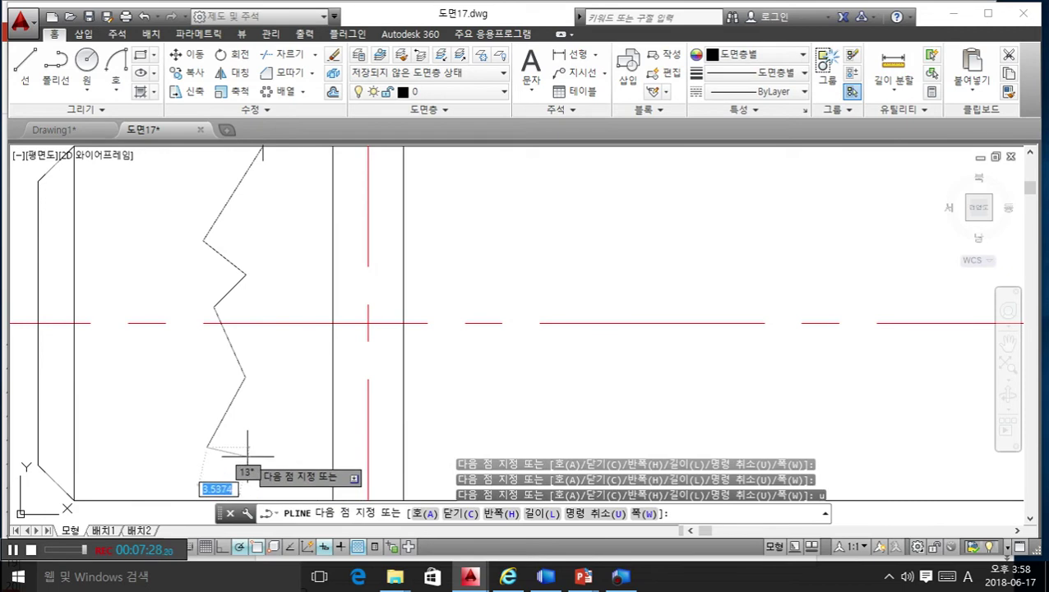
pyautogui.moveTo(247, 454); pyautogui.dragTo(227, 380, button='middle')
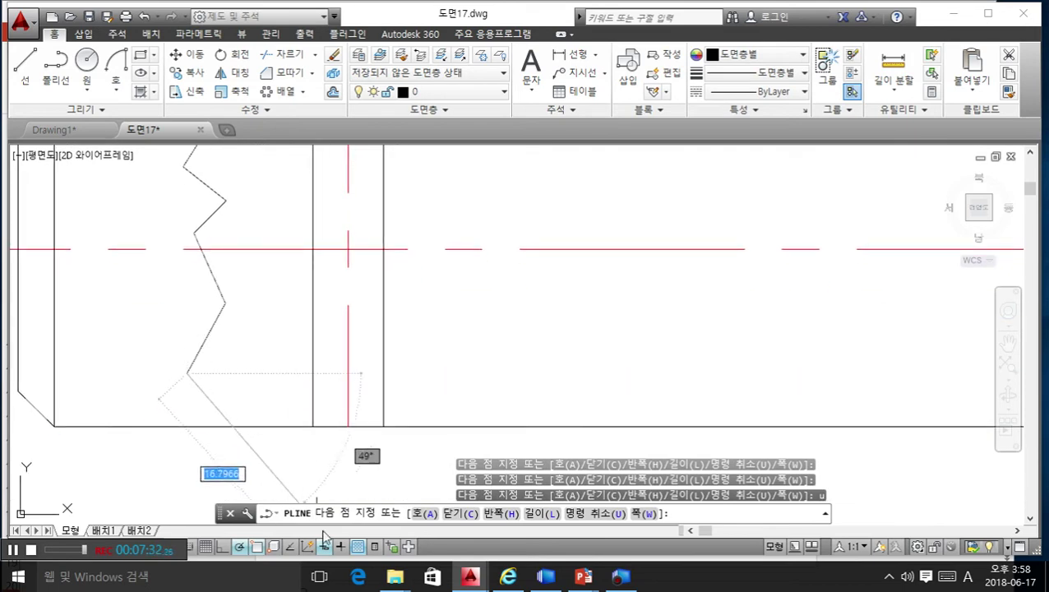
# - Enable the nearest object snap and end the first zigzag on the shaft's bottom edge
pyautogui.rightClick(260, 549)
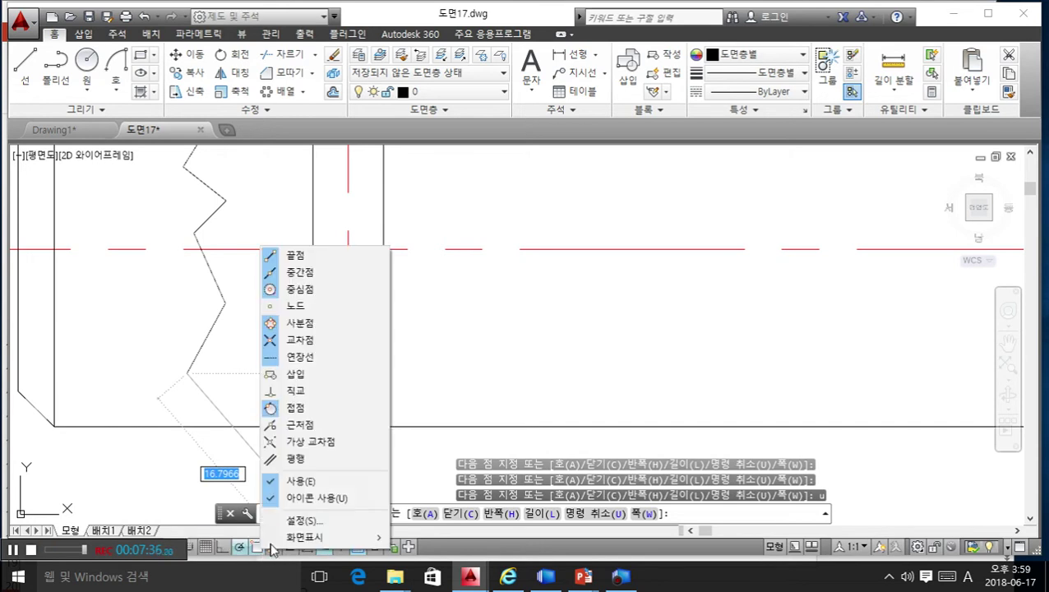
pyautogui.click(294, 520)
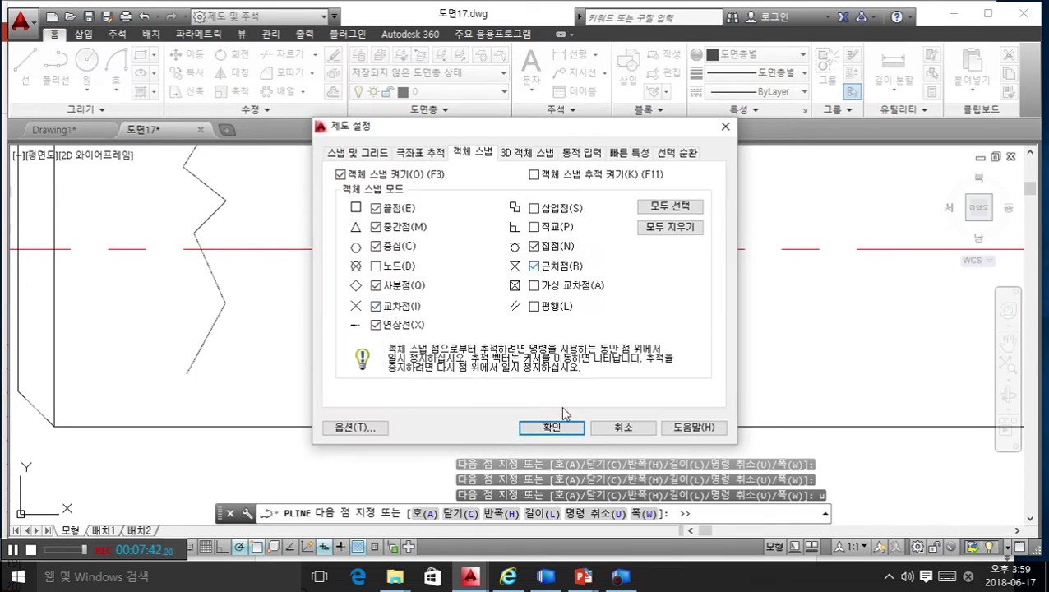
pyautogui.click(559, 427)
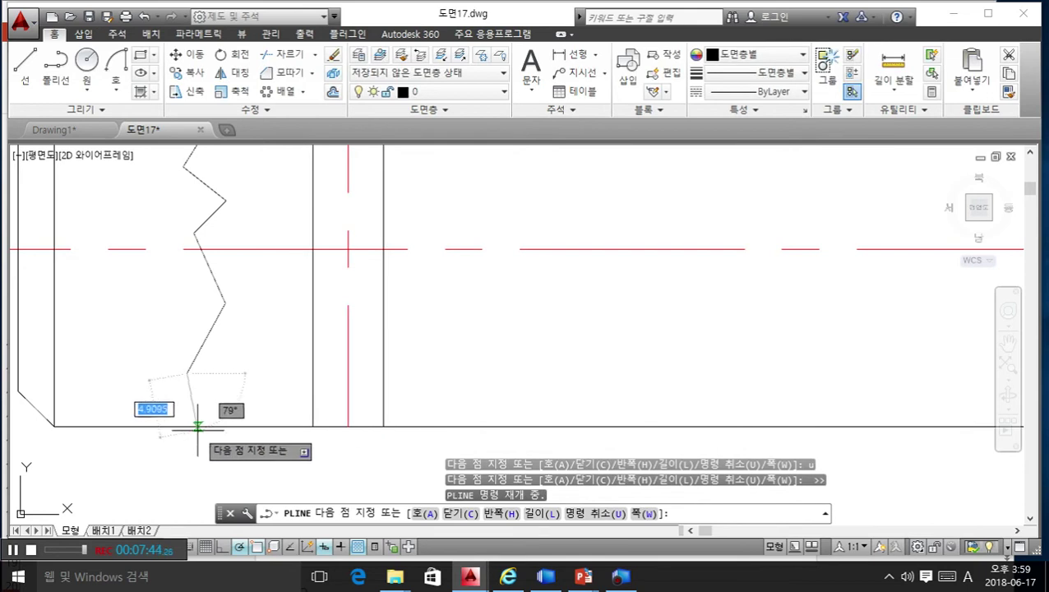
pyautogui.click(200, 426)
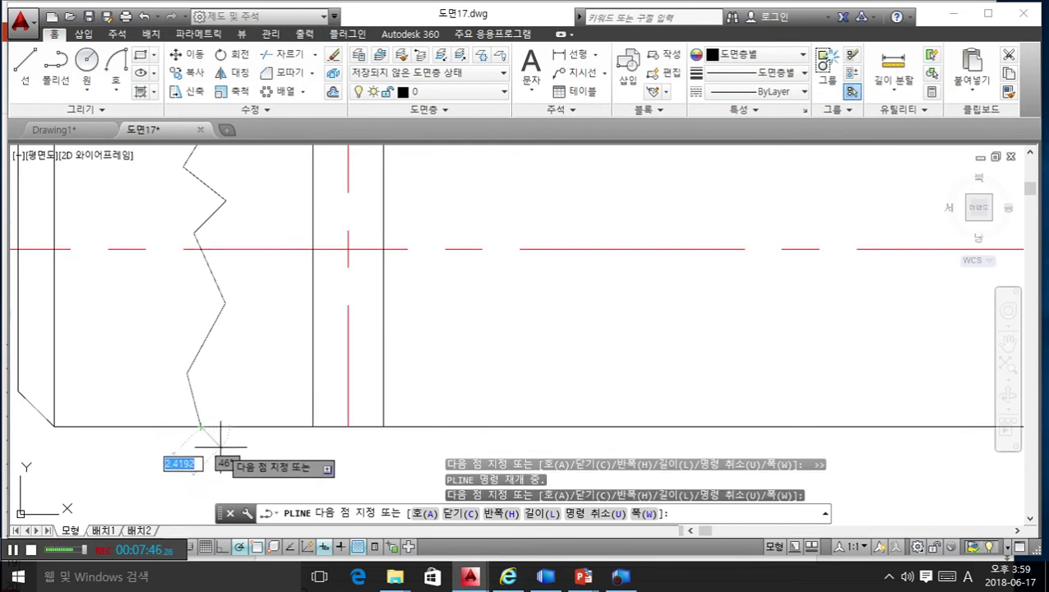
pyautogui.scroll(2, 230, 426)
pyautogui.scroll(-2, 227, 426)
pyautogui.scroll(-2, 222, 422)
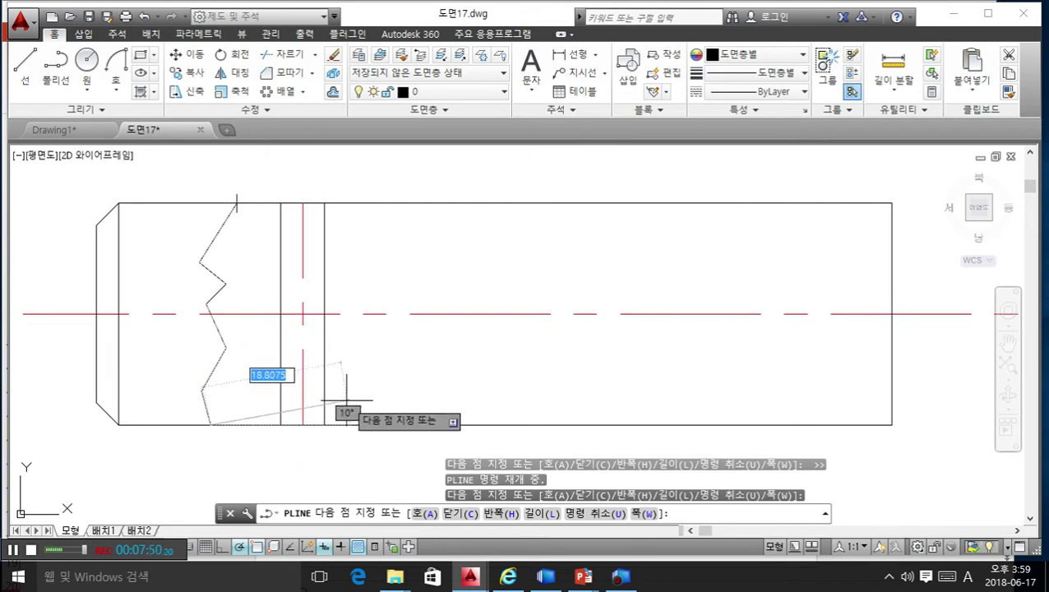
pyautogui.press('Escape')
# - Draw a second zigzag polyline from top to bottom edge just right of the centre line
pyautogui.click(65, 67)
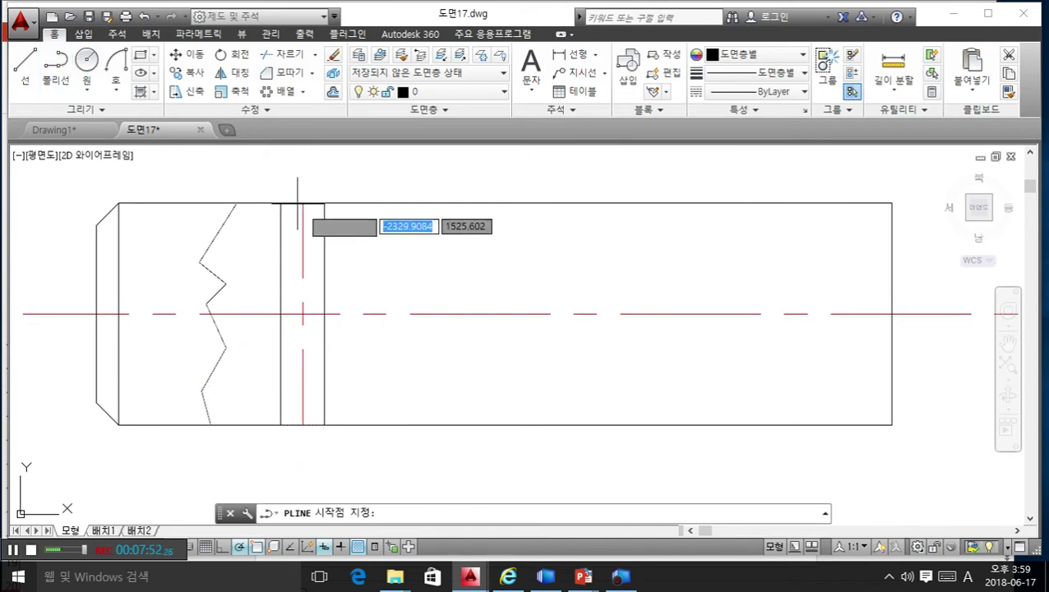
pyautogui.click(363, 203)
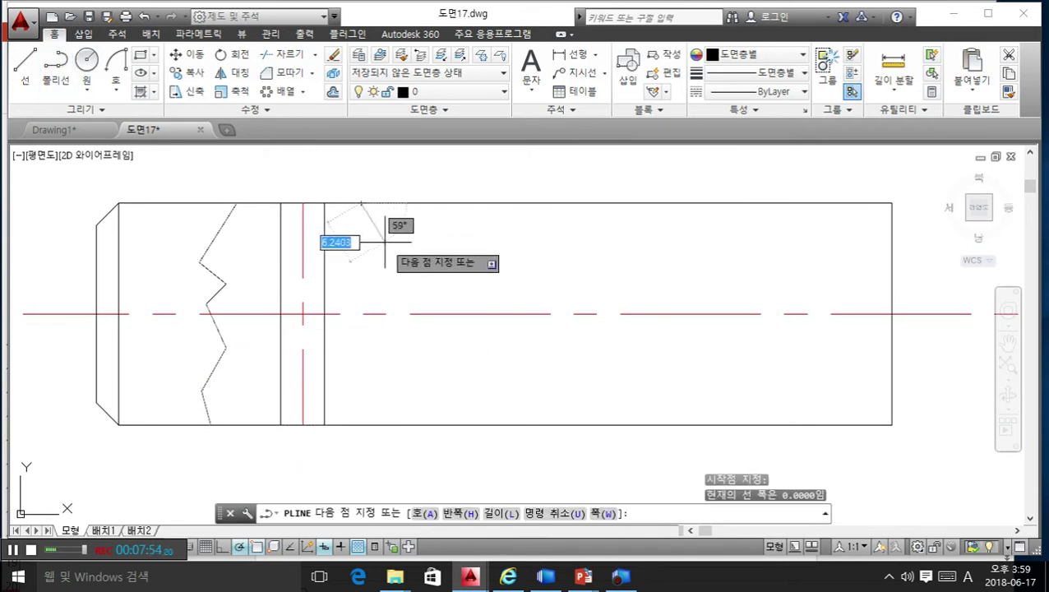
pyautogui.click(384, 242)
pyautogui.click(370, 269)
pyautogui.click(391, 331)
pyautogui.click(364, 376)
pyautogui.click(384, 425)
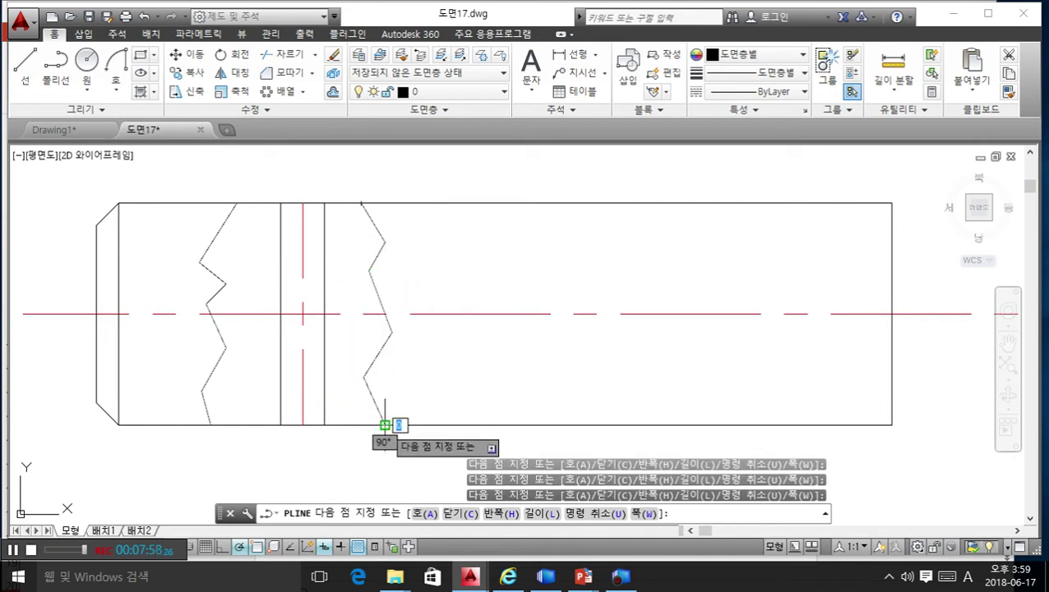
pyautogui.press('Escape')
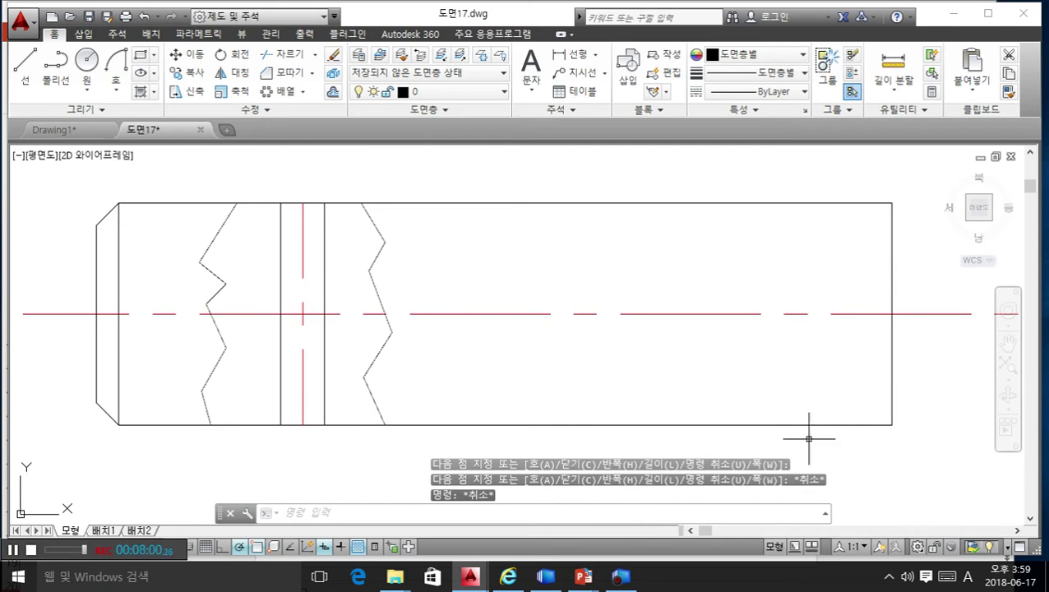
pyautogui.scroll(2, 733, 403)
pyautogui.scroll(-4, 728, 403)
pyautogui.scroll(-2, 707, 393)
pyautogui.scroll(-1, 760, 396)
pyautogui.moveTo(760, 396)
pyautogui.mouseDown(button='middle')
pyautogui.moveTo(439, 323)
pyautogui.moveTo(369, 319)
pyautogui.mouseUp(button='middle')
pyautogui.scroll(-3, 502, 362)
pyautogui.moveTo(681, 400)
pyautogui.mouseDown(button='middle')
pyautogui.moveTo(500, 376)
pyautogui.moveTo(629, 411)
pyautogui.mouseUp(button='middle')
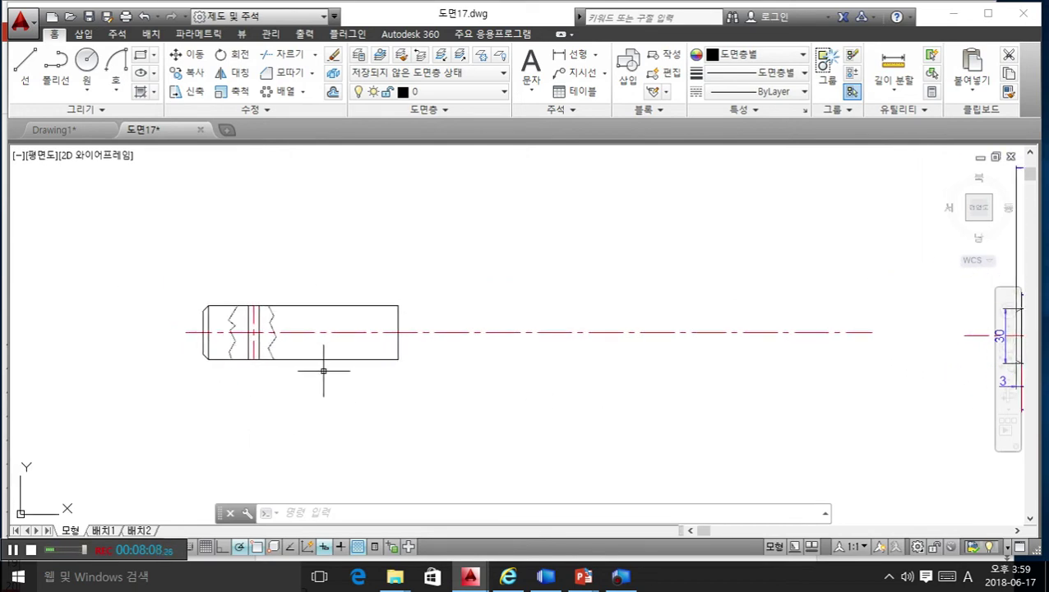
# - Apply PEDIT Fit to the left and then the right zigzag polylines, smoothing each into a curve
pyautogui.write('e')
pyautogui.press('Return')
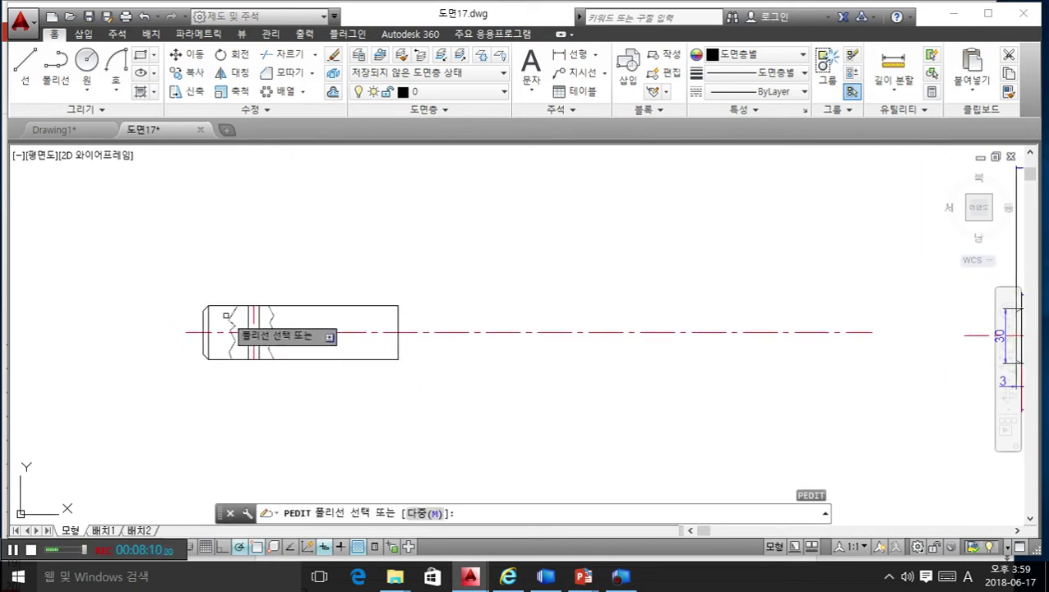
pyautogui.click(274, 321)
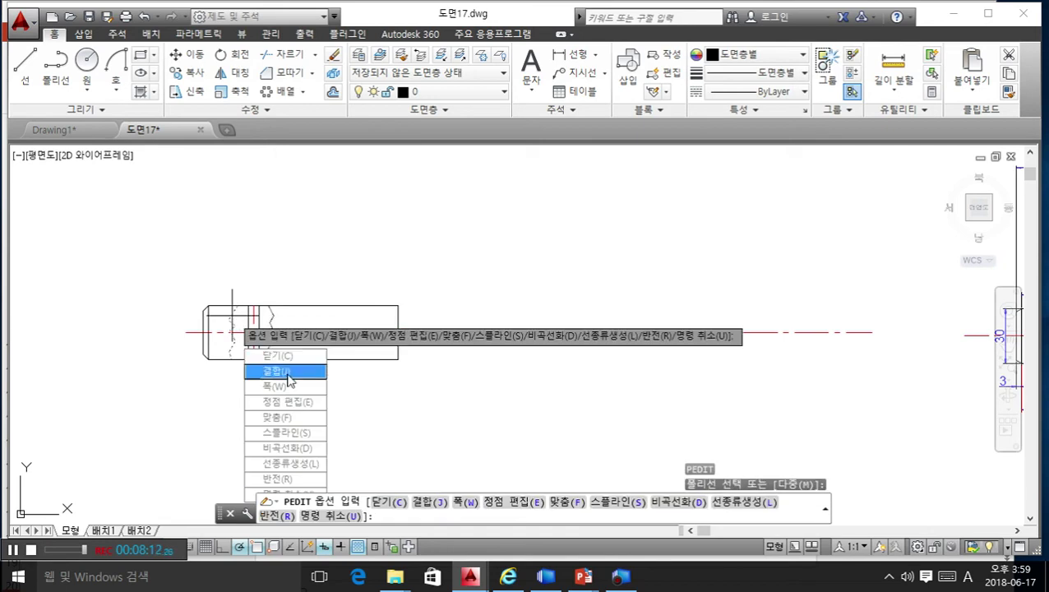
pyautogui.click(312, 419)
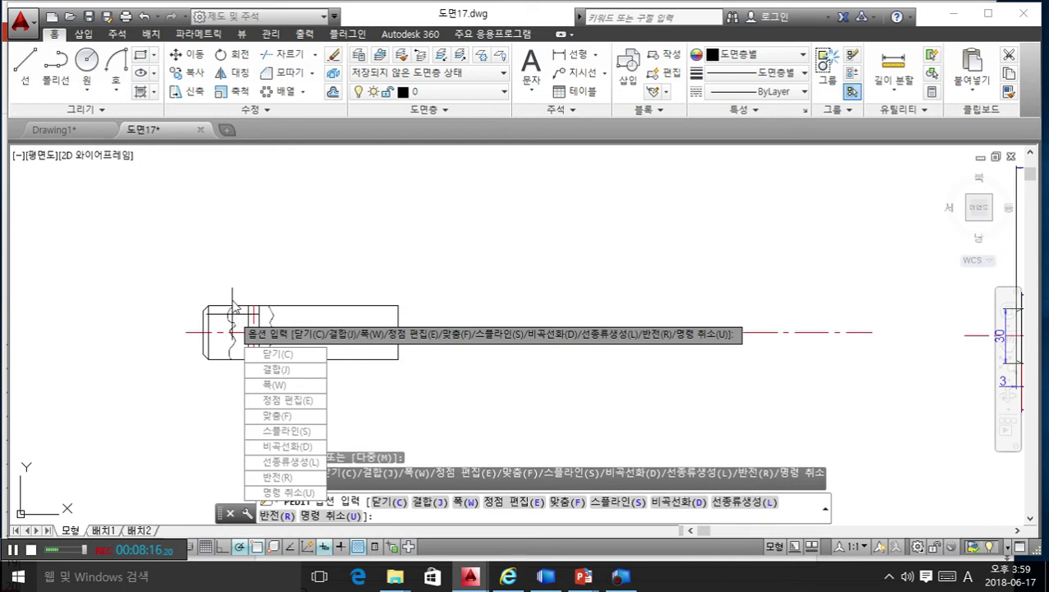
pyautogui.press('Escape')
pyautogui.press('Escape')
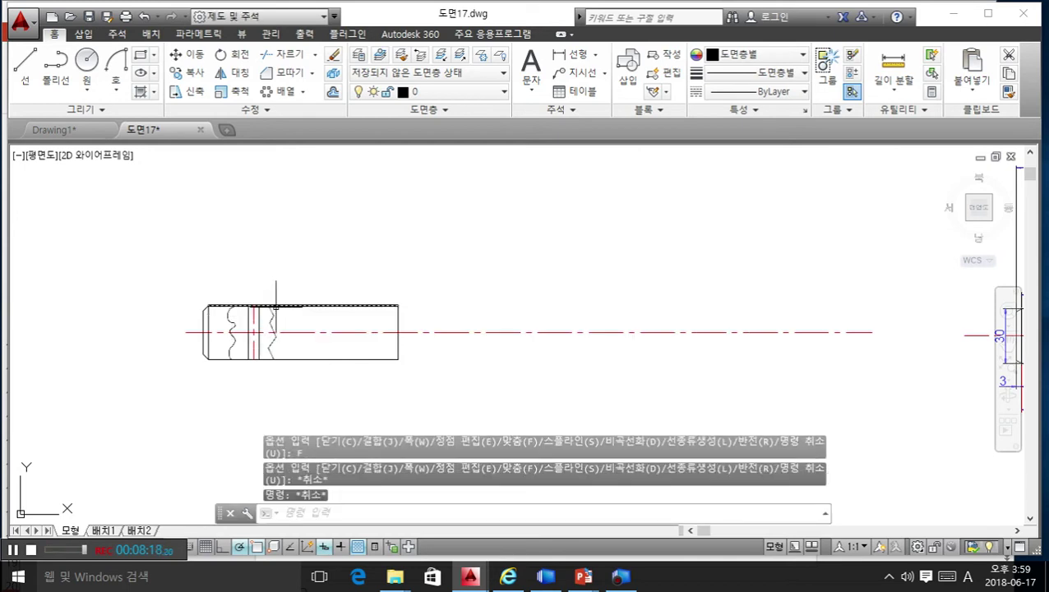
pyautogui.write('Pe')
pyautogui.press('Return')
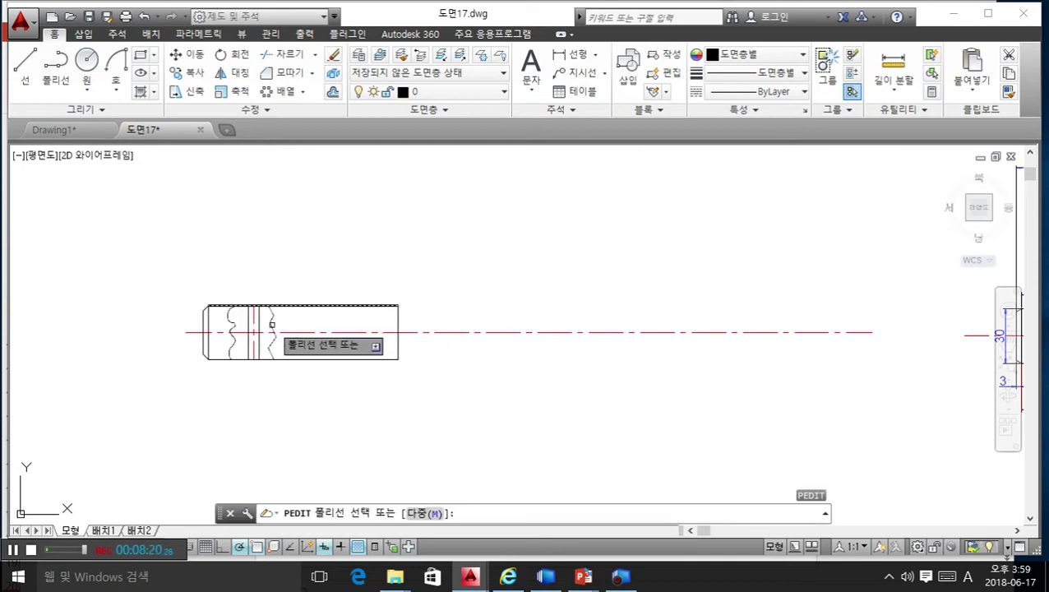
pyautogui.click(269, 319)
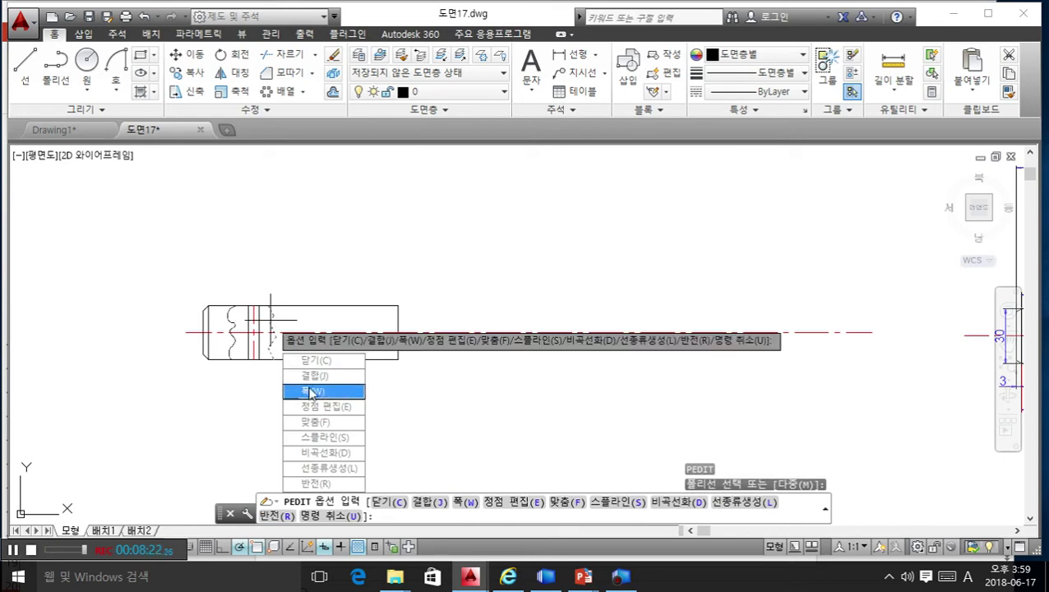
pyautogui.click(315, 421)
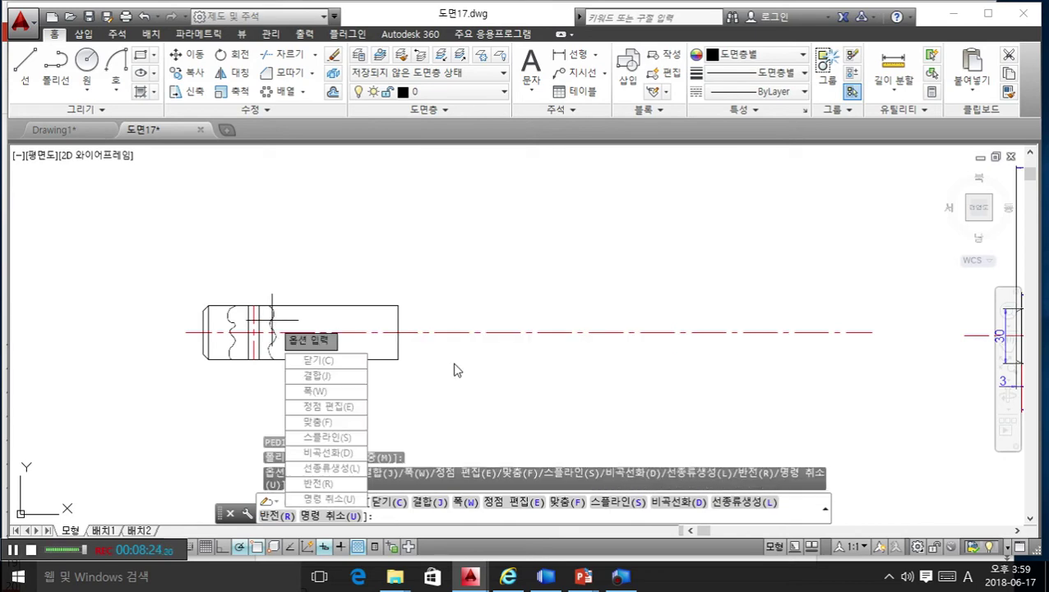
pyautogui.press('Escape')
pyautogui.click(544, 382)
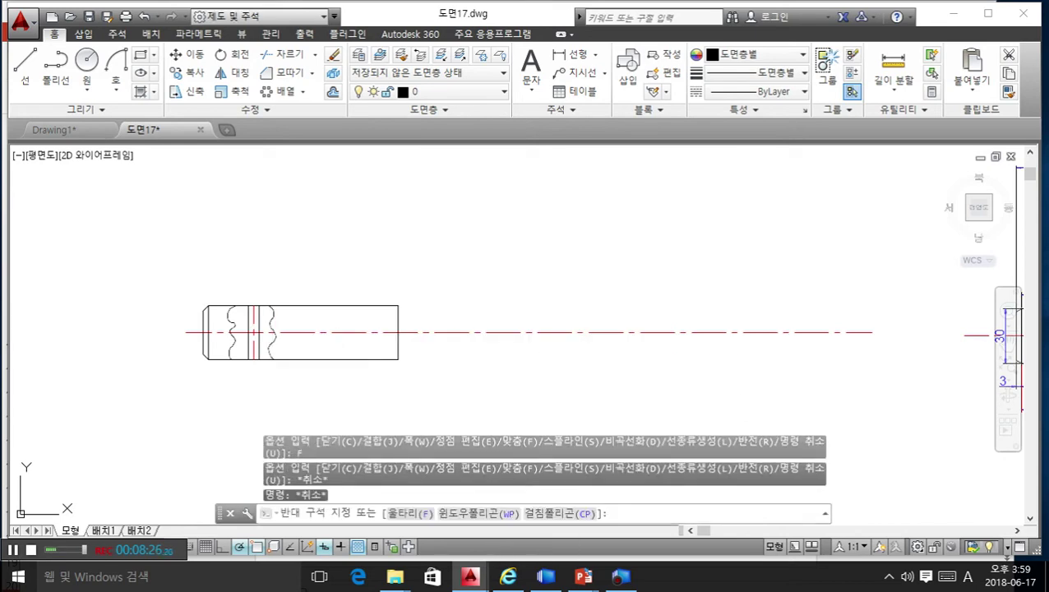
pyautogui.press('Escape')
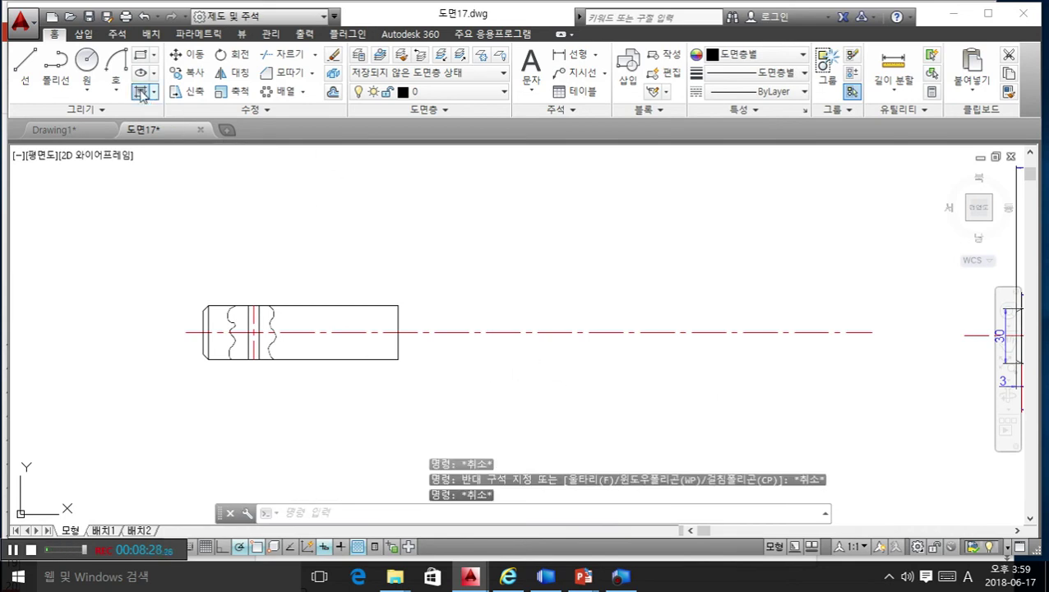
# - Cancel an accidental gradient fill and make 중심선 the current layer
pyautogui.write('gd')
pyautogui.press('Return')
pyautogui.moveTo(627, 403)
pyautogui.mouseDown(button='middle')
pyautogui.moveTo(502, 369)
pyautogui.moveTo(597, 404)
pyautogui.mouseUp(button='middle')
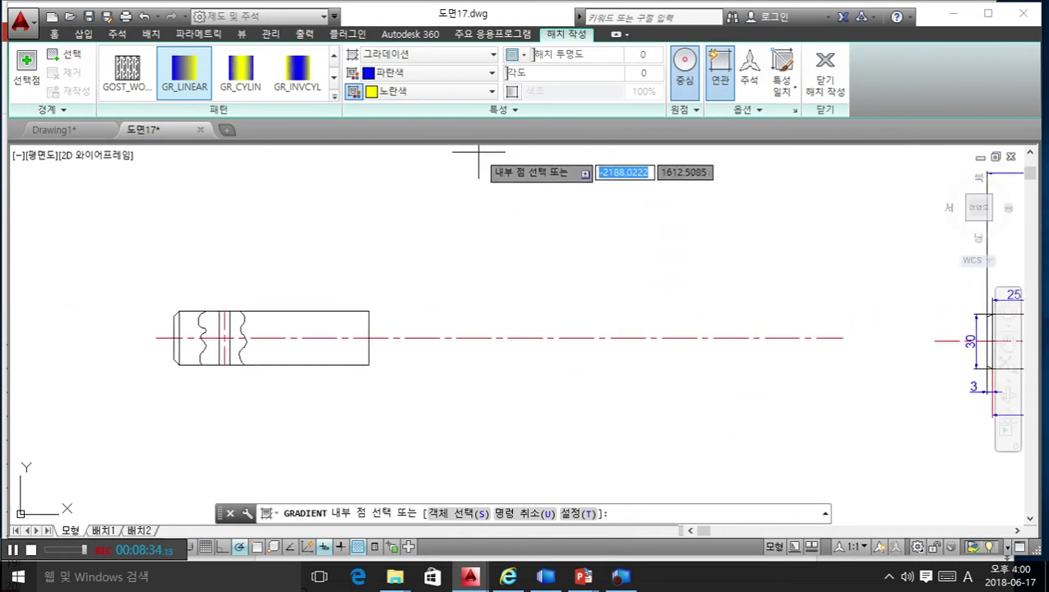
pyautogui.press('Escape')
pyautogui.press('Escape')
pyautogui.press('Escape')
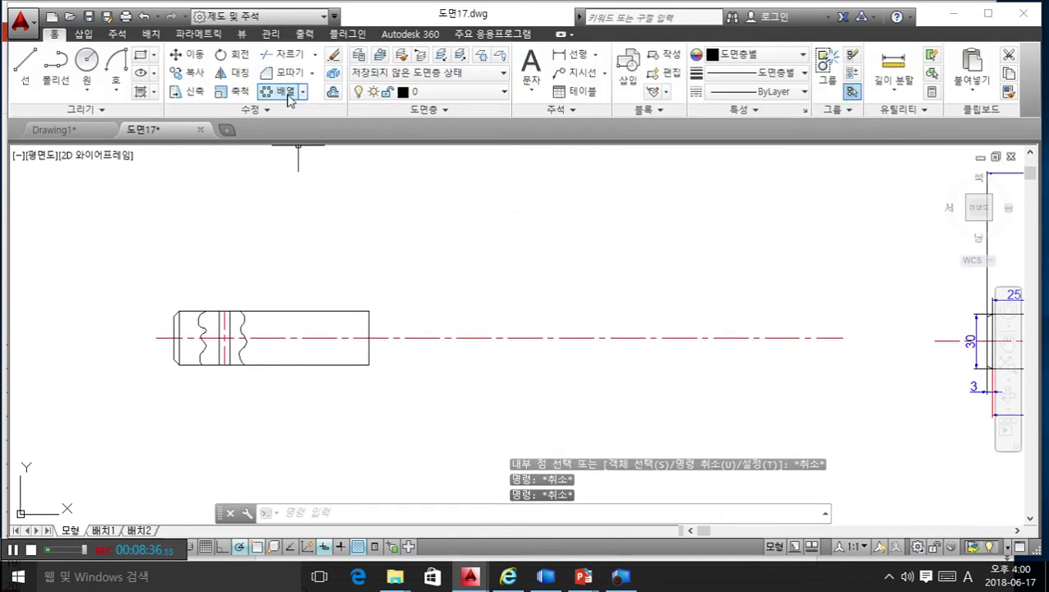
pyautogui.click(427, 92)
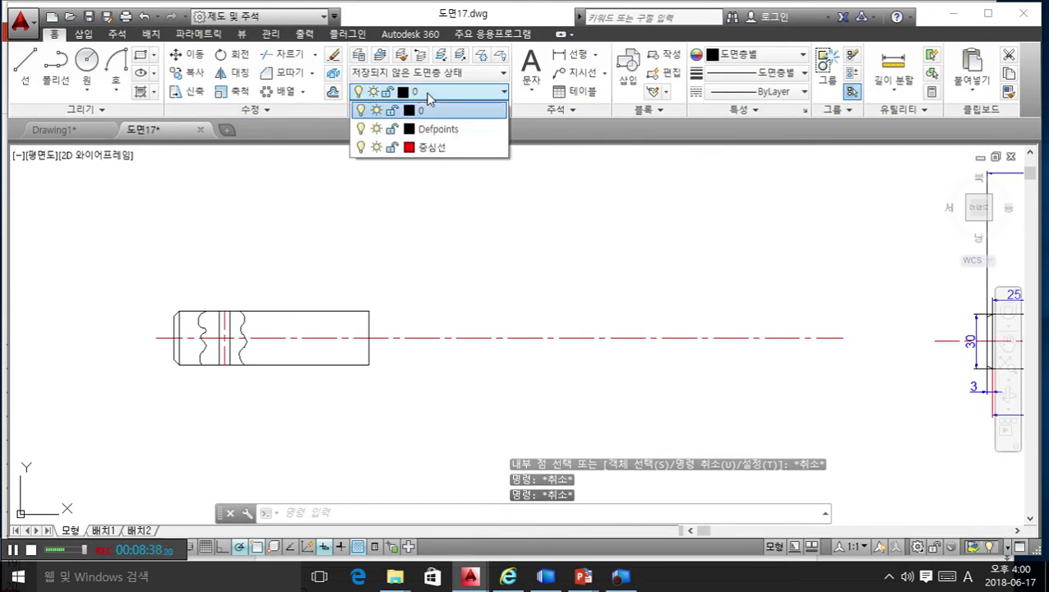
pyautogui.click(438, 152)
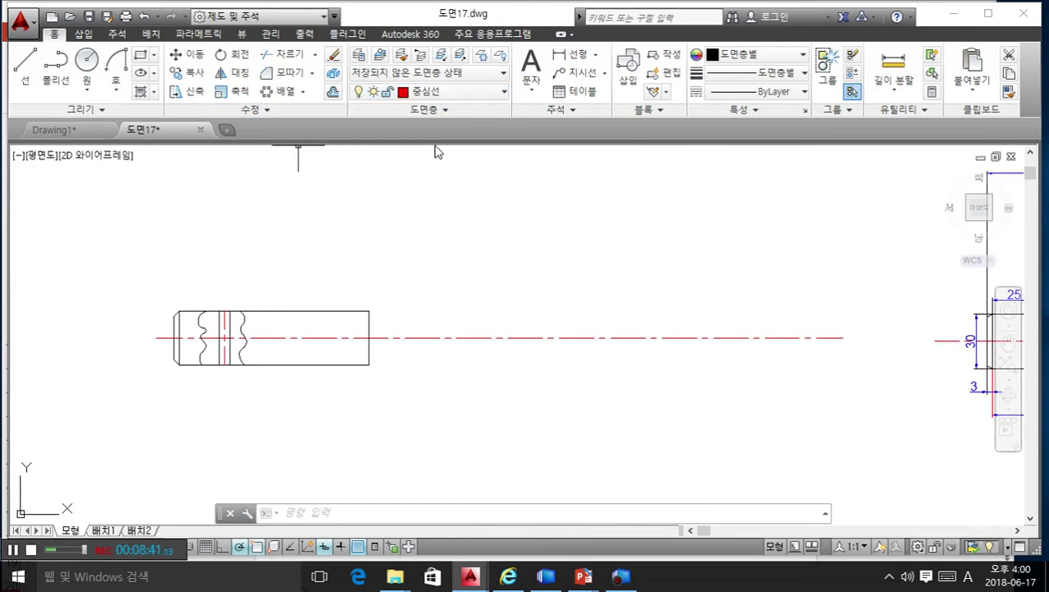
# - Hatch both halves of the broken-out section with the ANSI31 pattern
pyautogui.click(141, 91)
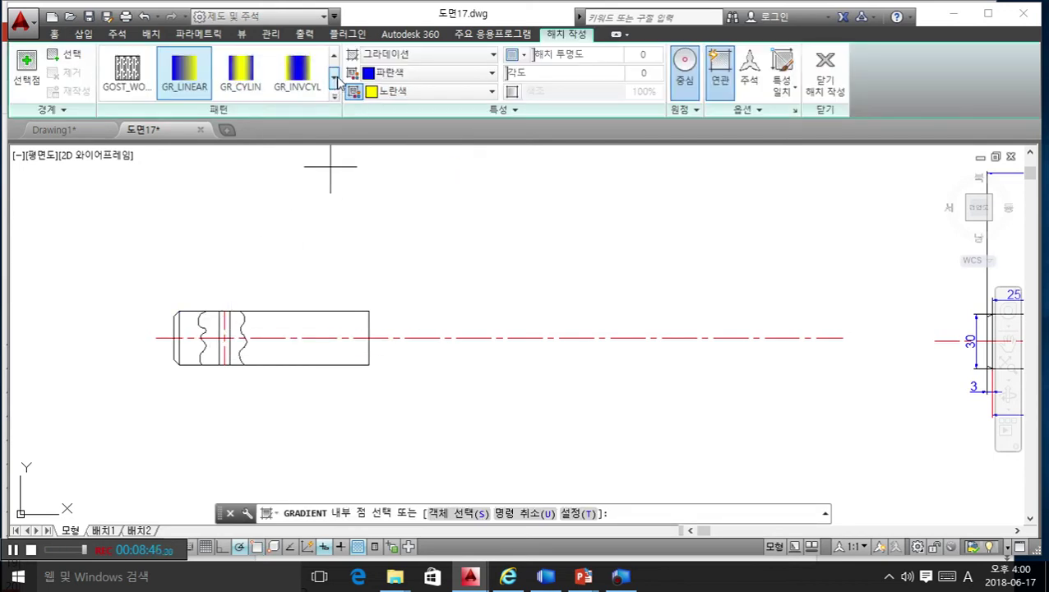
pyautogui.scroll(2, 337, 65)
pyautogui.scroll(3, 337, 66)
pyautogui.scroll(5, 336, 66)
pyautogui.scroll(1, 337, 65)
pyautogui.click(240, 72)
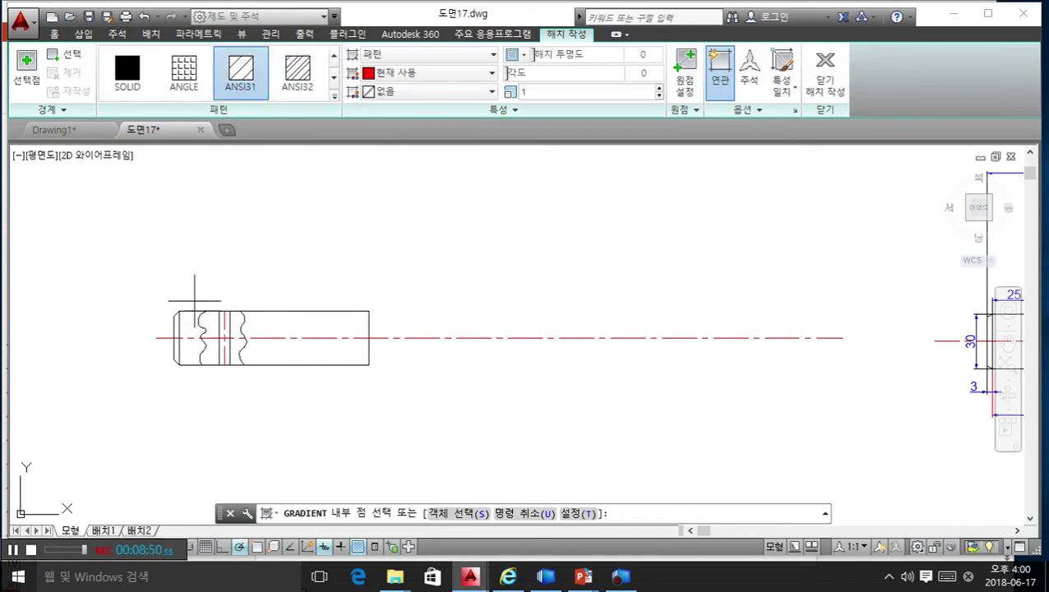
pyautogui.click(207, 337)
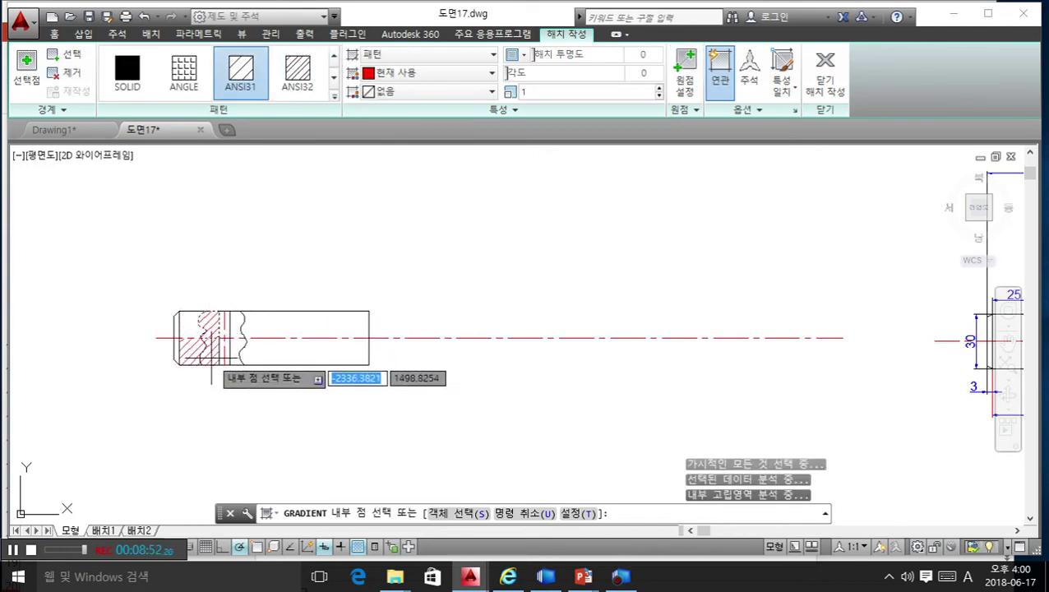
pyautogui.click(235, 345)
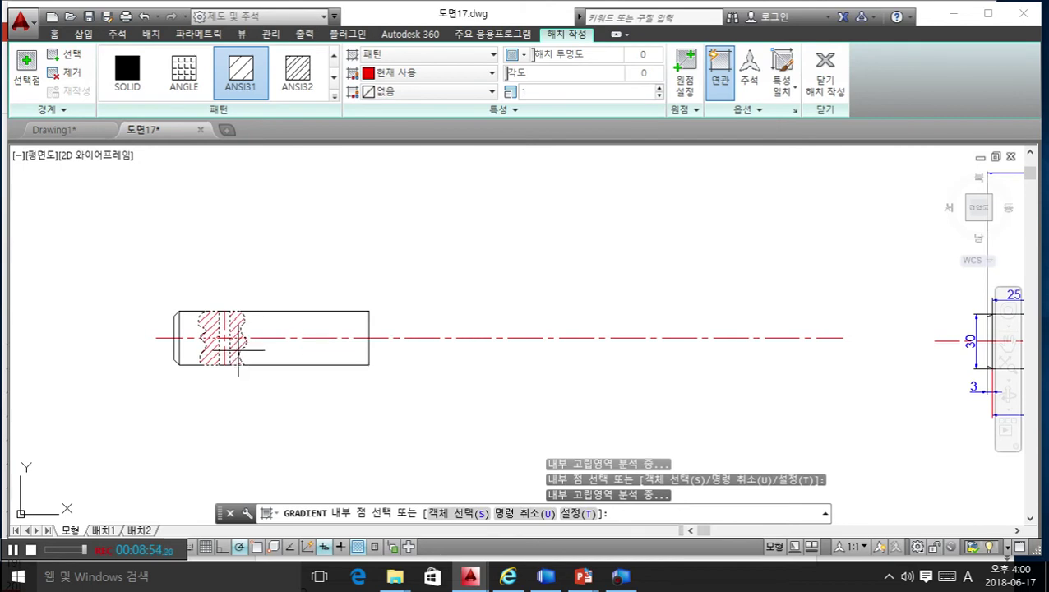
pyautogui.press('Escape')
pyautogui.scroll(1, 451, 394)
pyautogui.scroll(-1, 451, 394)
pyautogui.scroll(-1, 446, 389)
pyautogui.moveTo(545, 410); pyautogui.dragTo(386, 364, button='middle')
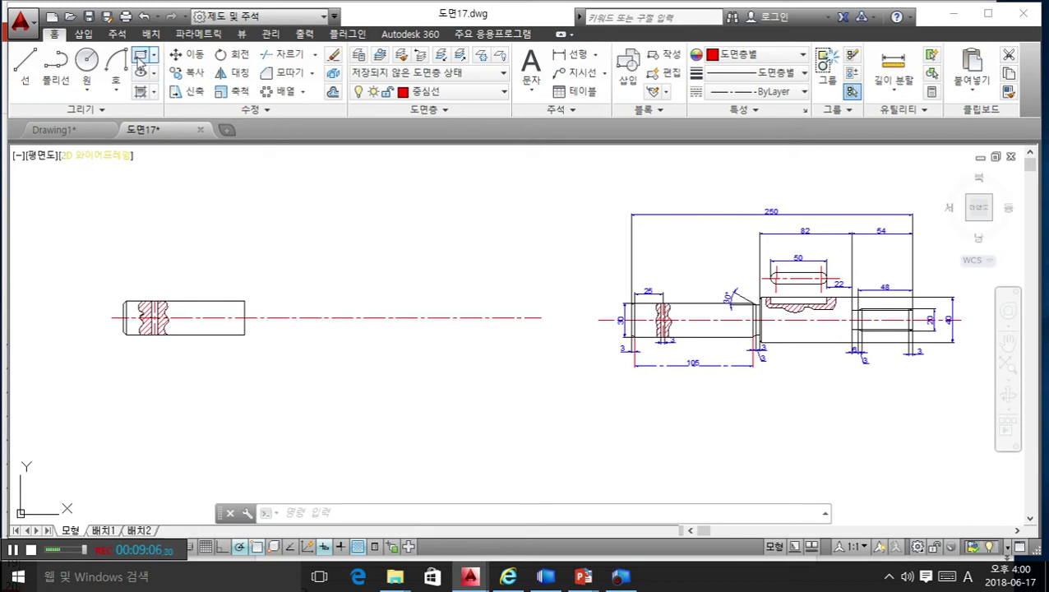
# - Make layer 0 the current layer
pyautogui.click(140, 58)
pyautogui.click(295, 390)
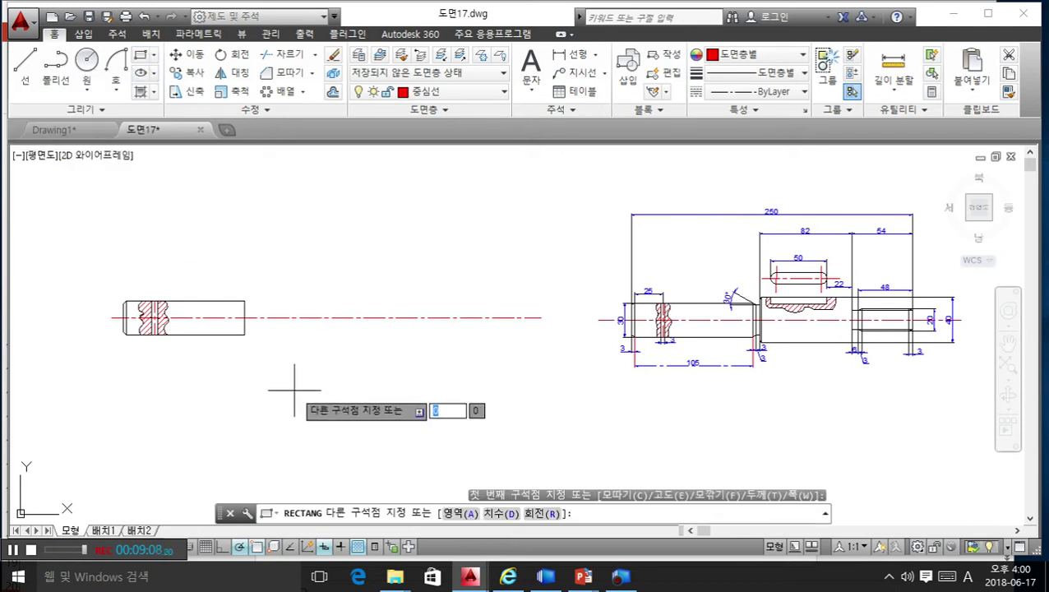
pyautogui.press('Escape')
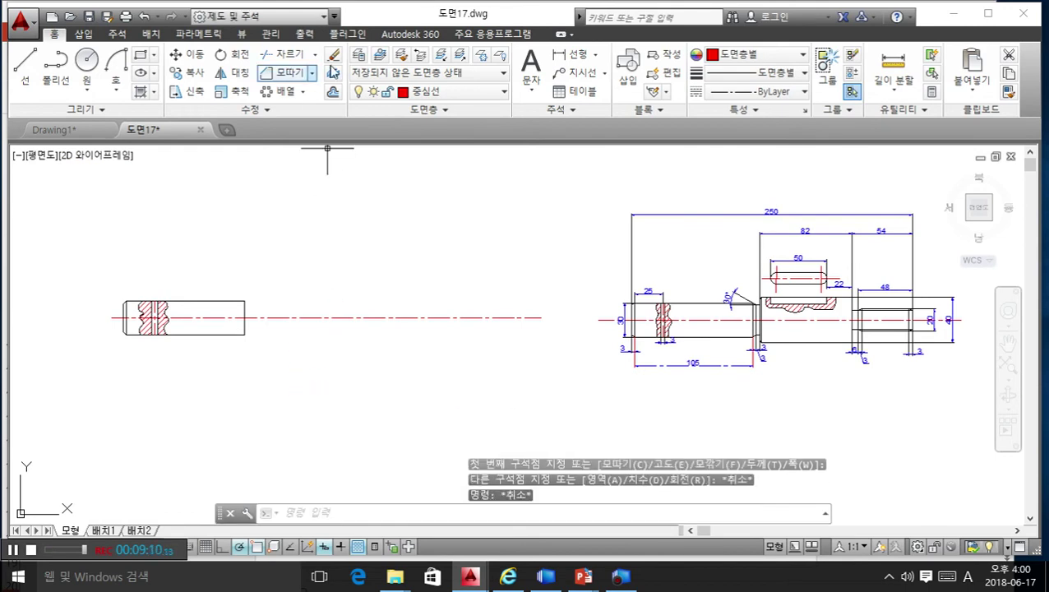
pyautogui.click(428, 92)
pyautogui.click(423, 117)
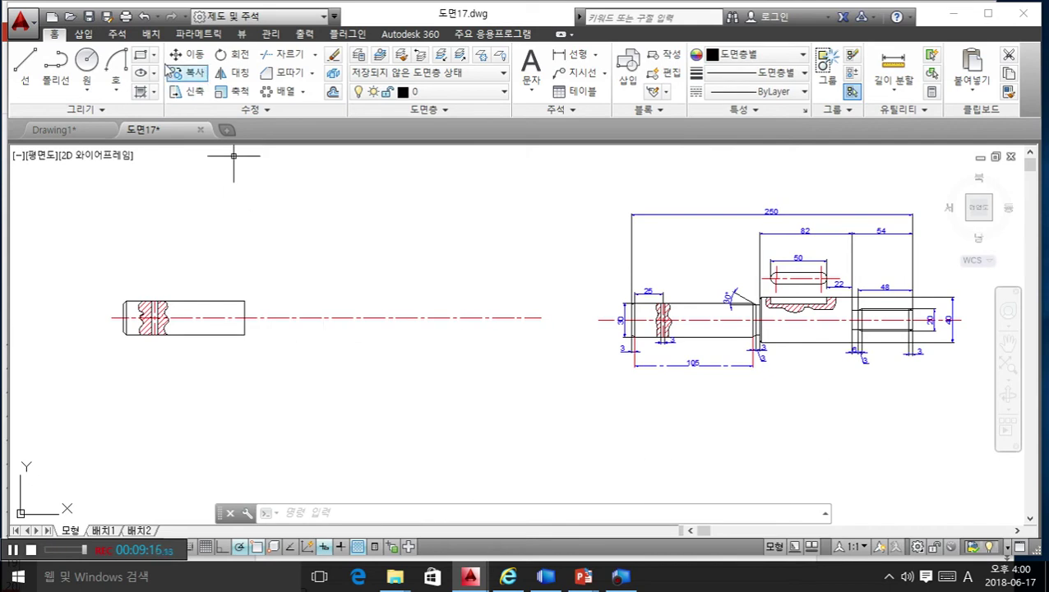
# - Draw a 3 by 30 rectangle below the shaft using @3,30
pyautogui.click(140, 56)
pyautogui.click(321, 386)
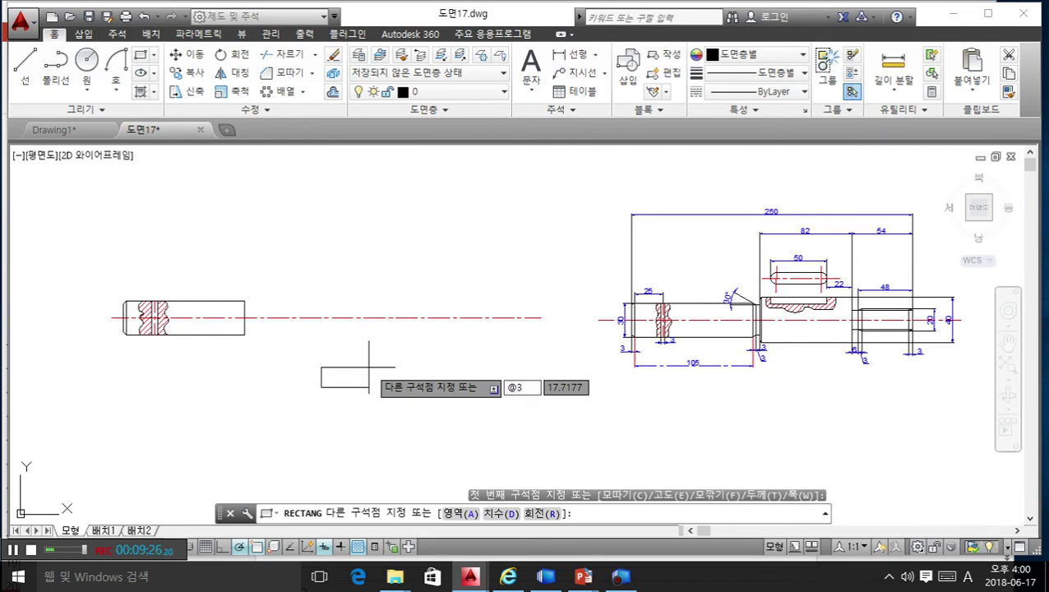
pyautogui.press(',')
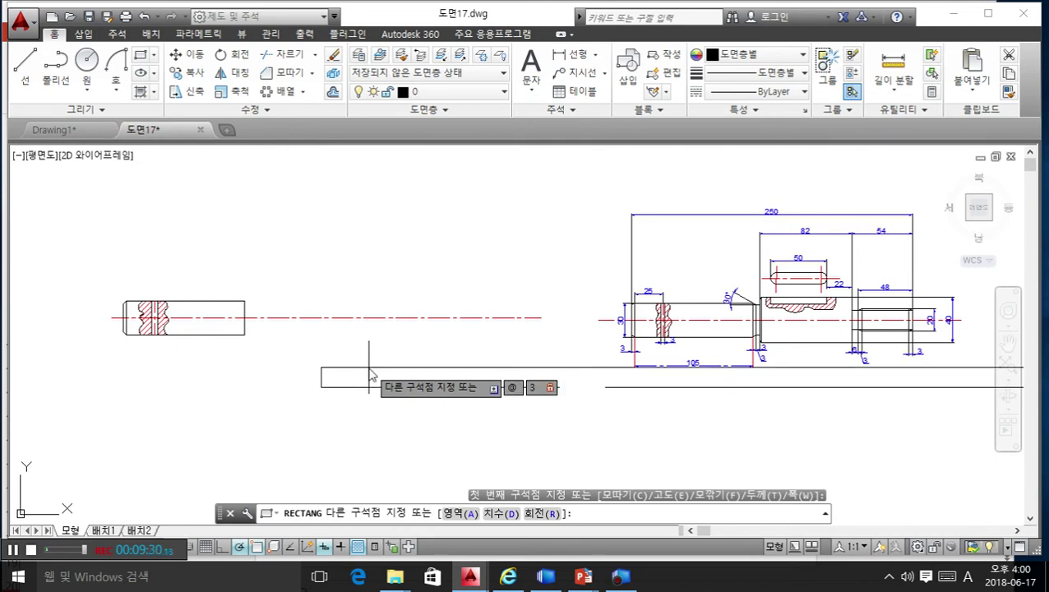
pyautogui.click(578, 387)
pyautogui.write('30')
pyautogui.press('Return')
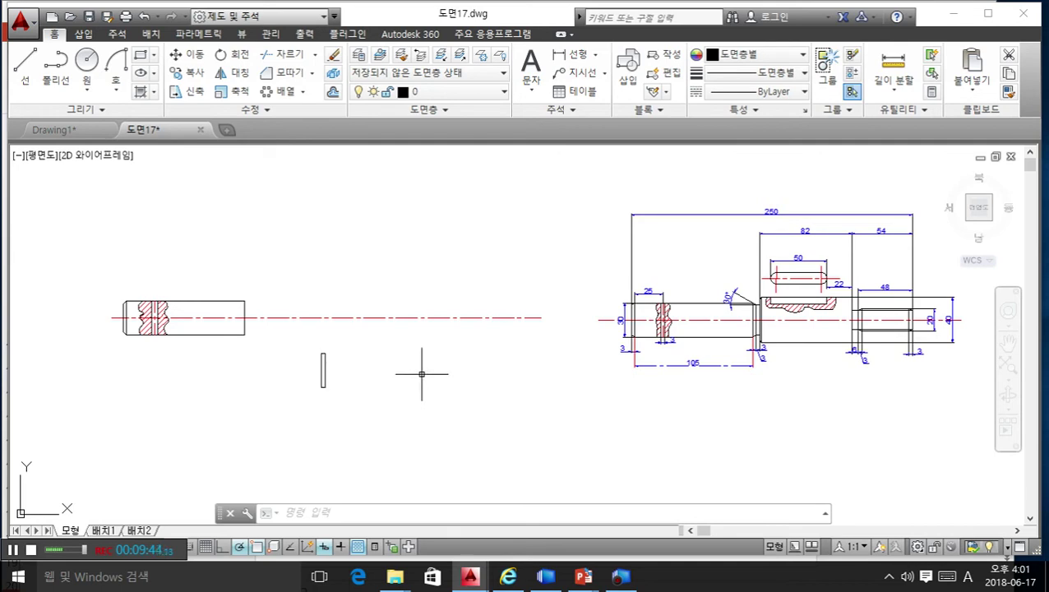
pyautogui.write('m')
pyautogui.press('Return')
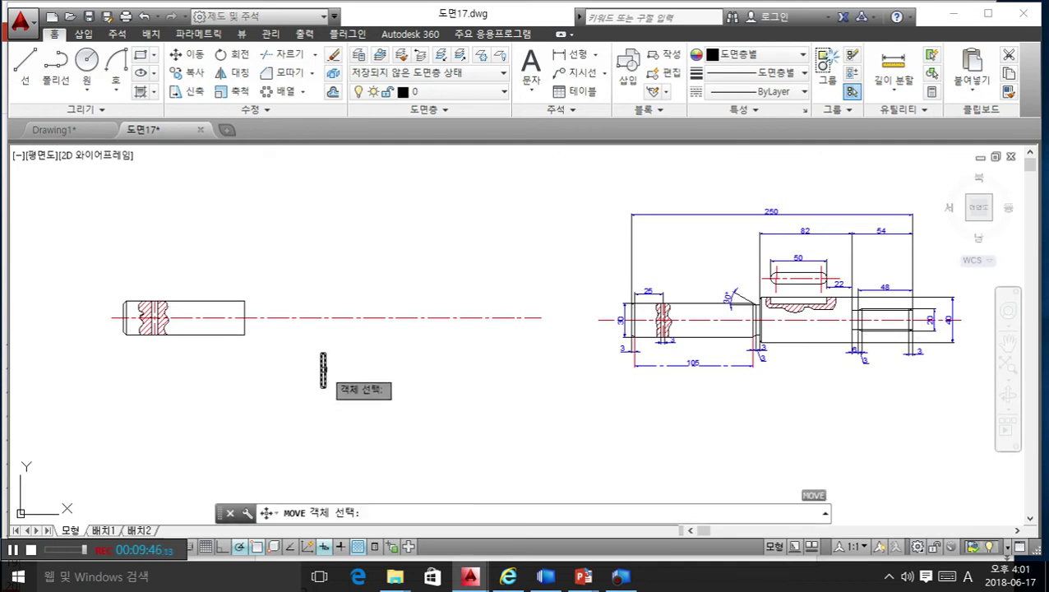
# - Move the 3 by 30 rectangle onto the right end of the redrawn shaft
pyautogui.click(322, 370)
pyautogui.press('Return')
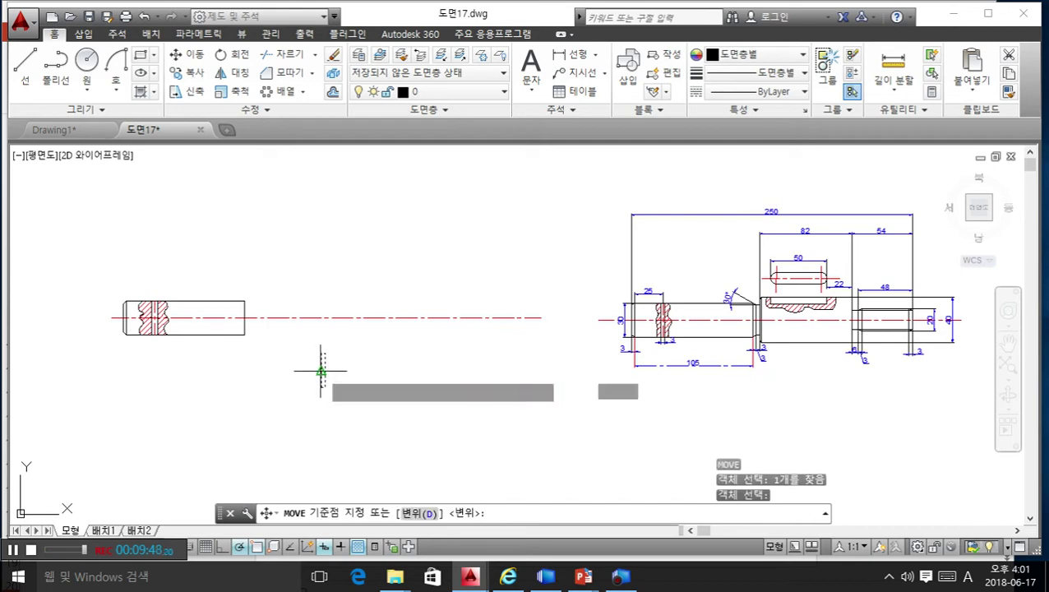
pyautogui.click(323, 370)
pyautogui.click(244, 318)
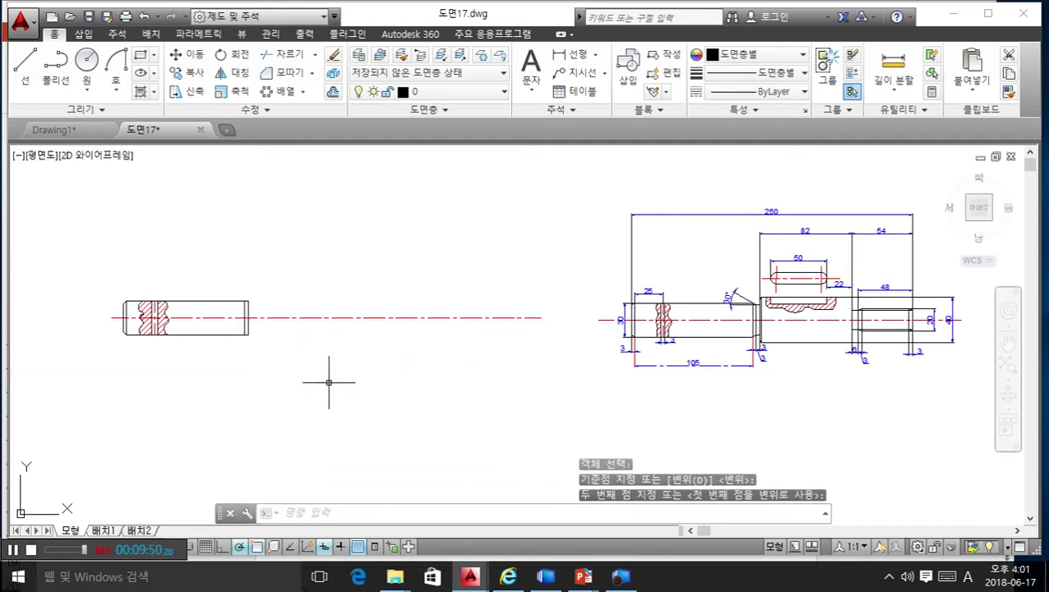
pyautogui.press('Escape')
# - Zoom and pan until the new shaft appears beside the dimensioned reference shaft
pyautogui.scroll(2, 282, 375)
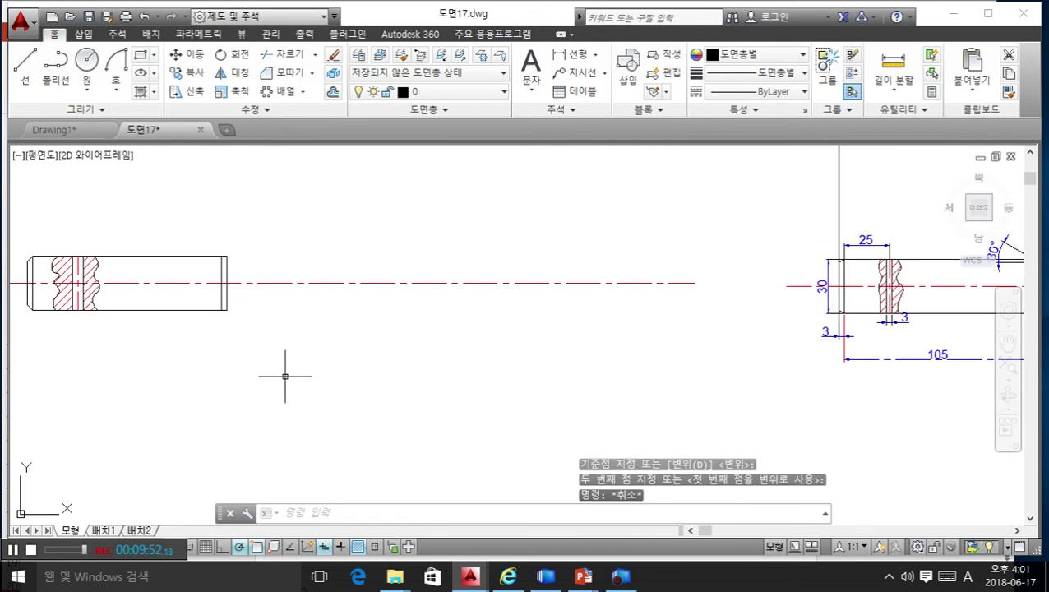
pyautogui.scroll(1, 280, 354)
pyautogui.scroll(-1, 292, 362)
pyautogui.scroll(-2, 353, 370)
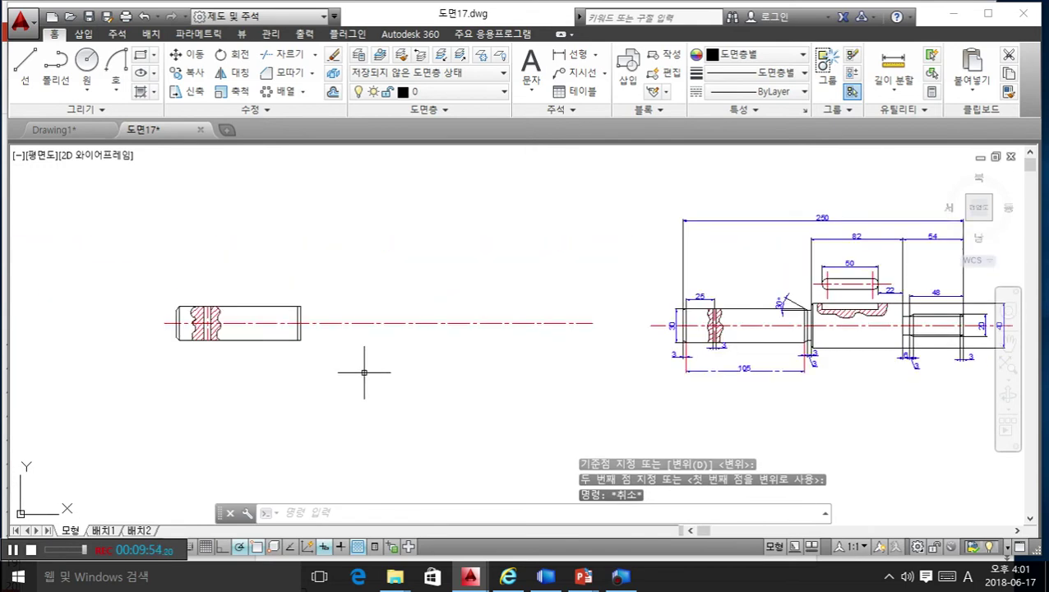
pyautogui.moveTo(353, 377)
pyautogui.mouseDown(button='middle')
pyautogui.moveTo(458, 401)
pyautogui.moveTo(227, 365)
pyautogui.moveTo(230, 308)
pyautogui.mouseUp(button='middle')
pyautogui.scroll(7, 700, 390)
pyautogui.moveTo(562, 281); pyautogui.dragTo(627, 506, button='middle')
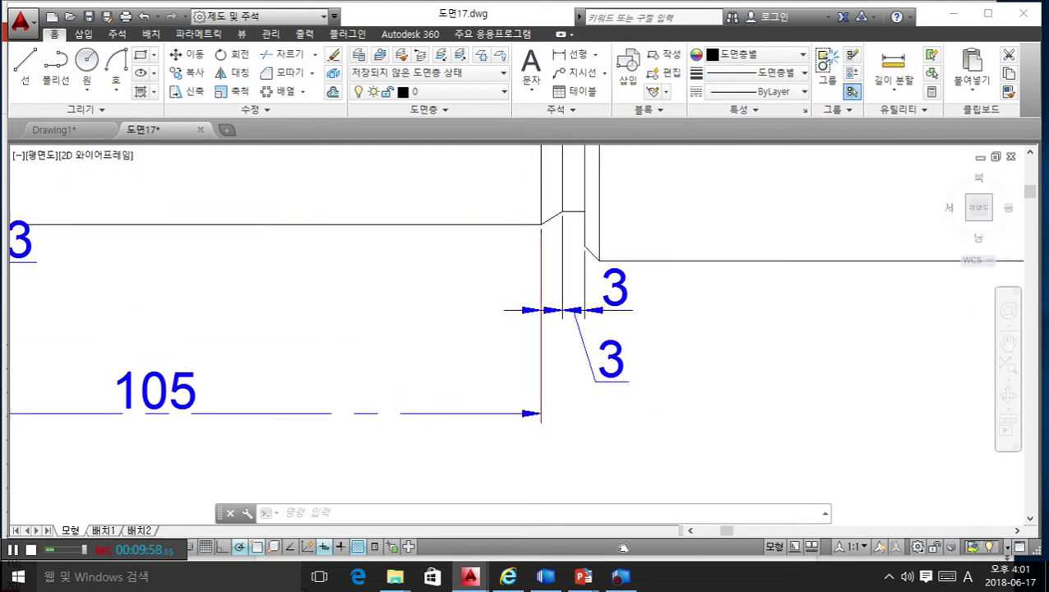
pyautogui.moveTo(758, 506); pyautogui.dragTo(874, 467, button='middle')
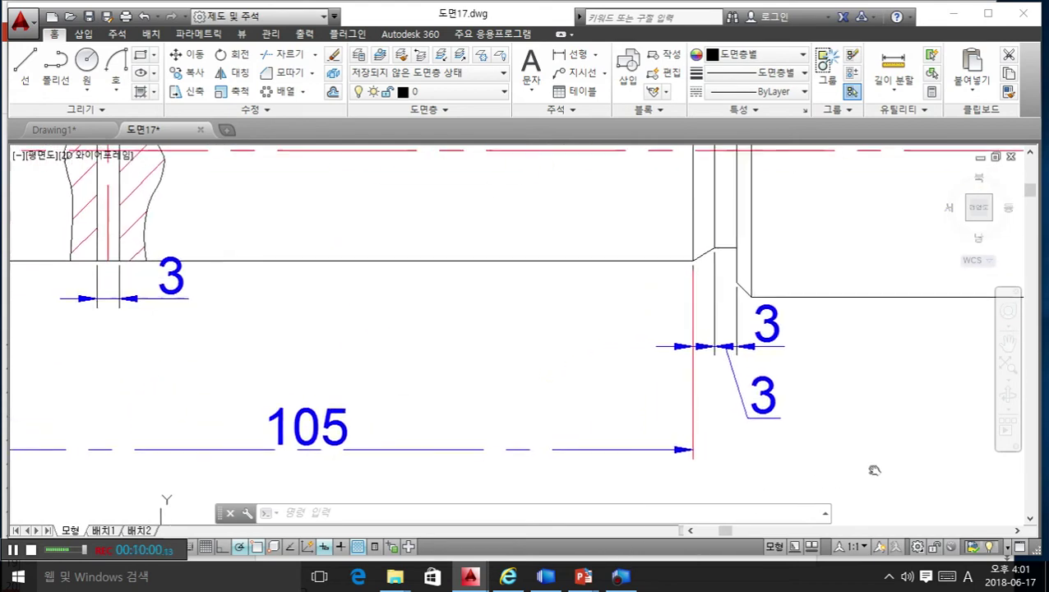
pyautogui.moveTo(299, 362); pyautogui.dragTo(526, 435, button='middle')
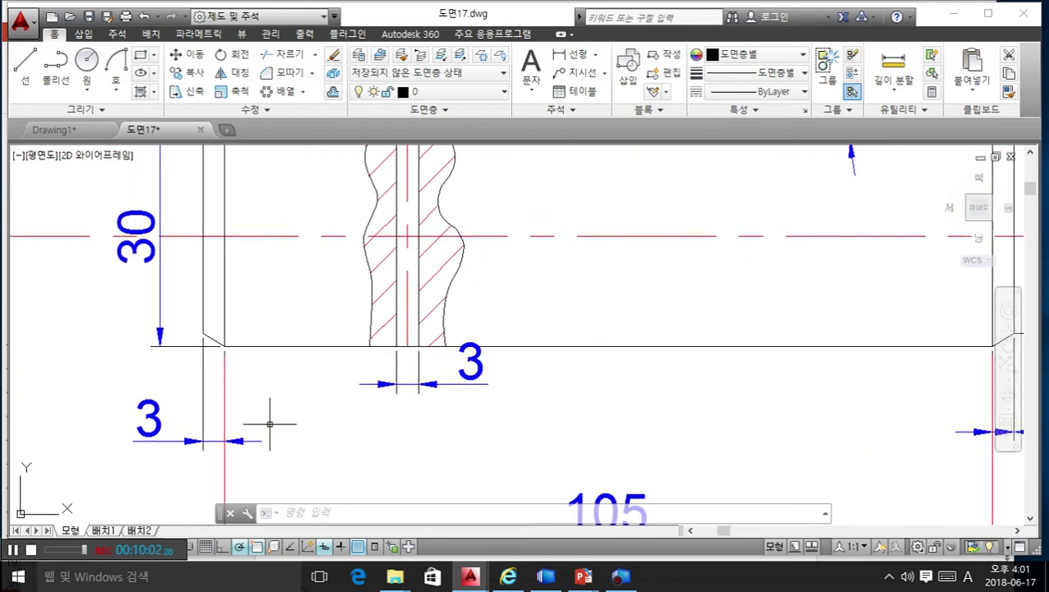
pyautogui.scroll(-1, 269, 424)
pyautogui.scroll(-1, 270, 420)
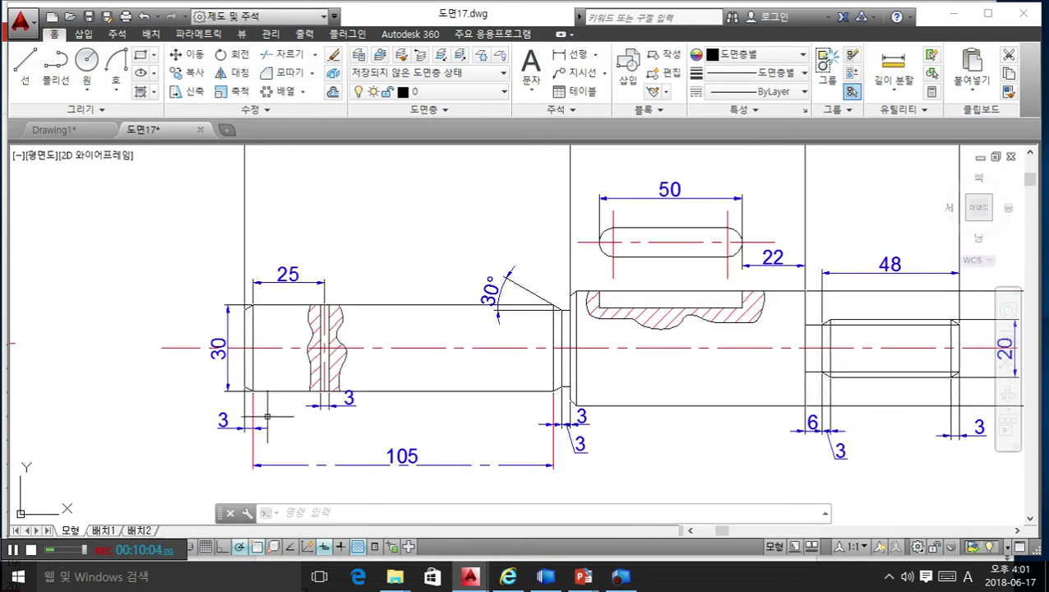
pyautogui.scroll(-2, 179, 398)
pyautogui.moveTo(58, 430)
pyautogui.mouseDown(button='middle')
pyautogui.moveTo(251, 375)
pyautogui.moveTo(581, 409)
pyautogui.moveTo(640, 393)
pyautogui.mouseUp(button='middle')
pyautogui.moveTo(345, 386)
pyautogui.mouseDown(button='middle')
pyautogui.moveTo(316, 391)
pyautogui.moveTo(388, 397)
pyautogui.mouseUp(button='middle')
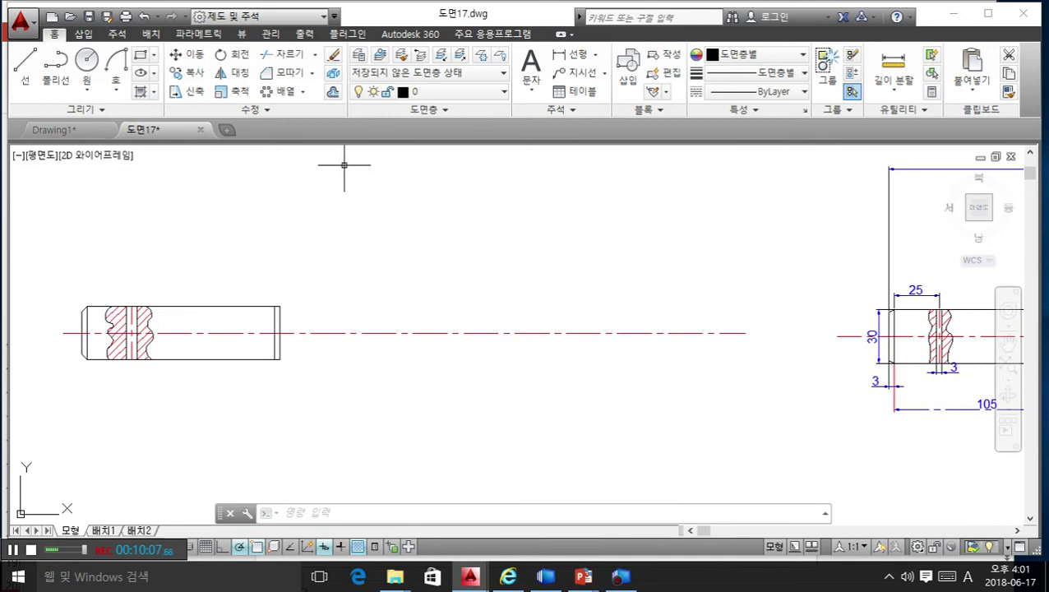
# - Chamfer the top and bottom right-end corners of the shaft at distances 3 and 3
pyautogui.click(288, 73)
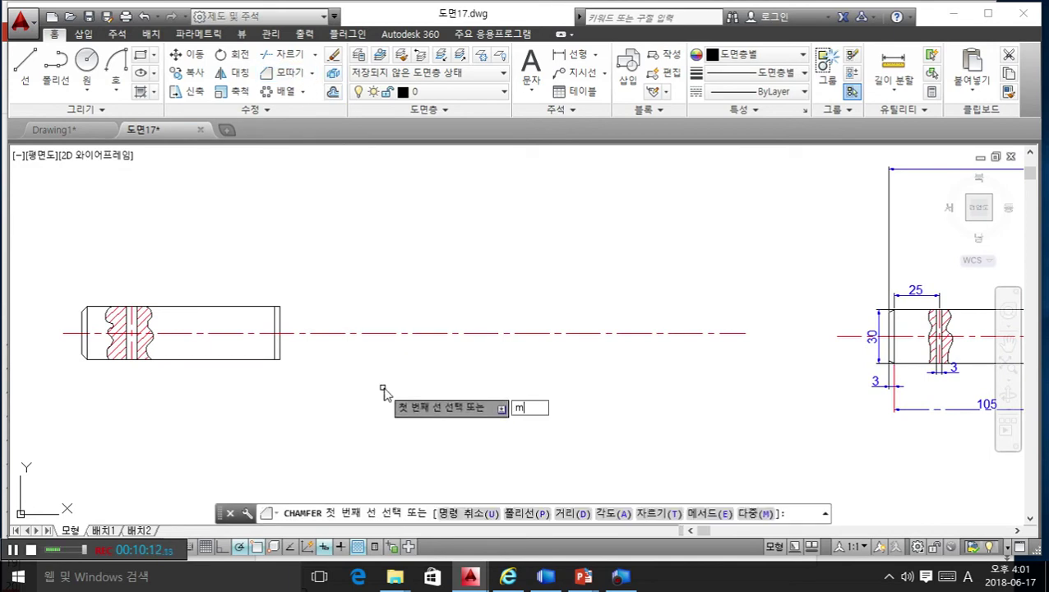
pyautogui.press('Return')
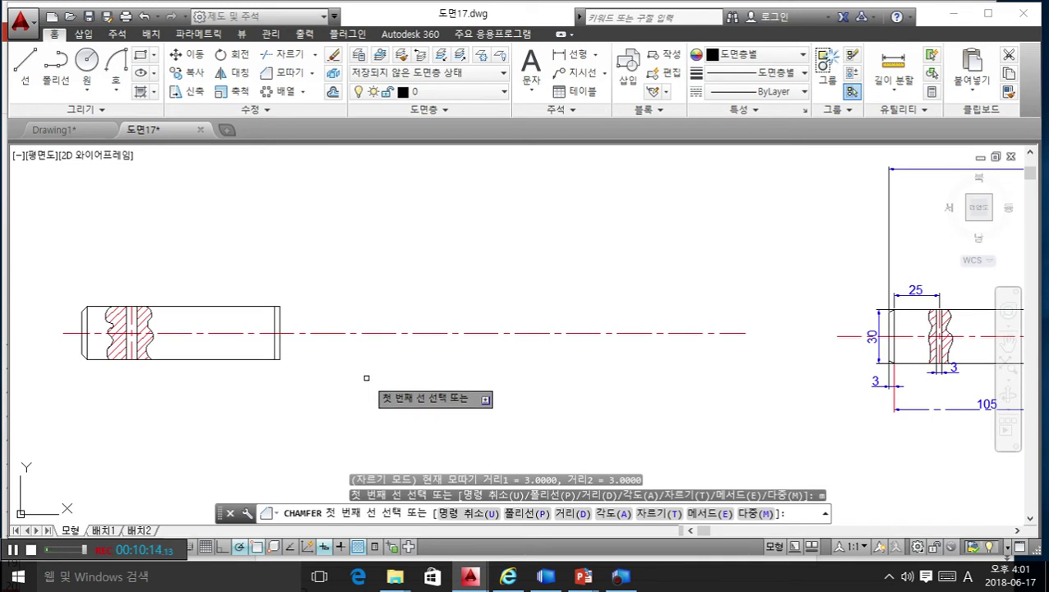
pyautogui.write('d')
pyautogui.press('Return')
pyautogui.press('Return')
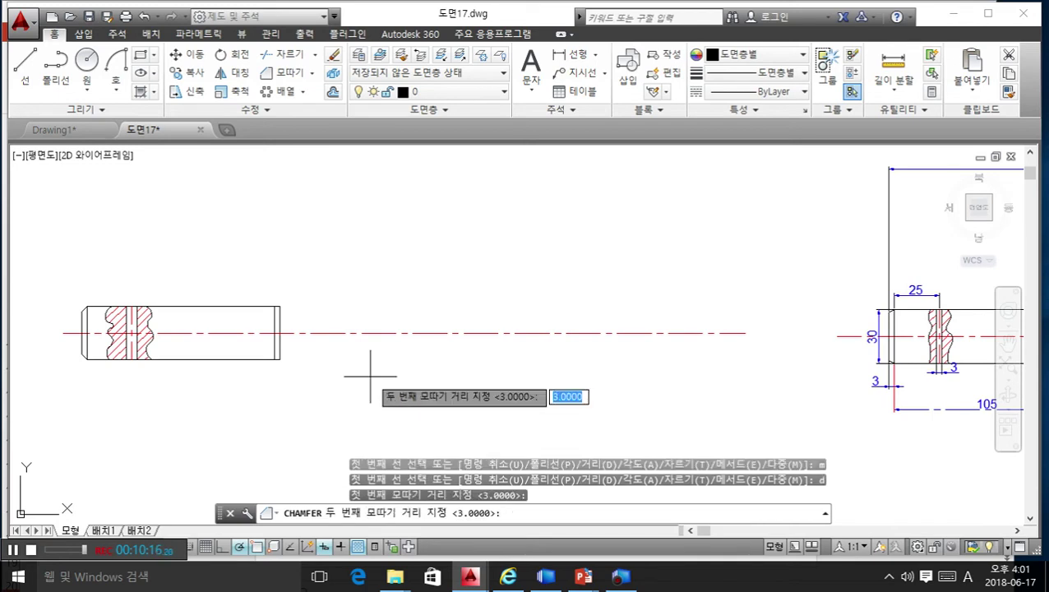
pyautogui.press('Return')
pyautogui.scroll(4, 281, 313)
pyautogui.scroll(2, 281, 312)
pyautogui.click(260, 281)
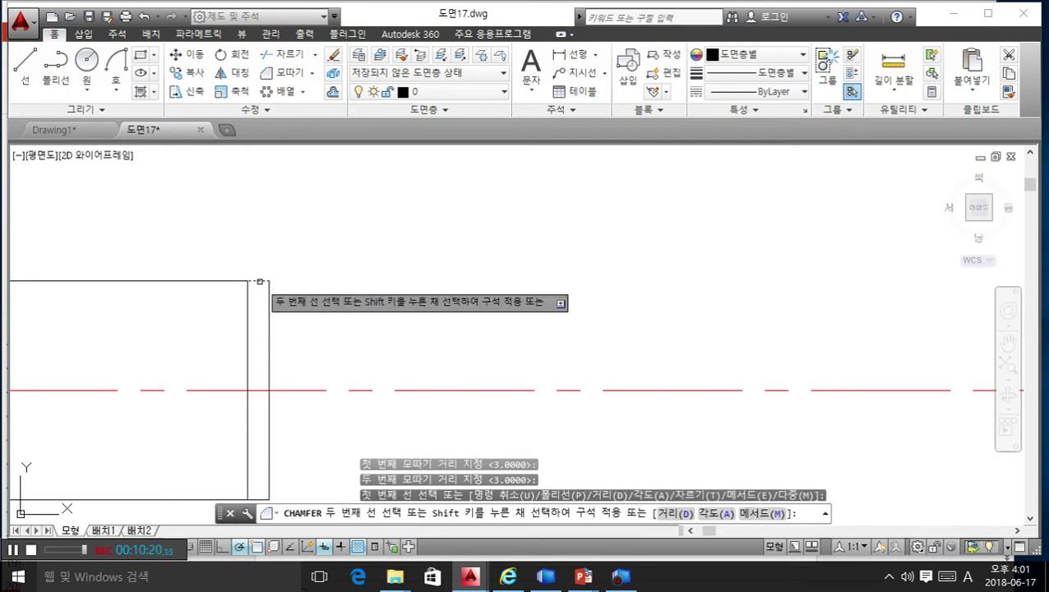
pyautogui.click(269, 307)
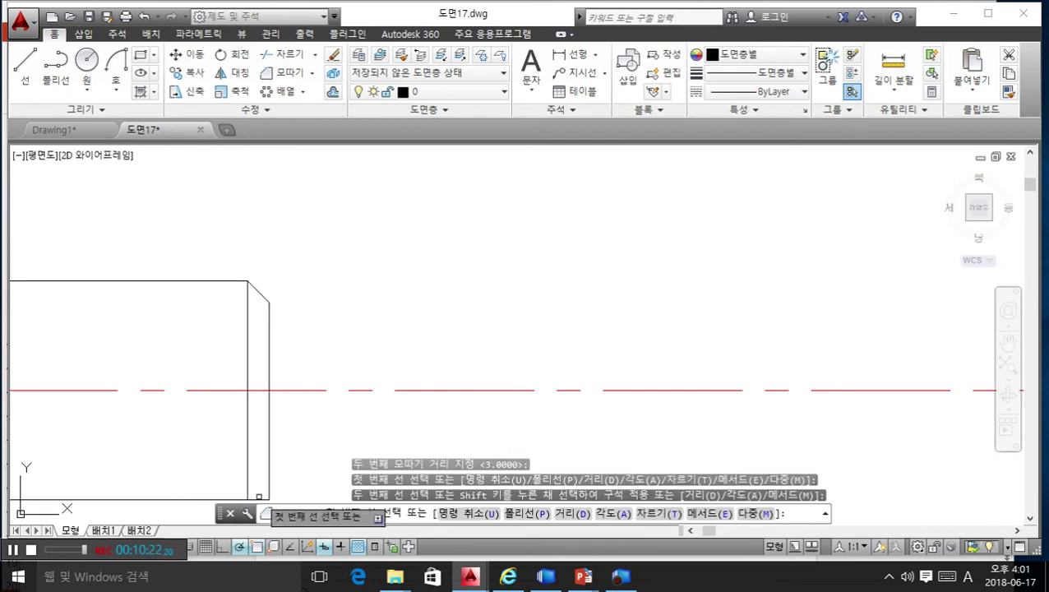
pyautogui.click(259, 499)
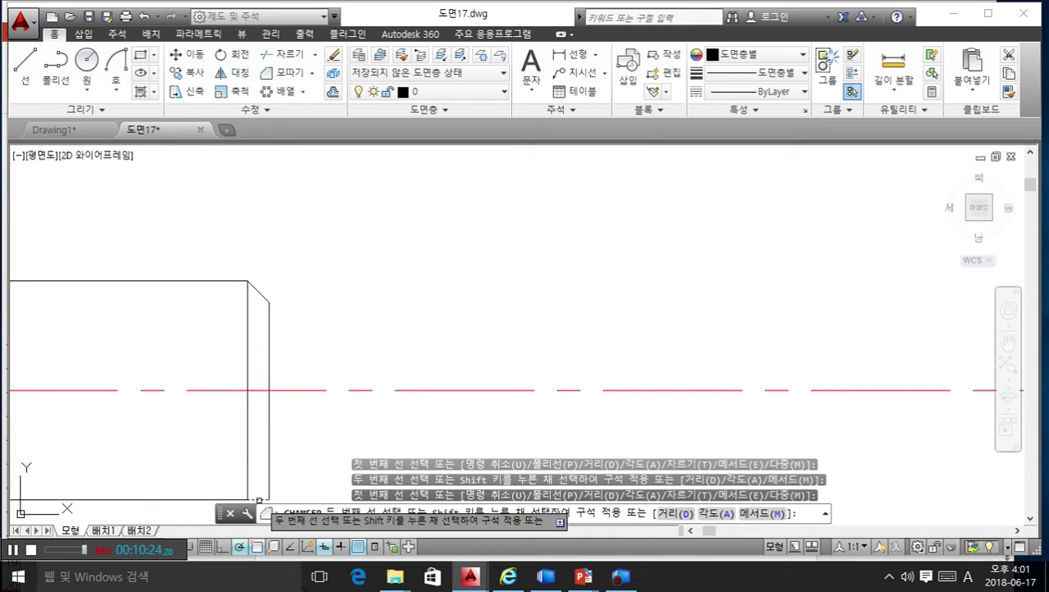
pyautogui.click(268, 480)
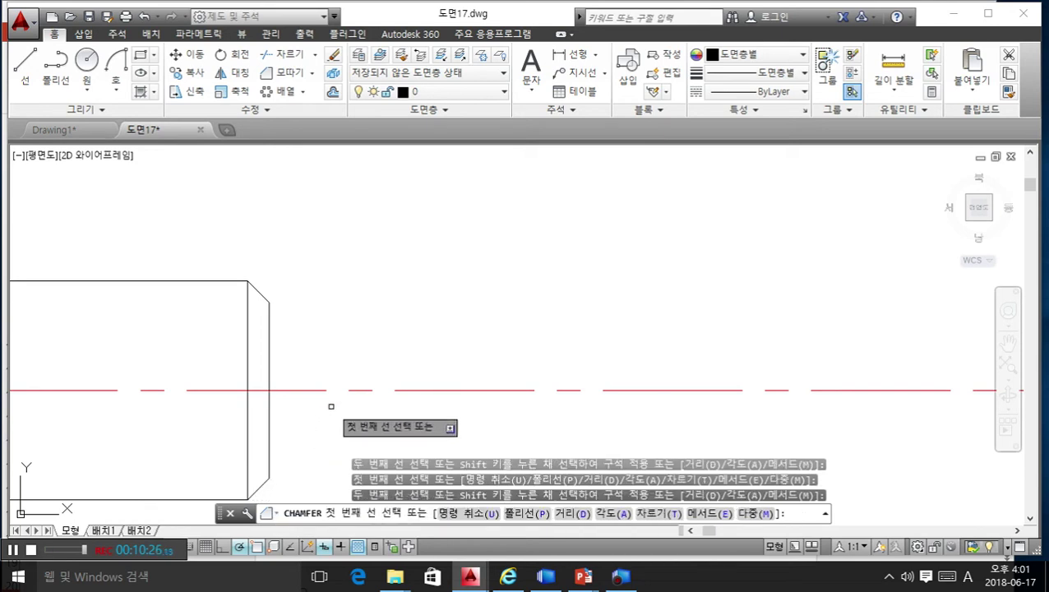
pyautogui.press('Escape')
pyautogui.scroll(-2, 406, 408)
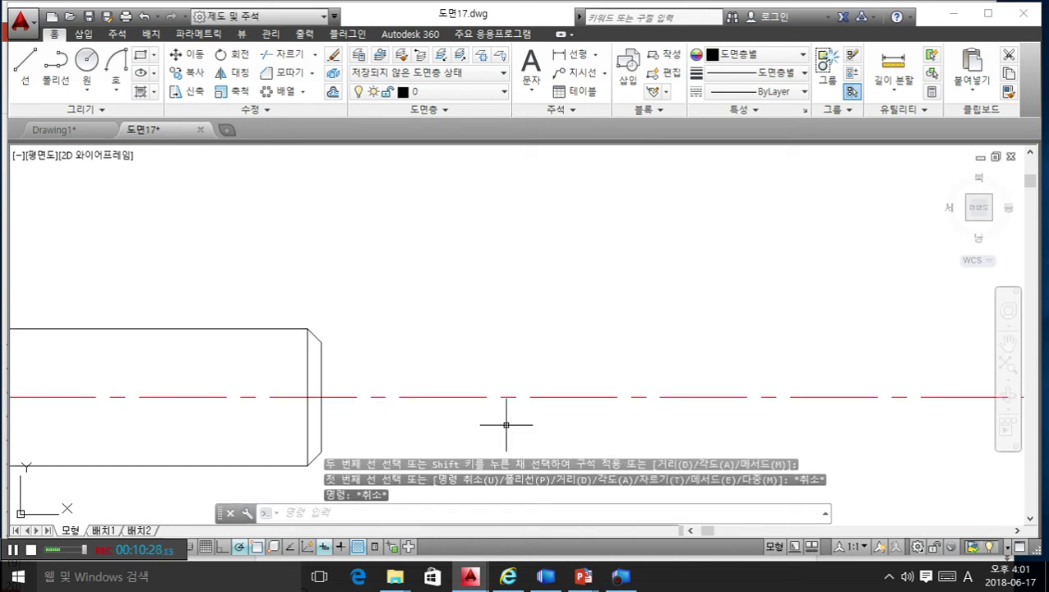
pyautogui.moveTo(549, 423); pyautogui.dragTo(349, 312, button='middle')
pyautogui.moveTo(713, 387); pyautogui.dragTo(225, 352, button='middle')
pyautogui.scroll(-3, 458, 311)
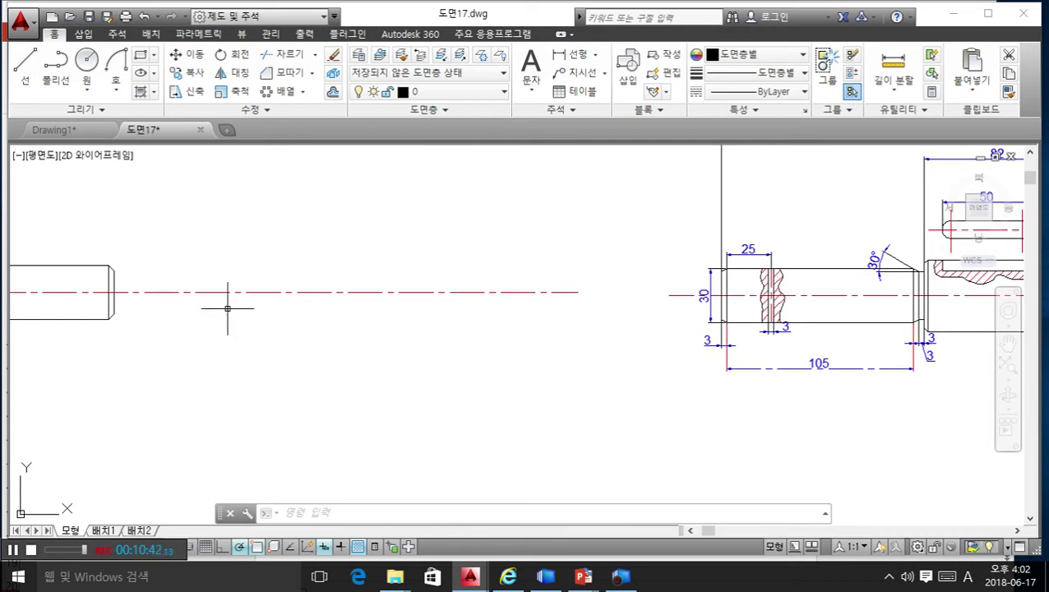
# - Draw a thin 3 by 26 rectangle from a corner below the shaft
pyautogui.click(141, 56)
pyautogui.click(203, 359)
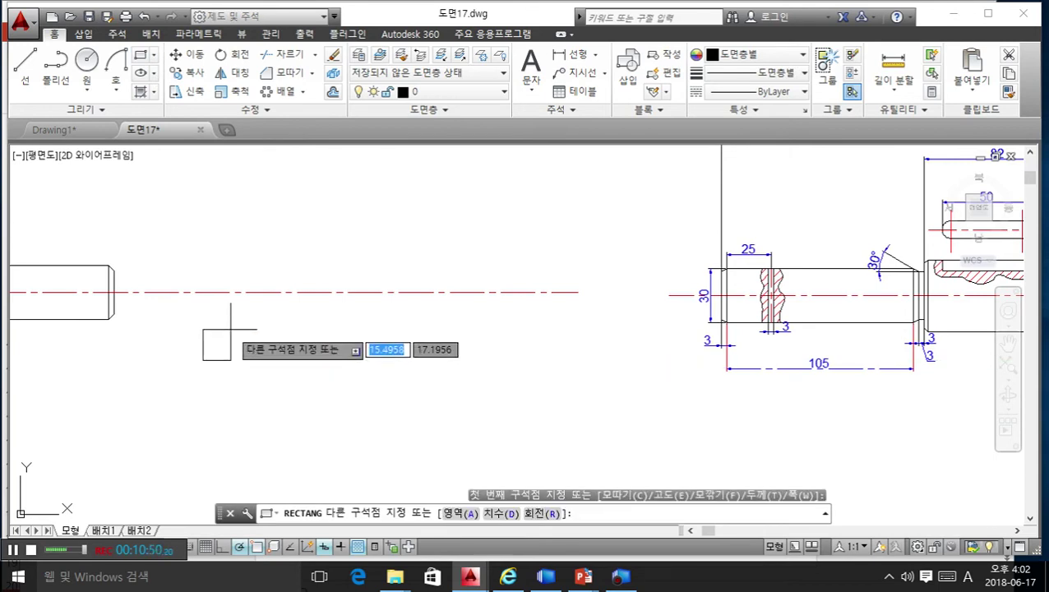
pyautogui.write('@')
pyautogui.press('Tab')
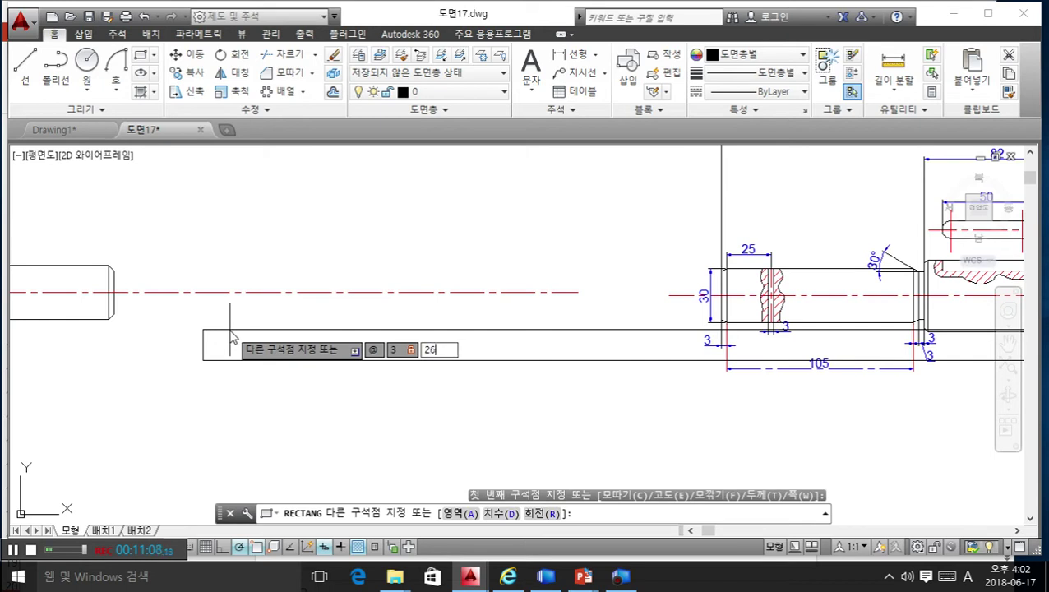
pyautogui.press('Return')
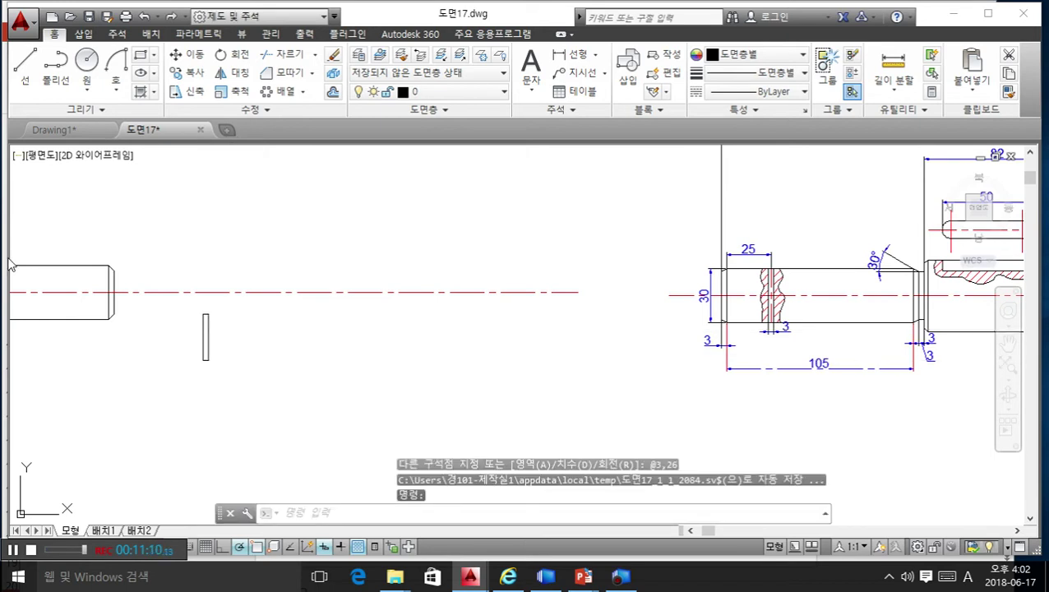
# - Move the thin rectangle up against the shaft's chamfered end
pyautogui.write('m')
pyautogui.press('Return')
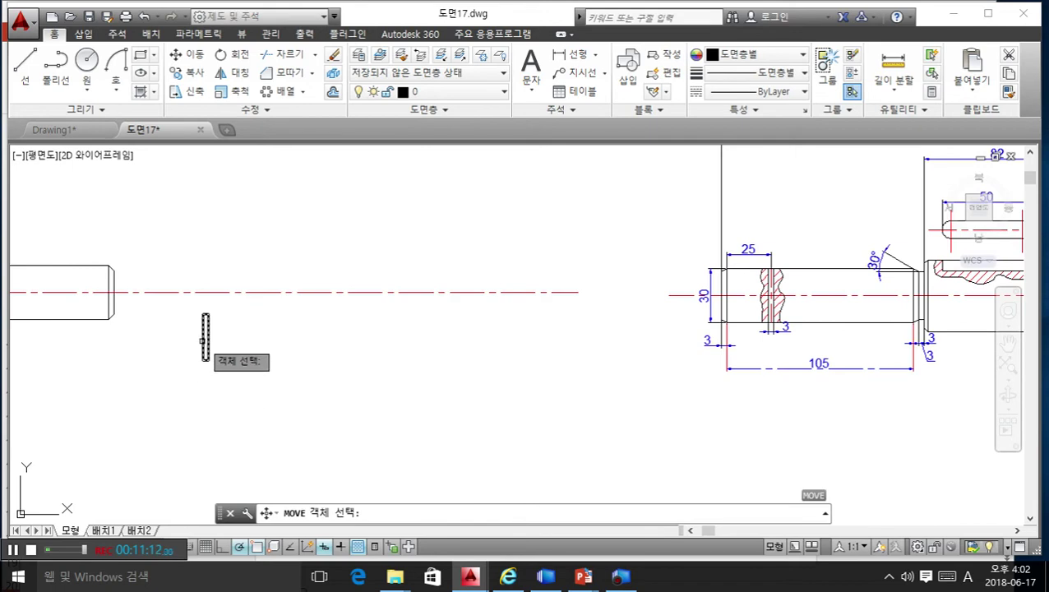
pyautogui.click(205, 329)
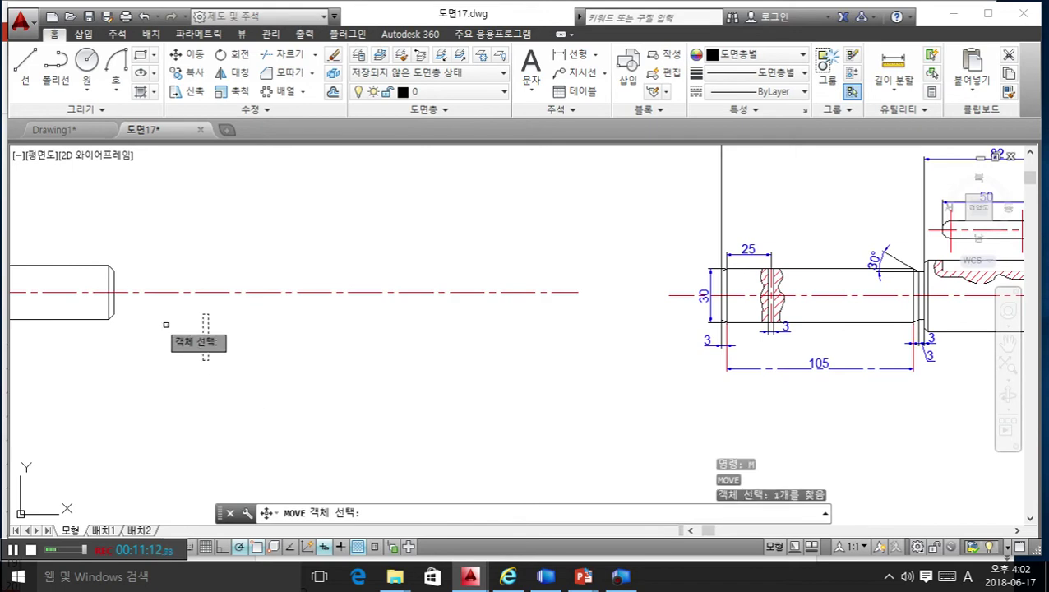
pyautogui.press('Return')
pyautogui.click(204, 350)
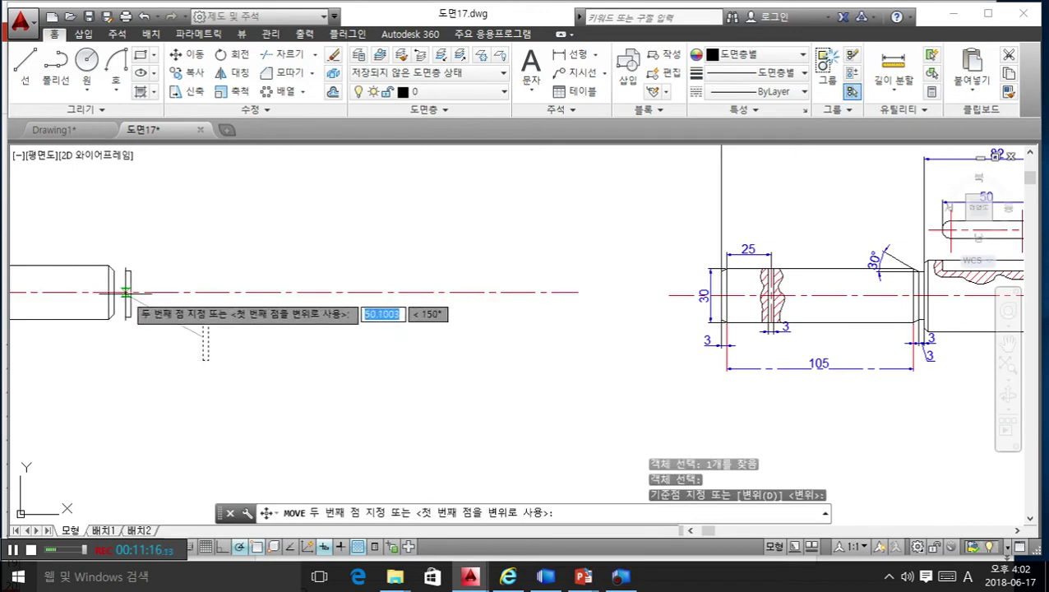
pyautogui.click(113, 293)
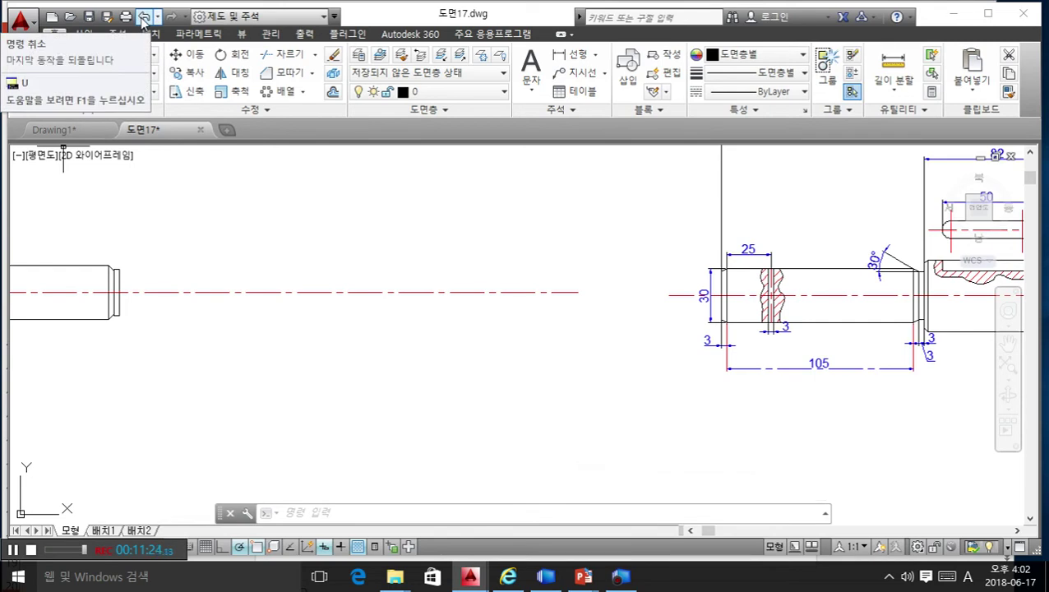
pyautogui.hotkey('ctrl', 'z')
pyautogui.hotkey('ctrl', 'z')
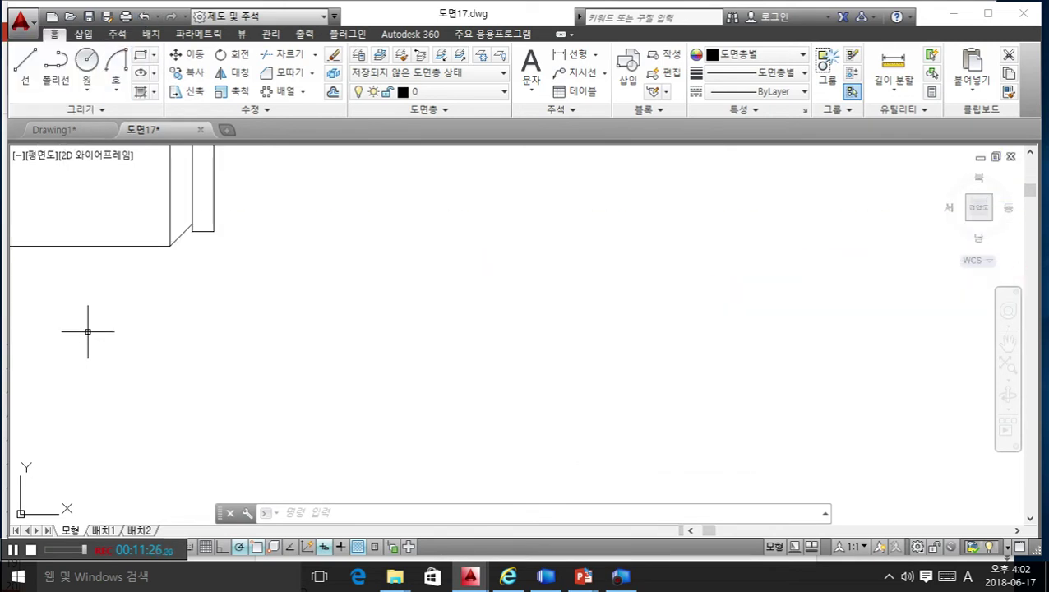
# - Grip-stretch the thin rectangle's top corners beside the shaft end, then erase it
pyautogui.moveTo(205, 302); pyautogui.dragTo(318, 447, button='middle')
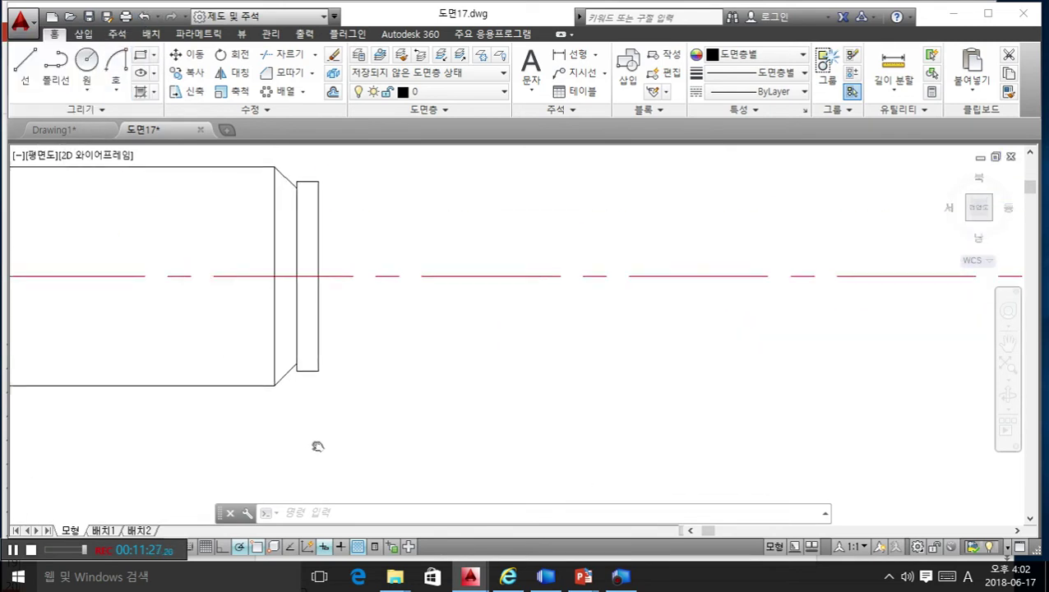
pyautogui.click(317, 186)
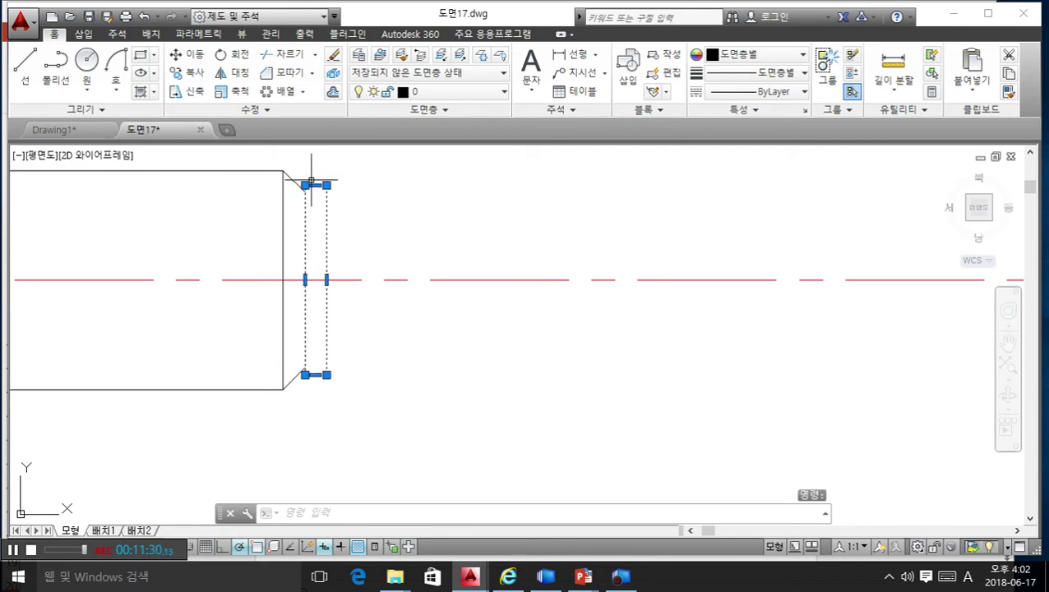
pyautogui.click(304, 185)
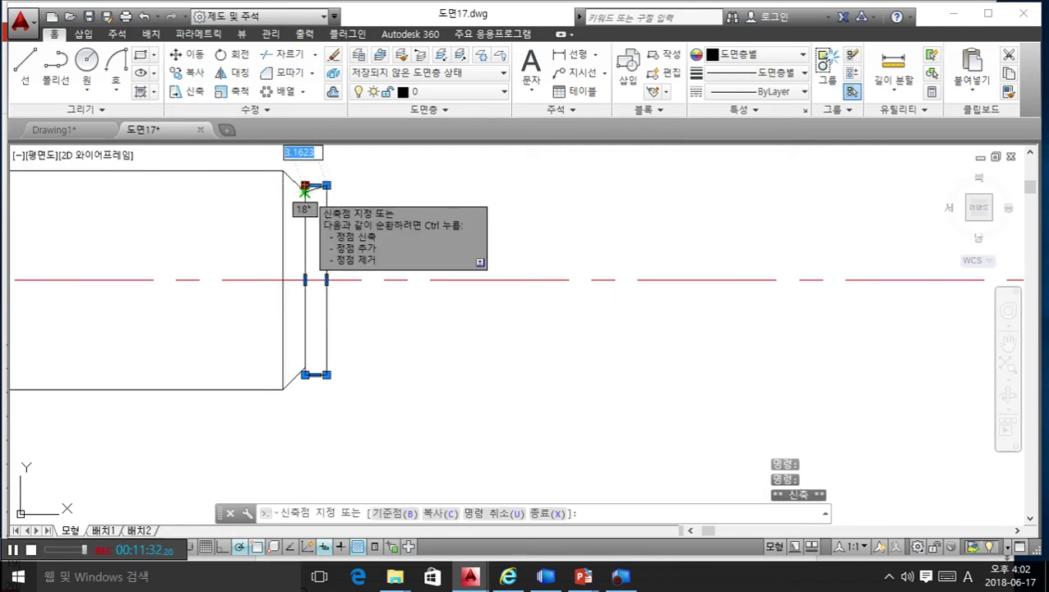
pyautogui.click(304, 191)
pyautogui.click(326, 186)
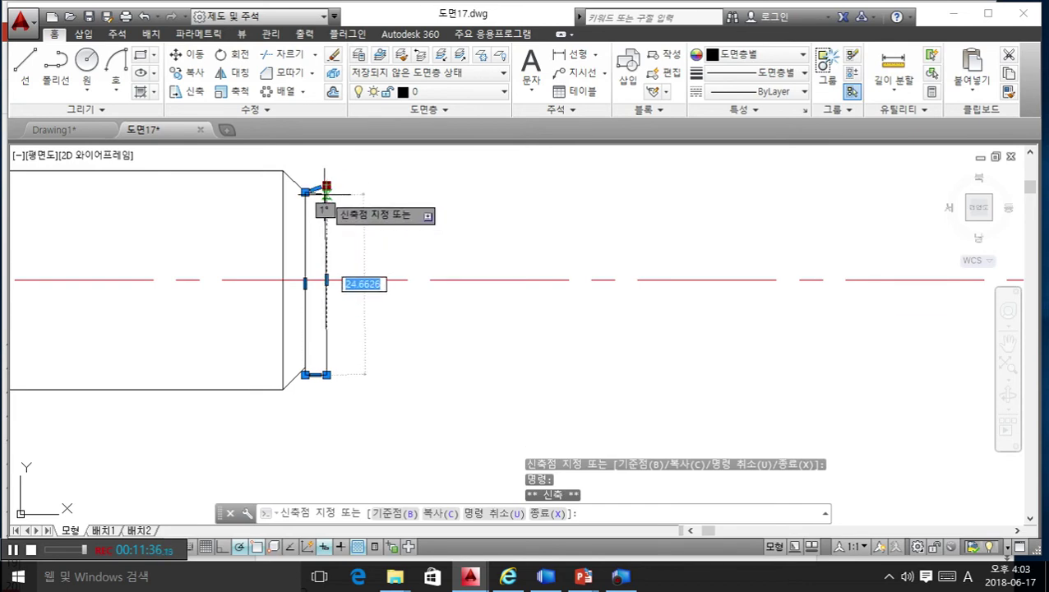
pyautogui.click(382, 195)
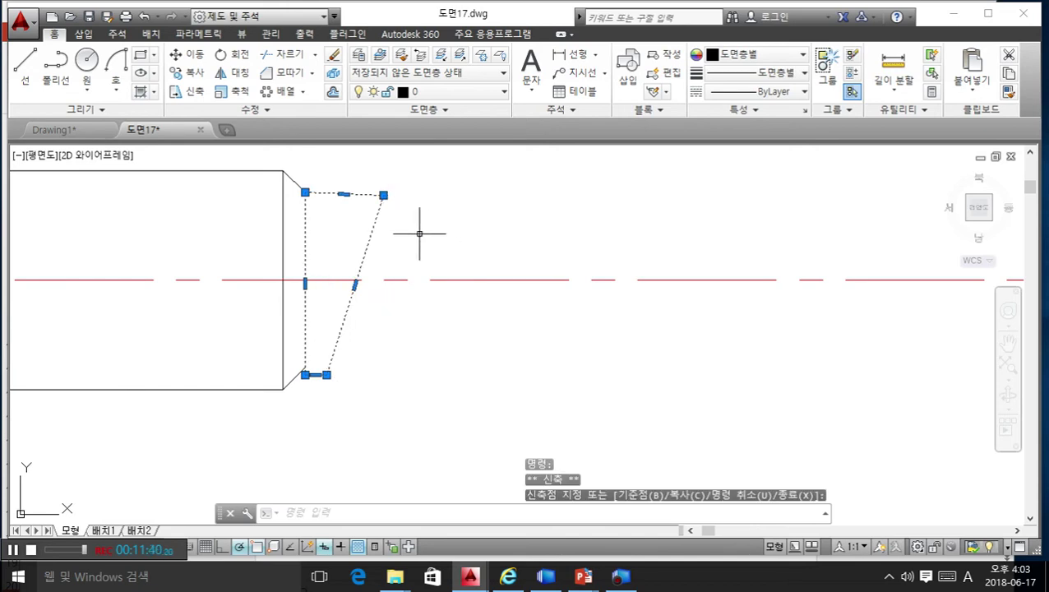
pyautogui.press('Escape')
pyautogui.click(140, 56)
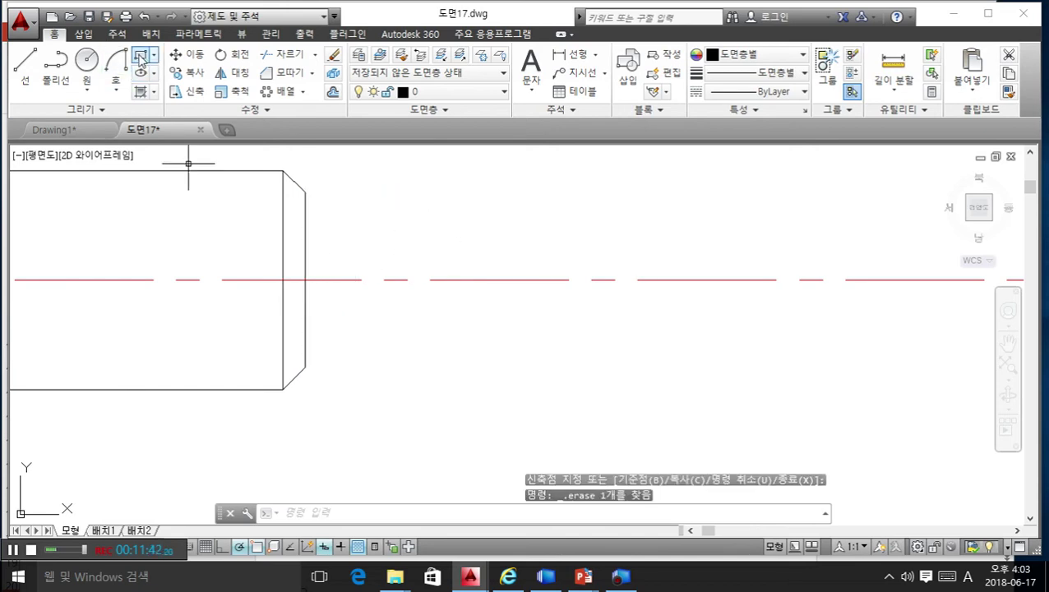
# - Try a small rectangle from the chamfer's top end, then undo and abandon it
pyautogui.click(304, 191)
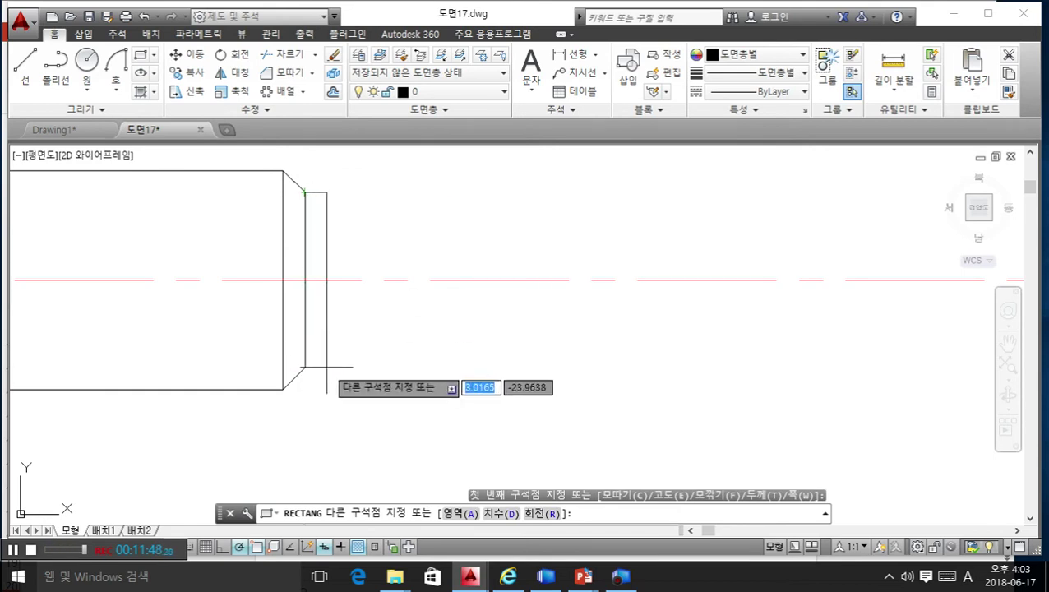
pyautogui.write('3')
pyautogui.press('Return')
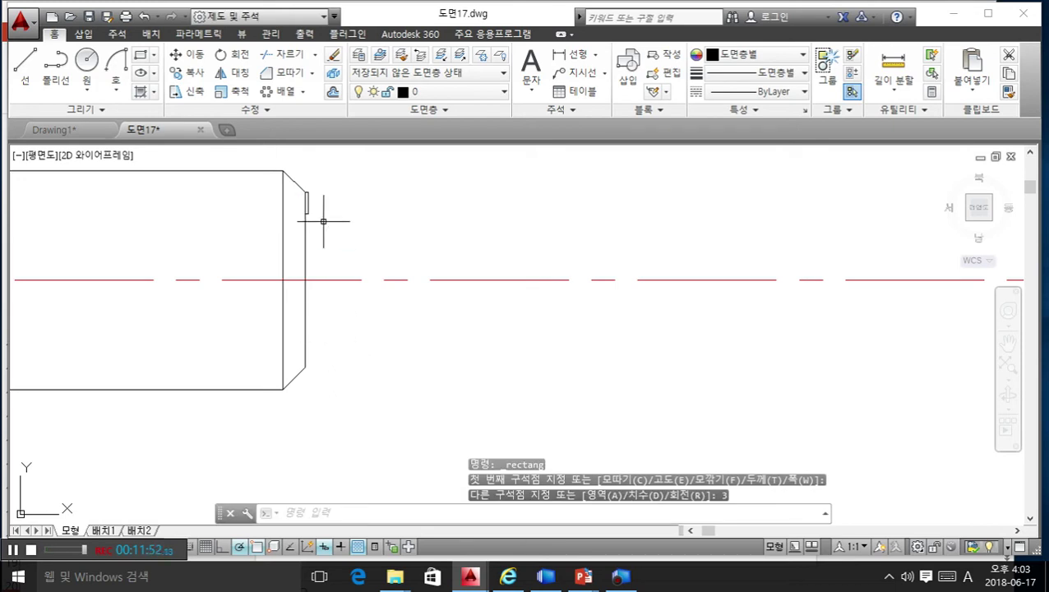
pyautogui.click(143, 16)
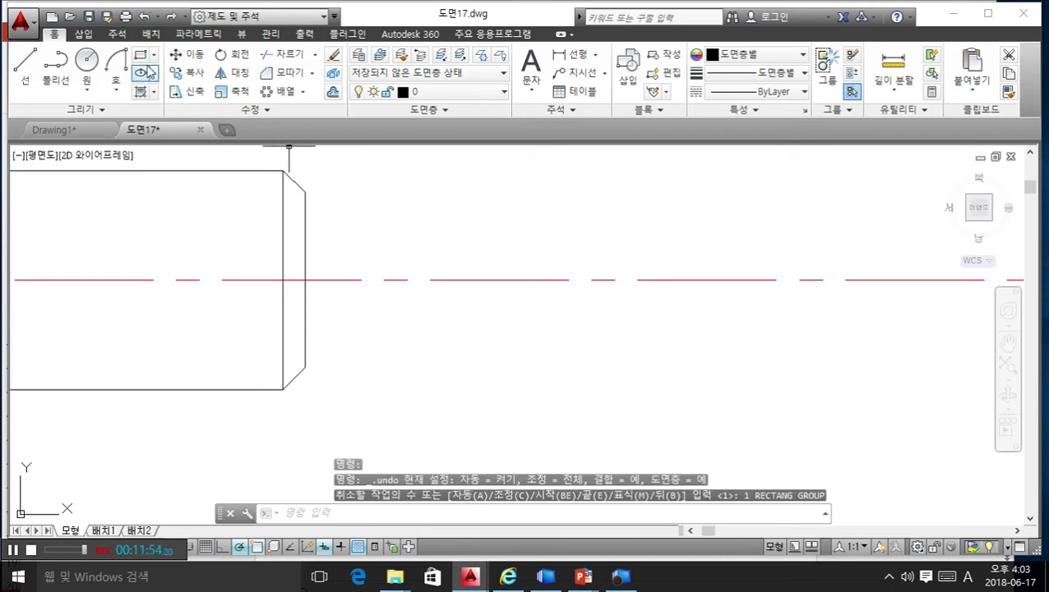
pyautogui.click(141, 56)
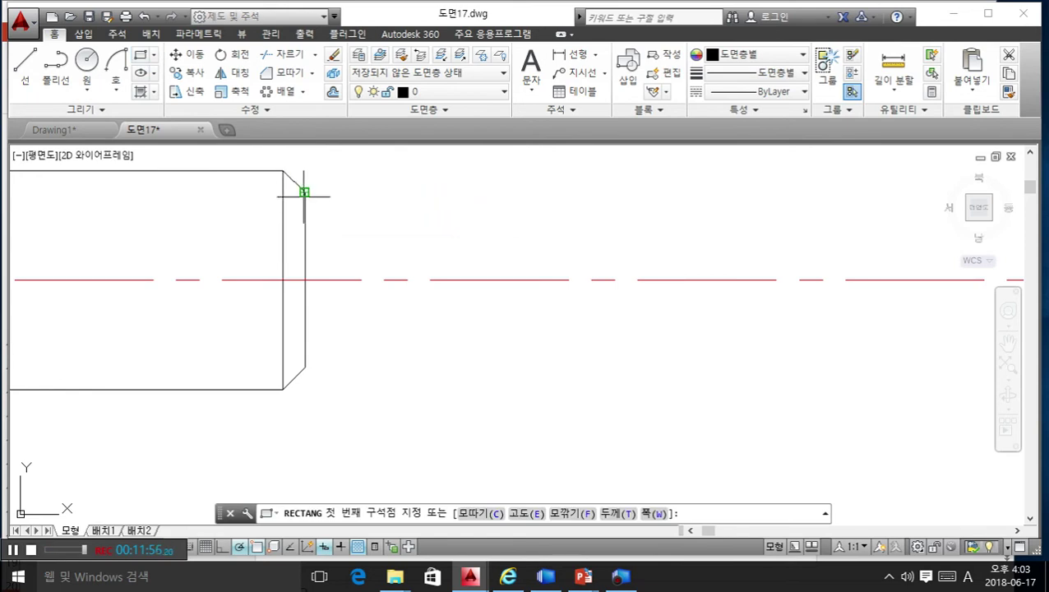
pyautogui.click(304, 191)
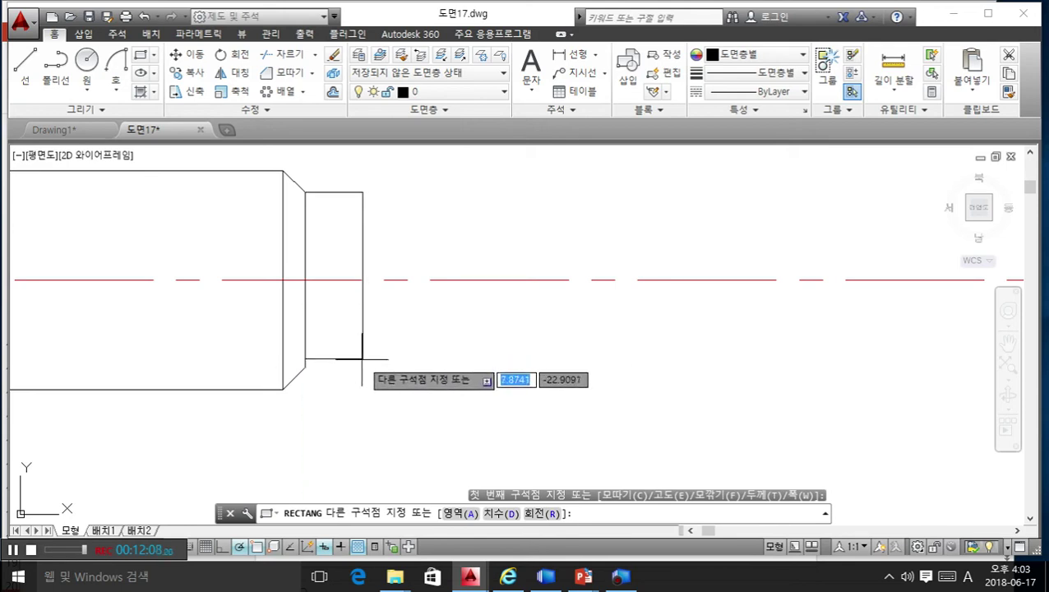
pyautogui.click(304, 367)
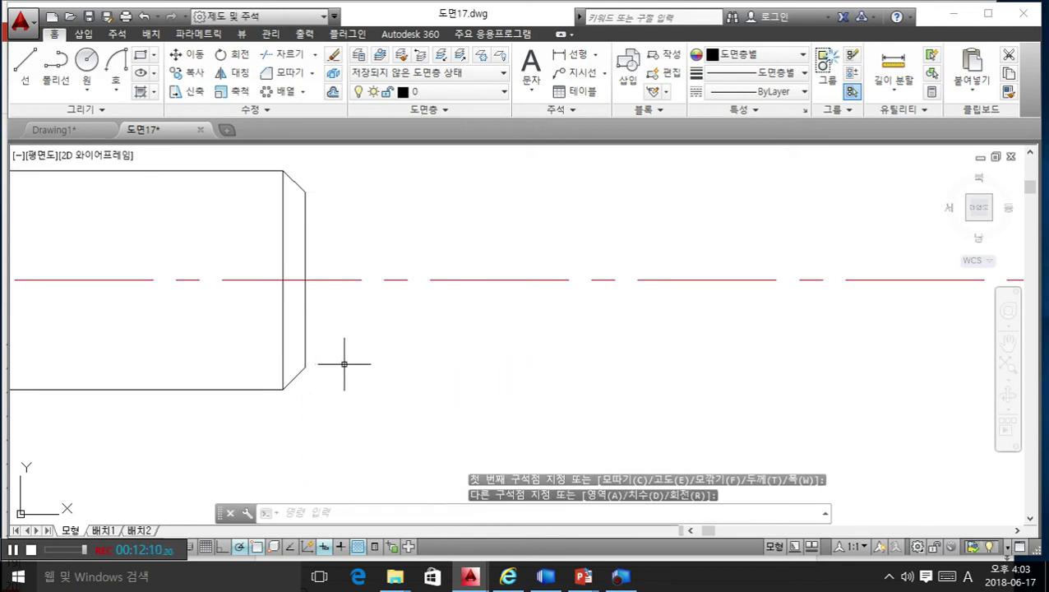
# - Draw a 3 by 24 rectangle from a corner below the centre line
pyautogui.click(141, 55)
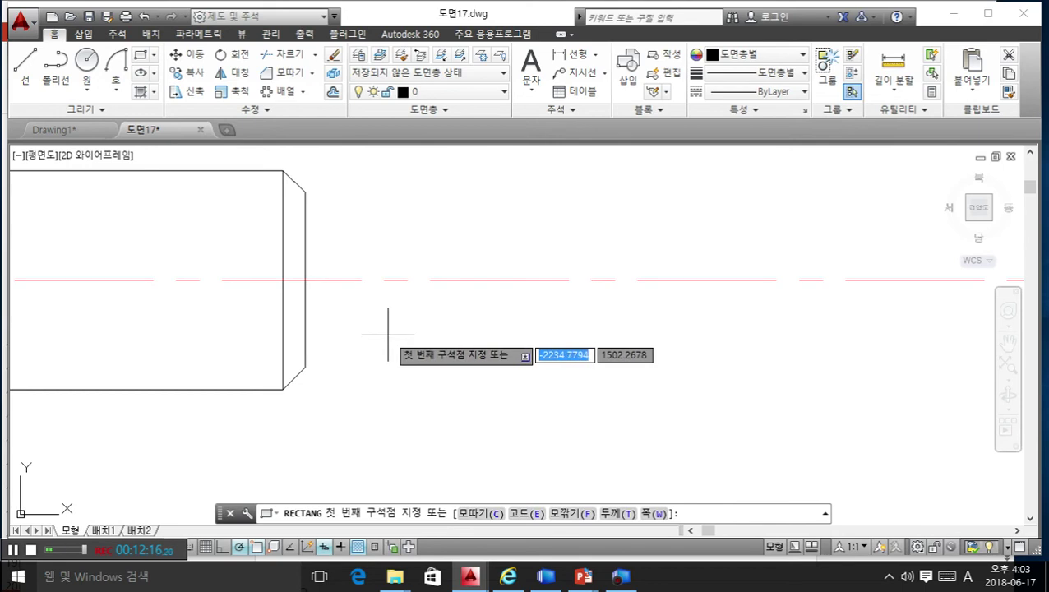
pyautogui.click(361, 363)
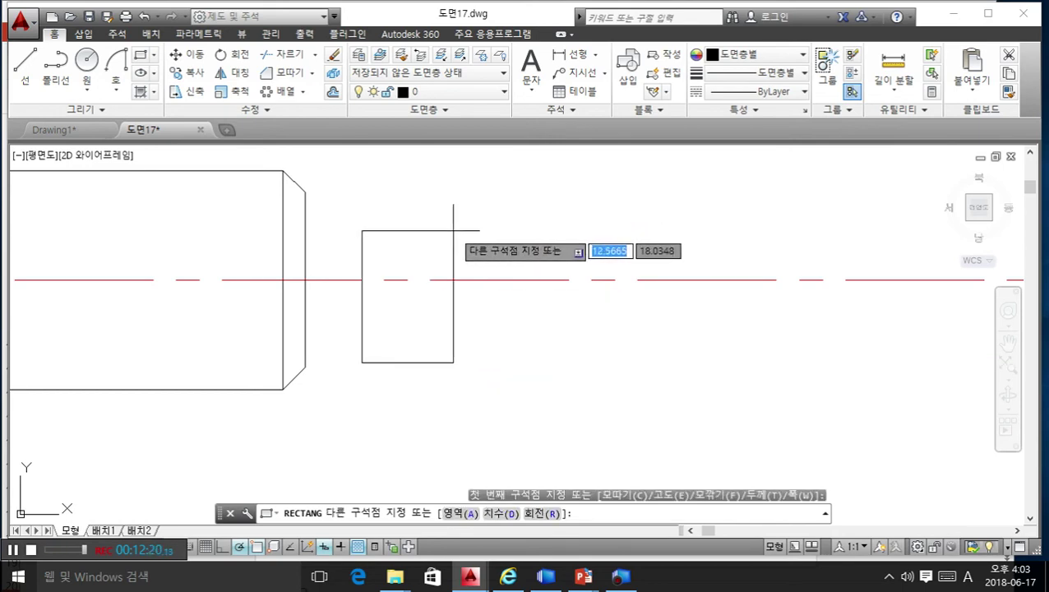
pyautogui.write('@3')
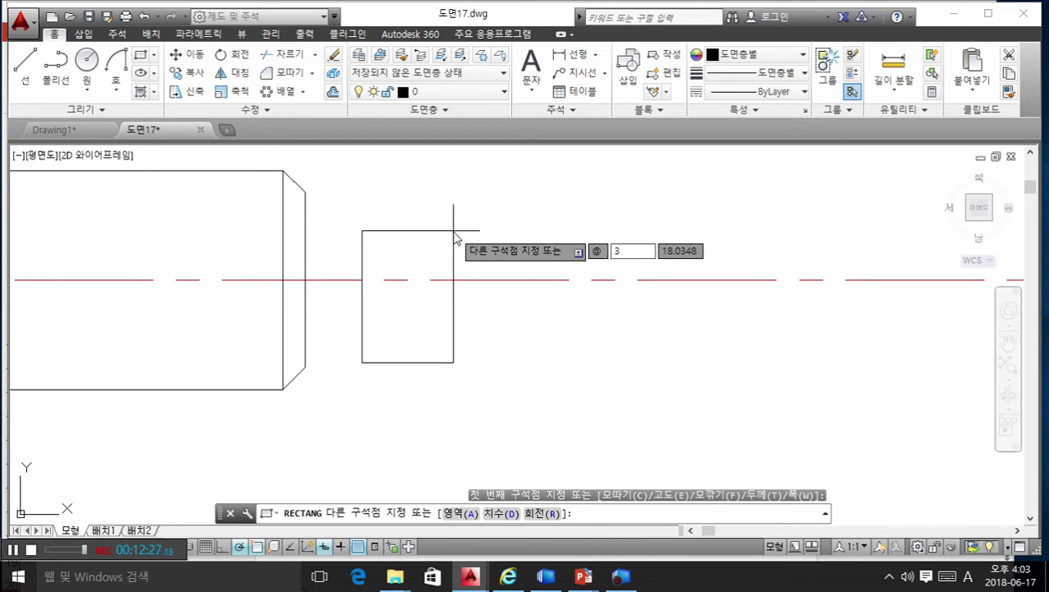
pyautogui.press('Tab')
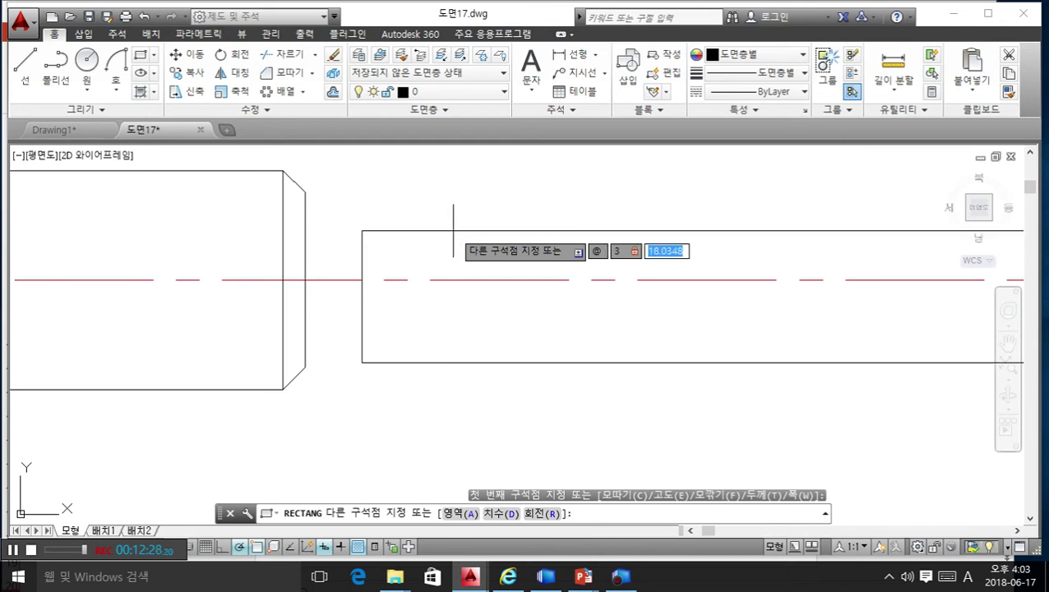
pyautogui.write('4')
pyautogui.press('Return')
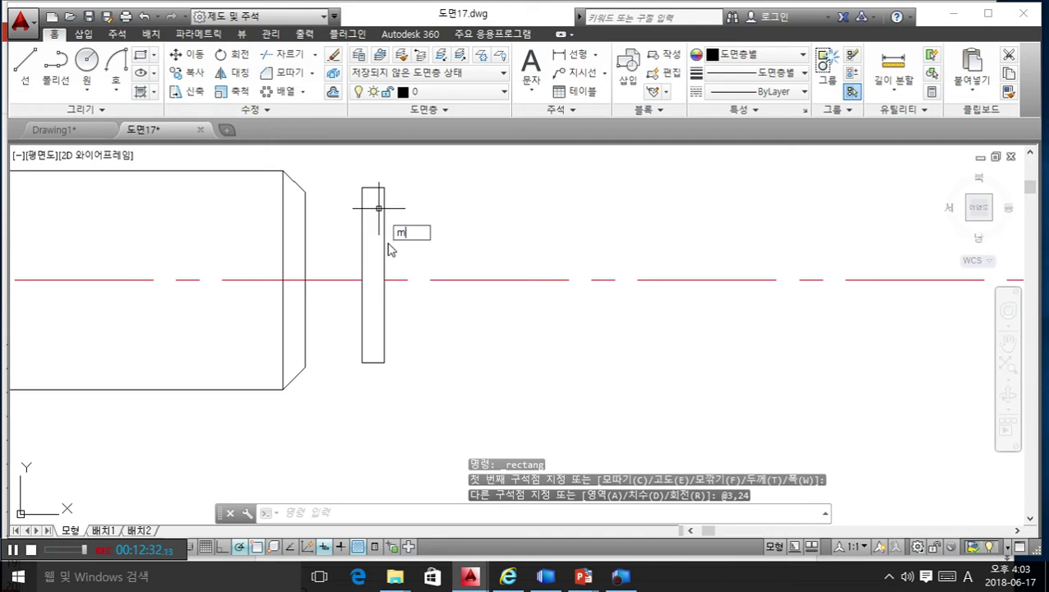
pyautogui.press('Return')
# - Move the thin rectangle from the centre line against the shaft end
pyautogui.click(361, 263)
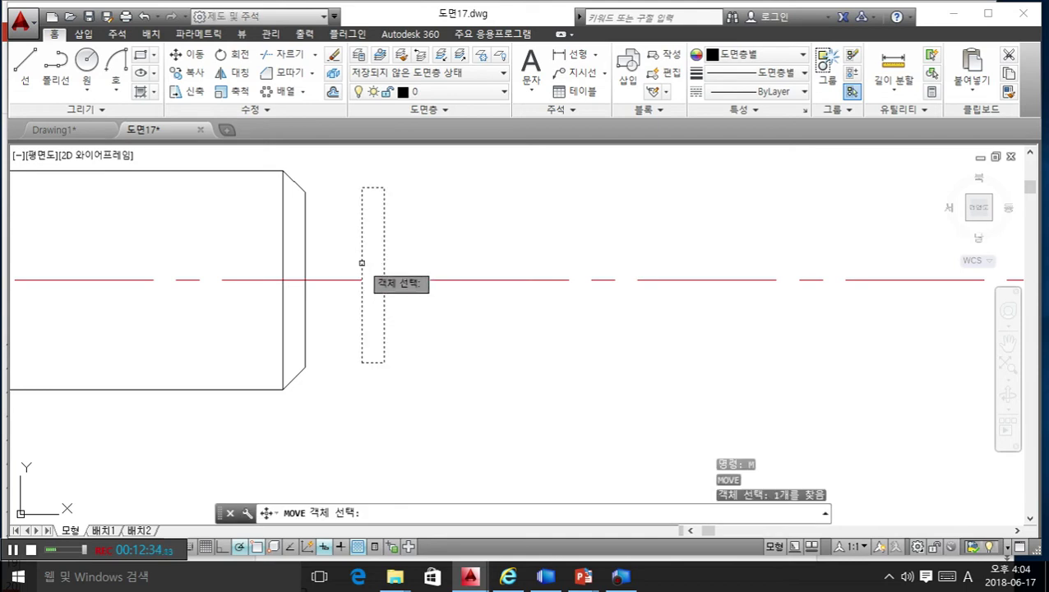
pyautogui.press('Return')
pyautogui.click(362, 279)
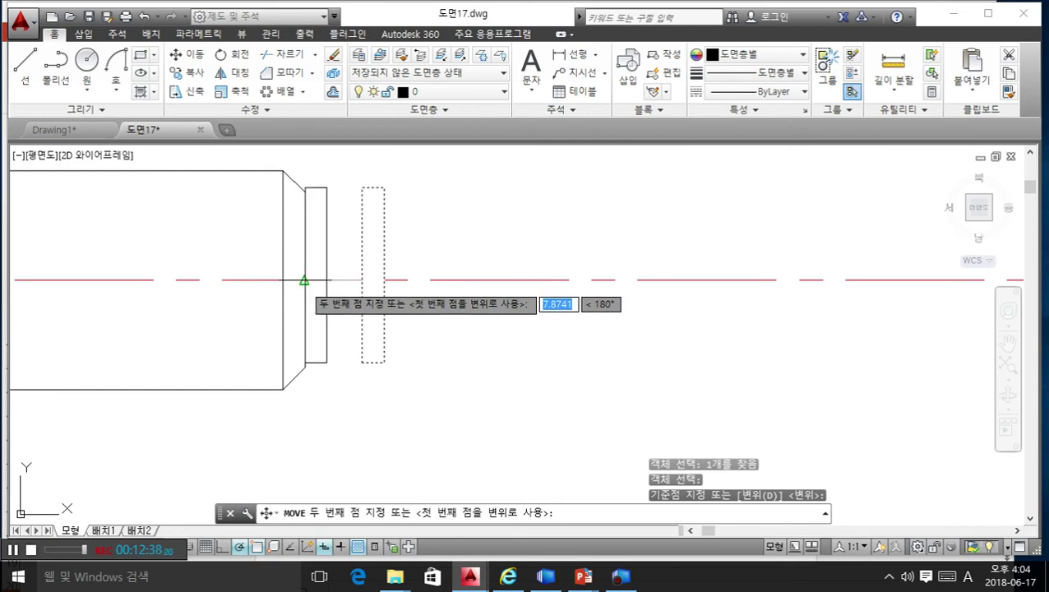
pyautogui.click(304, 281)
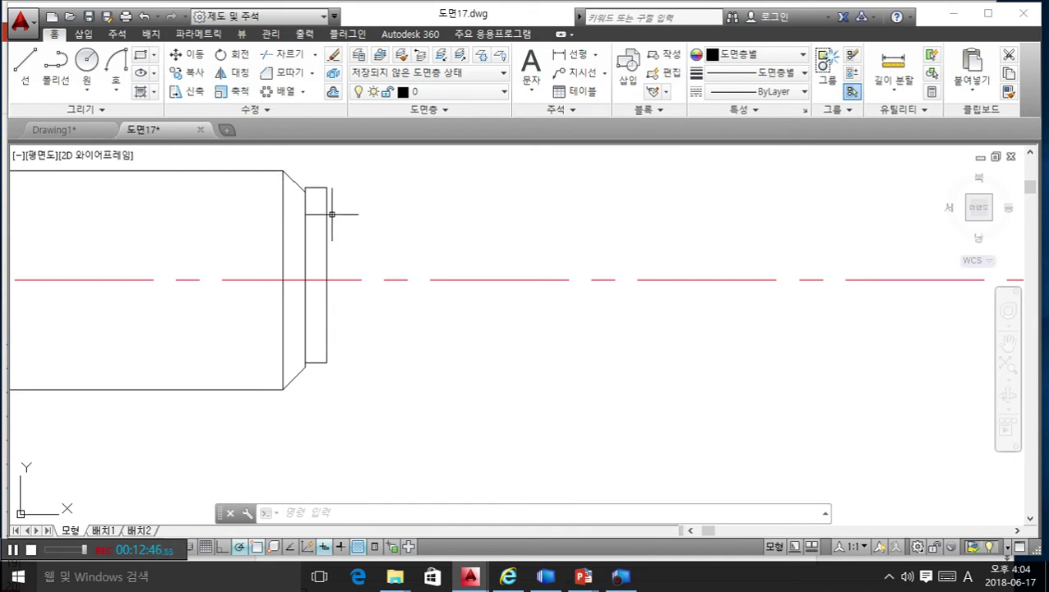
# - Turn object snap off and review the object snap settings in Drafting Settings
pyautogui.click(258, 548)
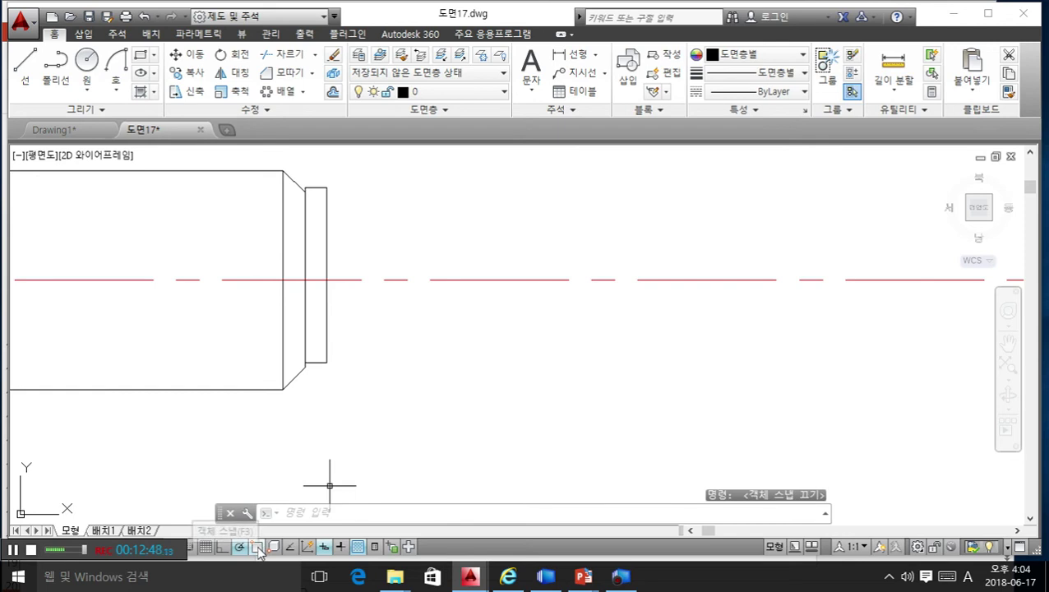
pyautogui.rightClick(258, 549)
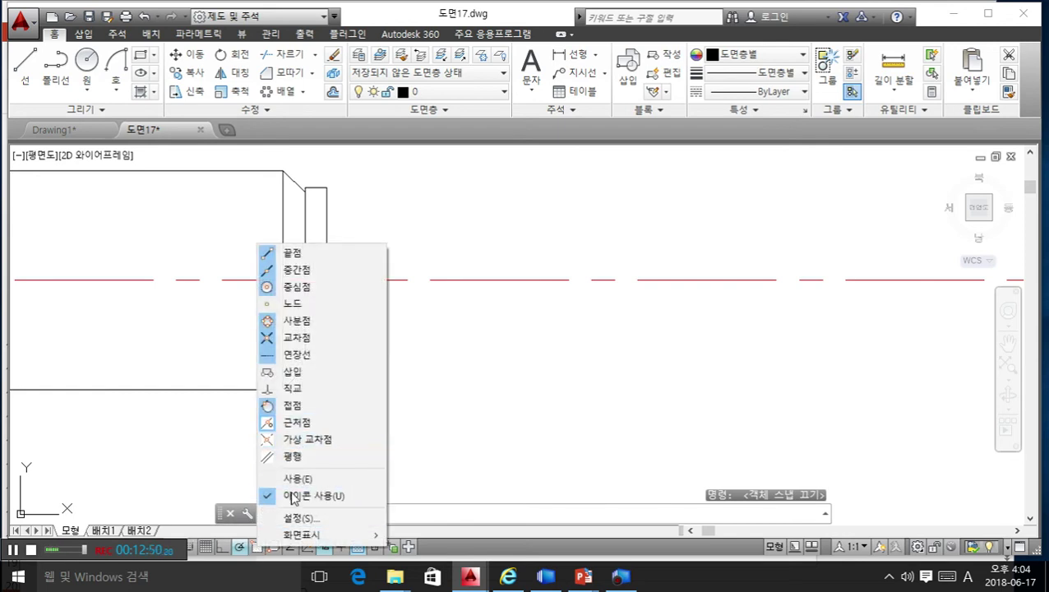
pyautogui.click(300, 517)
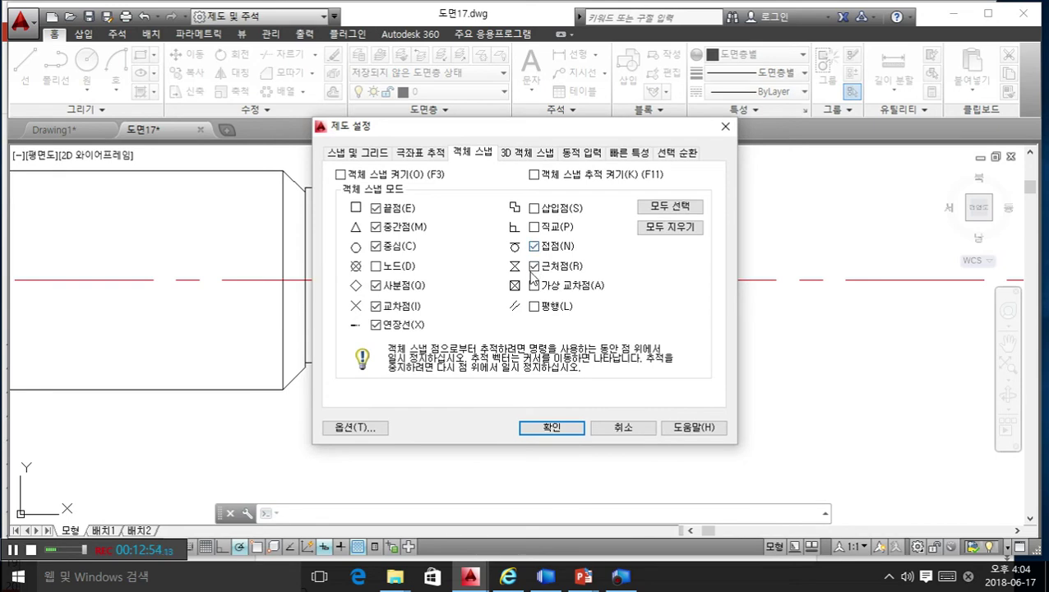
pyautogui.click(550, 428)
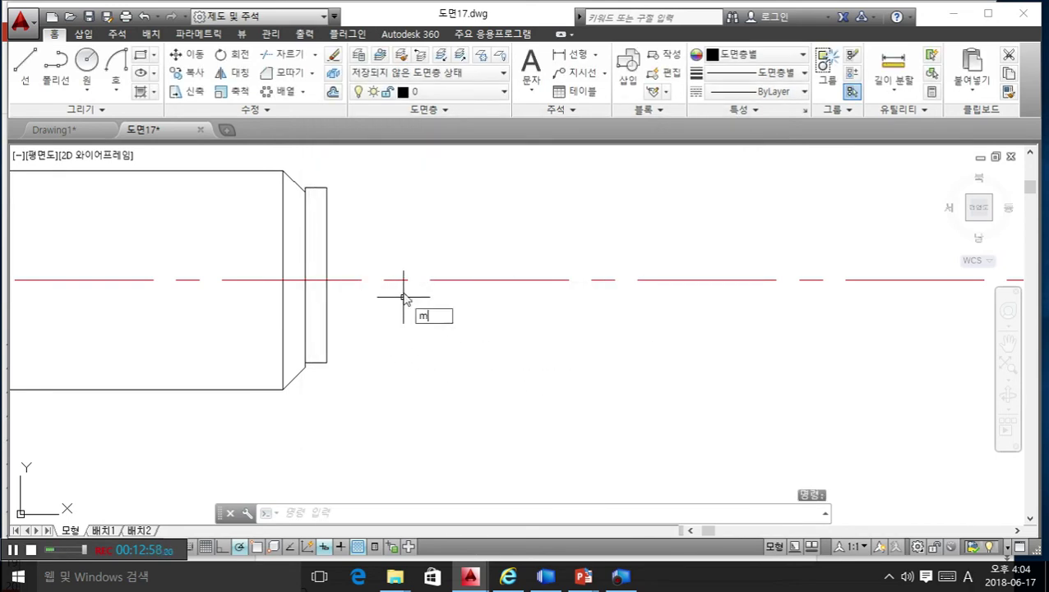
# - Move the 3 × 24 rectangle further right, leaving a gap from the shaft end
pyautogui.press('Return')
pyautogui.click(327, 222)
pyautogui.press('Return')
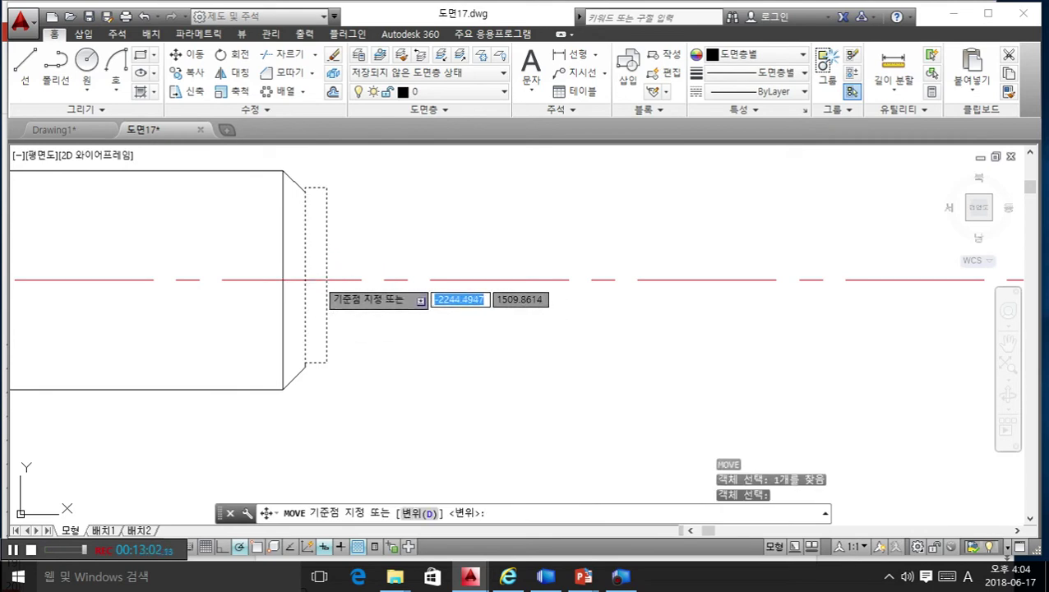
pyautogui.press('Return')
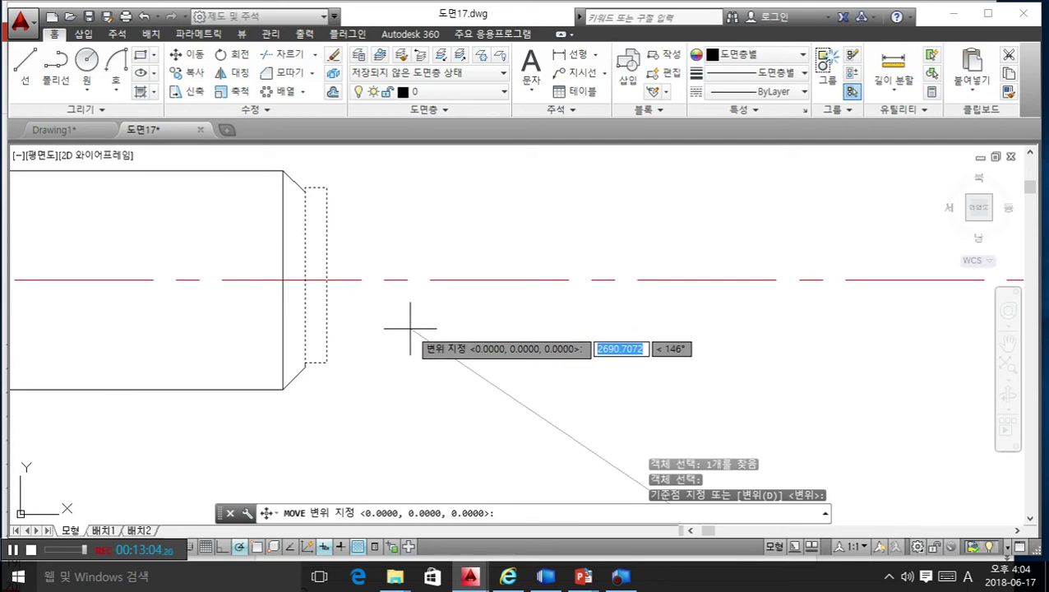
pyautogui.press('Escape')
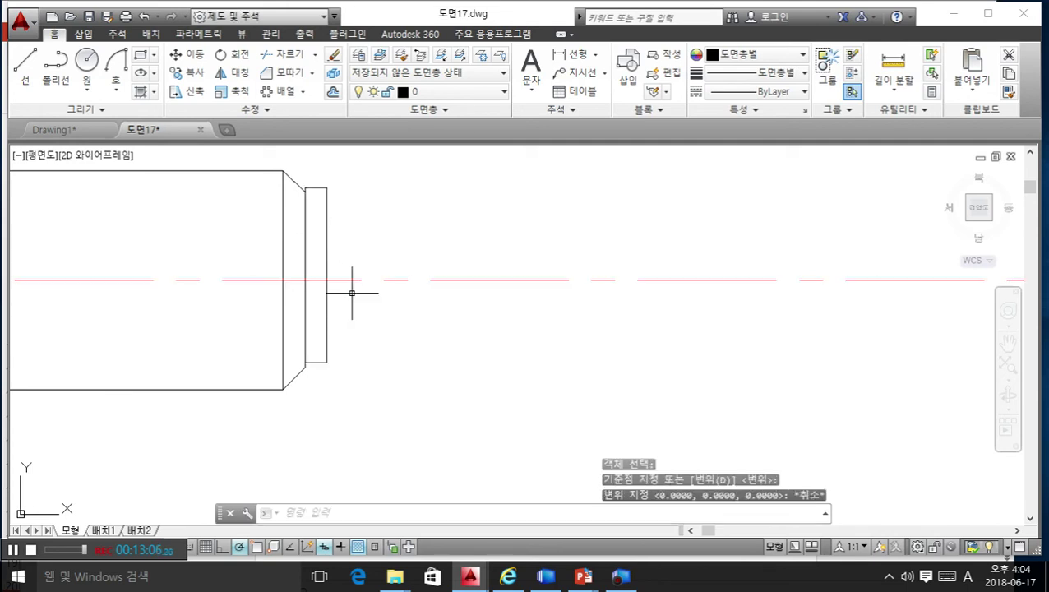
pyautogui.press('Return')
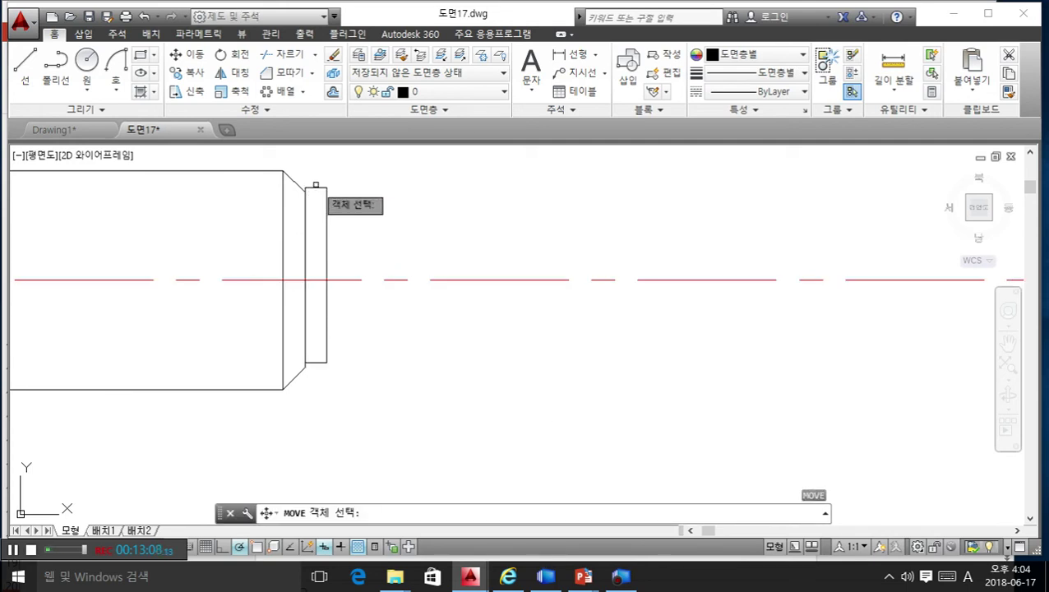
pyautogui.click(315, 186)
pyautogui.press('Return')
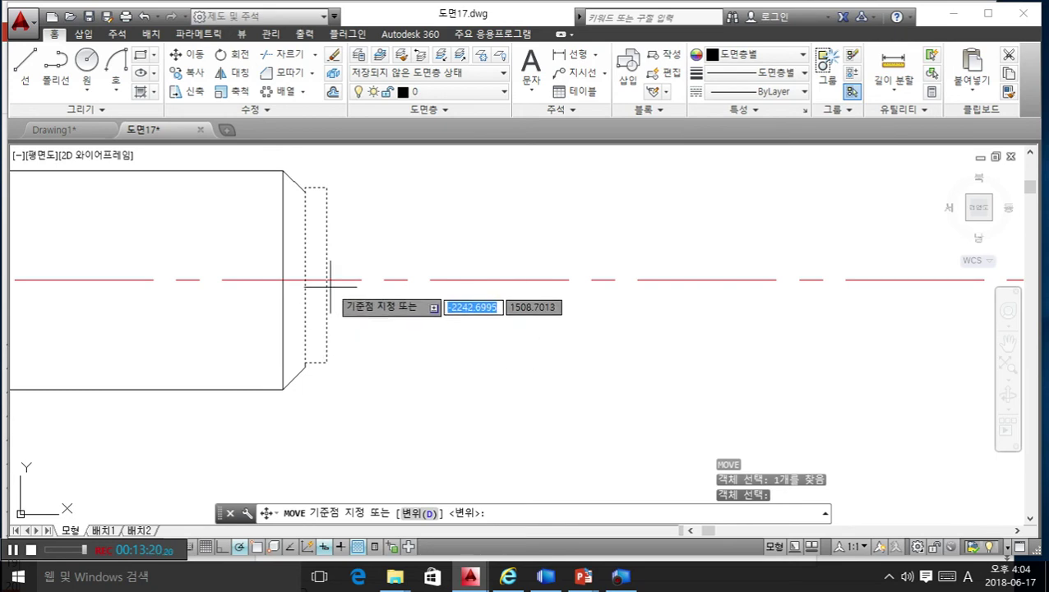
pyautogui.click(324, 361)
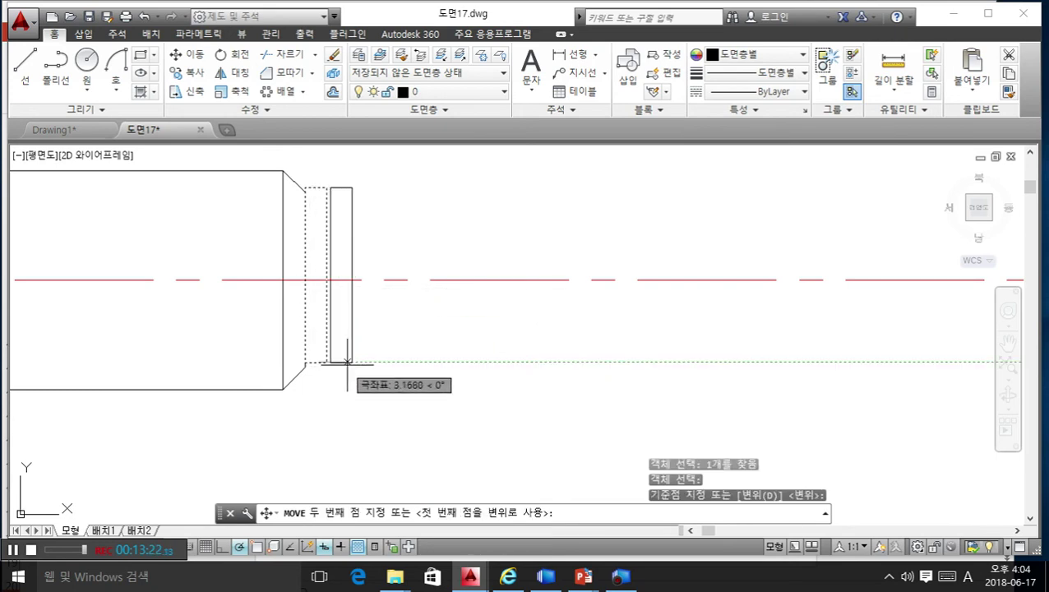
pyautogui.click(385, 362)
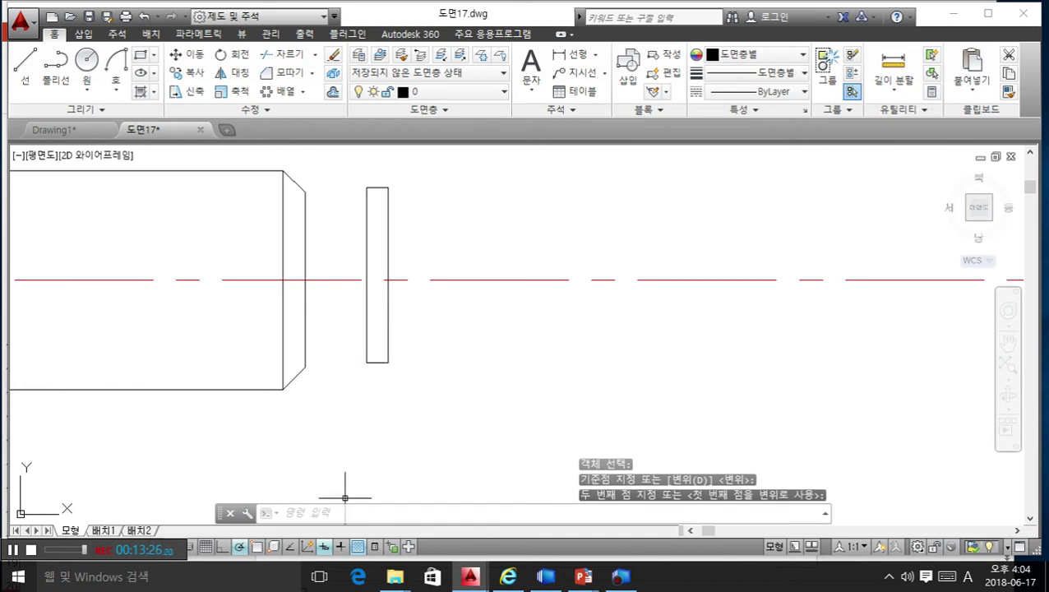
# - Turn object snap back on with Extension snapping enabled
pyautogui.click(258, 547)
pyautogui.rightClick(257, 547)
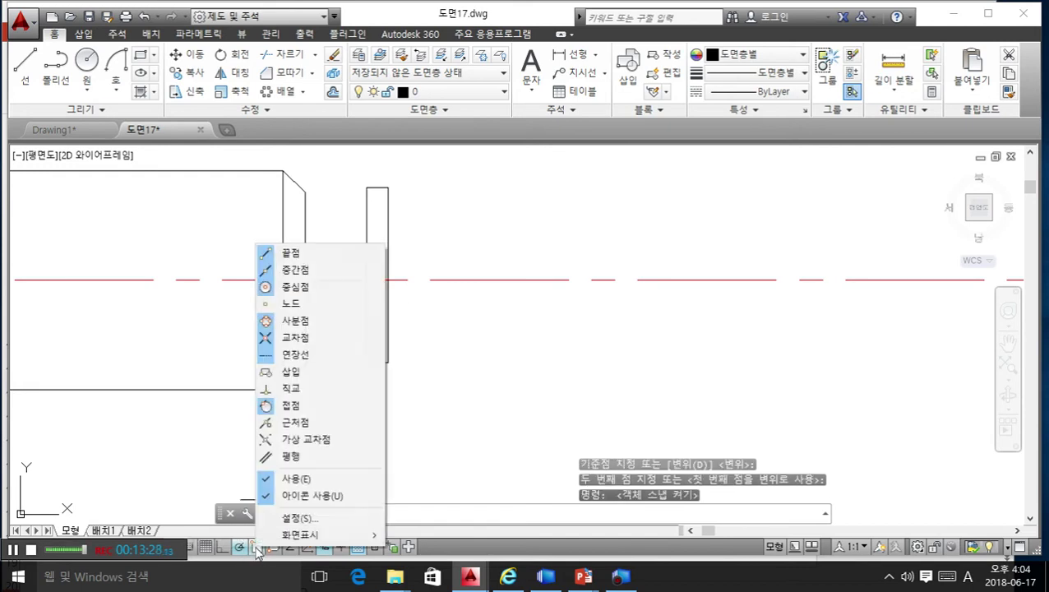
pyautogui.click(297, 519)
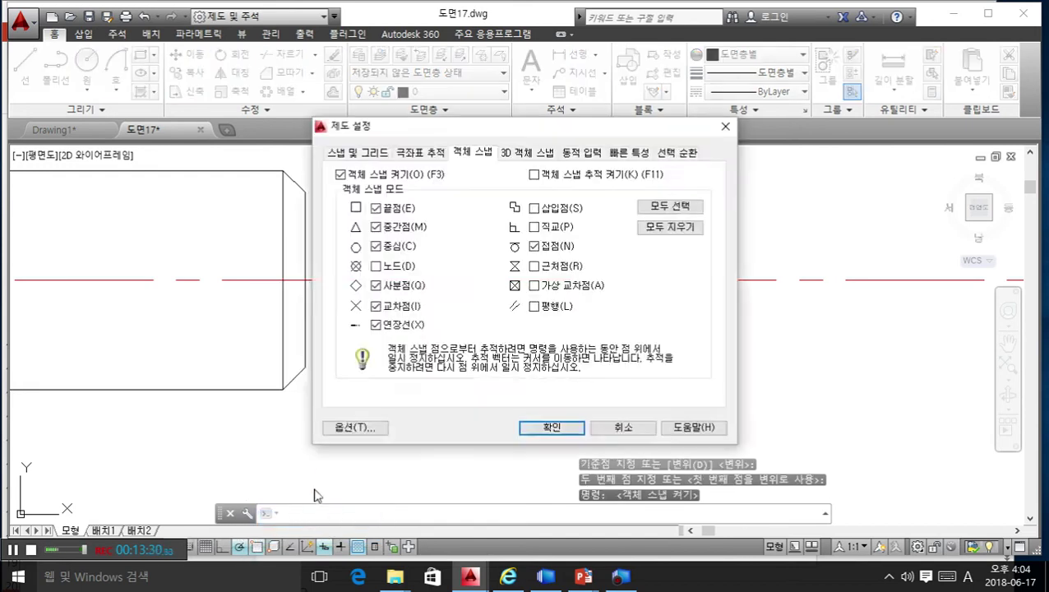
pyautogui.click(376, 324)
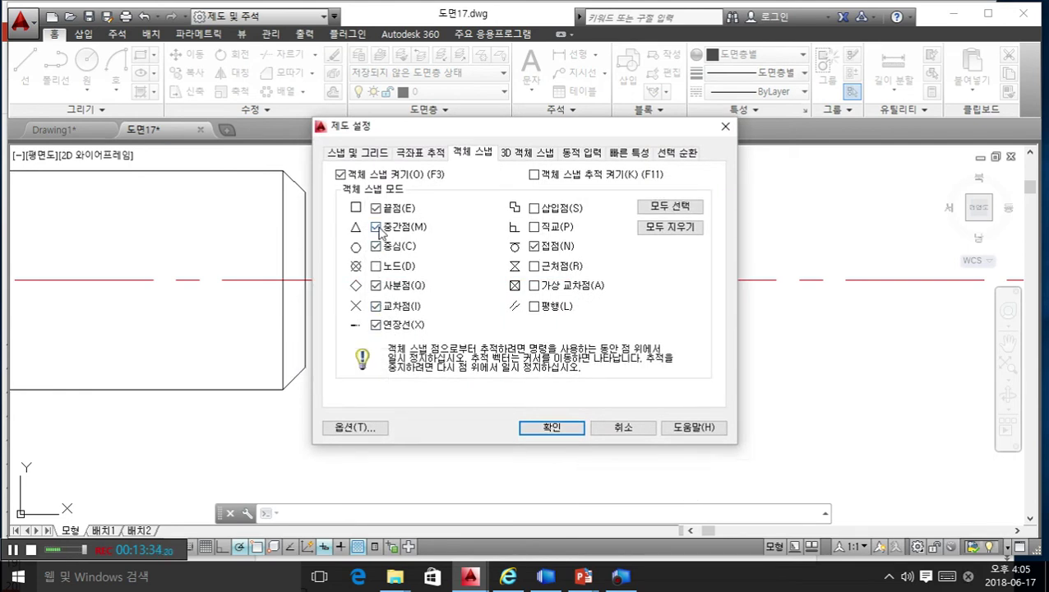
pyautogui.click(542, 428)
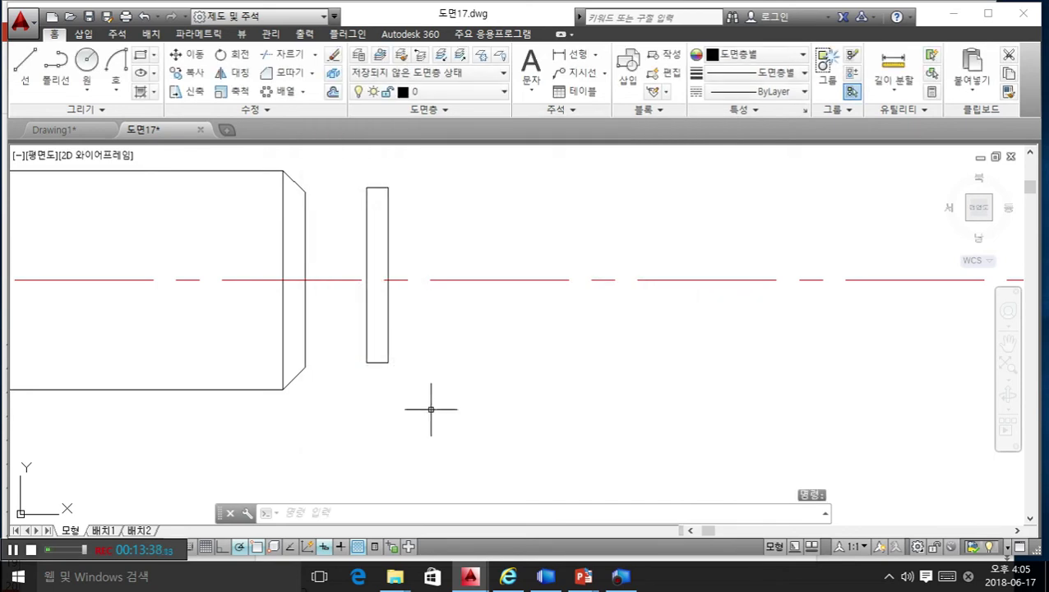
pyautogui.write('m')
# - Move the rectangle from its centre-line crossing flush against the chamfered shaft end
pyautogui.press('Return')
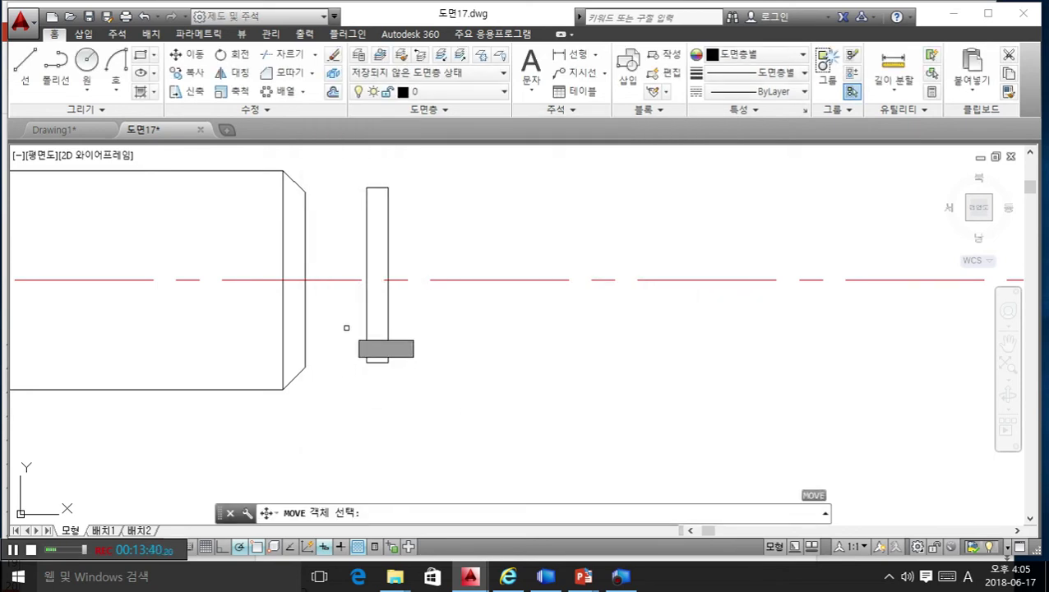
pyautogui.click(367, 305)
pyautogui.press('Return')
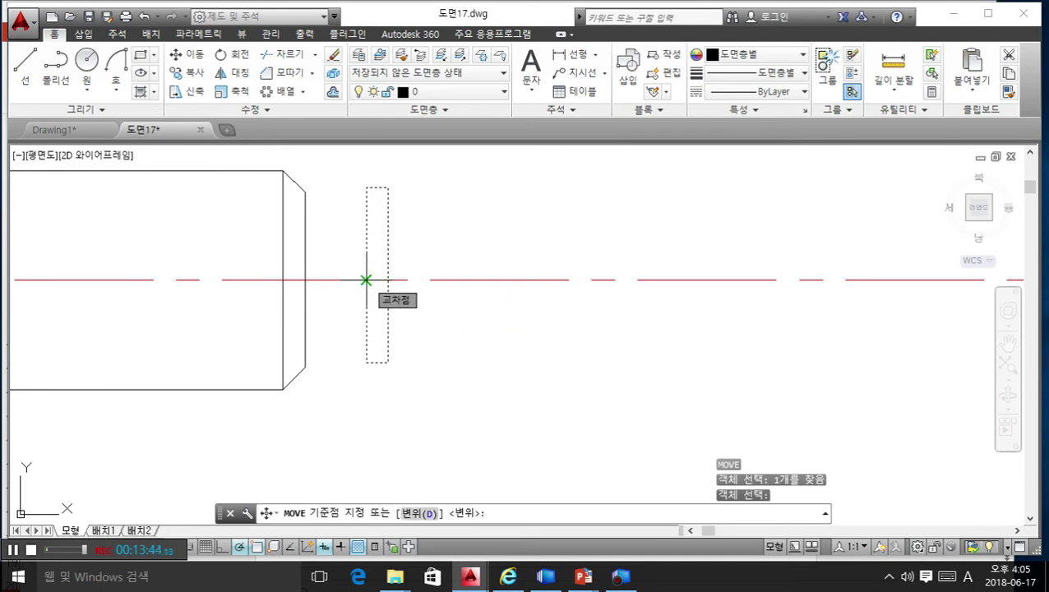
pyautogui.click(366, 280)
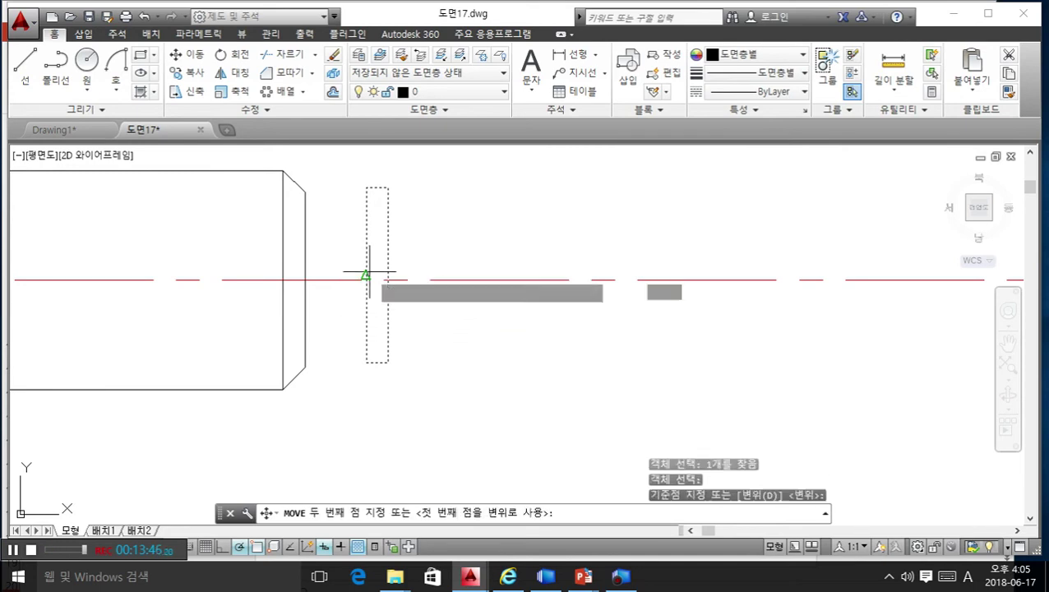
pyautogui.click(304, 274)
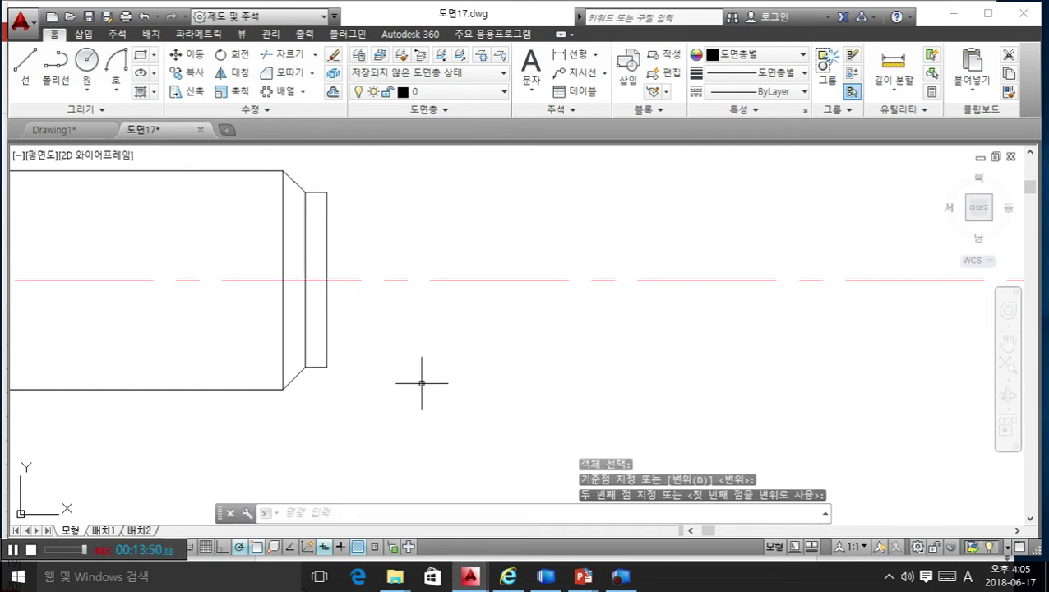
# - Zoom out, pan to the reference shaft, and zoom in on its 105 and 3 dimensions
pyautogui.scroll(2, 420, 383)
pyautogui.scroll(-1, 510, 388)
pyautogui.scroll(-1, 511, 389)
pyautogui.scroll(-1, 596, 390)
pyautogui.scroll(-1, 449, 368)
pyautogui.scroll(-3, 448, 368)
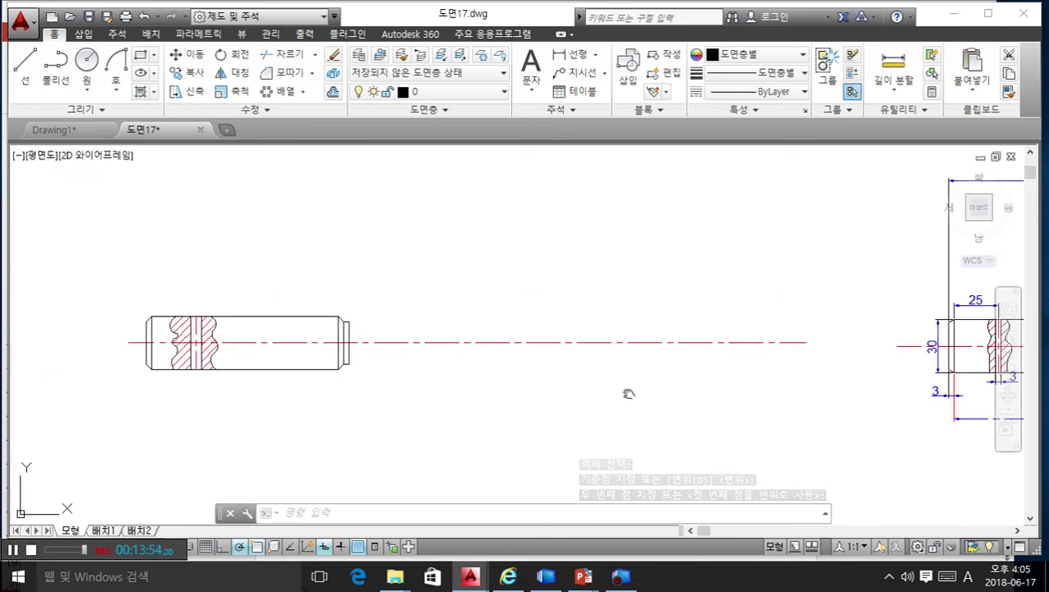
pyautogui.moveTo(627, 393); pyautogui.dragTo(410, 372, button='middle')
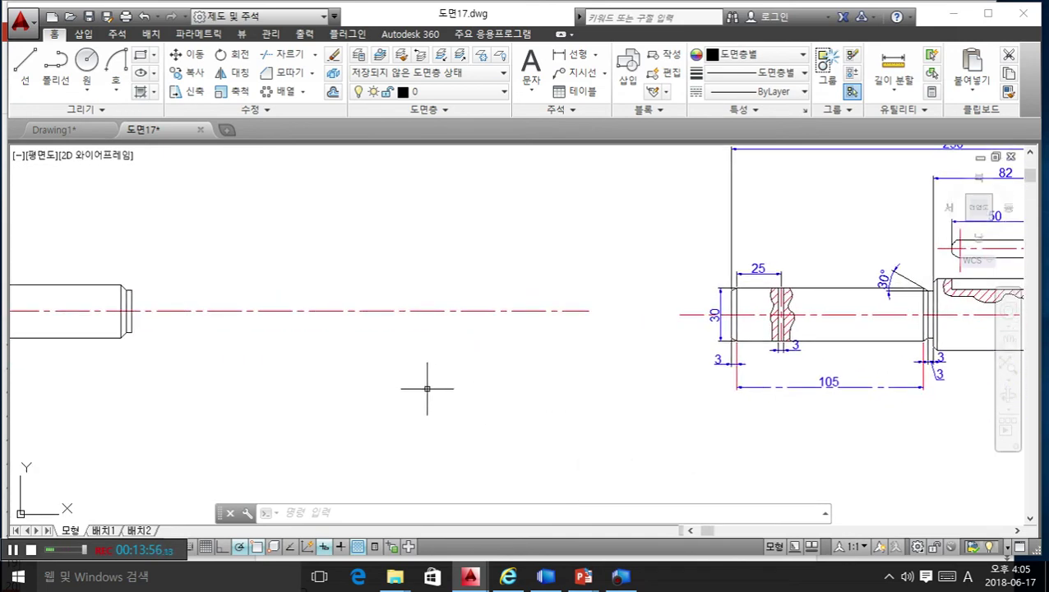
pyautogui.moveTo(640, 428); pyautogui.dragTo(399, 403, button='middle')
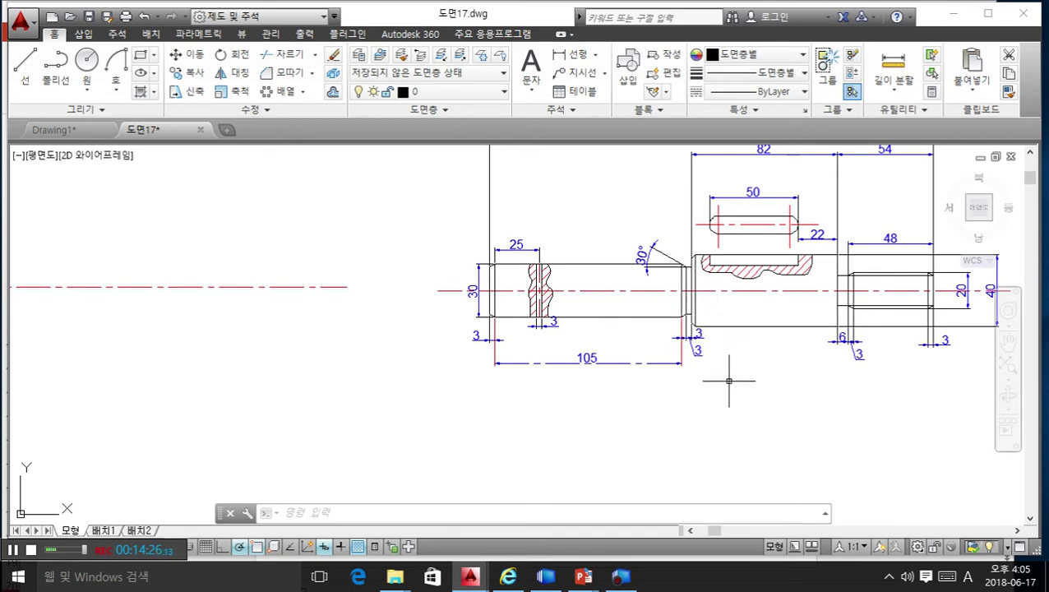
pyautogui.scroll(2, 733, 369)
pyautogui.scroll(3, 724, 381)
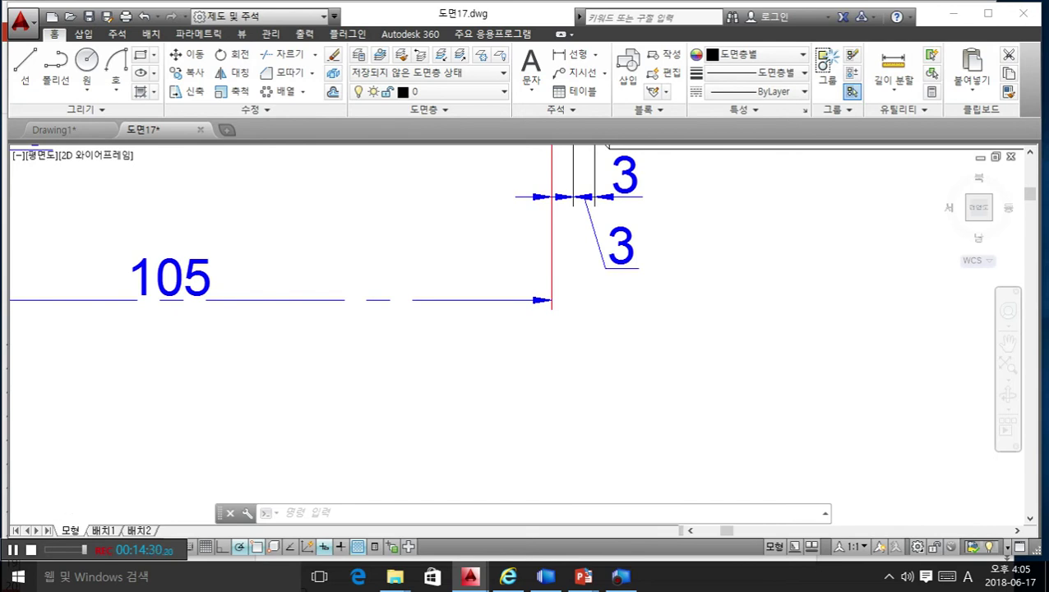
pyautogui.scroll(-4, 713, 369)
# - Add a vertical linear dimension of 2 at the reference shaft's shoulder groove
pyautogui.click(573, 54)
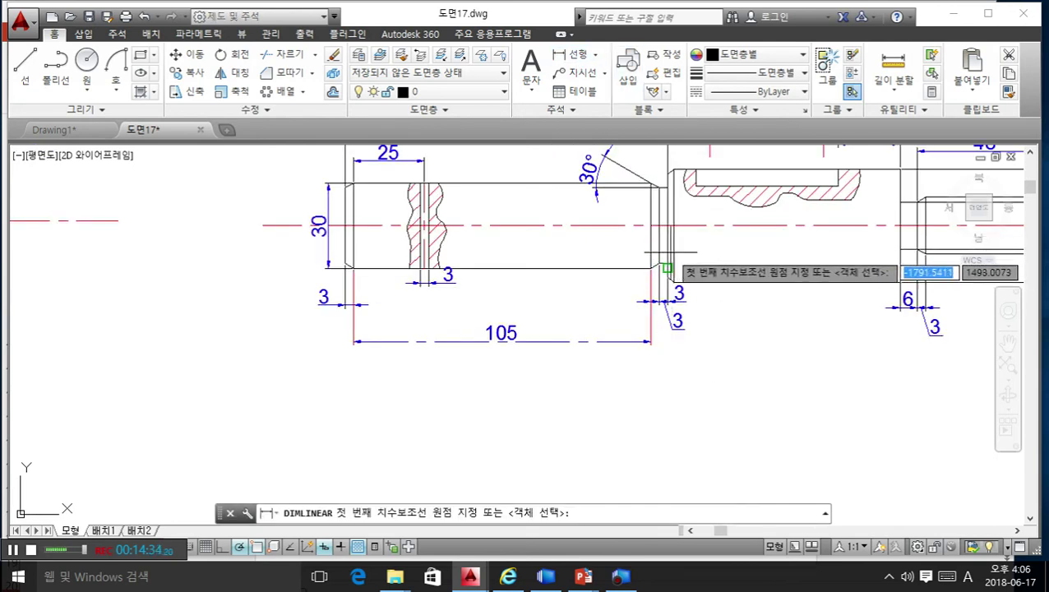
pyautogui.click(667, 270)
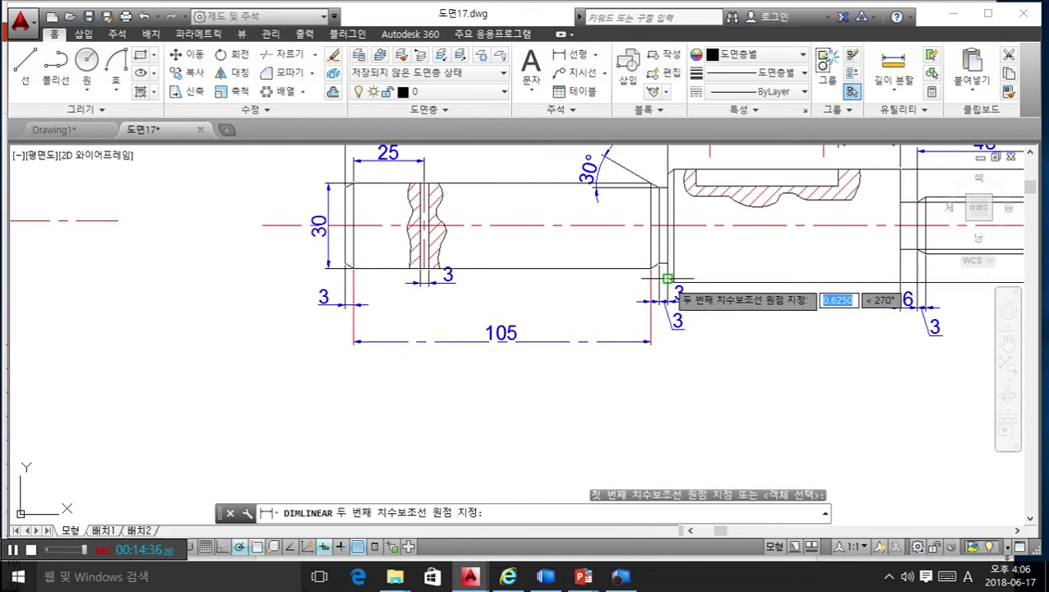
pyautogui.click(672, 284)
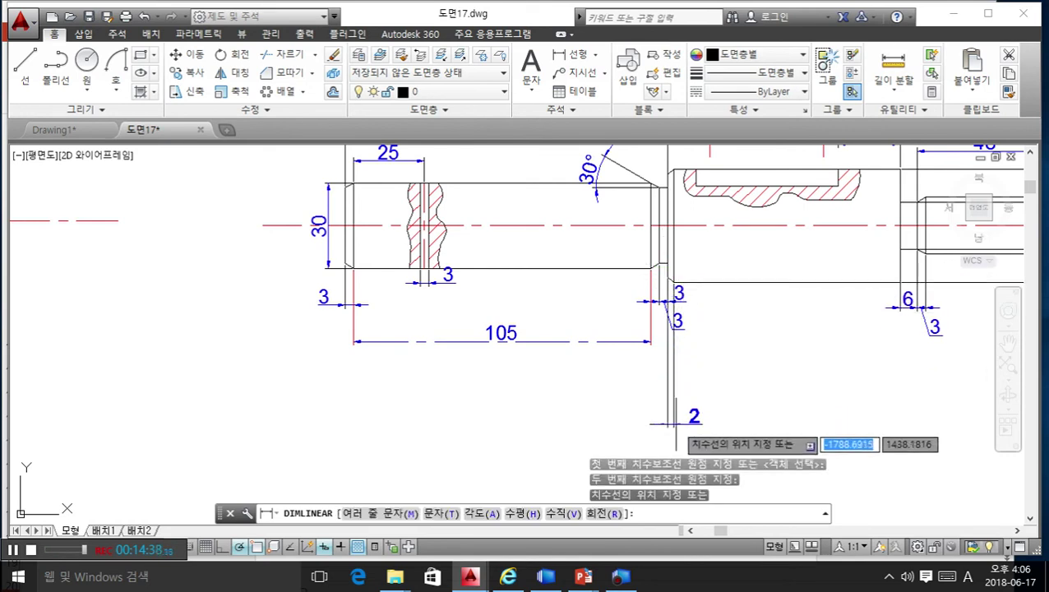
pyautogui.click(700, 423)
pyautogui.scroll(2, 702, 395)
pyautogui.scroll(-5, 704, 389)
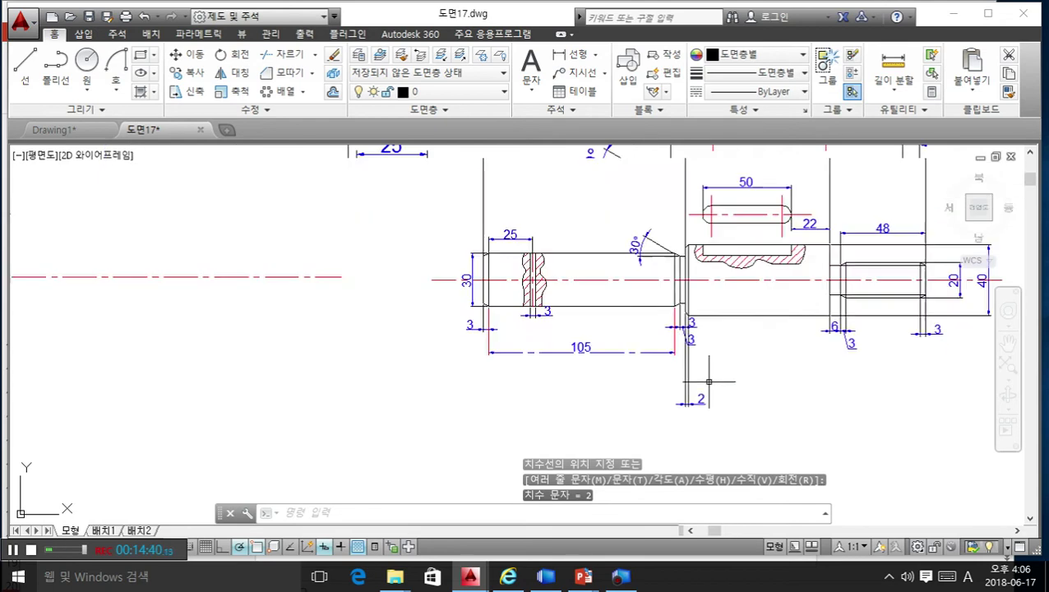
pyautogui.scroll(-2, 748, 247)
pyautogui.scroll(2, 726, 339)
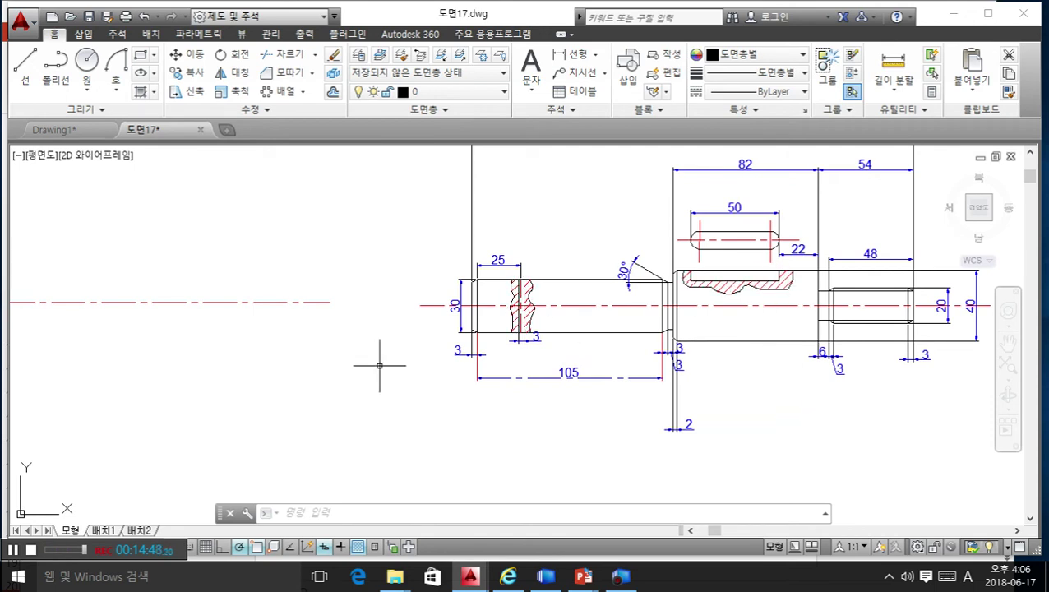
pyautogui.scroll(-2, 204, 372)
pyautogui.moveTo(243, 374); pyautogui.dragTo(472, 377, button='middle')
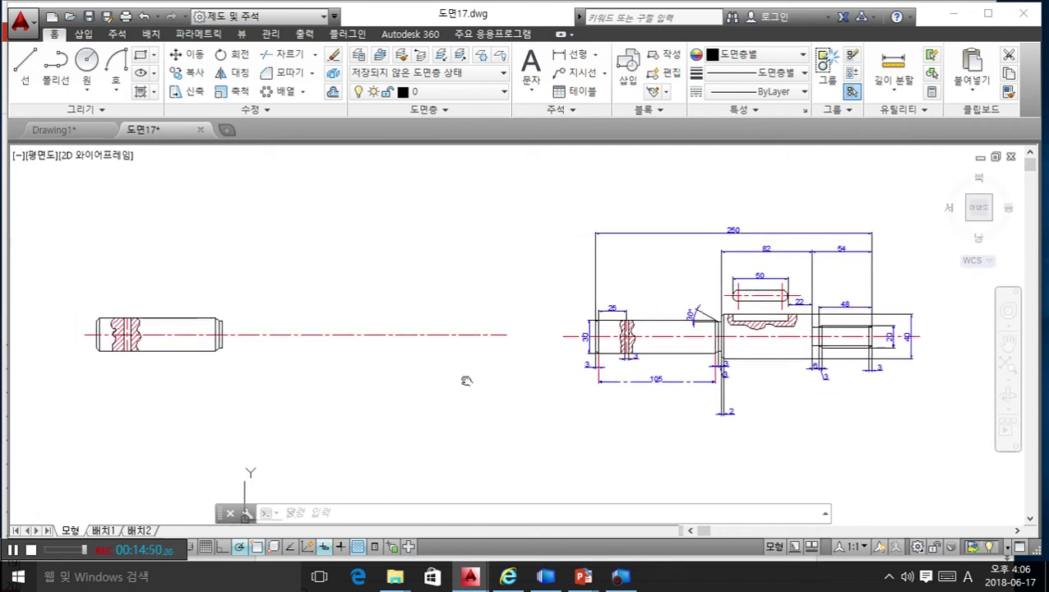
pyautogui.click(140, 54)
pyautogui.click(338, 404)
pyautogui.write('80')
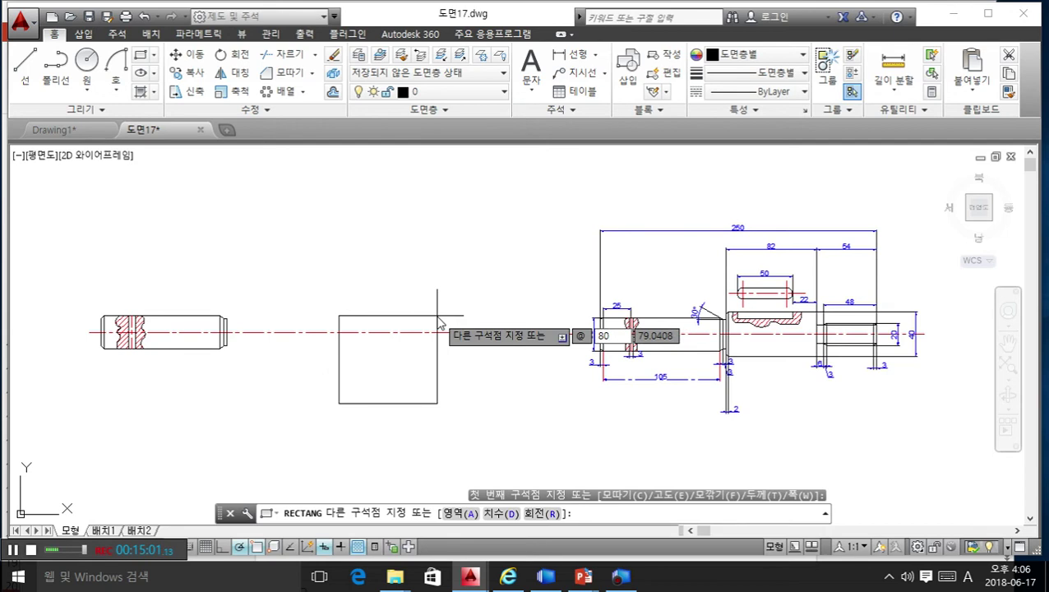
pyautogui.press('Tab')
pyautogui.write('4')
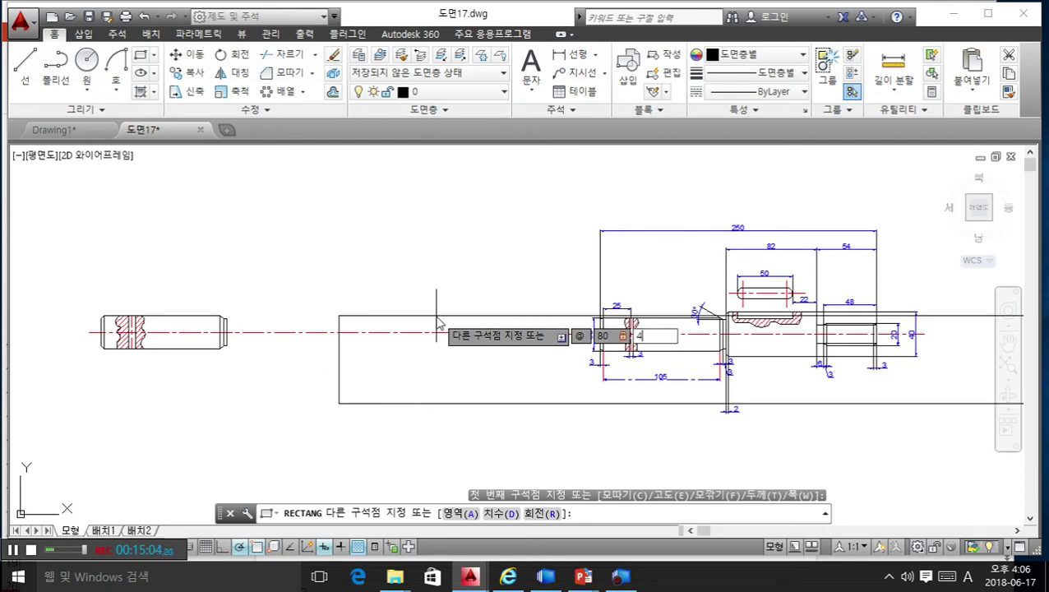
pyautogui.write('0')
pyautogui.press('Return')
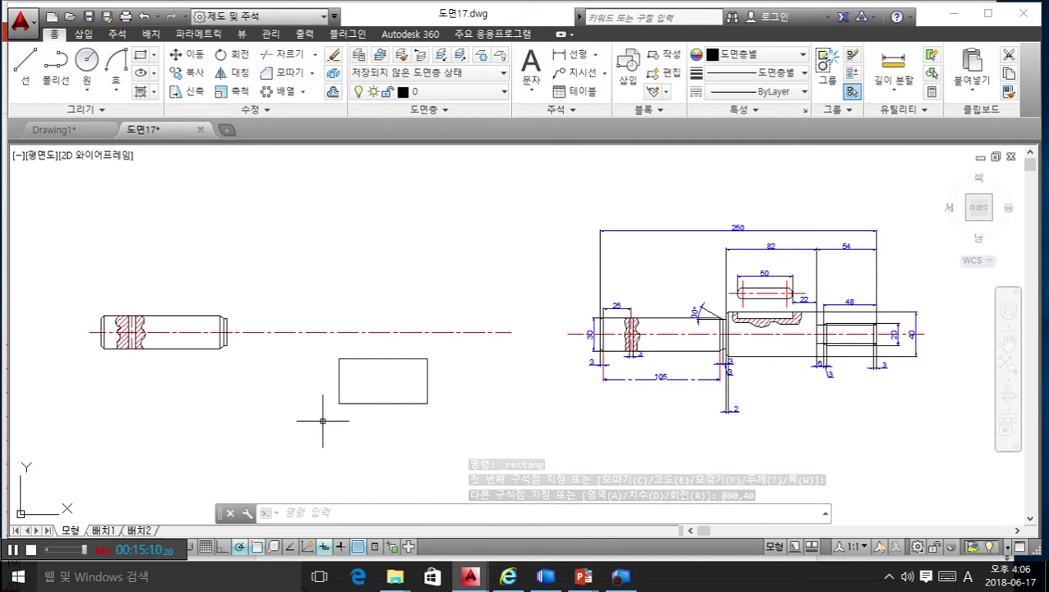
# - Draw a thin 2 by 40 rectangle left of the block
pyautogui.click(142, 58)
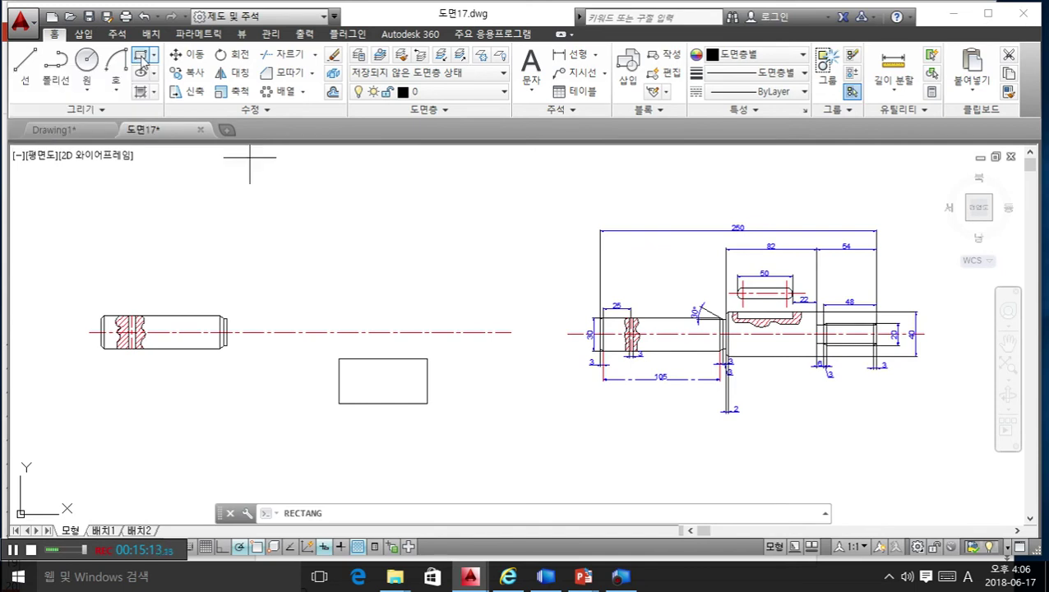
pyautogui.click(267, 398)
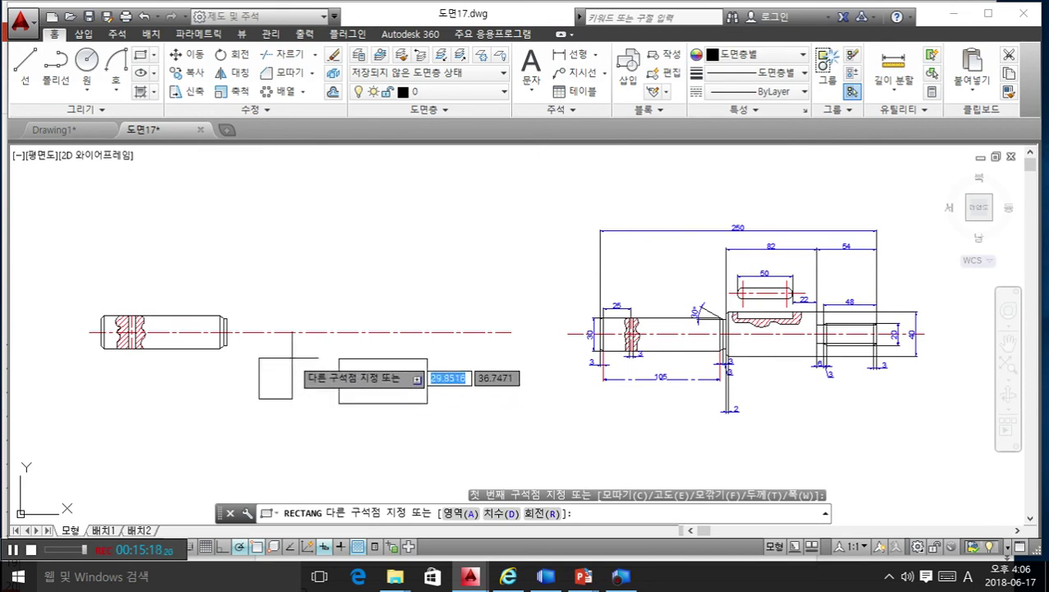
pyautogui.write('@2')
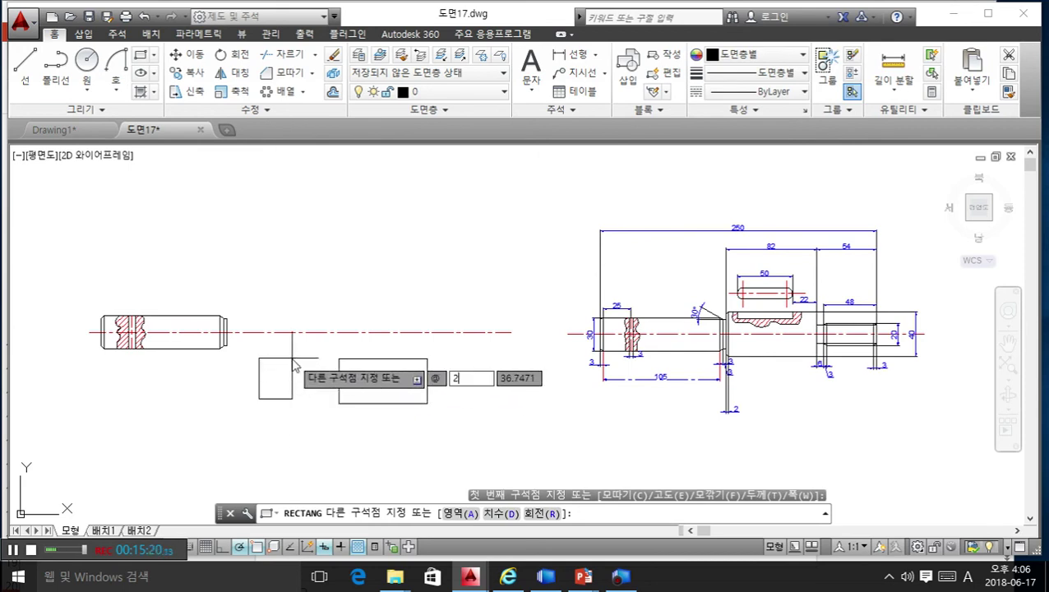
pyautogui.press('Tab')
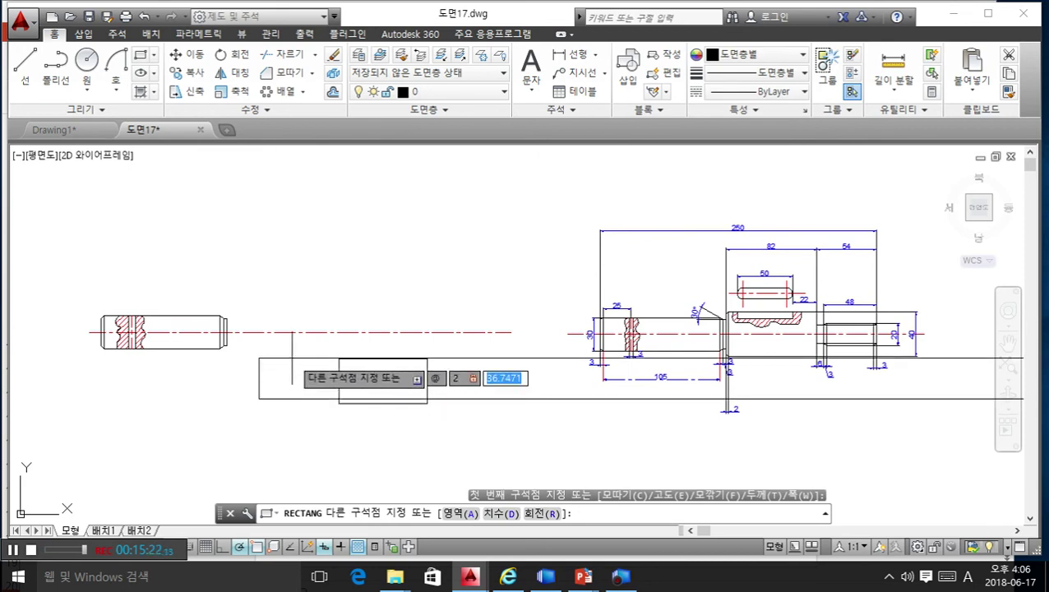
pyautogui.write('40')
pyautogui.press('Return')
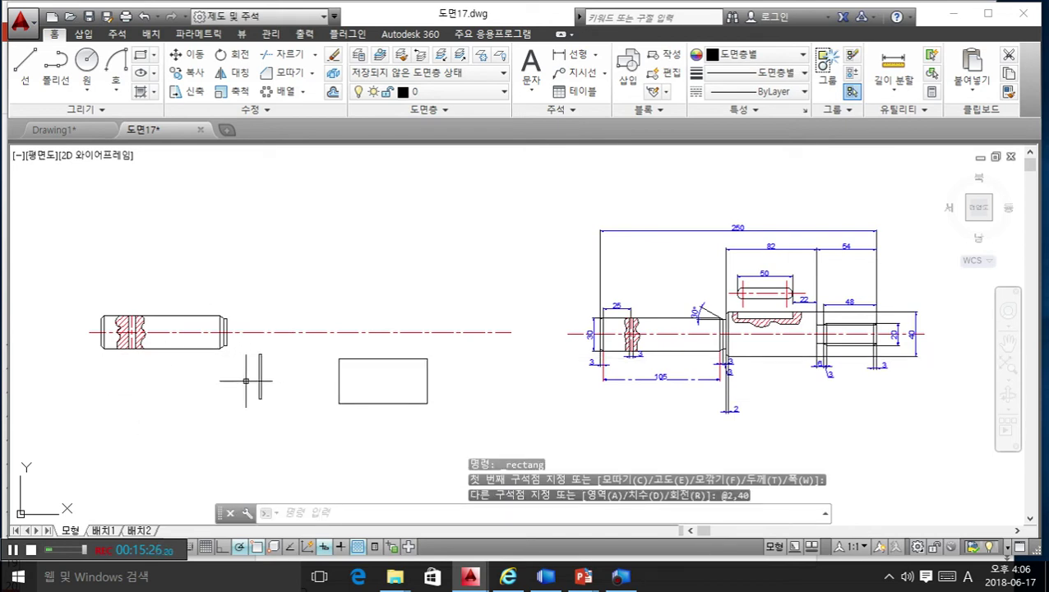
pyautogui.write('m')
# - Move the 2 by 40 strip flush against the 80 by 40 block's left edge
pyautogui.press('Return')
pyautogui.click(260, 383)
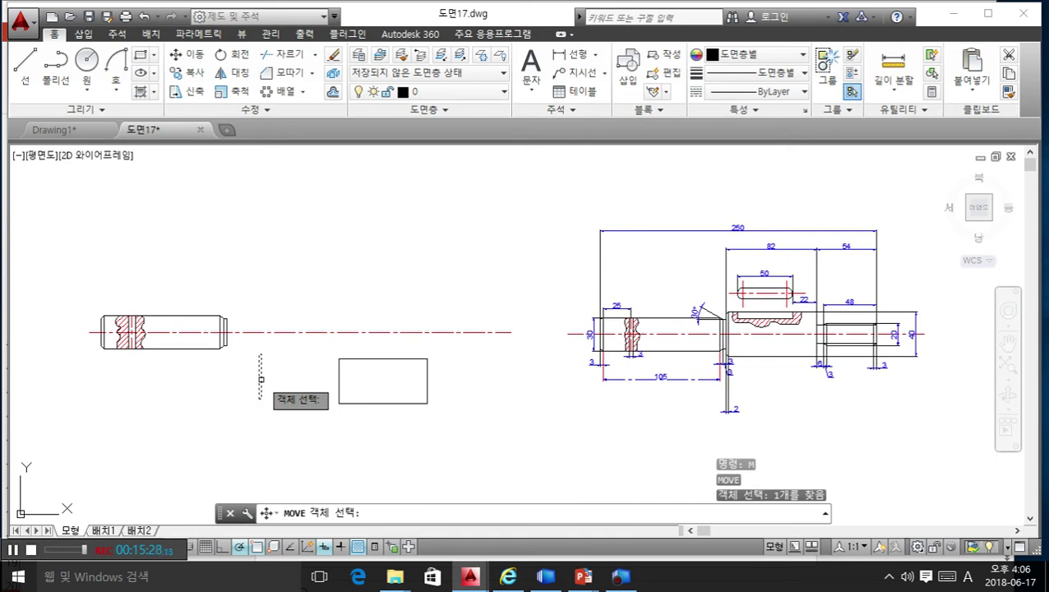
pyautogui.press('Return')
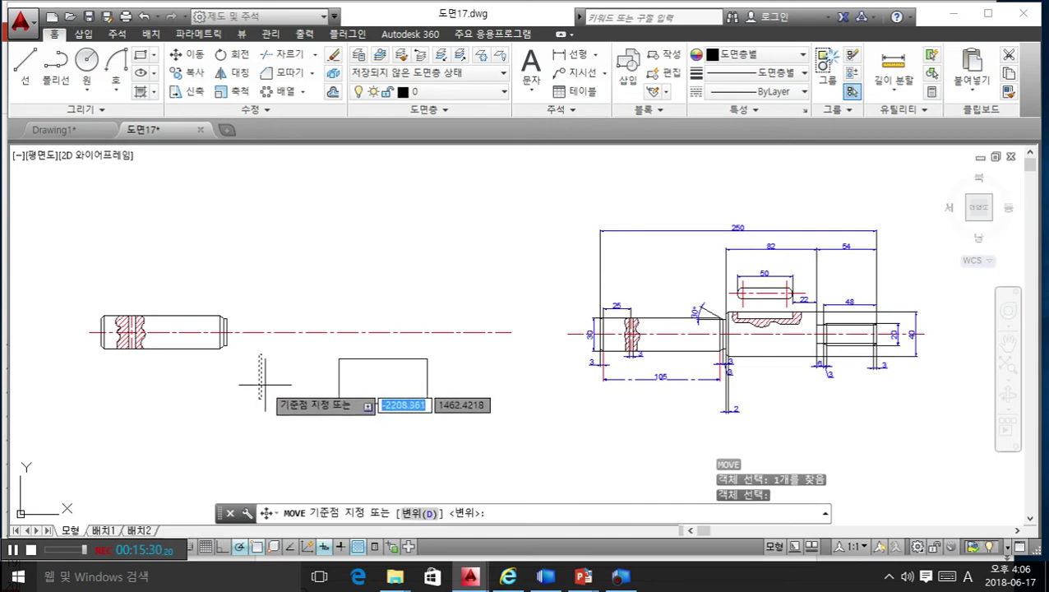
pyautogui.click(259, 378)
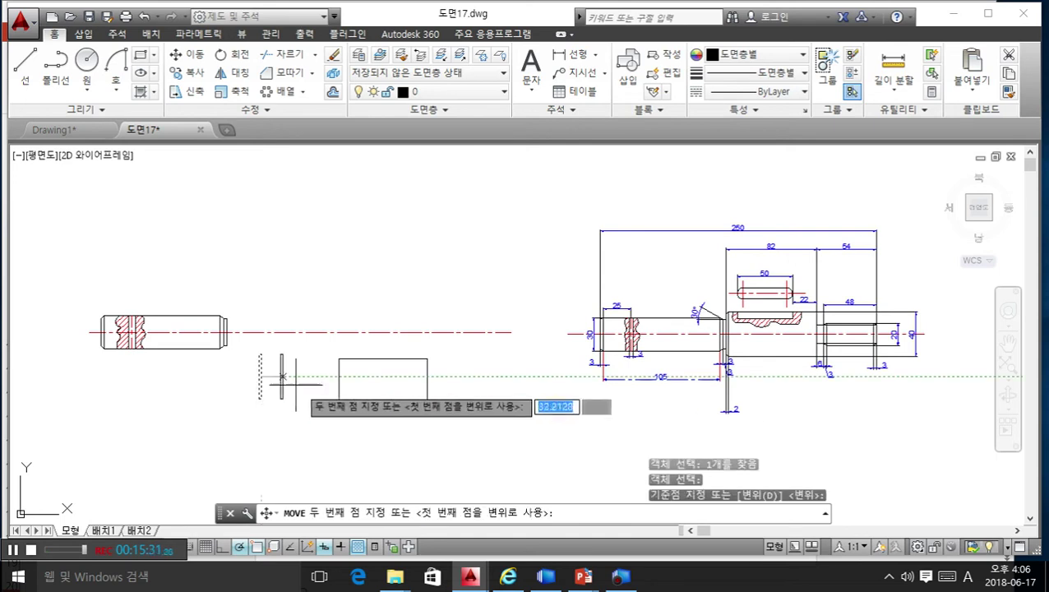
pyautogui.click(339, 379)
pyautogui.click(355, 451)
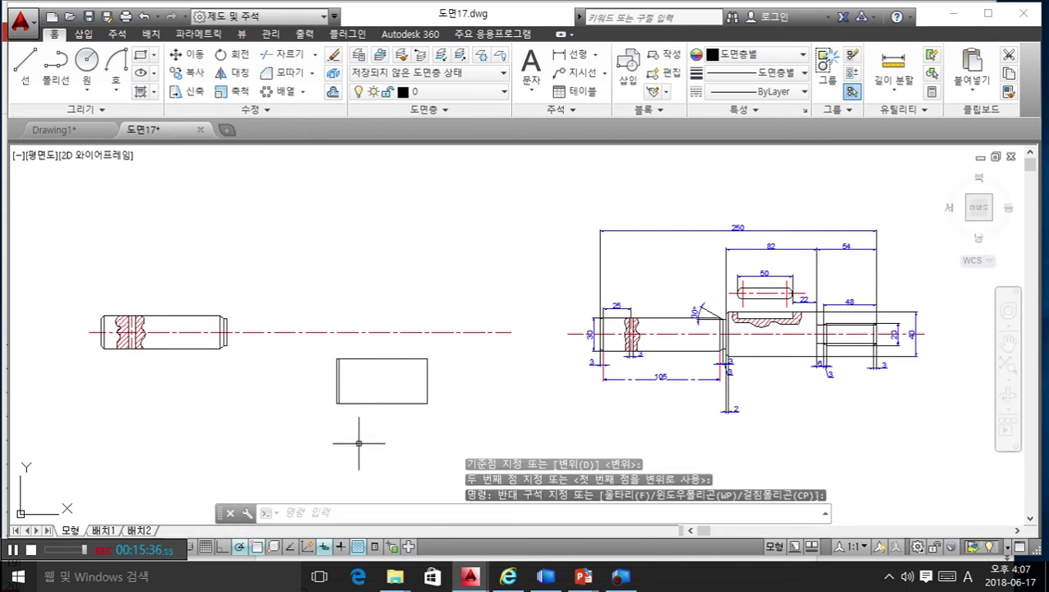
pyautogui.click(284, 72)
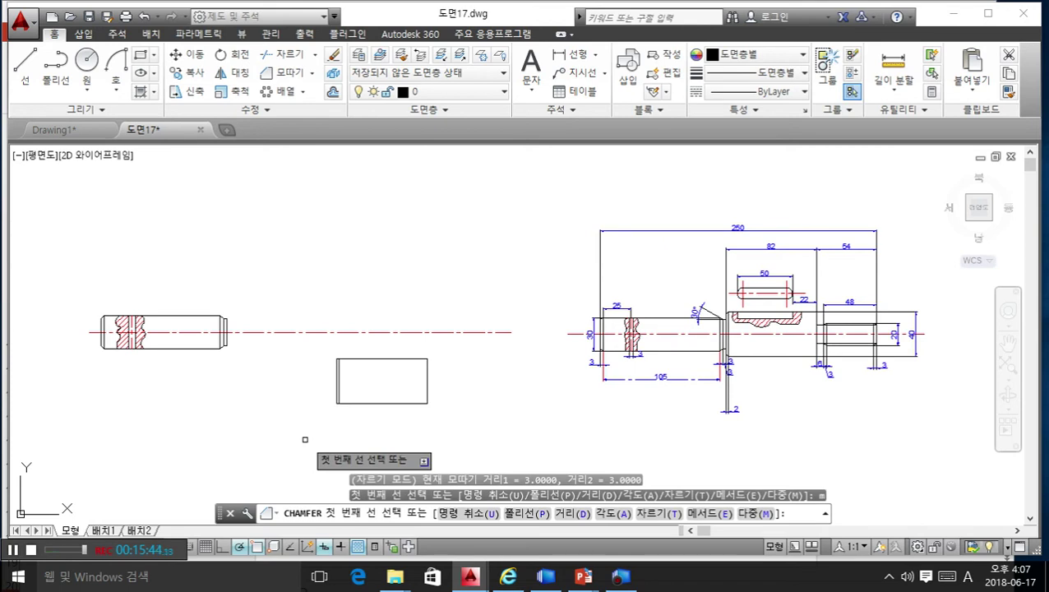
# - Set both chamfer distances to 2
pyautogui.write('d')
pyautogui.press('Return')
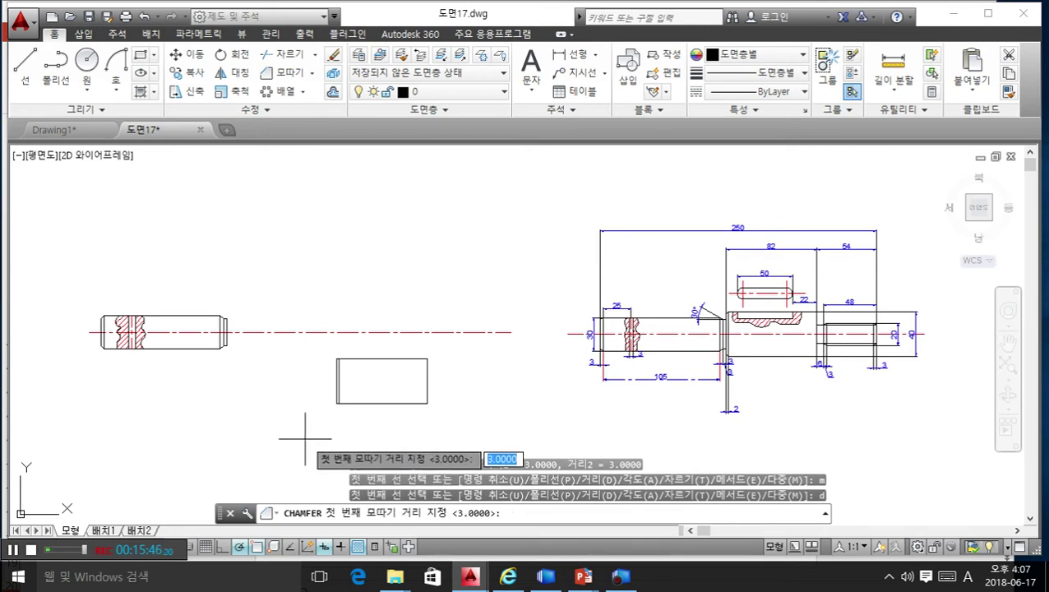
pyautogui.write('2')
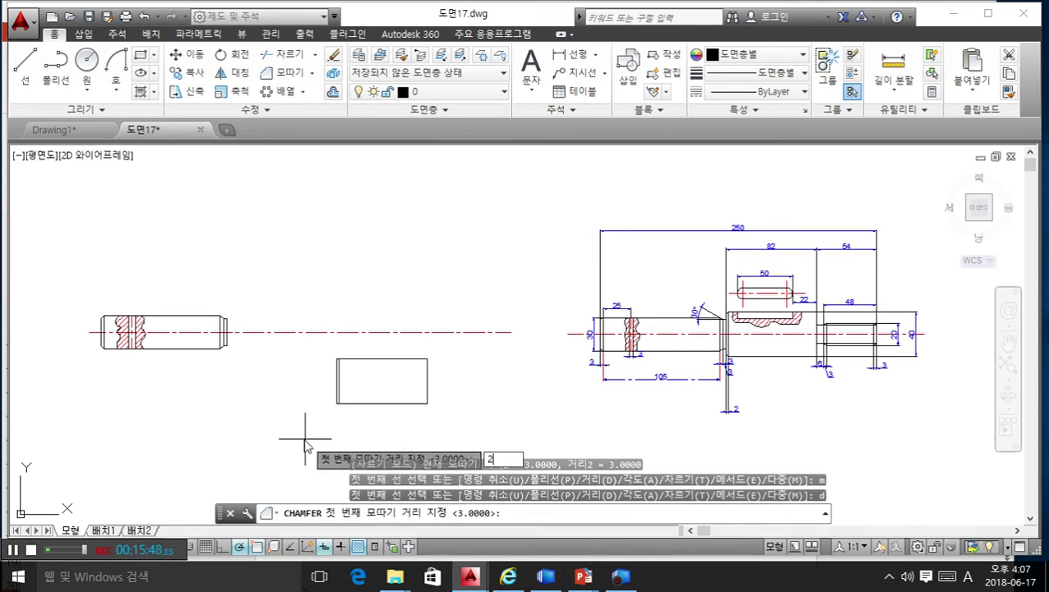
pyautogui.press('Return')
pyautogui.write('2')
pyautogui.press('Return')
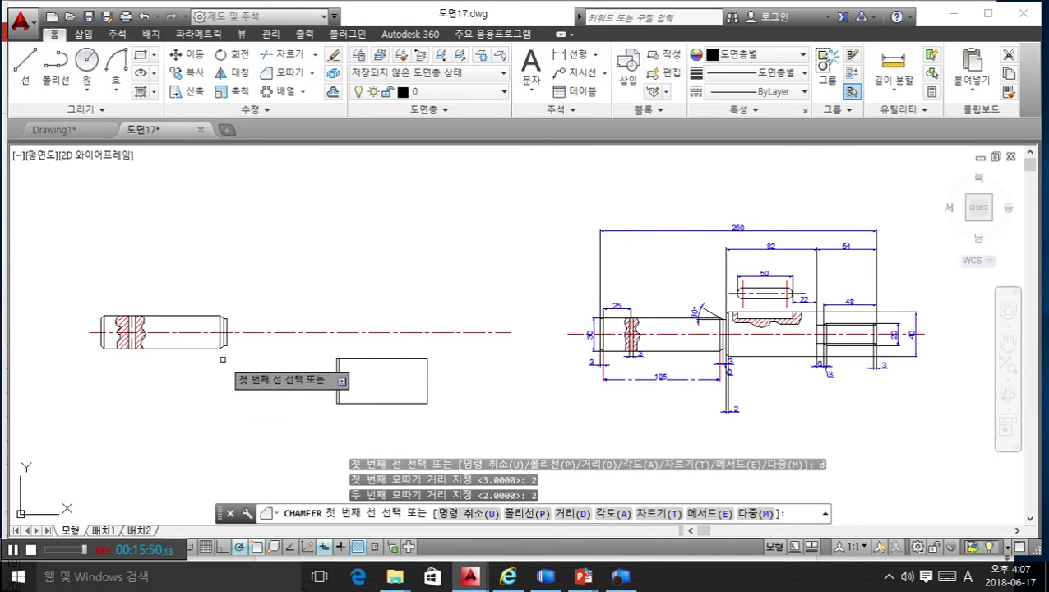
# - Chamfer the strip's top-left and bottom-left corners
pyautogui.scroll(2, 320, 396)
pyautogui.scroll(4, 317, 394)
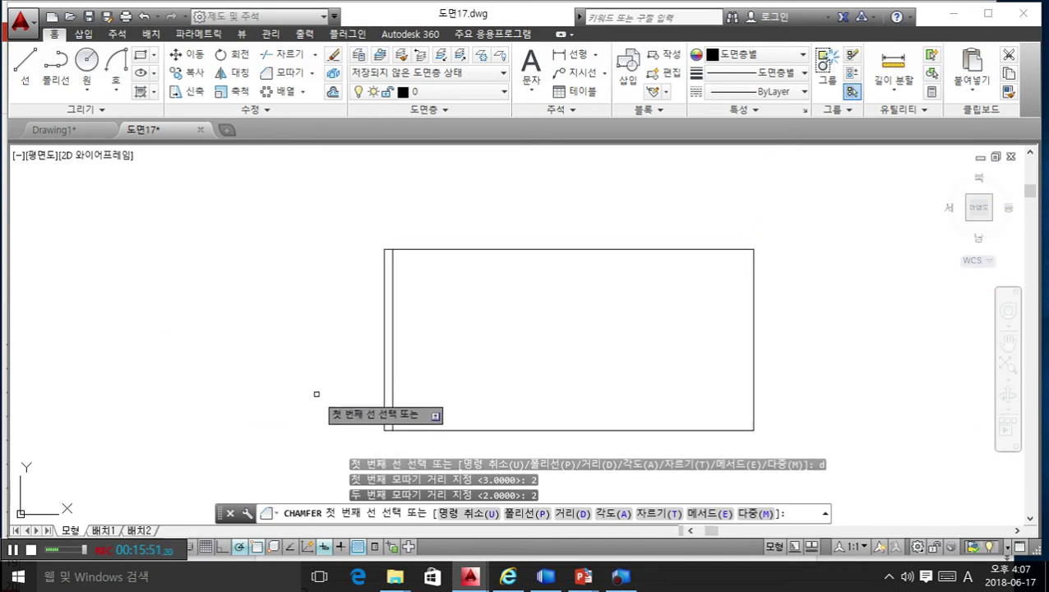
pyautogui.click(384, 259)
pyautogui.click(389, 250)
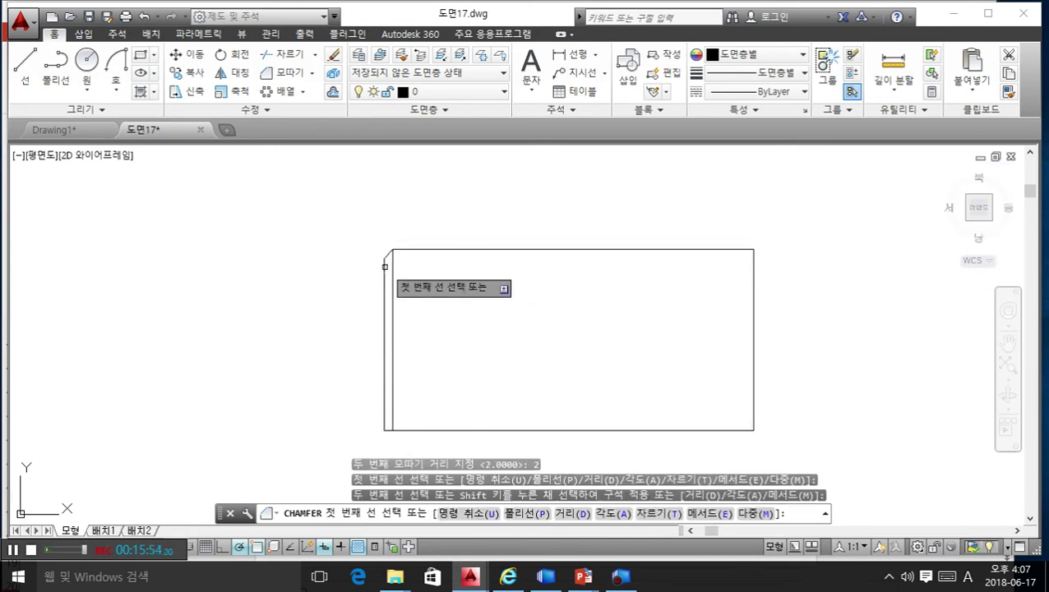
pyautogui.click(387, 426)
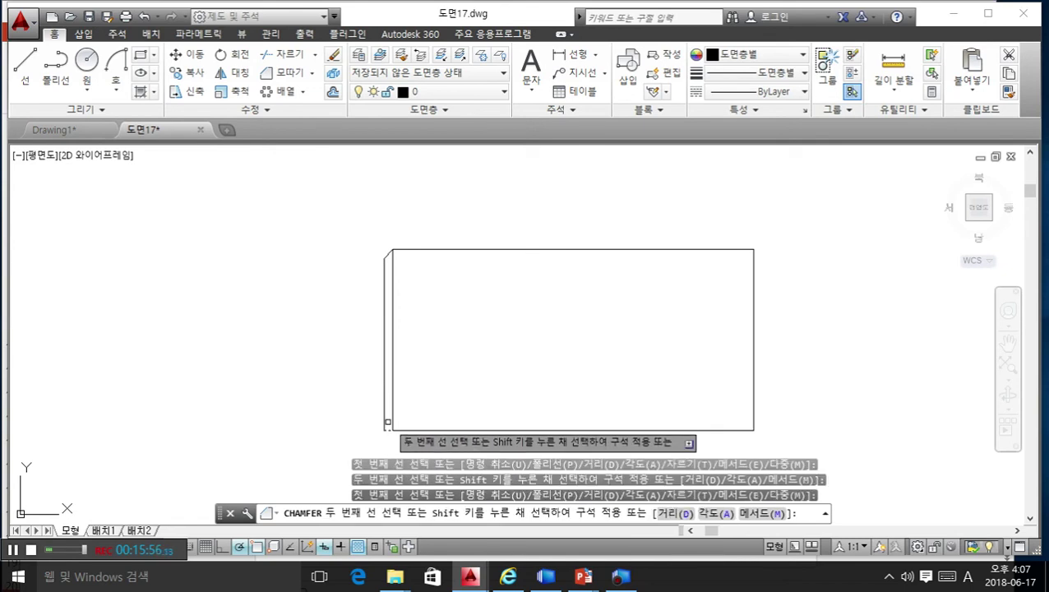
pyautogui.click(392, 429)
pyautogui.scroll(-2, 440, 389)
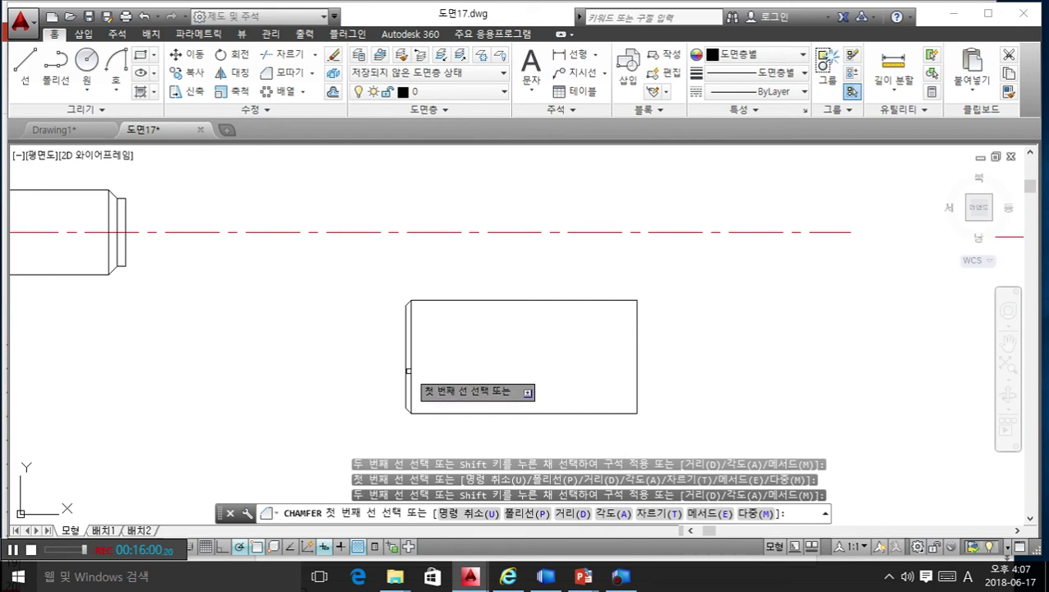
pyautogui.write('m')
pyautogui.press('Return')
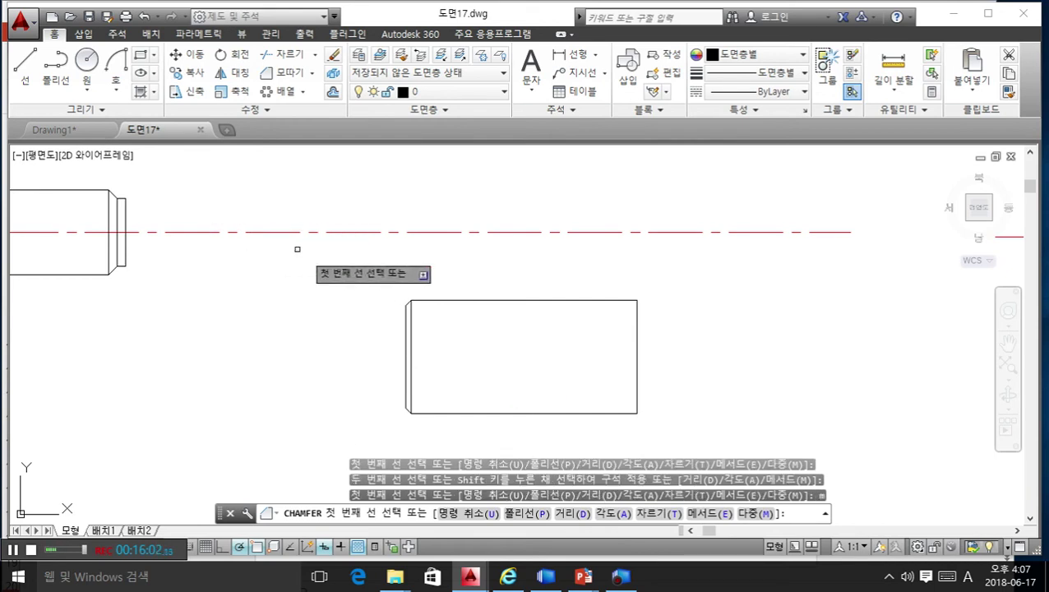
# - Move the chamfered block by its left end onto the end of the shaft
pyautogui.press('Escape')
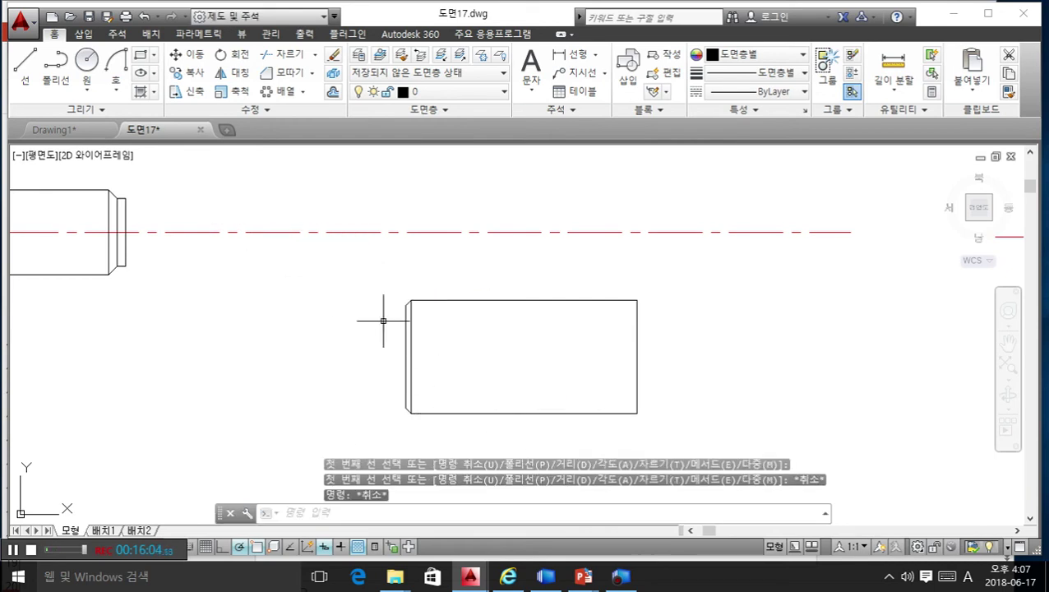
pyautogui.write('m')
pyautogui.press('Return')
pyautogui.click(362, 281)
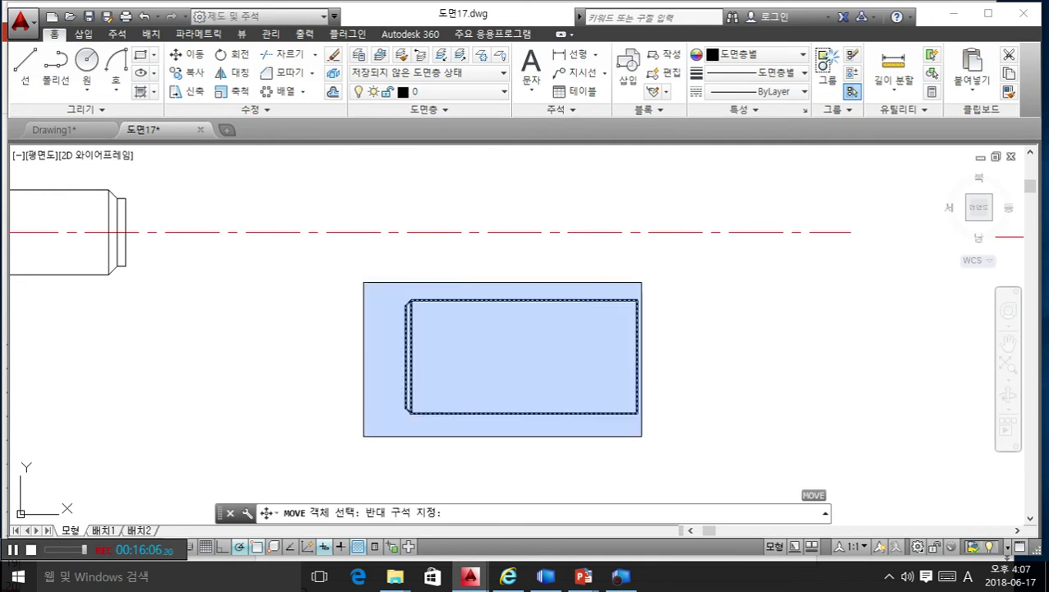
pyautogui.click(679, 433)
pyautogui.doubleClick(679, 432)
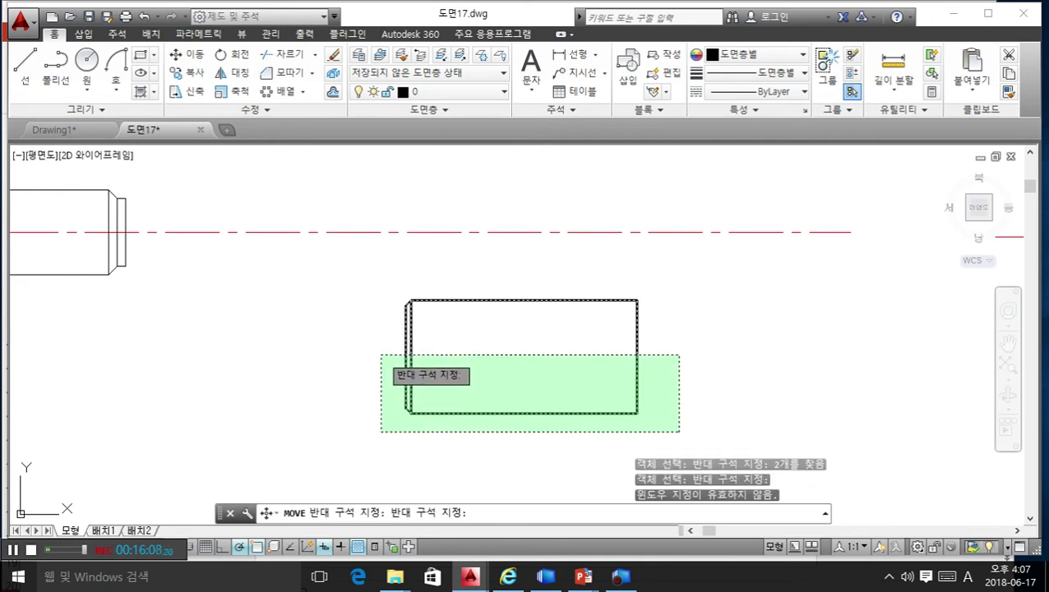
pyautogui.press('Escape')
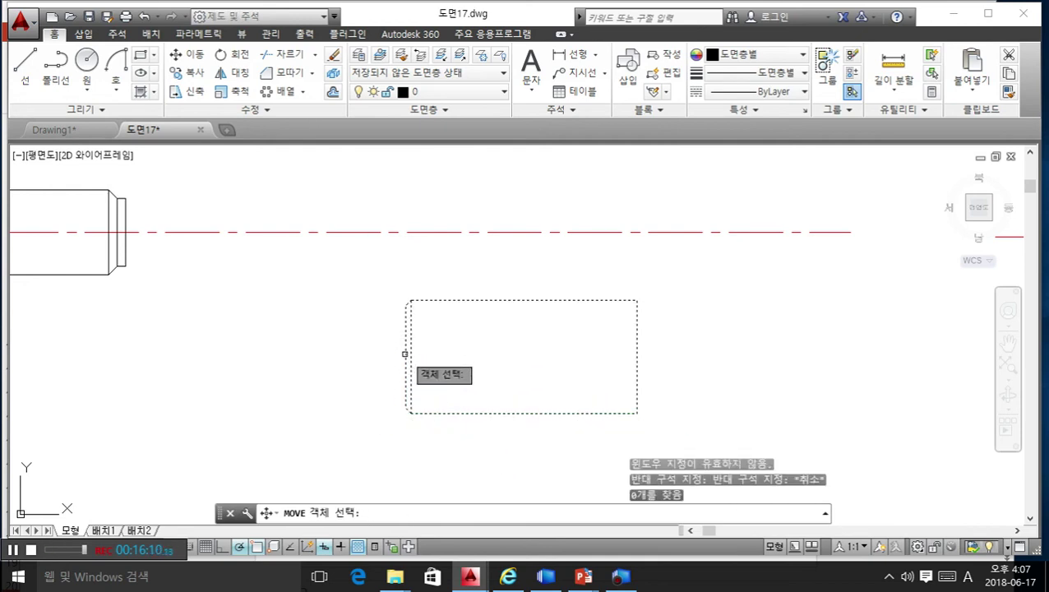
pyautogui.press('Return')
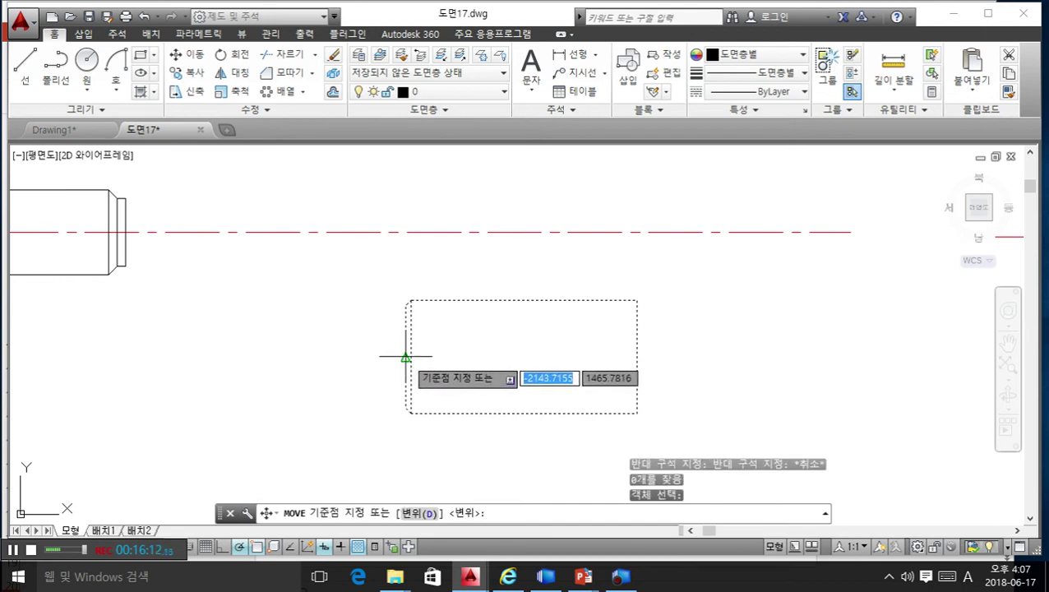
pyautogui.click(405, 356)
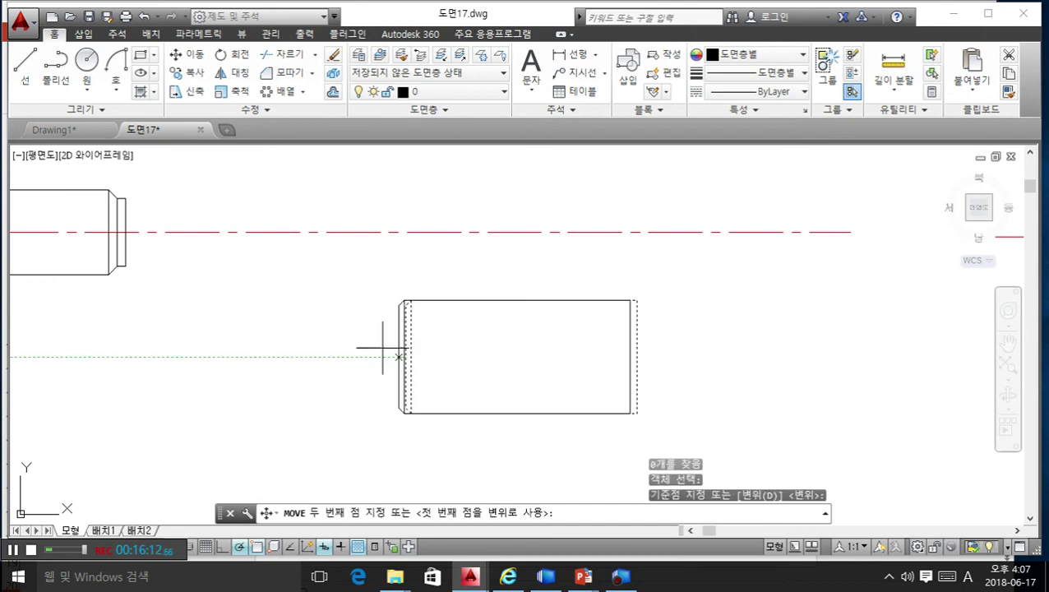
pyautogui.click(131, 234)
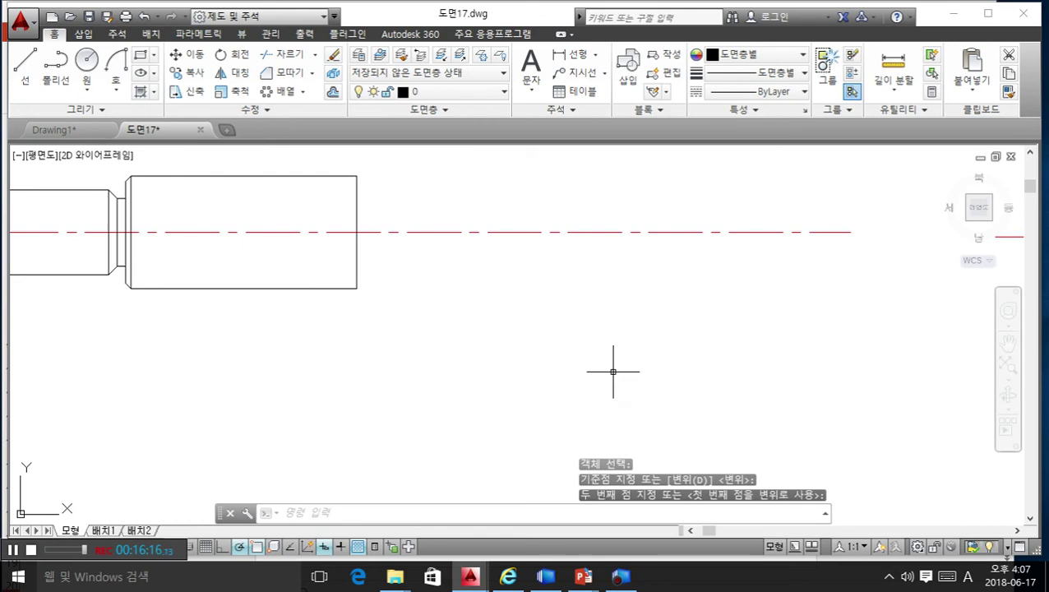
# - Window-select the whole redrawn shaft and move it further right along the centre line
pyautogui.moveTo(648, 375)
pyautogui.mouseDown(button='middle')
pyautogui.moveTo(349, 377)
pyautogui.moveTo(908, 431)
pyautogui.mouseUp(button='middle')
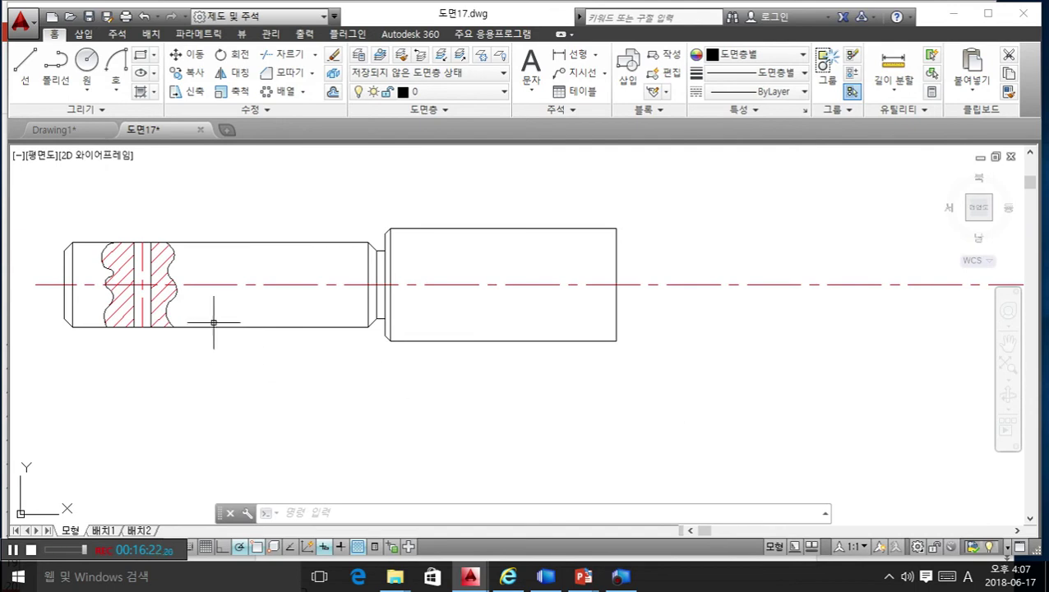
pyautogui.write('m')
pyautogui.press('Return')
pyautogui.click(53, 215)
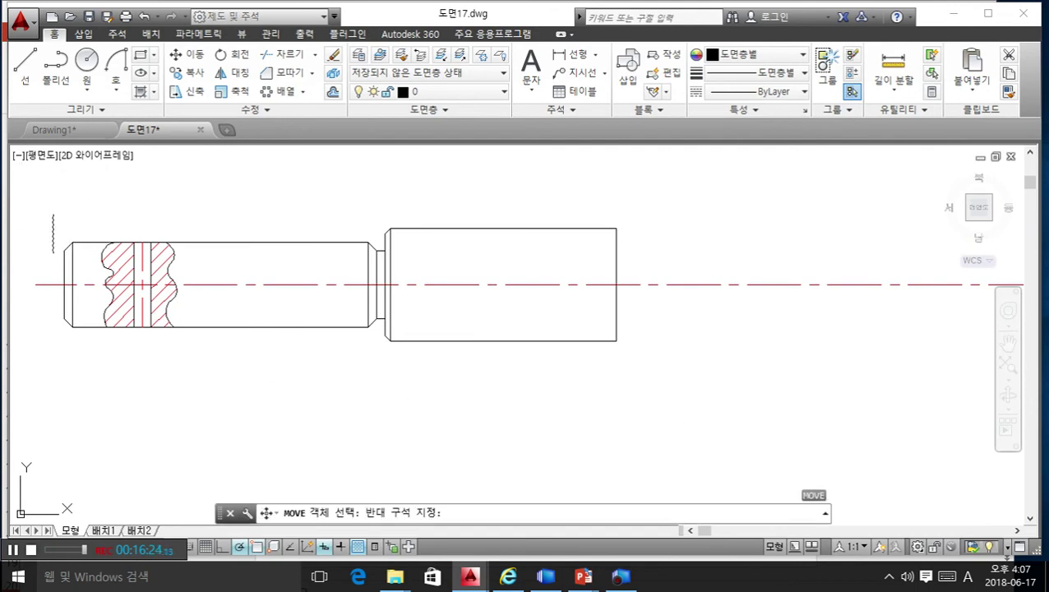
pyautogui.click(653, 379)
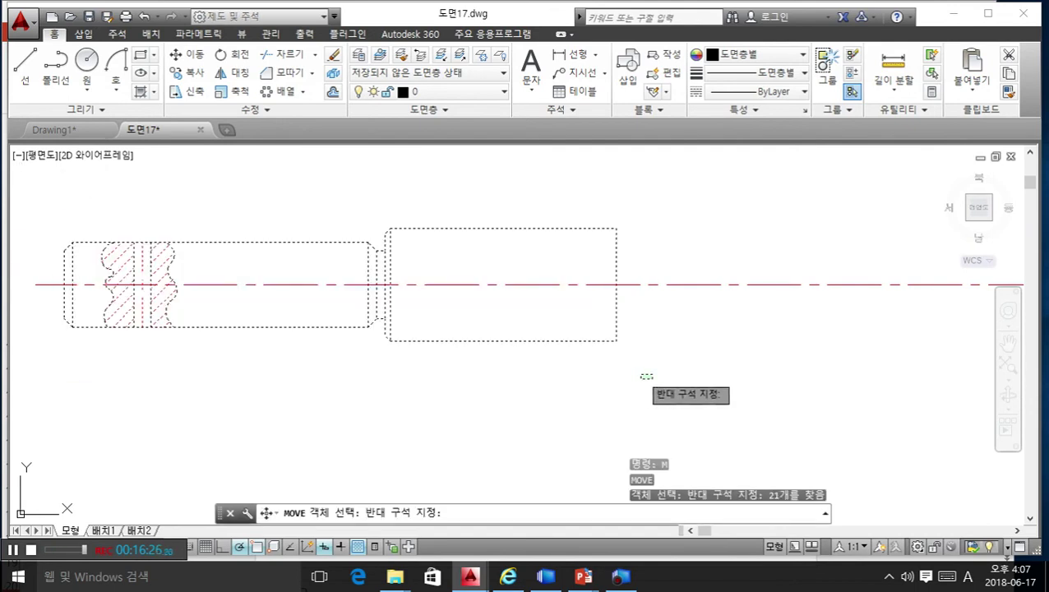
pyautogui.doubleClick(653, 379)
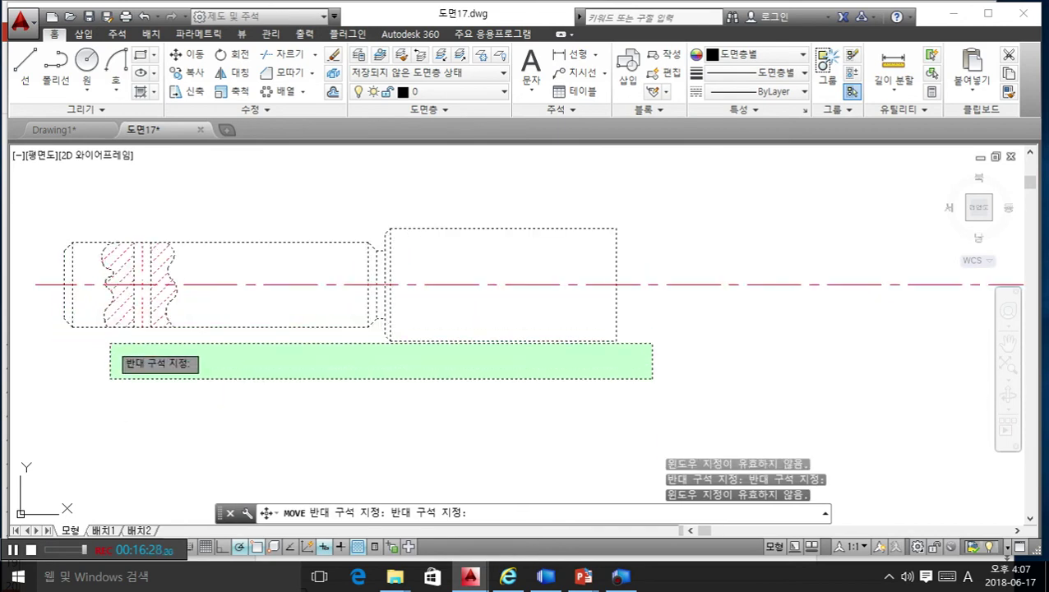
pyautogui.press('Escape')
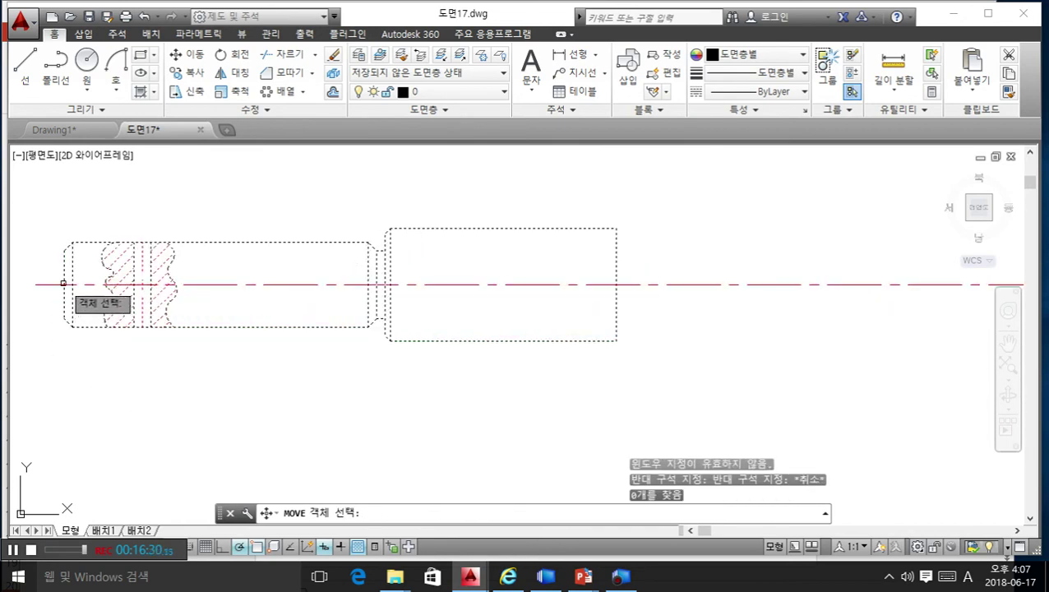
pyautogui.press('Return')
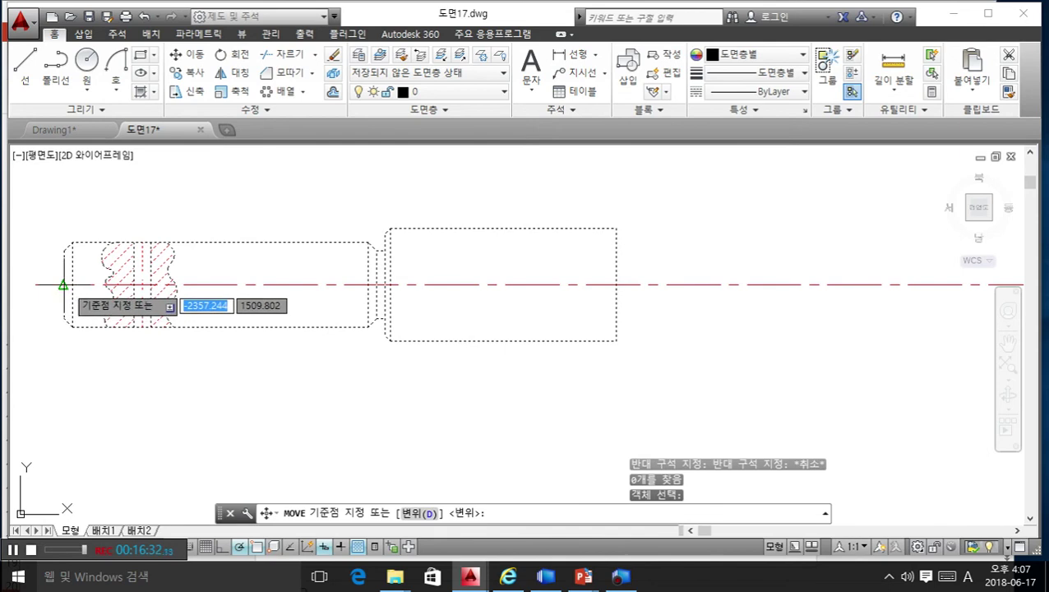
pyautogui.click(89, 284)
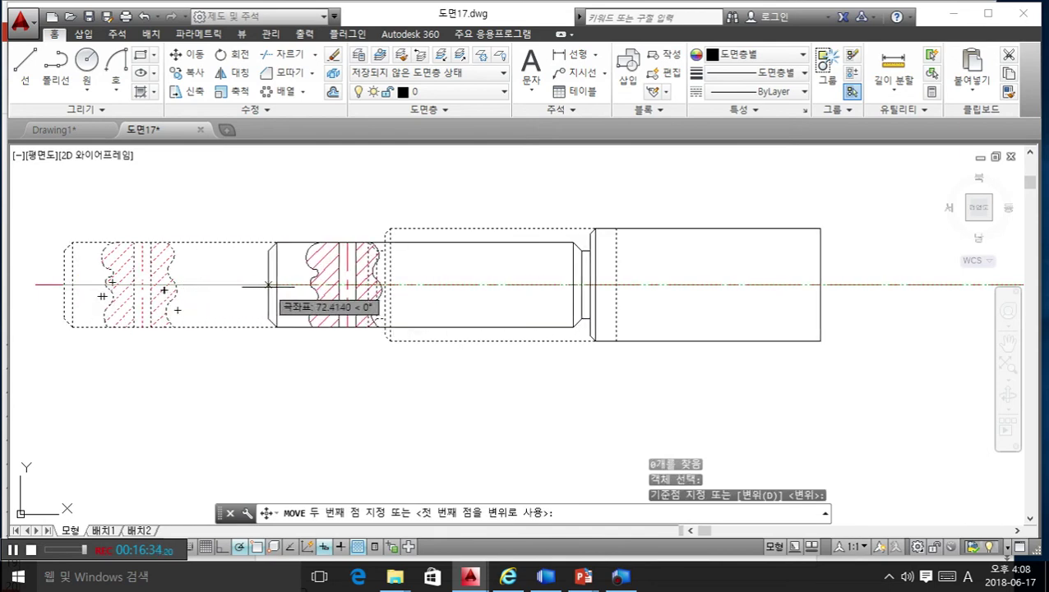
pyautogui.click(268, 285)
# - Pan over to the reference drawing's keyway slot dimensions
pyautogui.moveTo(572, 400); pyautogui.dragTo(256, 394, button='middle')
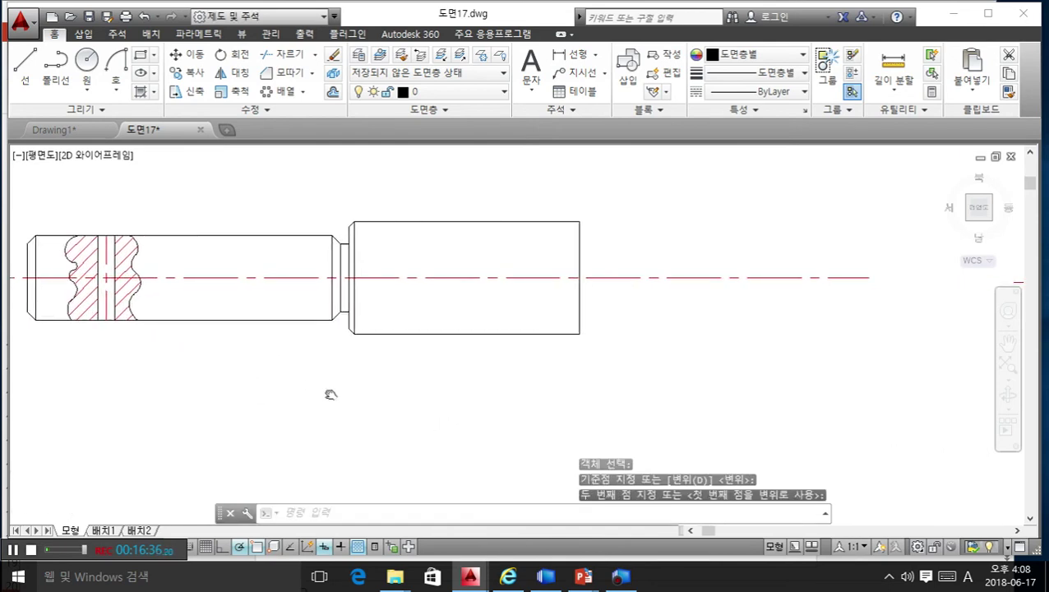
pyautogui.moveTo(723, 415); pyautogui.dragTo(548, 386, button='middle')
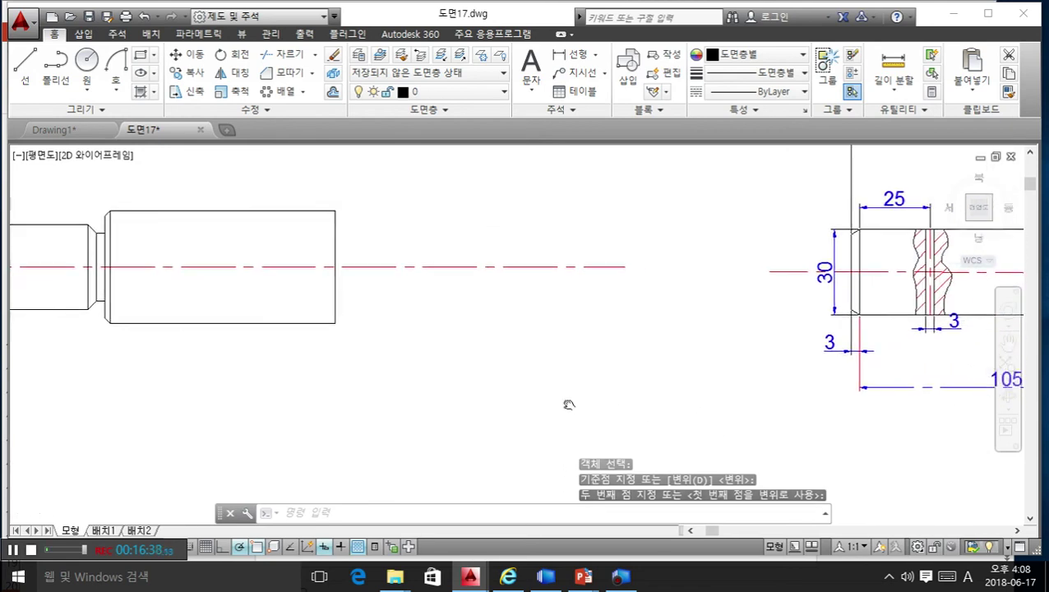
pyautogui.scroll(2, 548, 388)
pyautogui.scroll(-2, 548, 385)
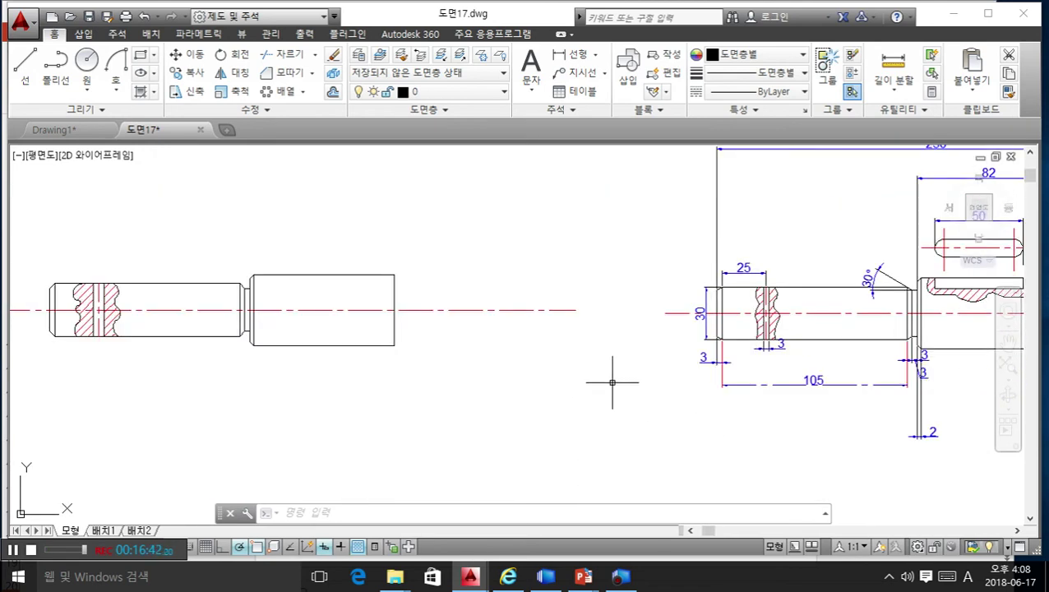
pyautogui.moveTo(602, 383); pyautogui.dragTo(447, 375, button='middle')
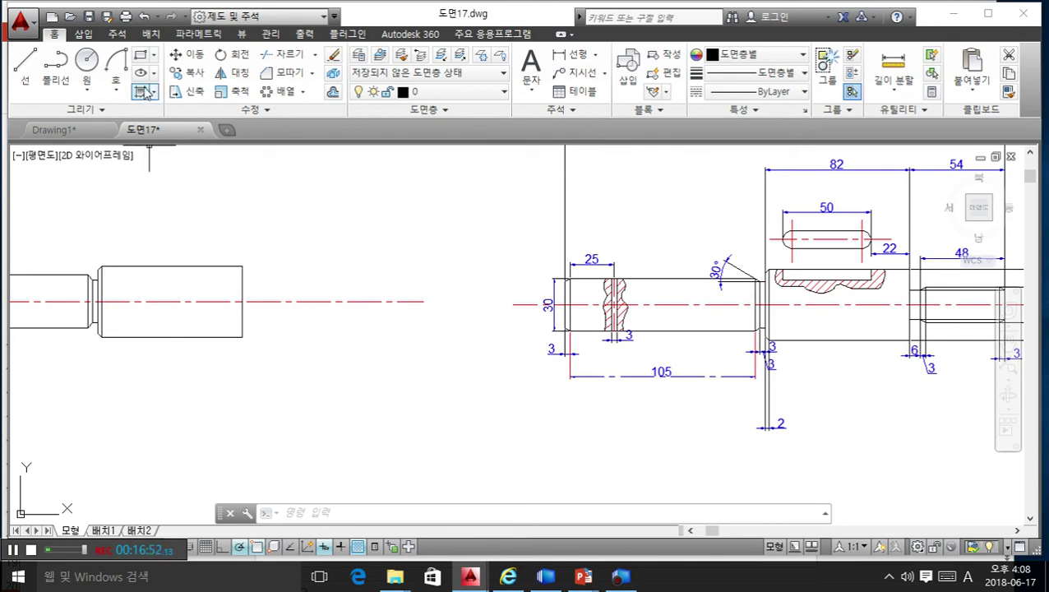
# - Abandon the started rectangle and label the reference slot's left arc with an R5 radius dimension
pyautogui.click(145, 59)
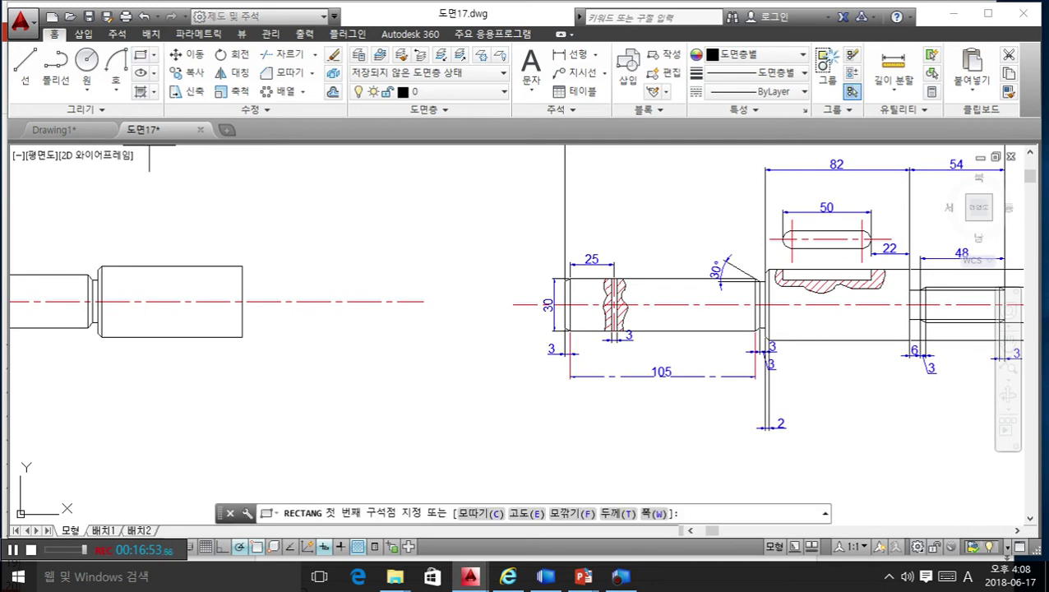
pyautogui.click(356, 254)
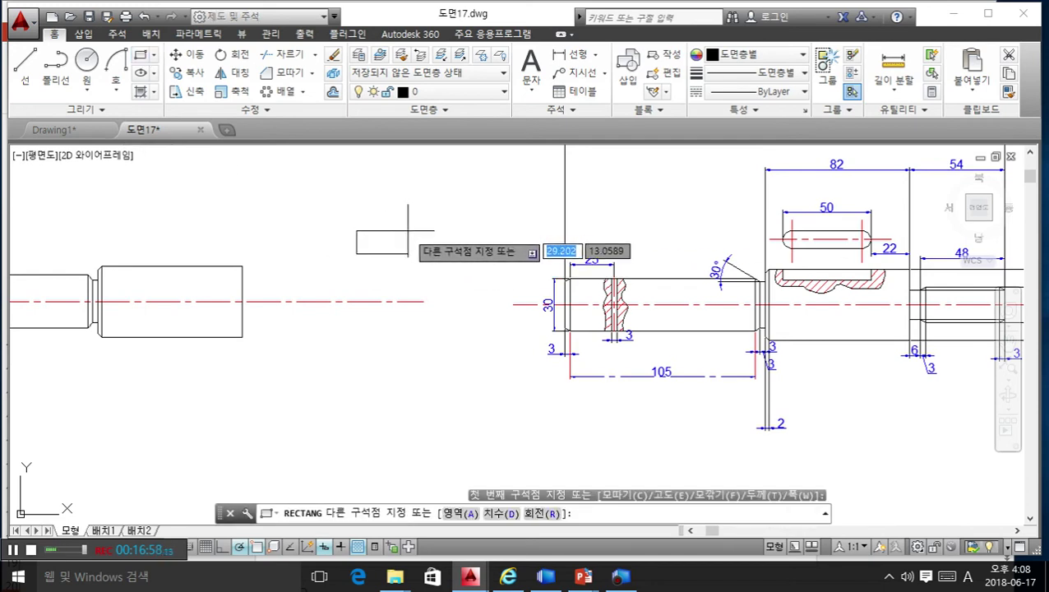
pyautogui.press('Escape')
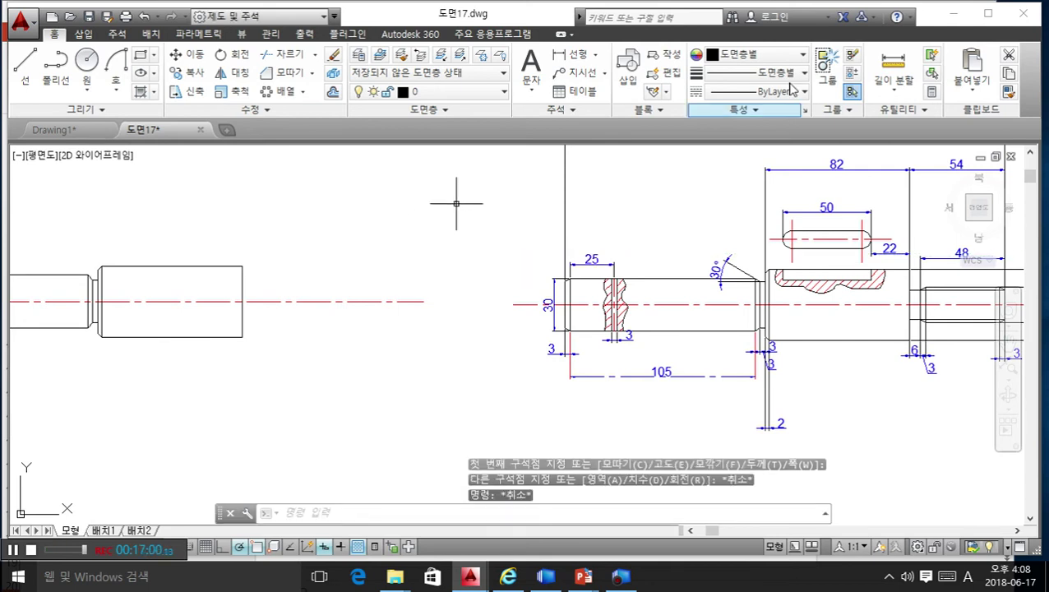
pyautogui.click(594, 57)
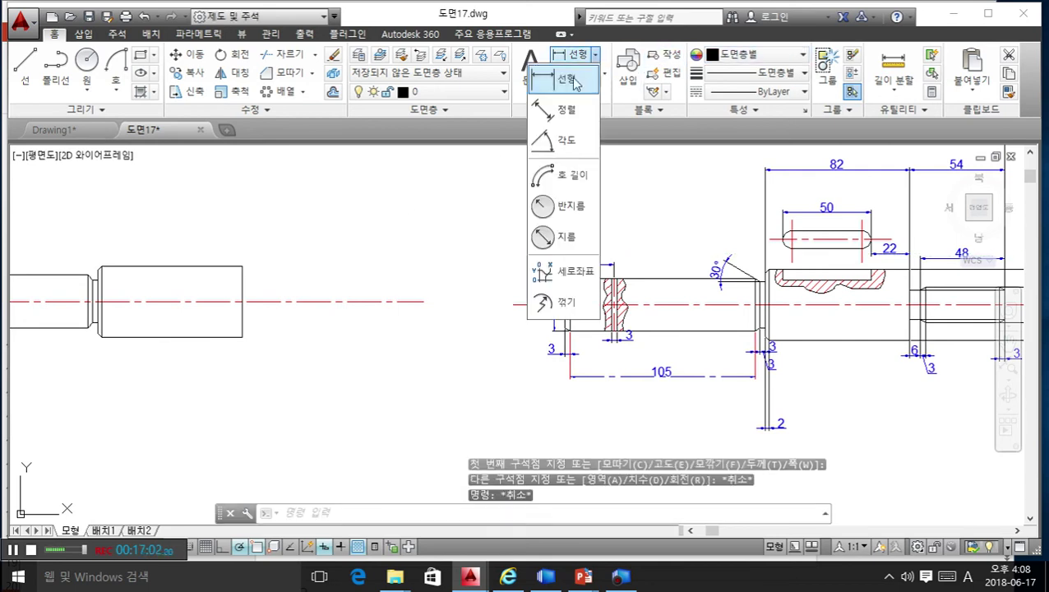
pyautogui.click(565, 203)
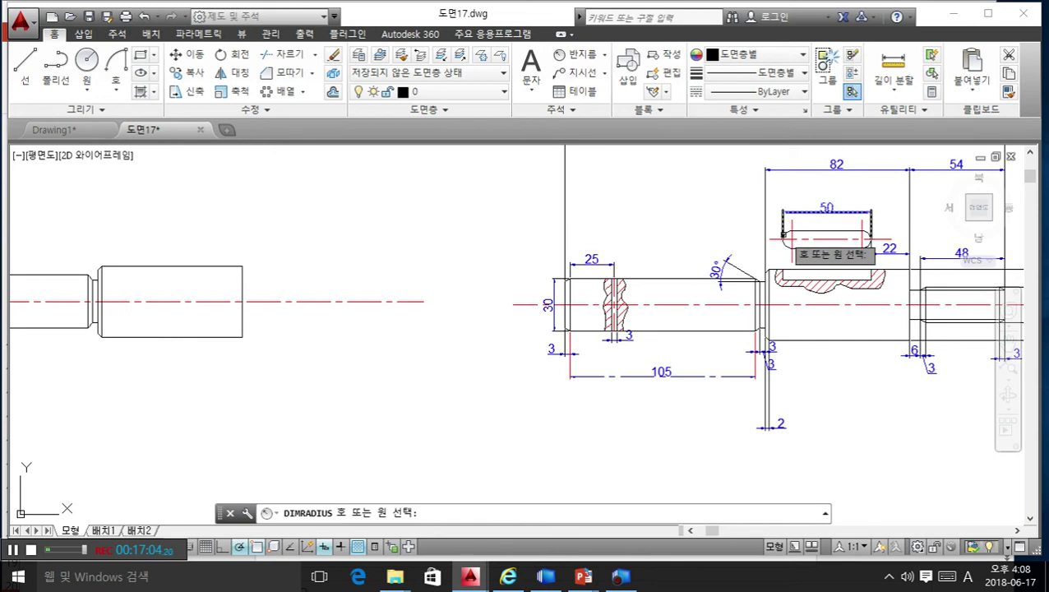
pyautogui.click(785, 240)
pyautogui.click(730, 211)
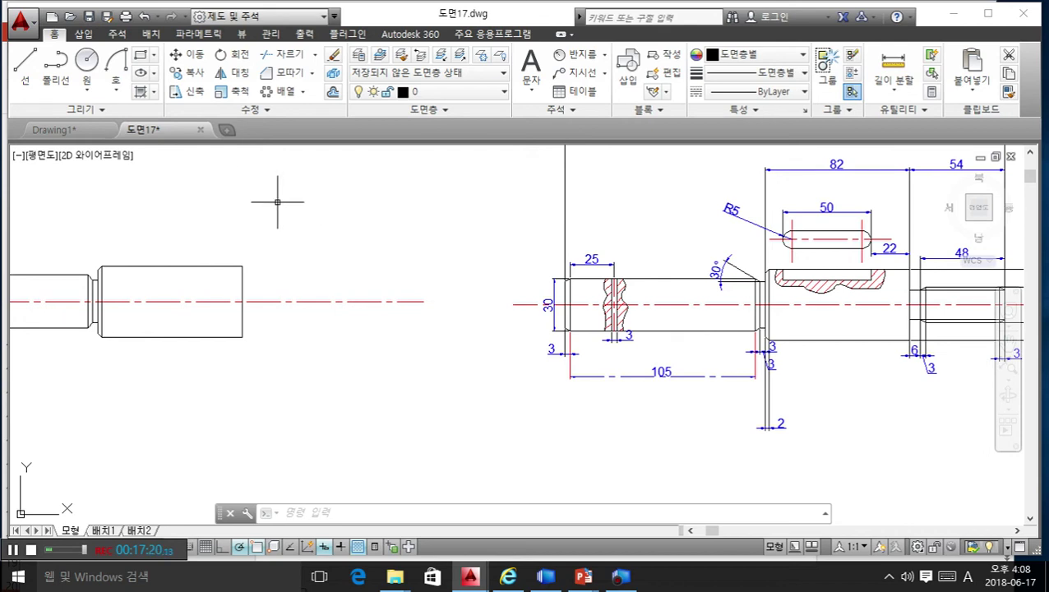
pyautogui.click(140, 54)
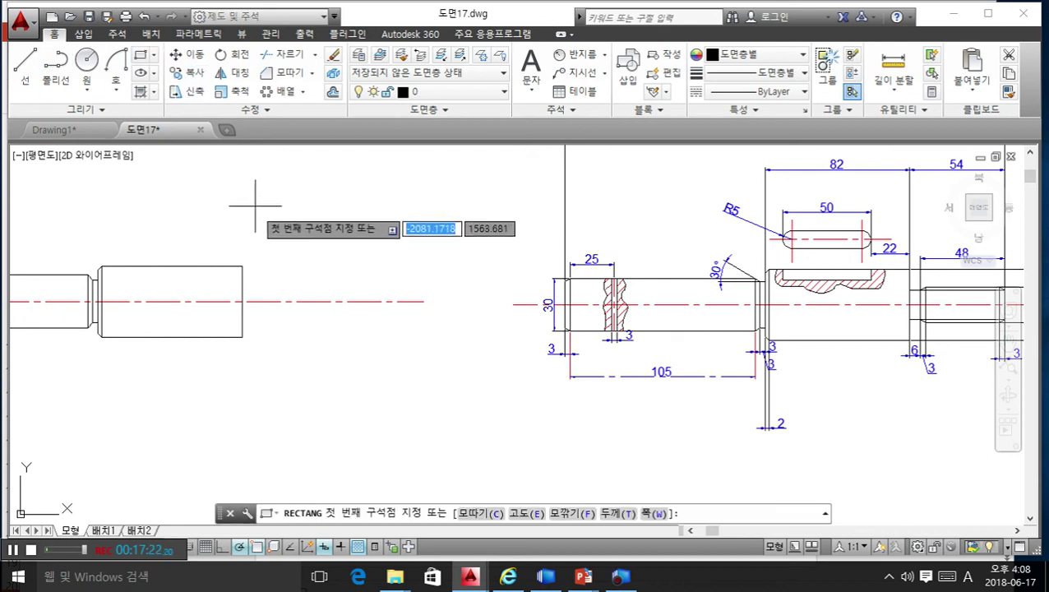
pyautogui.click(277, 226)
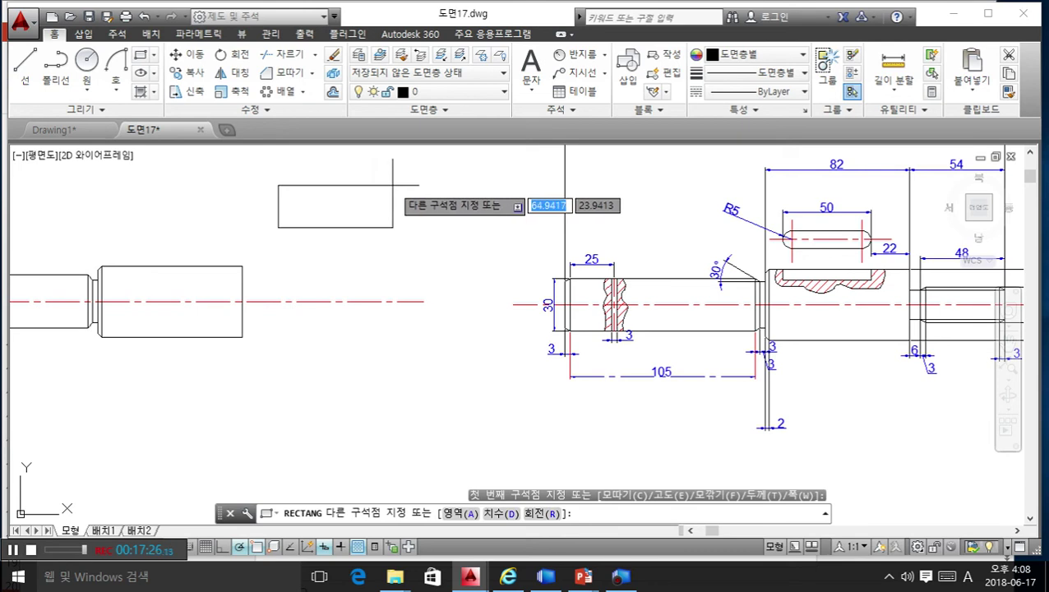
pyautogui.write('@40')
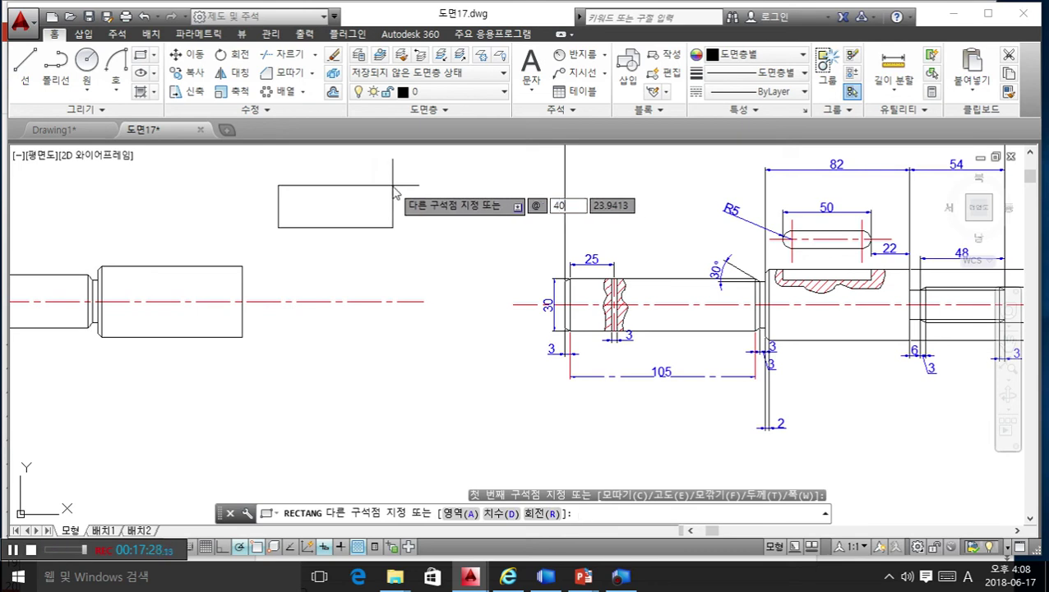
pyautogui.write(',10')
pyautogui.press('Return')
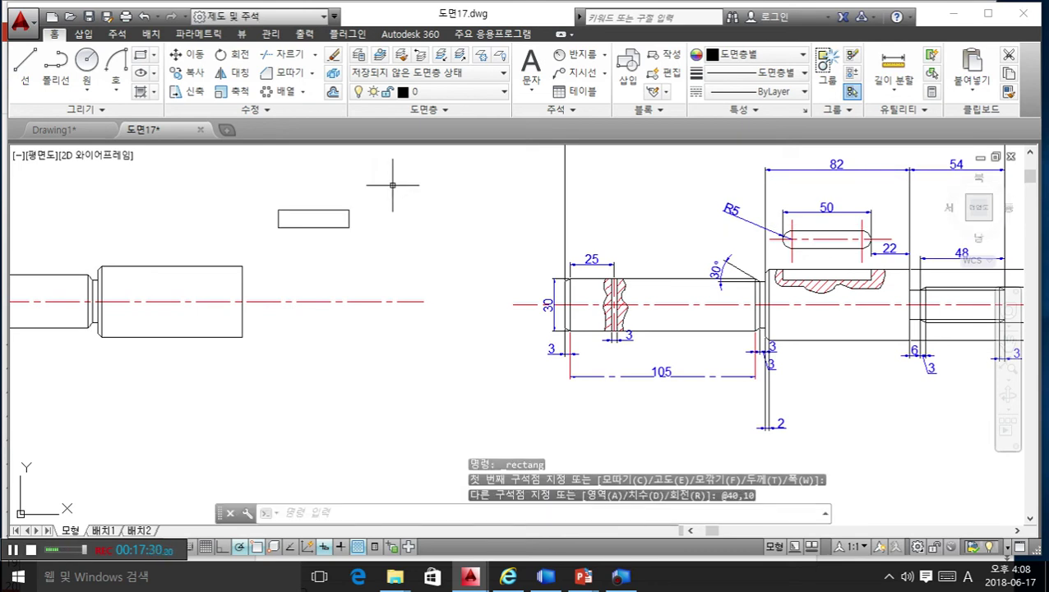
# - Add radius-5 arcs across the left and right ends of the rectangle
pyautogui.click(116, 66)
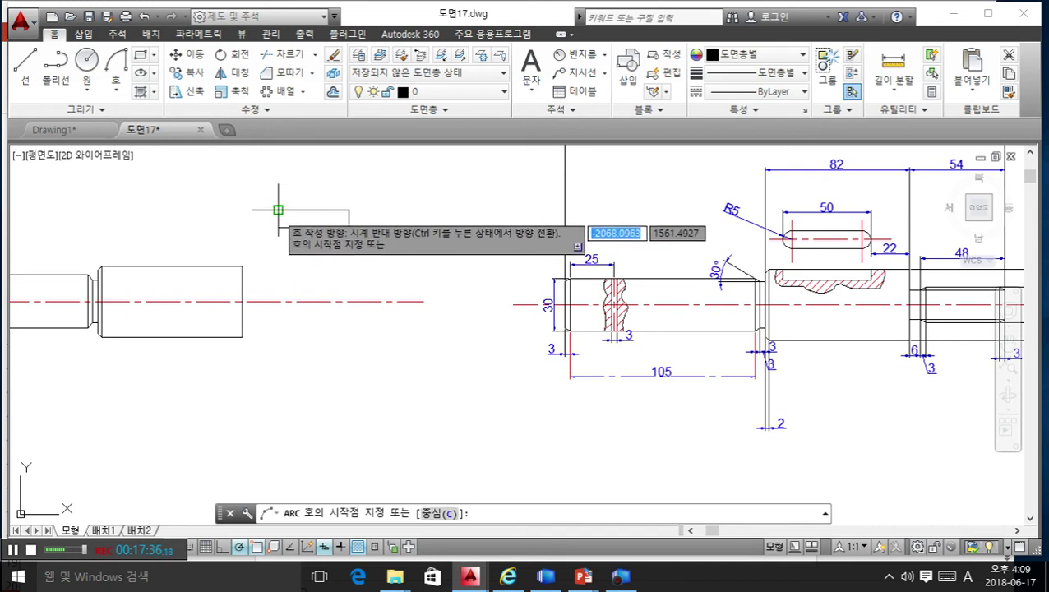
pyautogui.click(277, 212)
pyautogui.click(278, 227)
pyautogui.write('5')
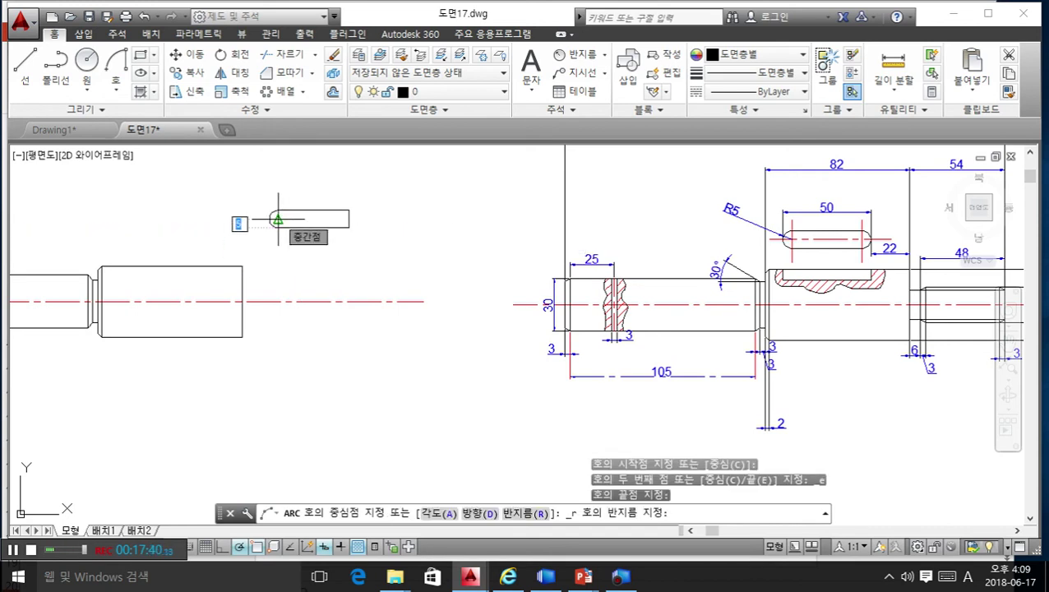
pyautogui.press('Return')
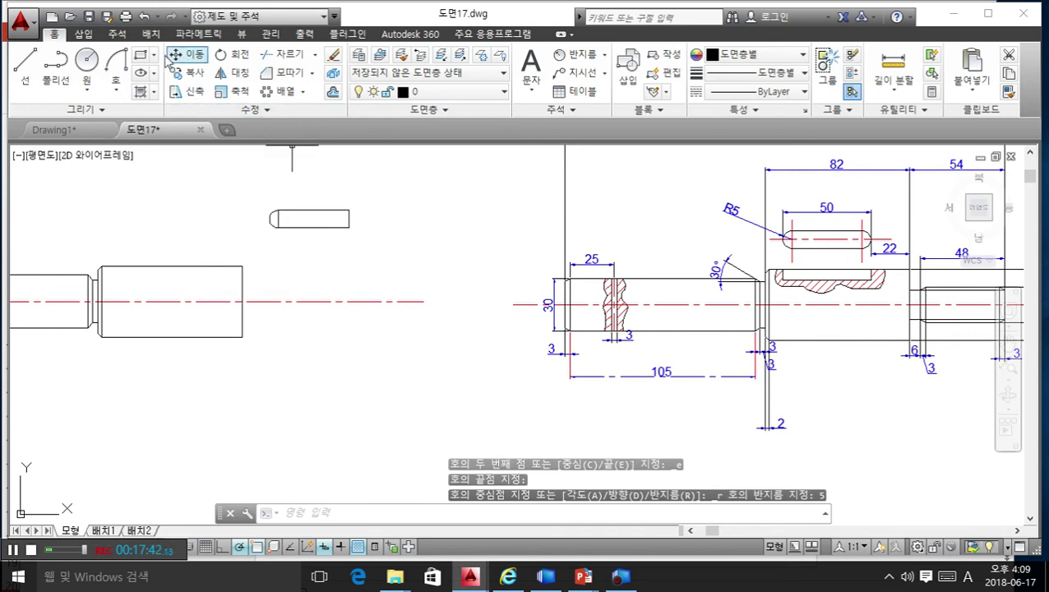
pyautogui.click(116, 61)
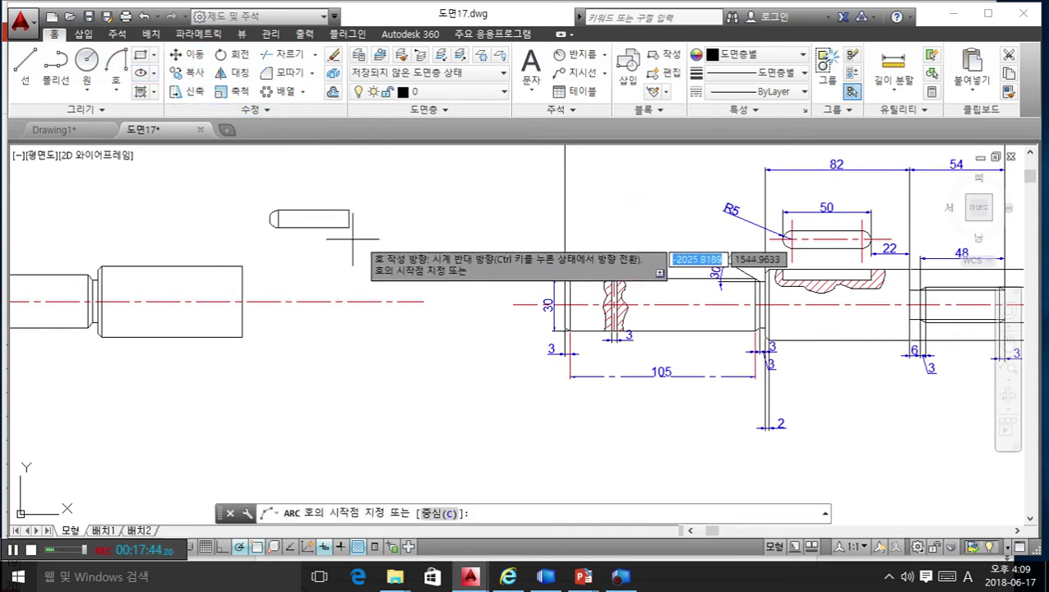
pyautogui.click(348, 210)
pyautogui.click(349, 227)
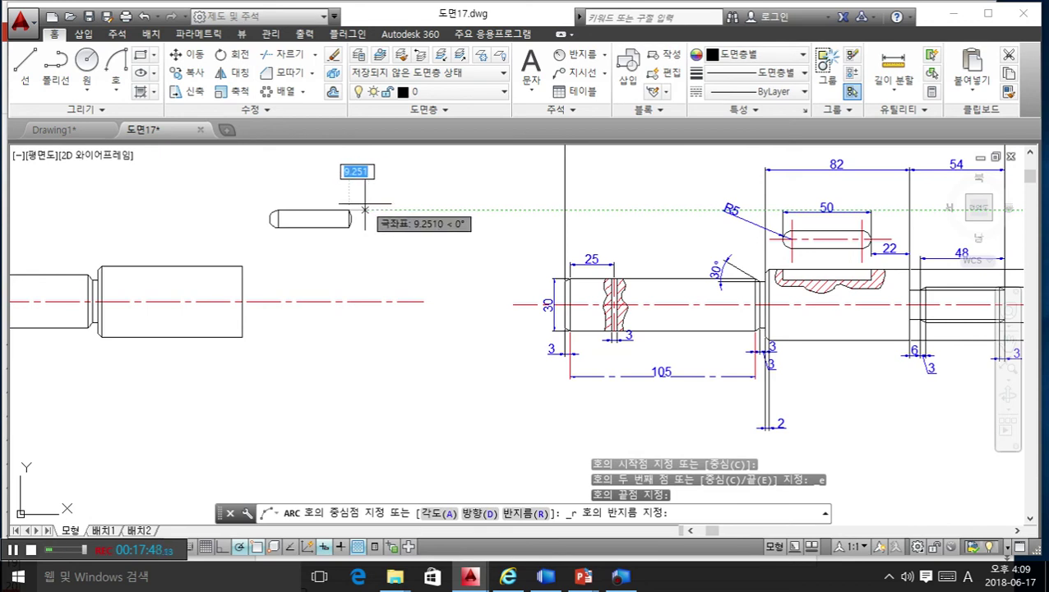
pyautogui.write('5')
pyautogui.press('Return')
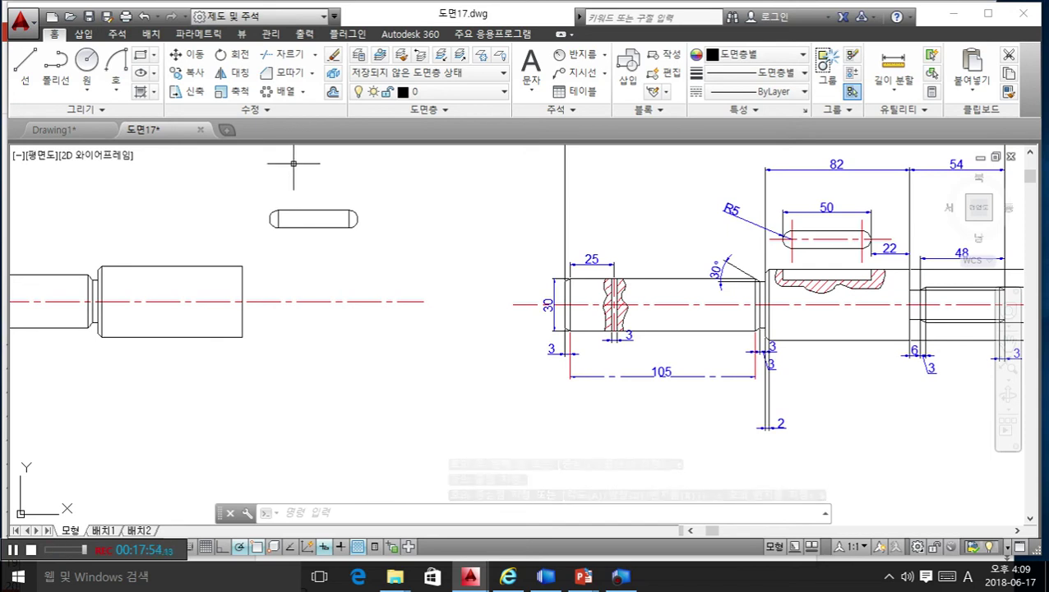
# - Explode the rectangle and delete its two straight end lines
pyautogui.write('Explod')
pyautogui.press('Return')
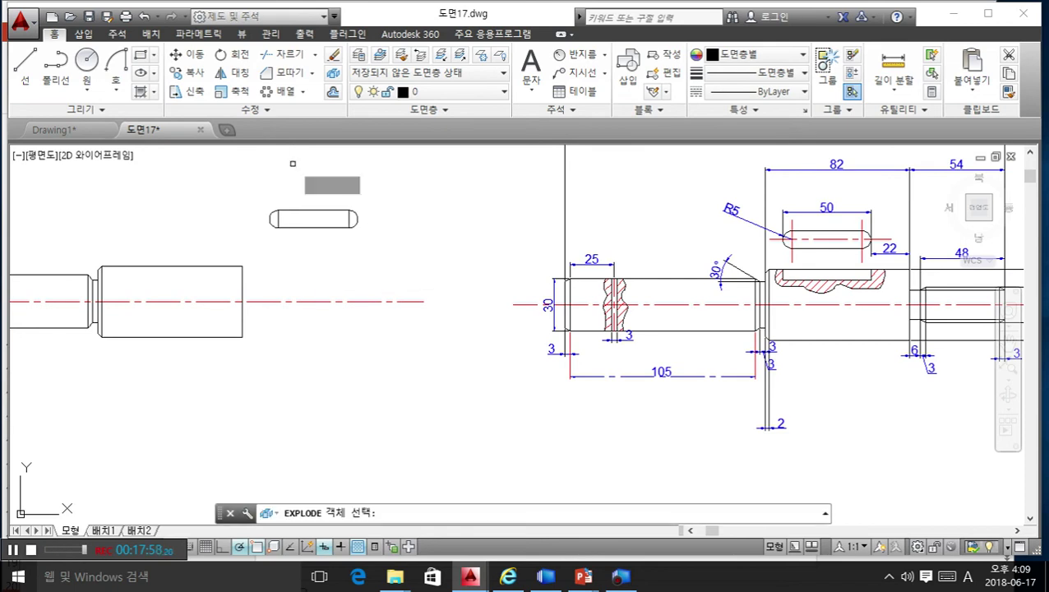
pyautogui.click(319, 209)
pyautogui.press('Return')
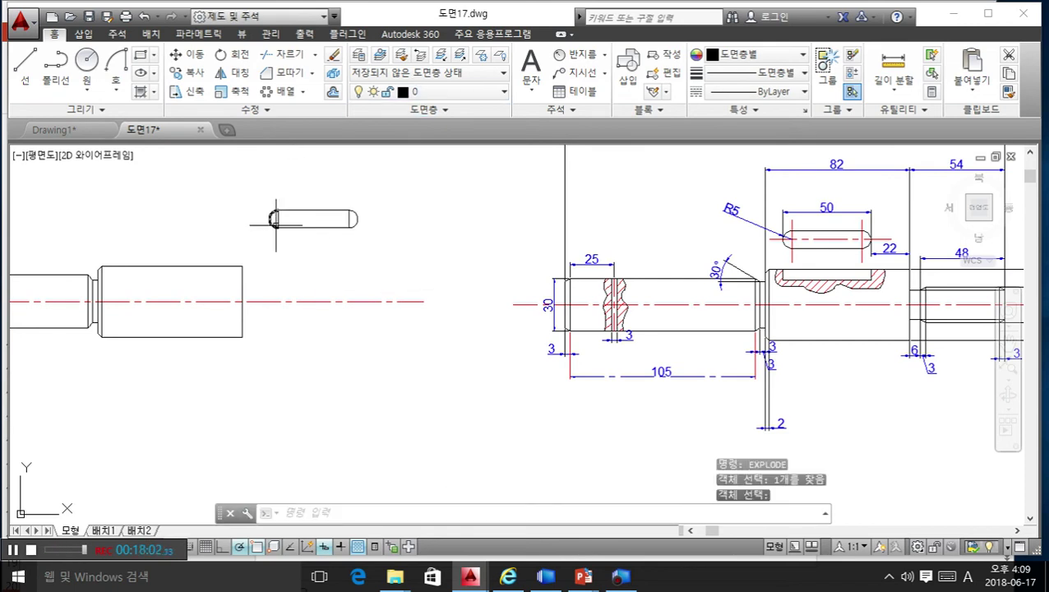
pyautogui.click(278, 220)
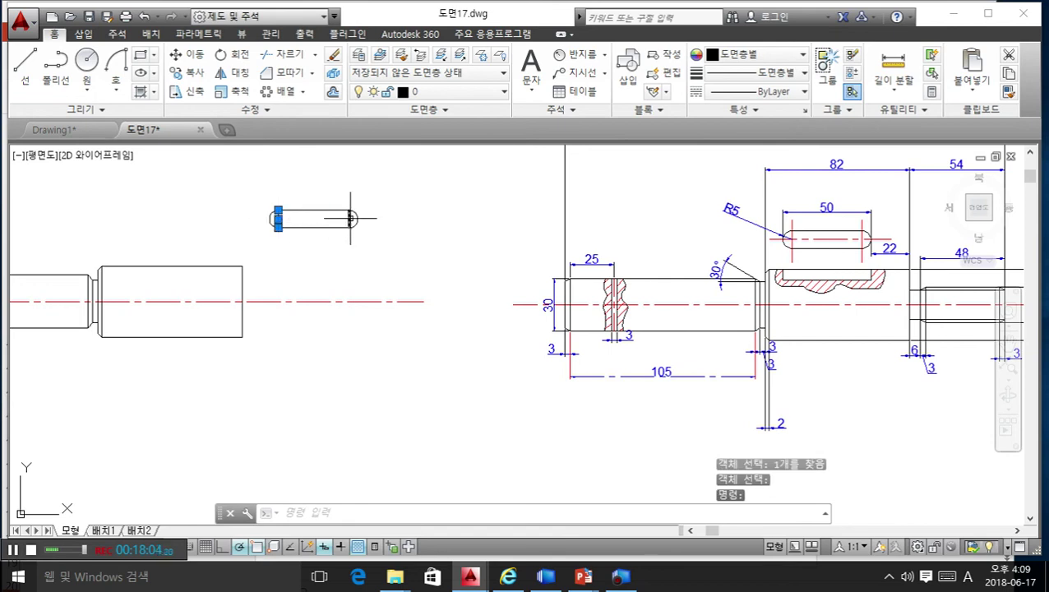
pyautogui.click(351, 219)
pyautogui.press('Delete')
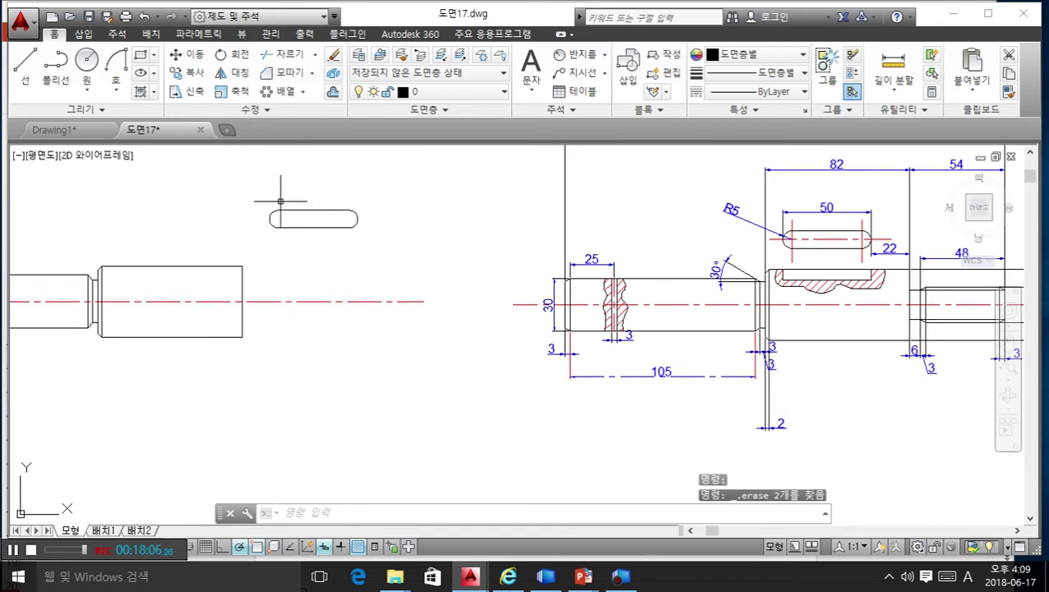
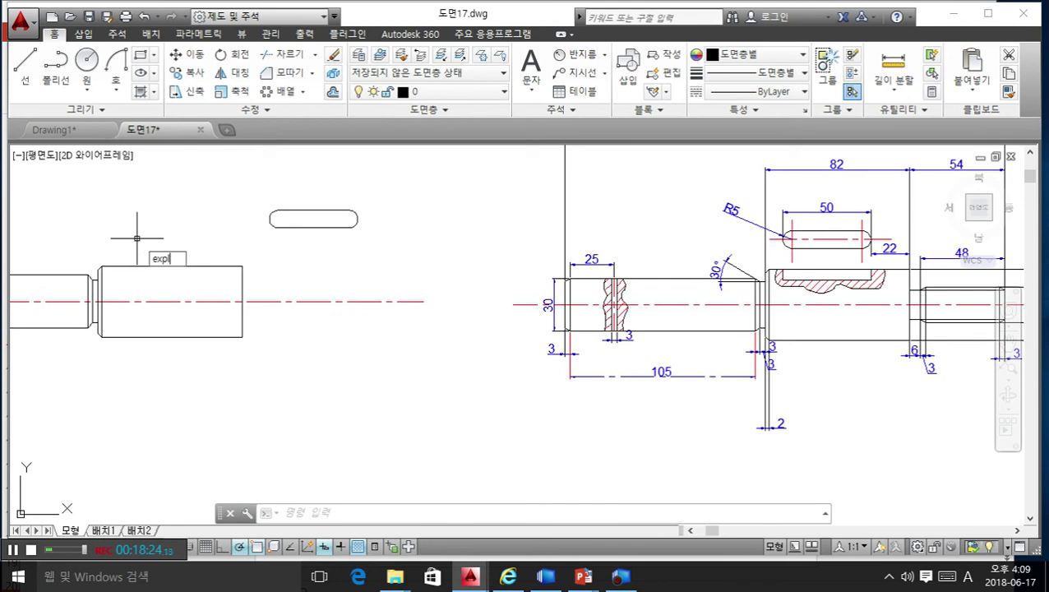
# - Explode the shaft's right-hand rectangle into separate lines
pyautogui.write('e')
pyautogui.press('Return')
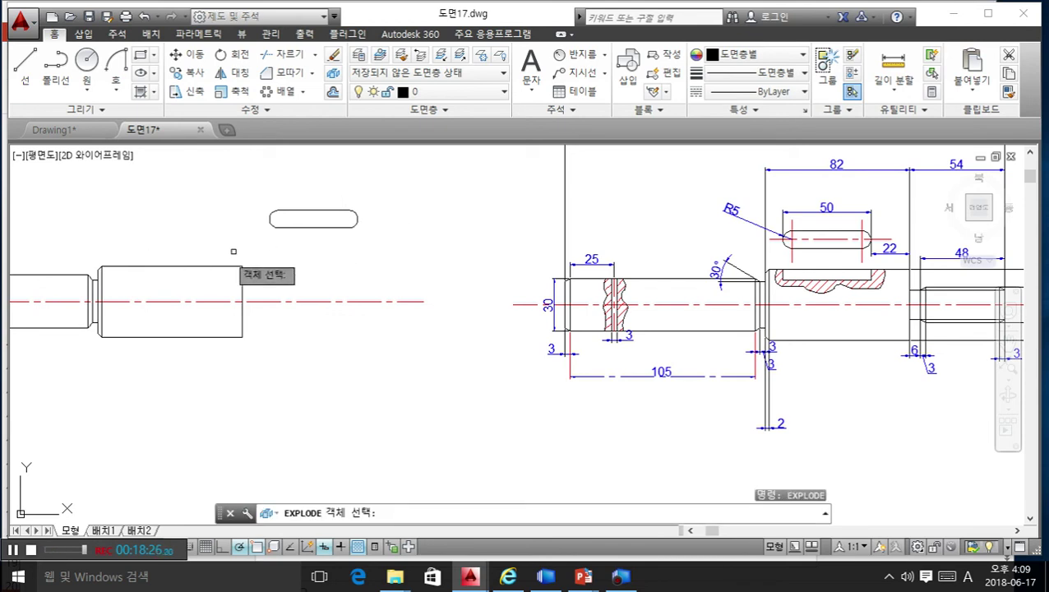
pyautogui.click(222, 267)
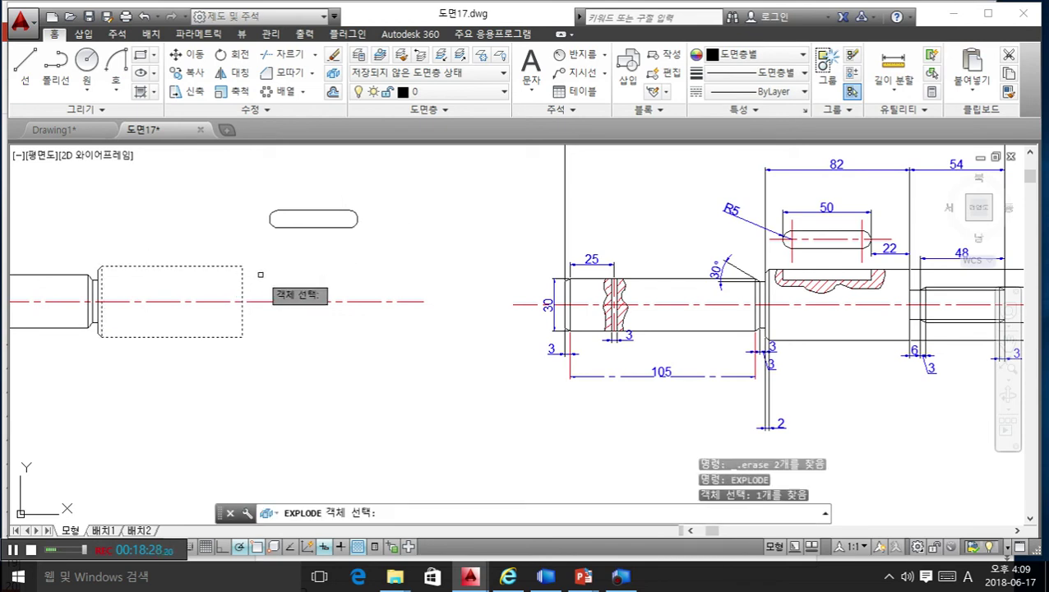
pyautogui.press('Return')
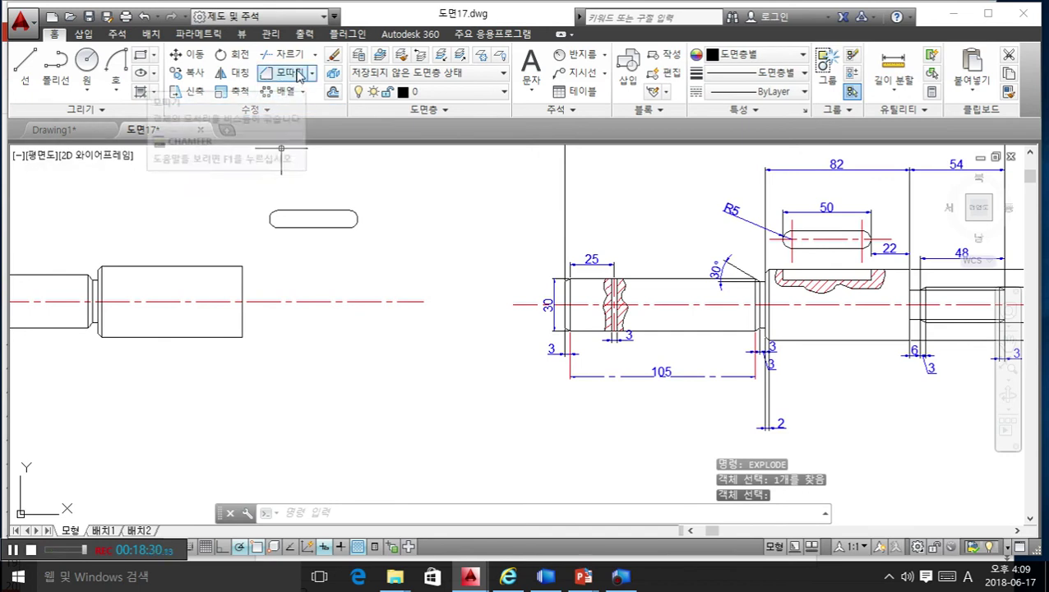
# - Offset the rectangle's right edge 22 units inward to the left
pyautogui.click(333, 93)
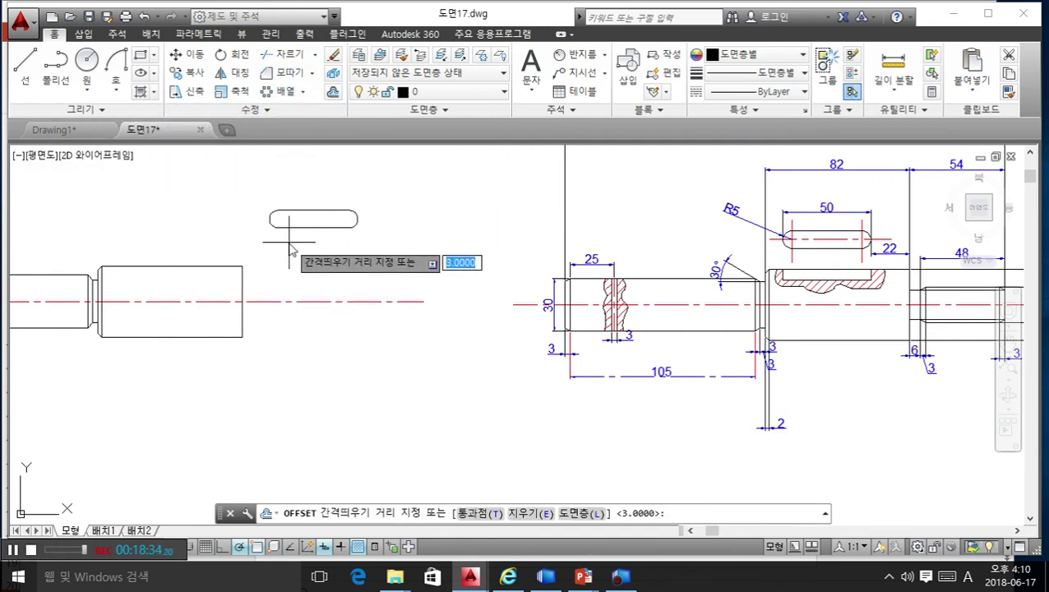
pyautogui.write('22')
pyautogui.press('Return')
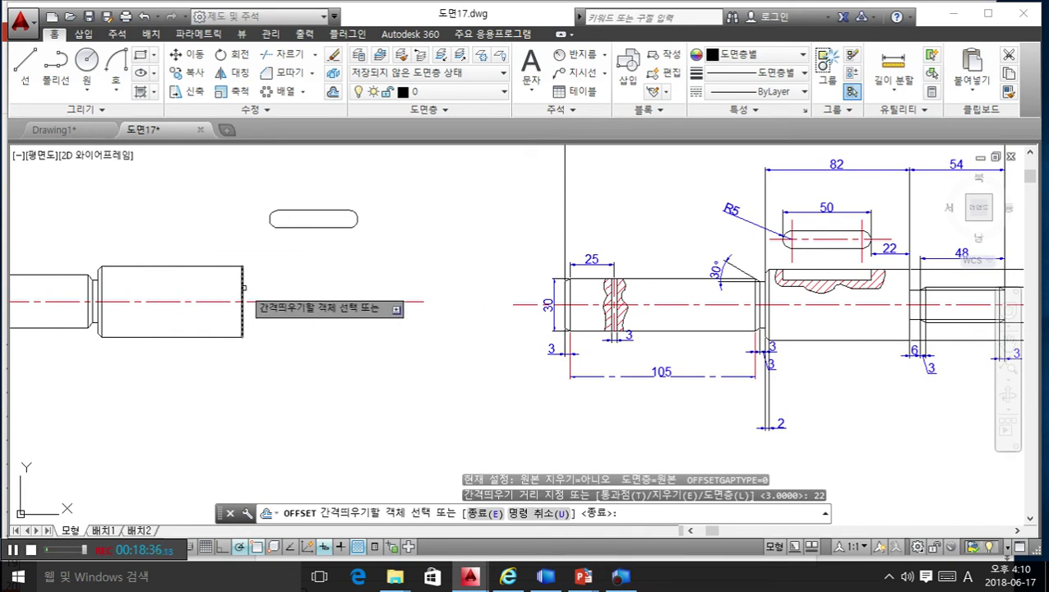
pyautogui.click(241, 289)
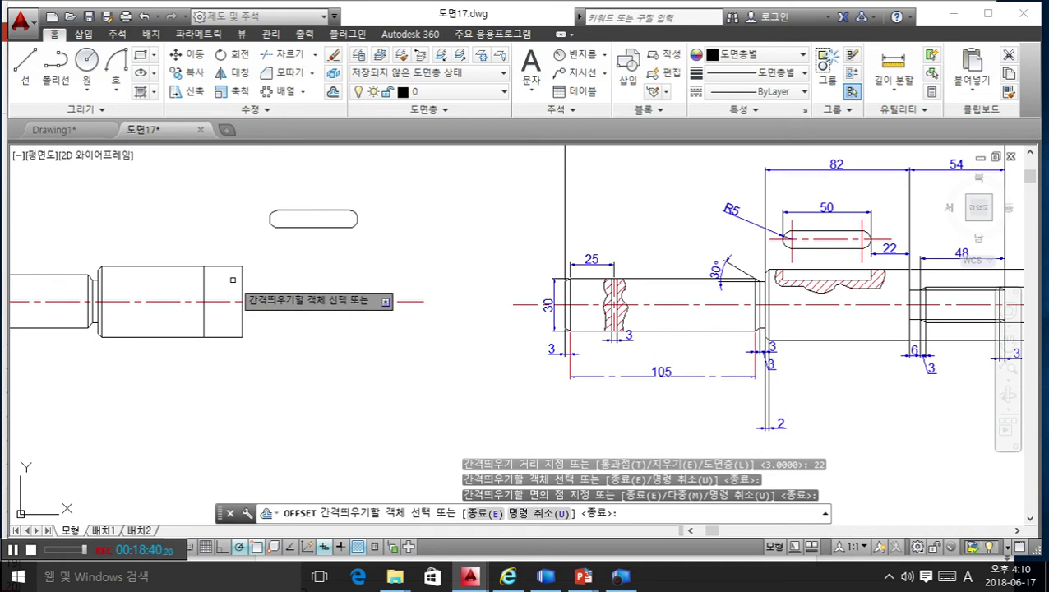
# - Make 중심선 the current layer and cancel the pending offset
pyautogui.click(435, 91)
pyautogui.click(419, 148)
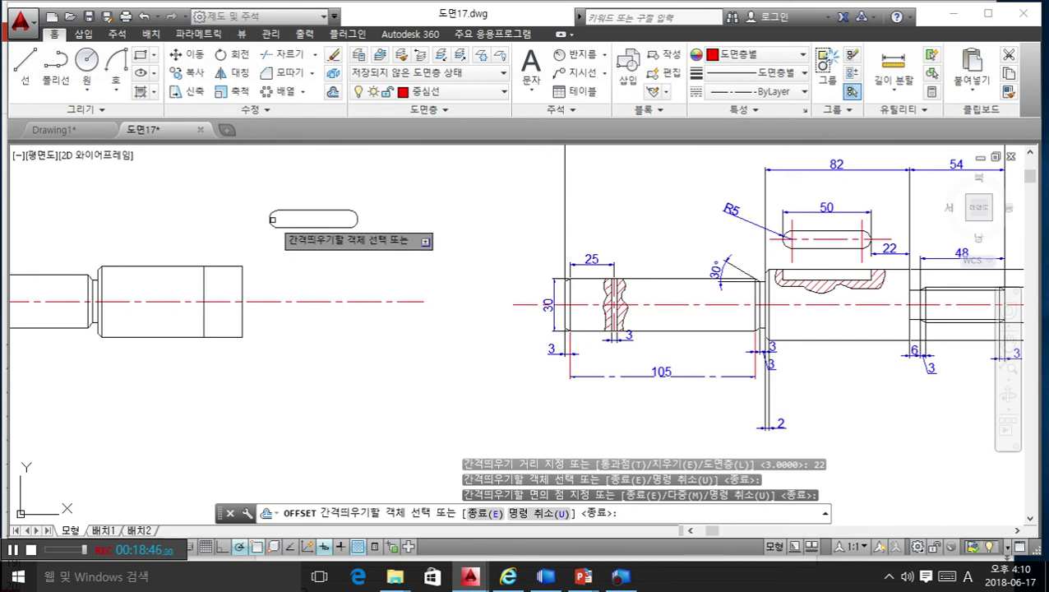
pyautogui.write('1')
pyautogui.press('Return')
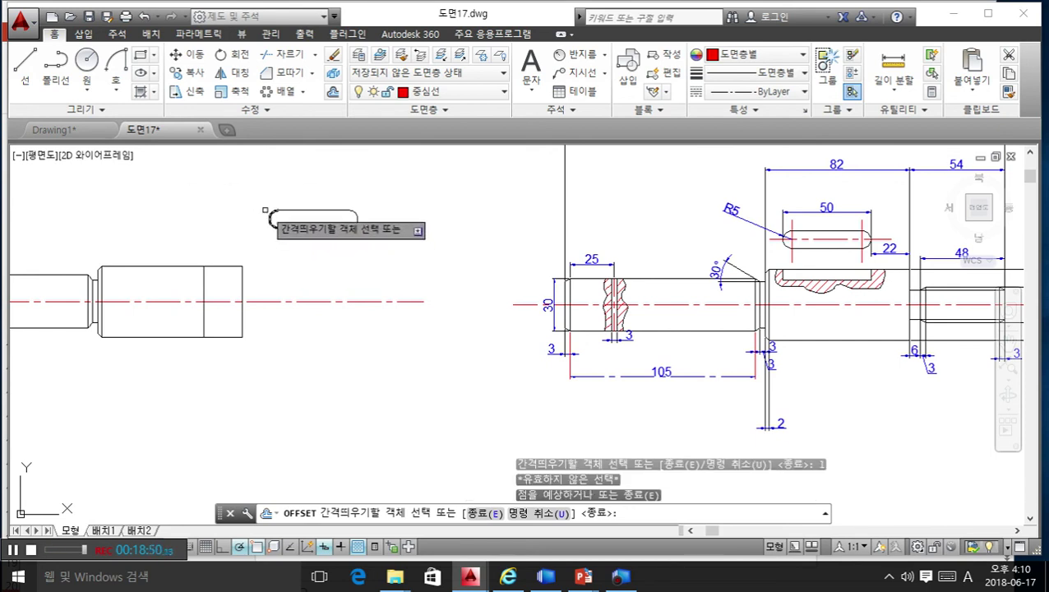
pyautogui.press('Escape')
pyautogui.press('Escape')
pyautogui.press('Escape')
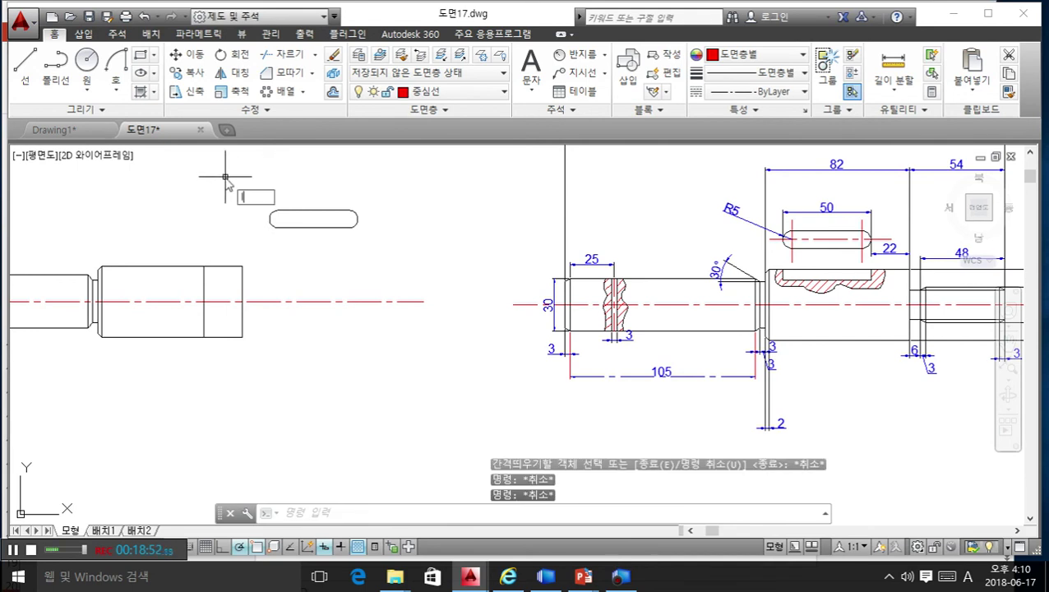
# - Draw the slot's horizontal centre line from its left end to its right end
pyautogui.press('l')
pyautogui.press('Return')
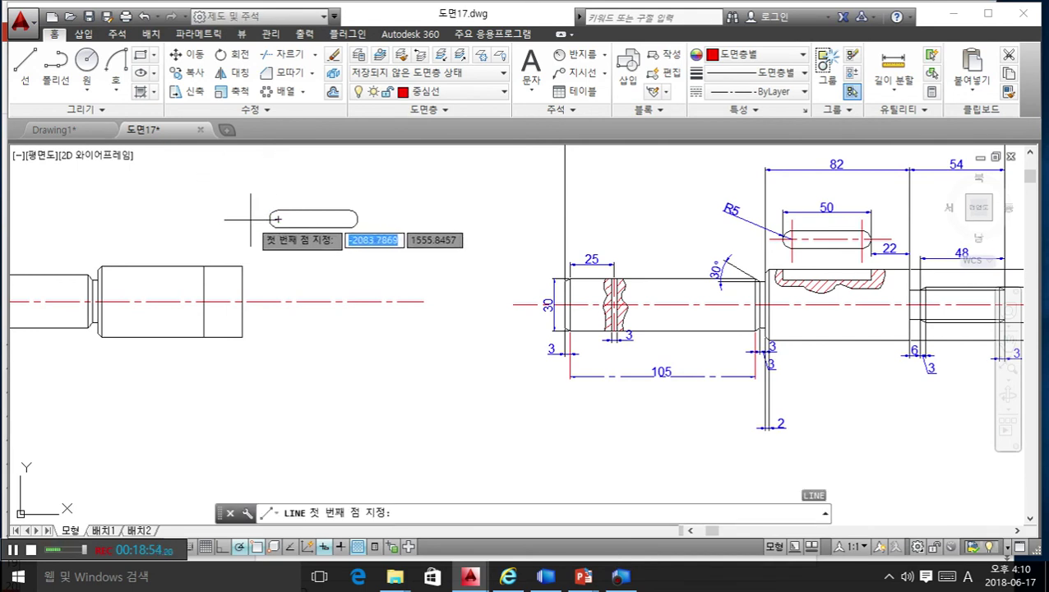
pyautogui.click(249, 219)
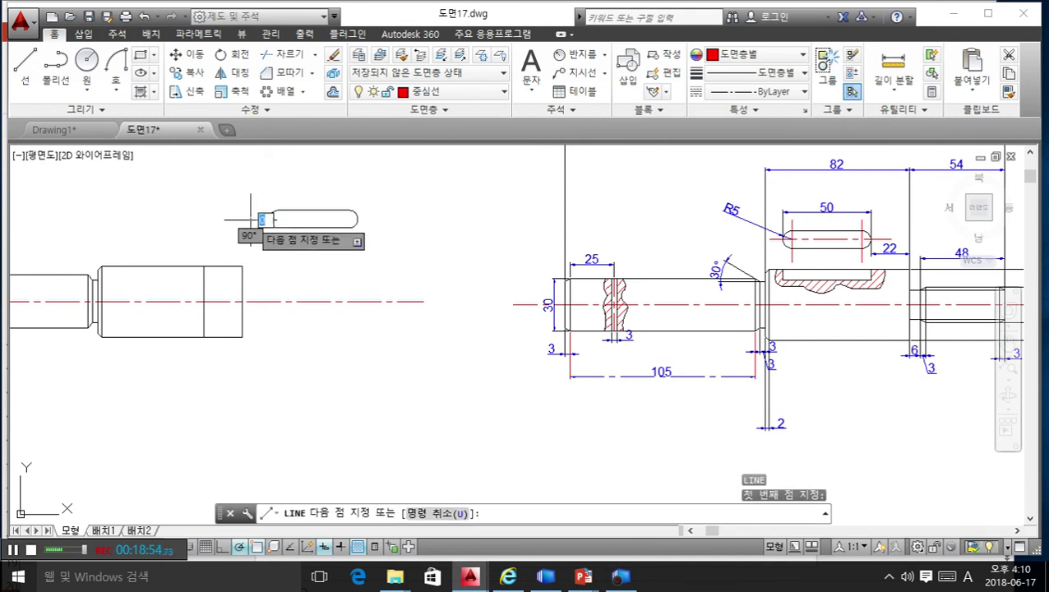
pyautogui.click(383, 219)
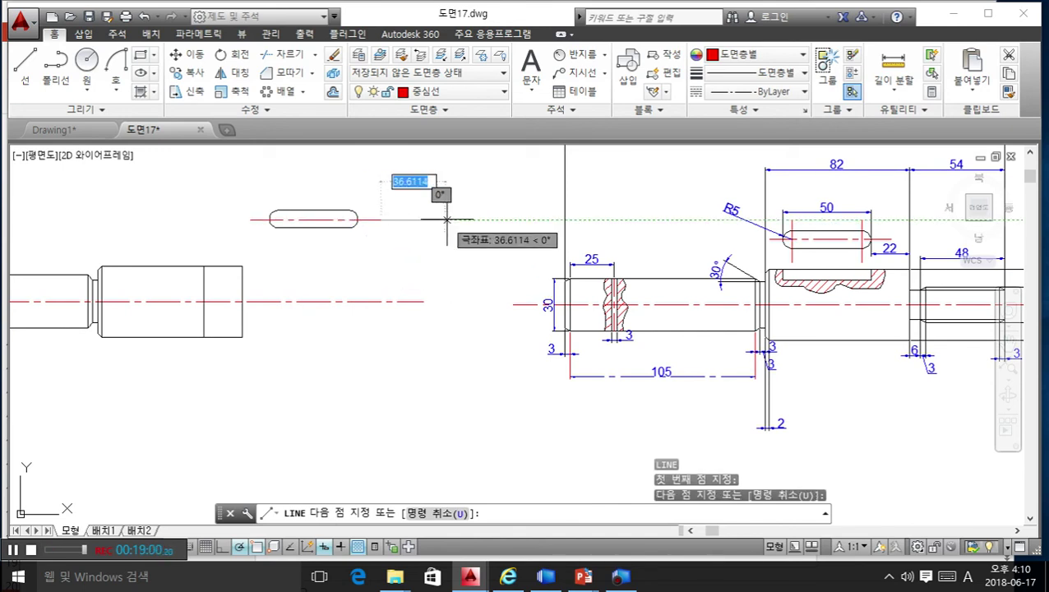
pyautogui.press('Escape')
pyautogui.click(379, 220)
pyautogui.press('Delete')
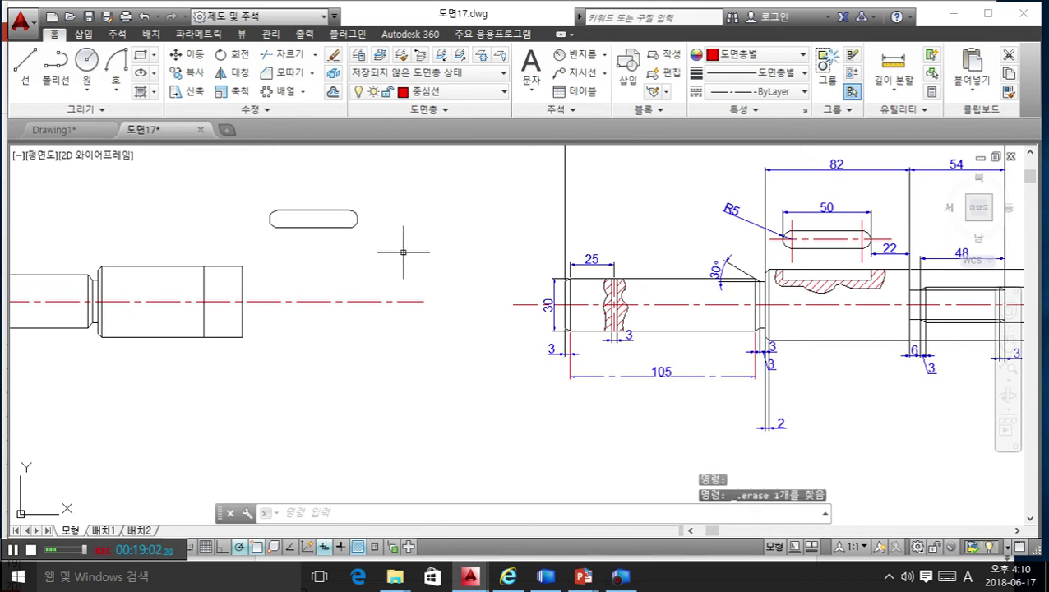
pyautogui.write('l')
pyautogui.press('Return')
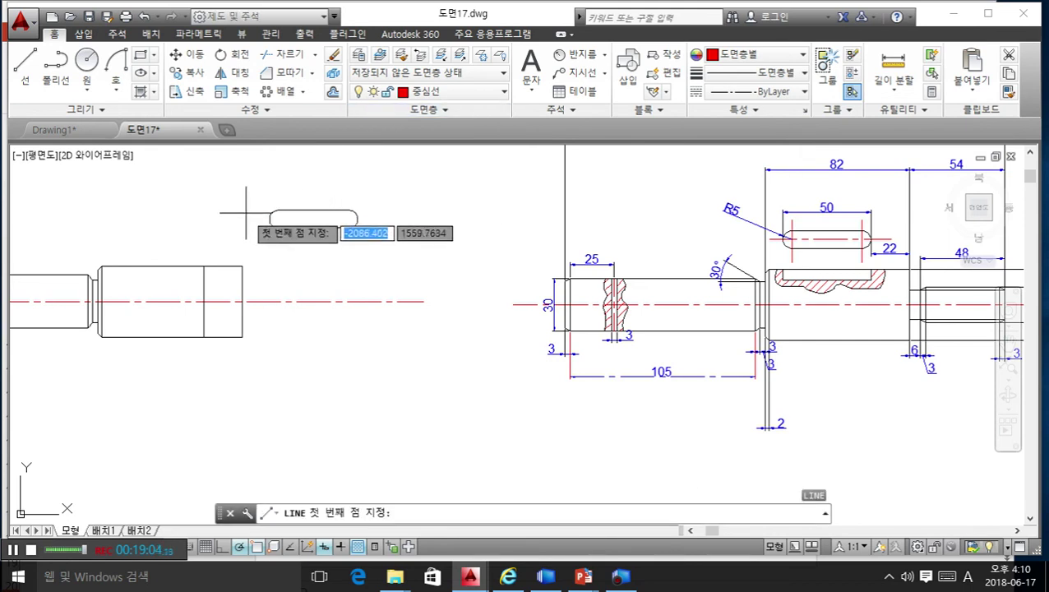
pyautogui.click(279, 219)
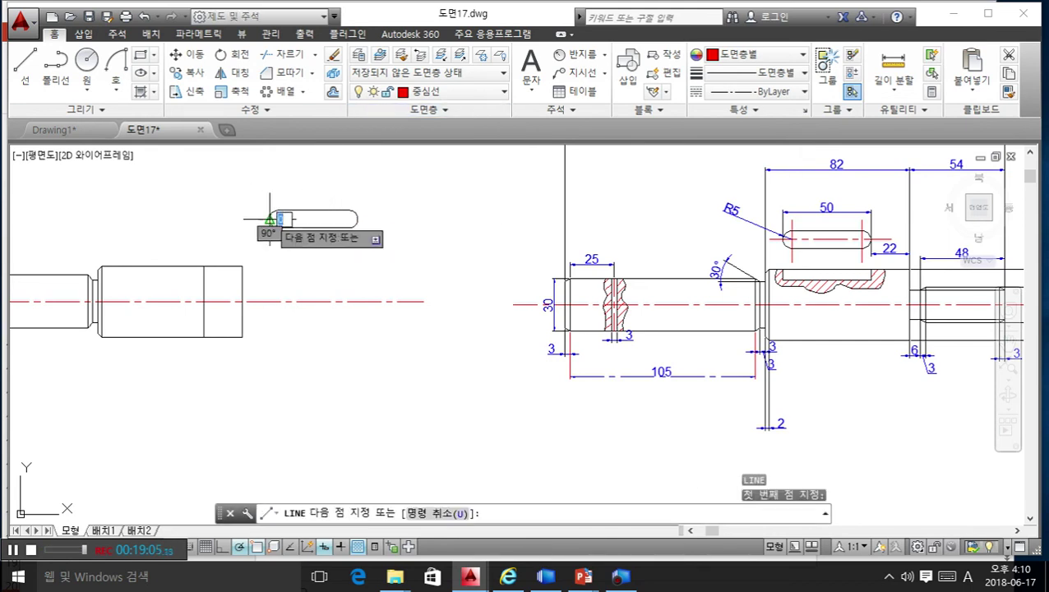
pyautogui.click(351, 220)
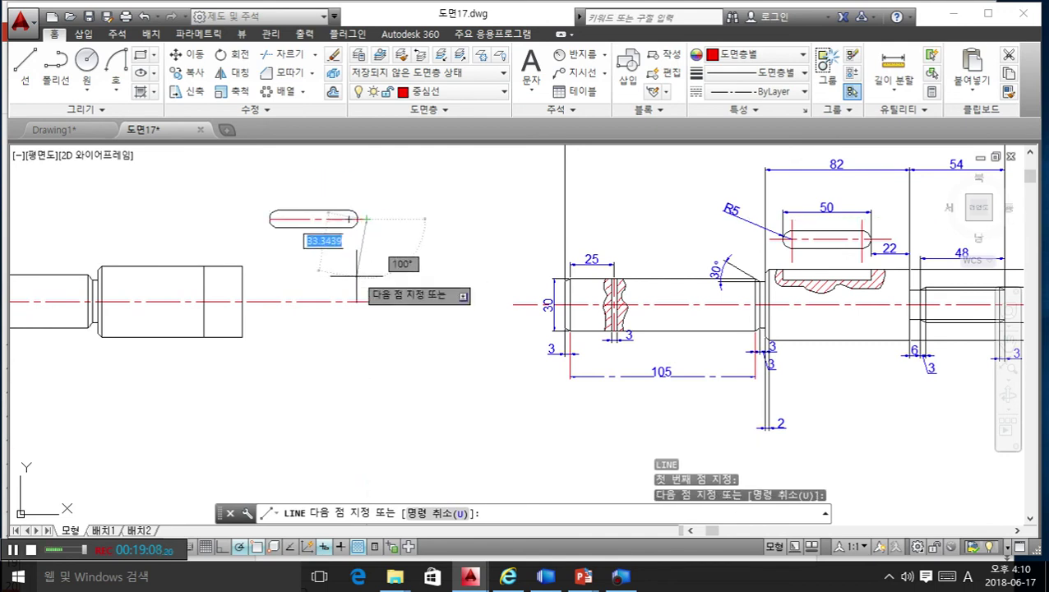
pyautogui.press('Escape')
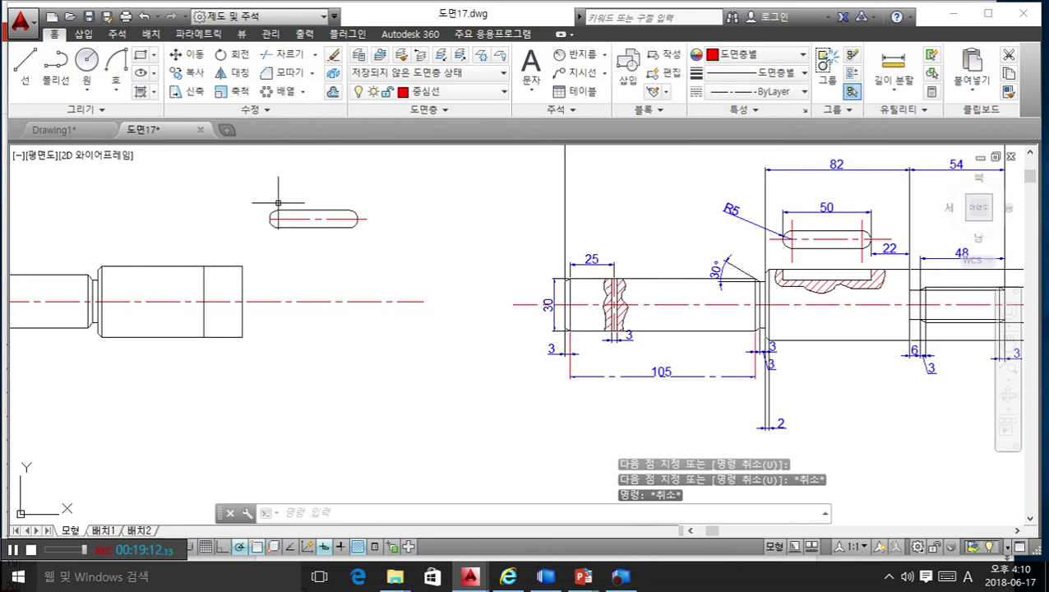
# - Draw vertical centre lines across the slot's left and right rounded ends
pyautogui.press('Return')
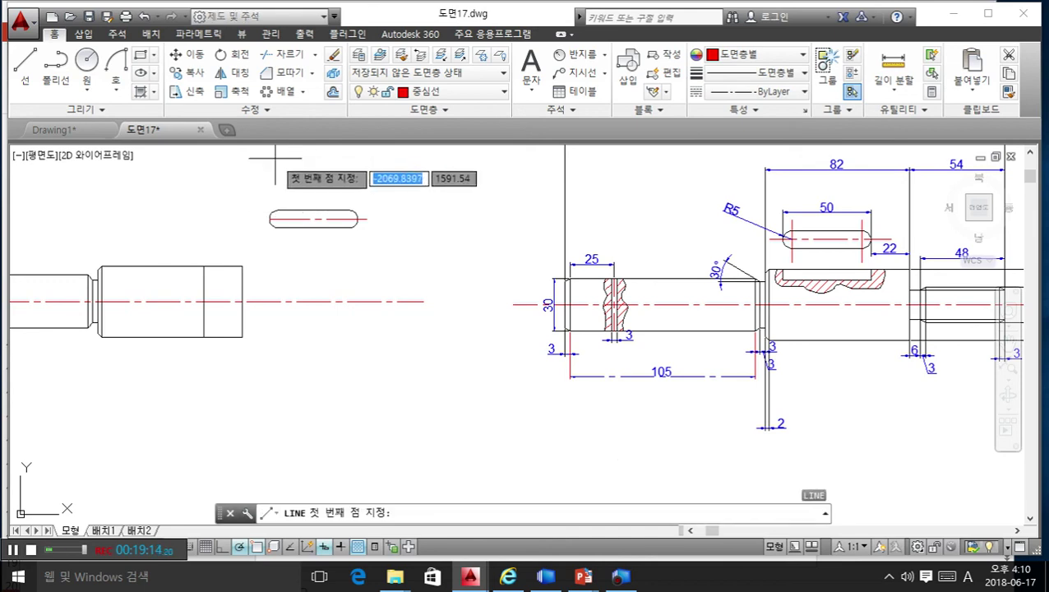
pyautogui.click(278, 212)
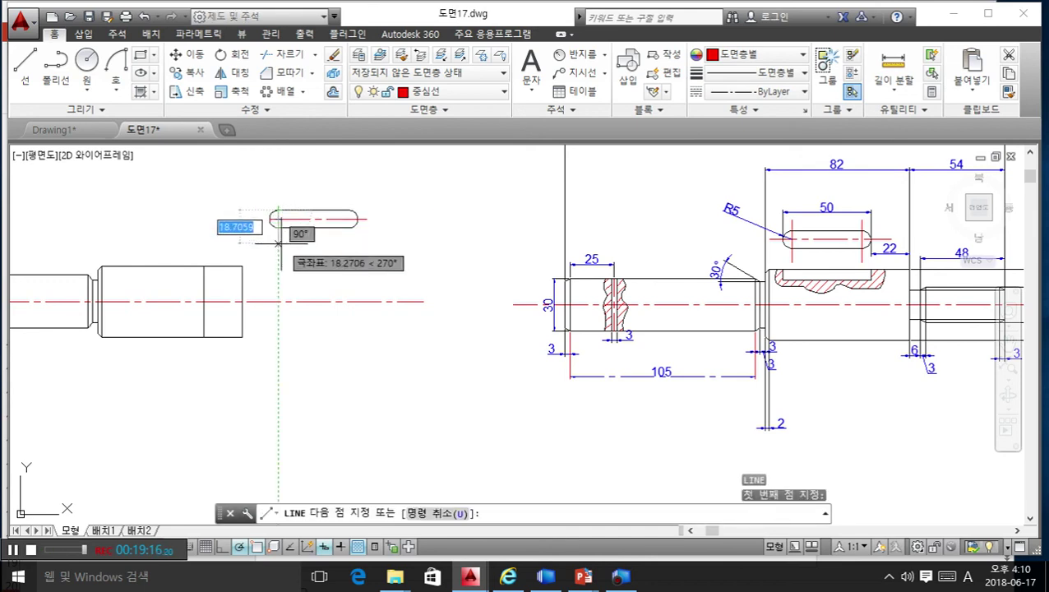
pyautogui.click(278, 241)
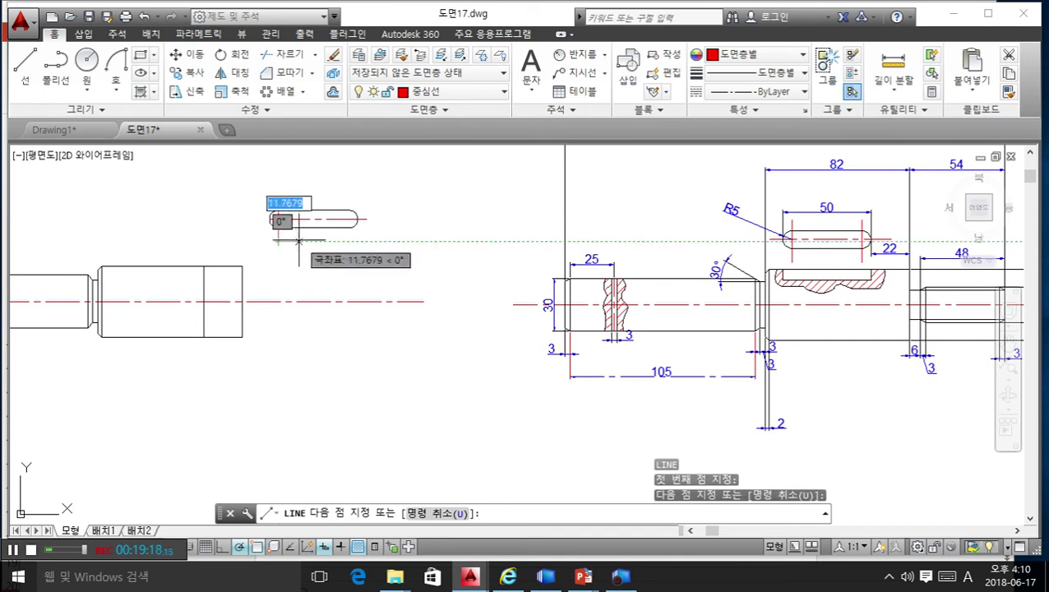
pyautogui.press('Escape')
pyautogui.write('l')
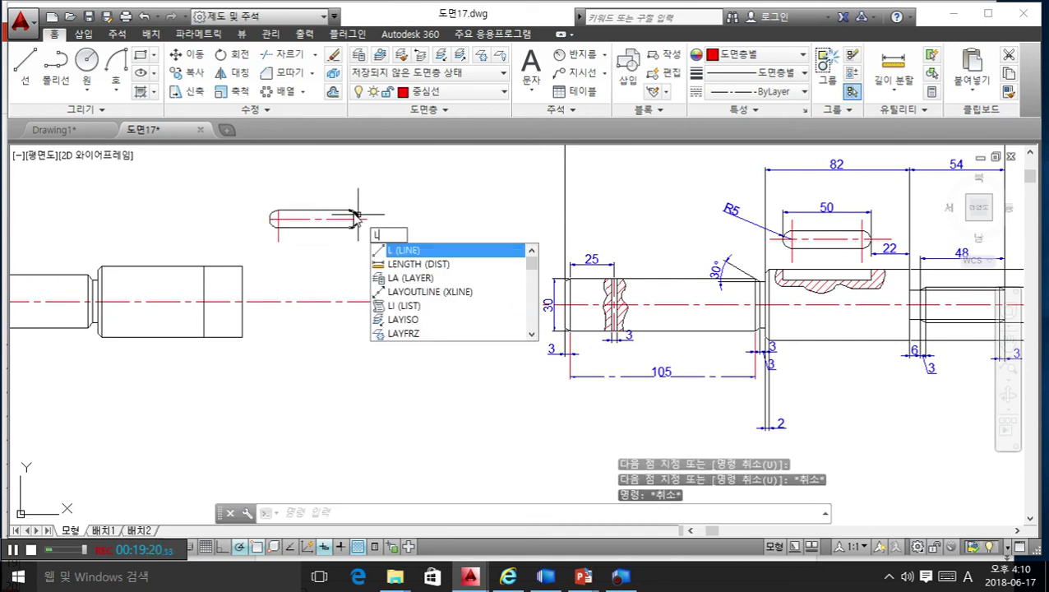
pyautogui.press('Return')
pyautogui.click(348, 211)
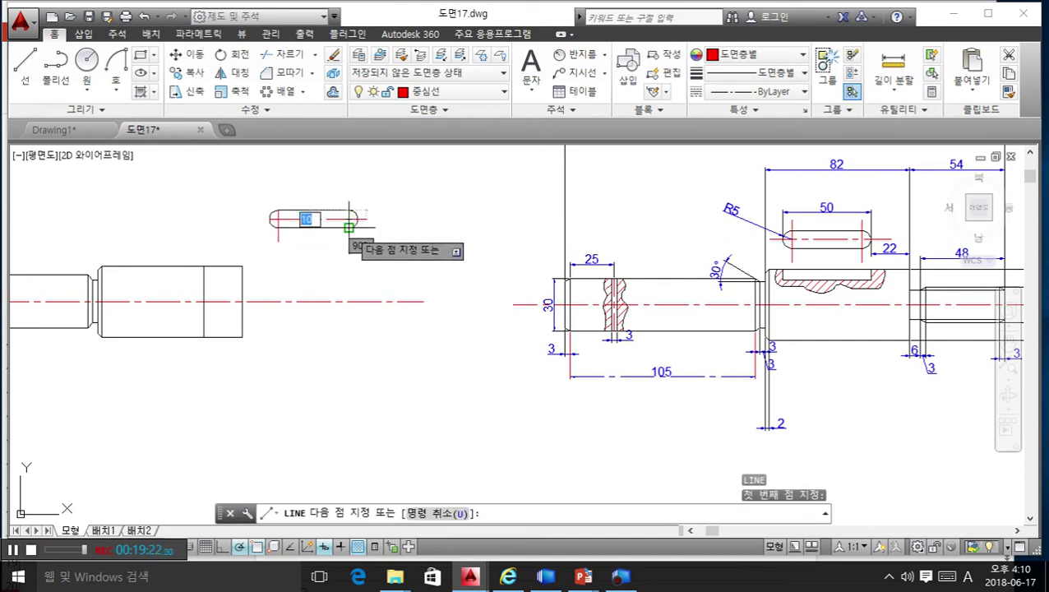
pyautogui.press('Escape')
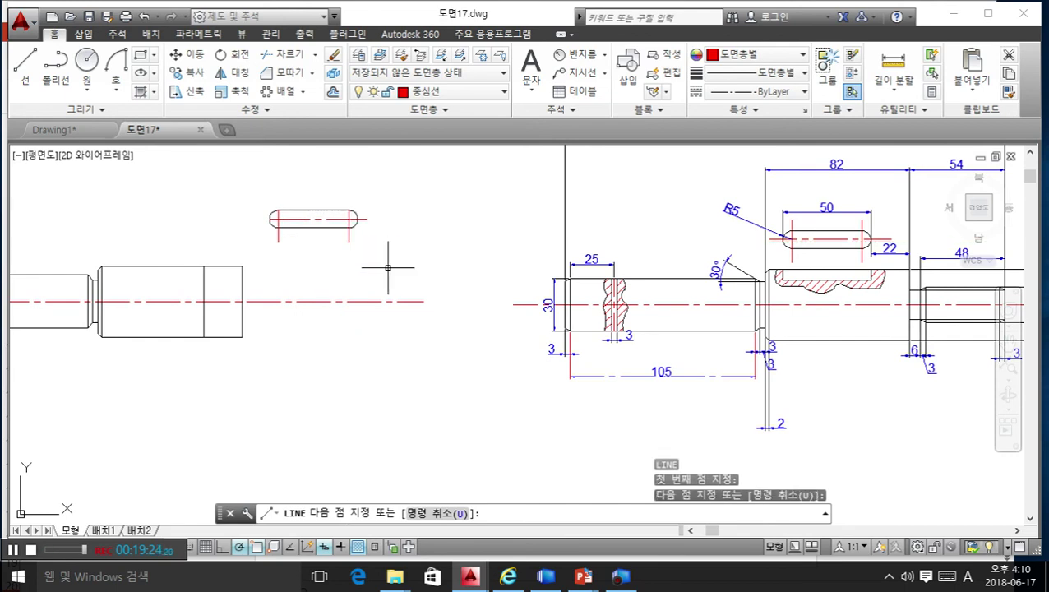
pyautogui.press('Escape')
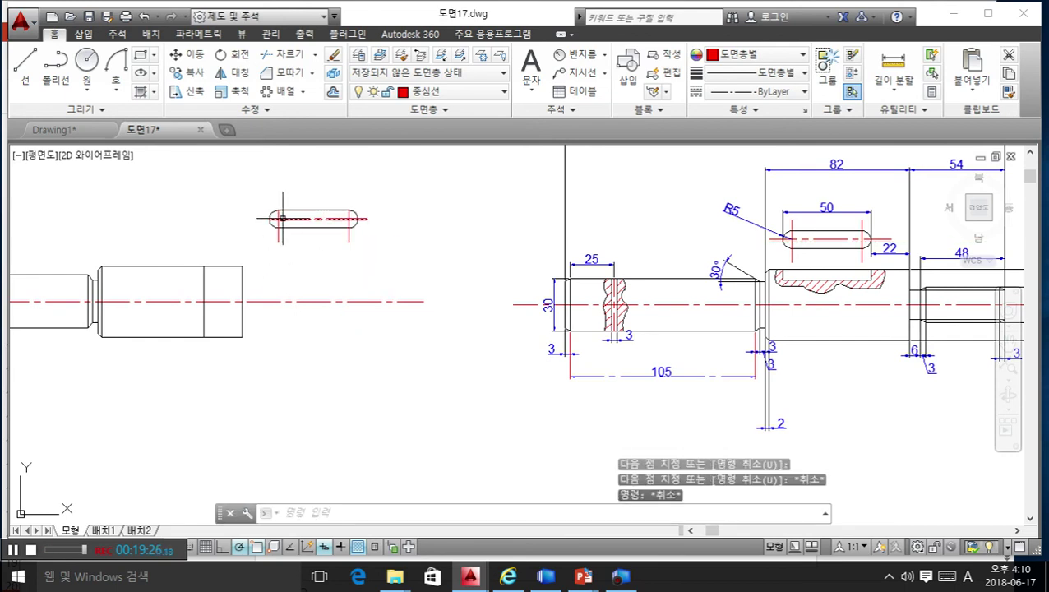
# - Stretch the top grips of both vertical centre lines upward above the slot
pyautogui.click(278, 209)
pyautogui.click(278, 196)
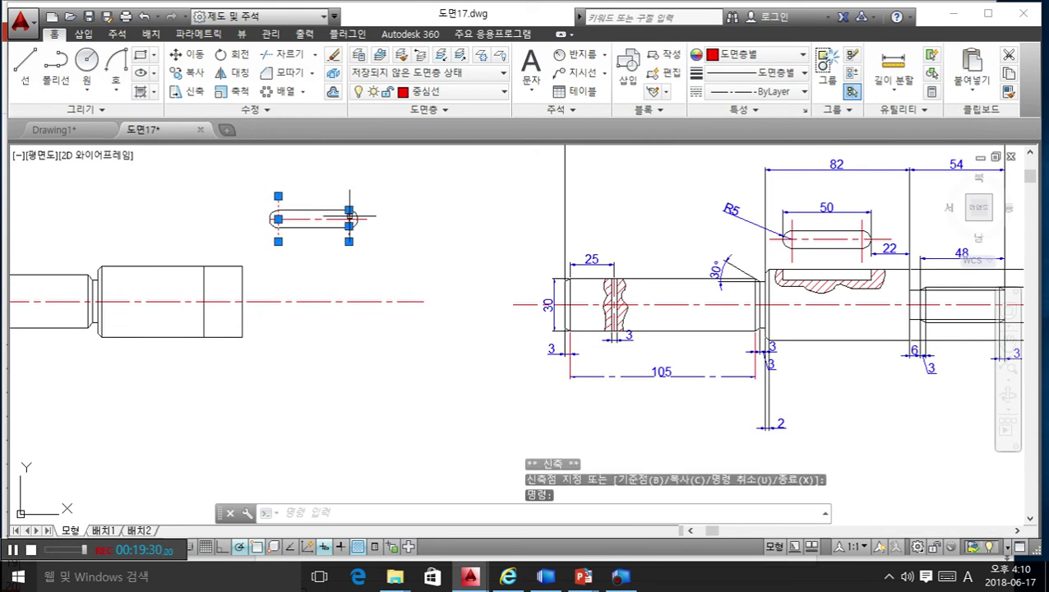
pyautogui.click(348, 210)
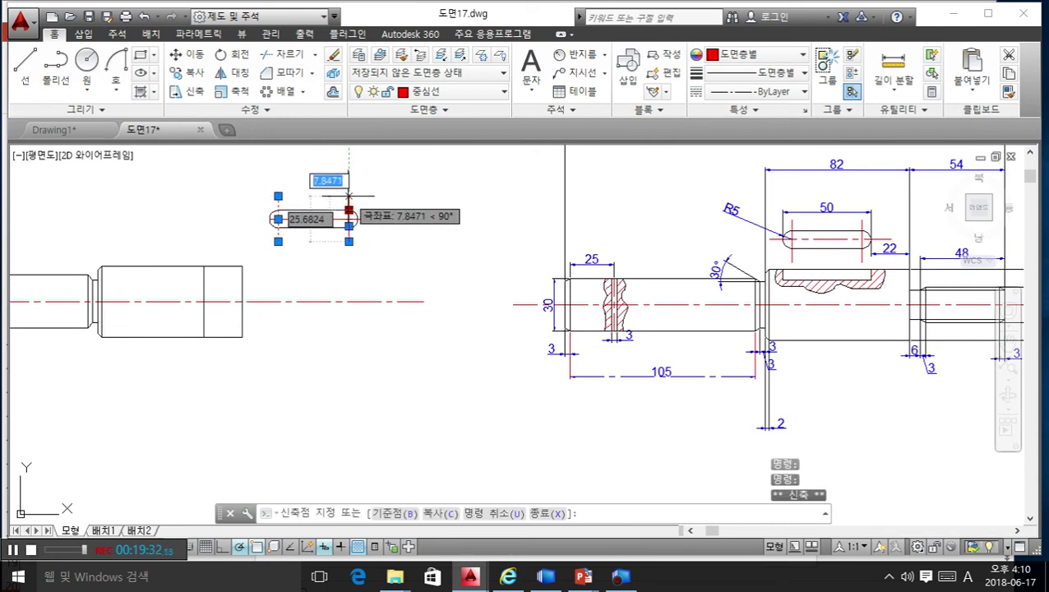
pyautogui.click(348, 197)
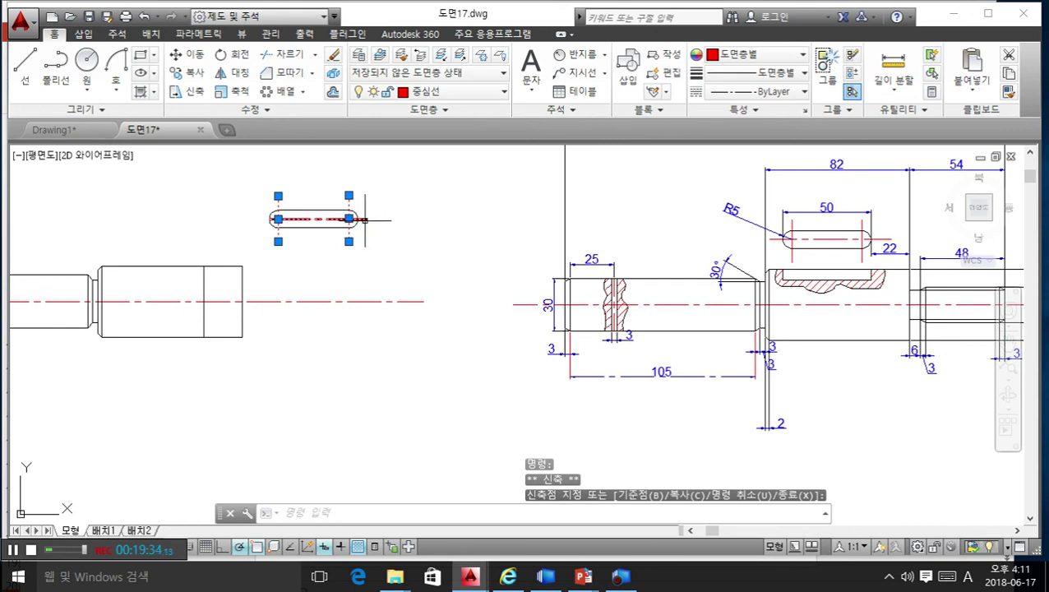
# - Close the Help window, clear the selection and pan to show the left view
pyautogui.press('F1')
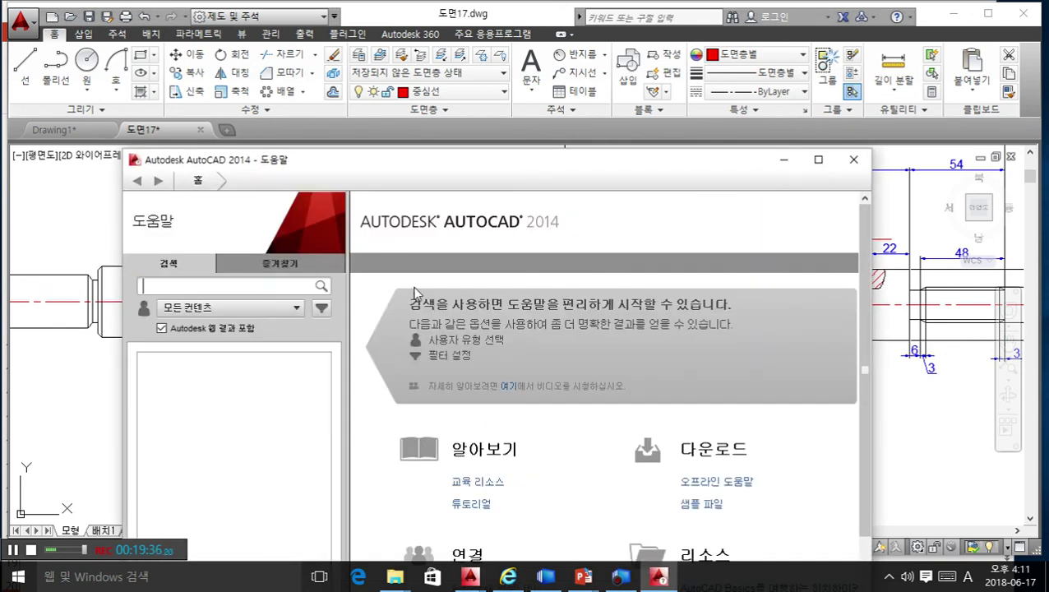
pyautogui.click(852, 163)
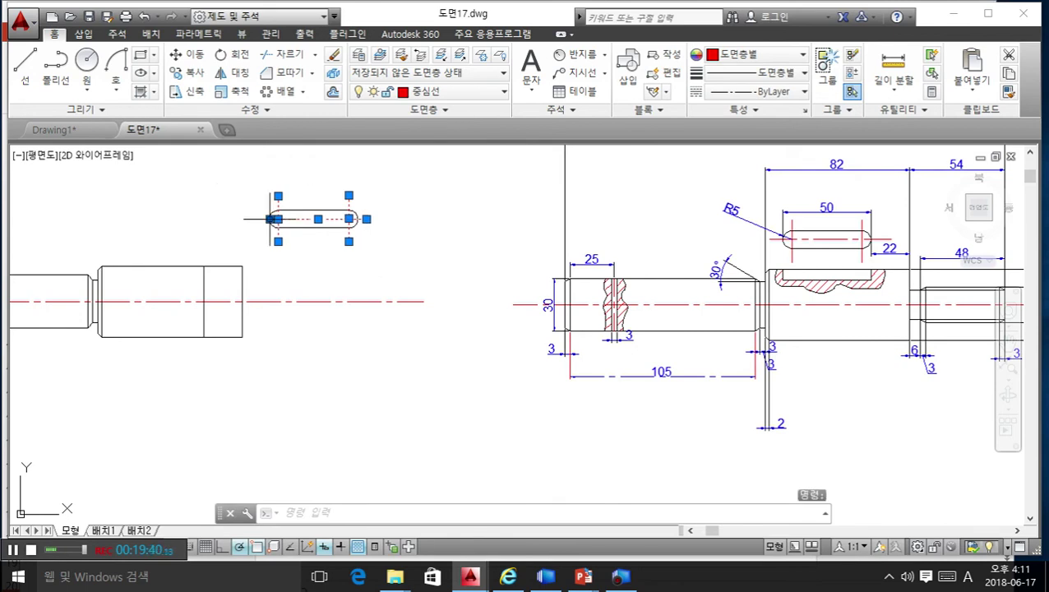
pyautogui.click(274, 219)
pyautogui.press('Escape')
pyautogui.press('Escape')
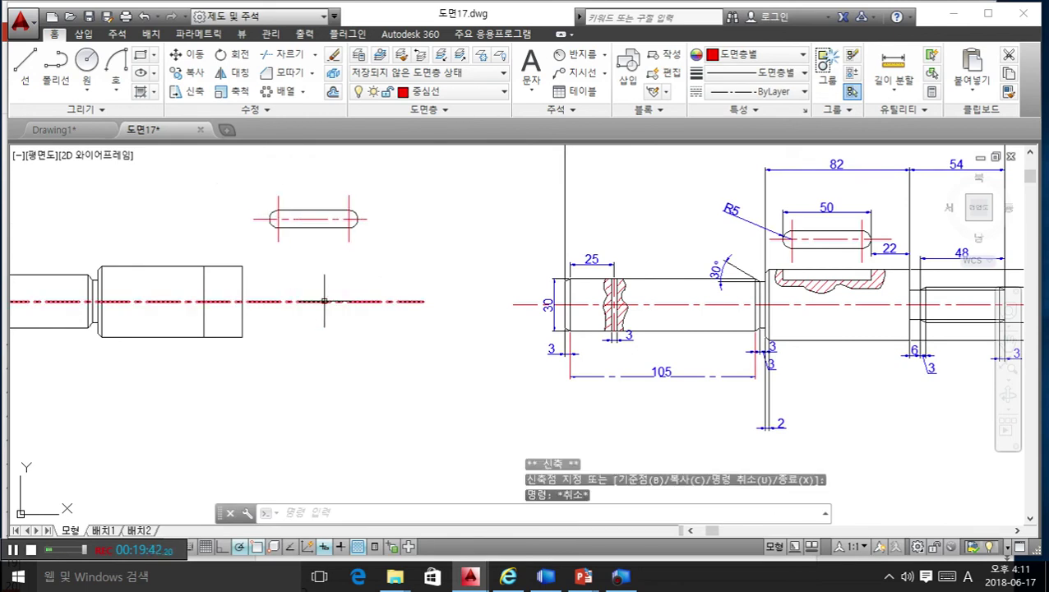
pyautogui.press('Escape')
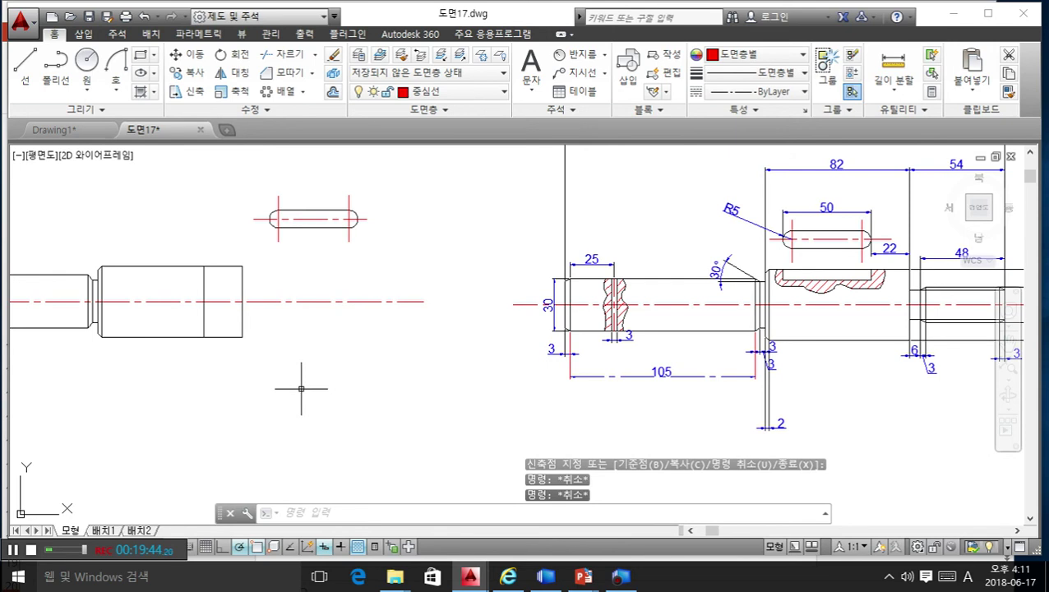
pyautogui.moveTo(286, 382)
pyautogui.mouseDown(button='middle')
pyautogui.moveTo(477, 392)
pyautogui.moveTo(462, 383)
pyautogui.mouseUp(button='middle')
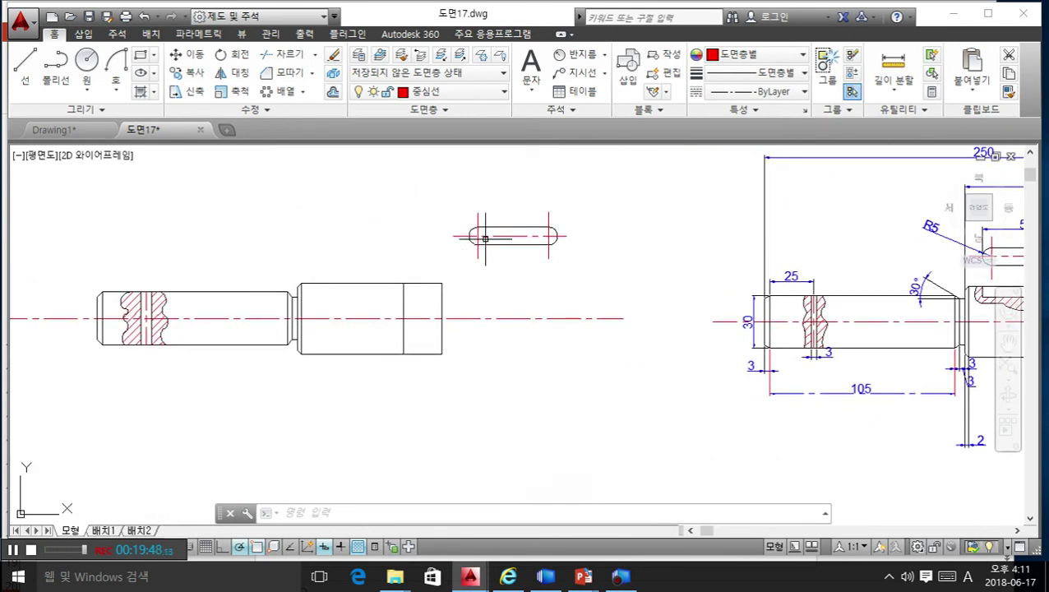
# - Move the keyway slot and its centre lines to sit above the shaft's wider section
pyautogui.write('m')
pyautogui.press('Return')
pyautogui.click(440, 203)
pyautogui.click(590, 275)
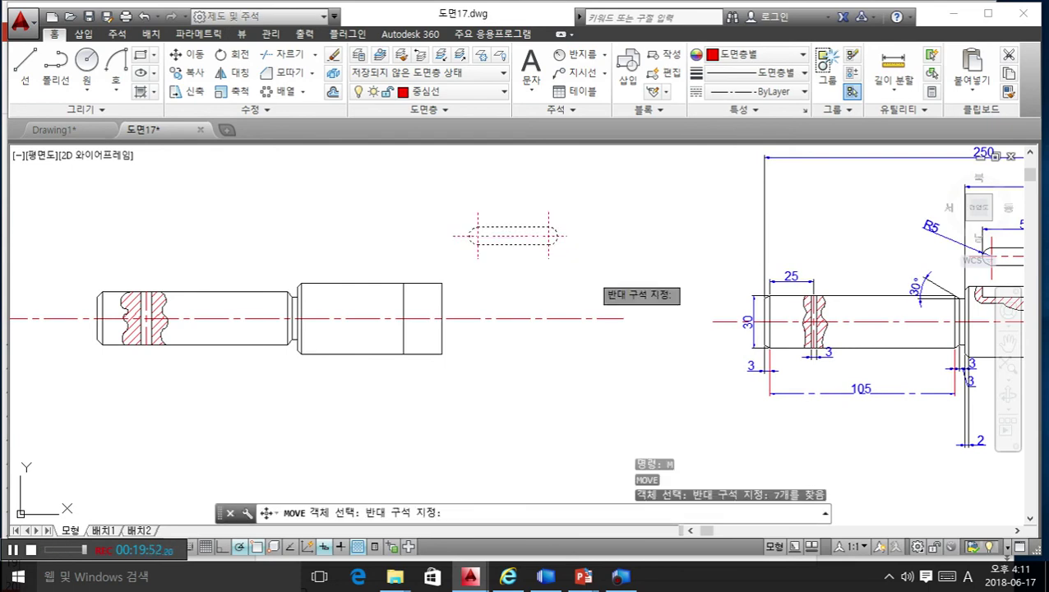
pyautogui.click(592, 274)
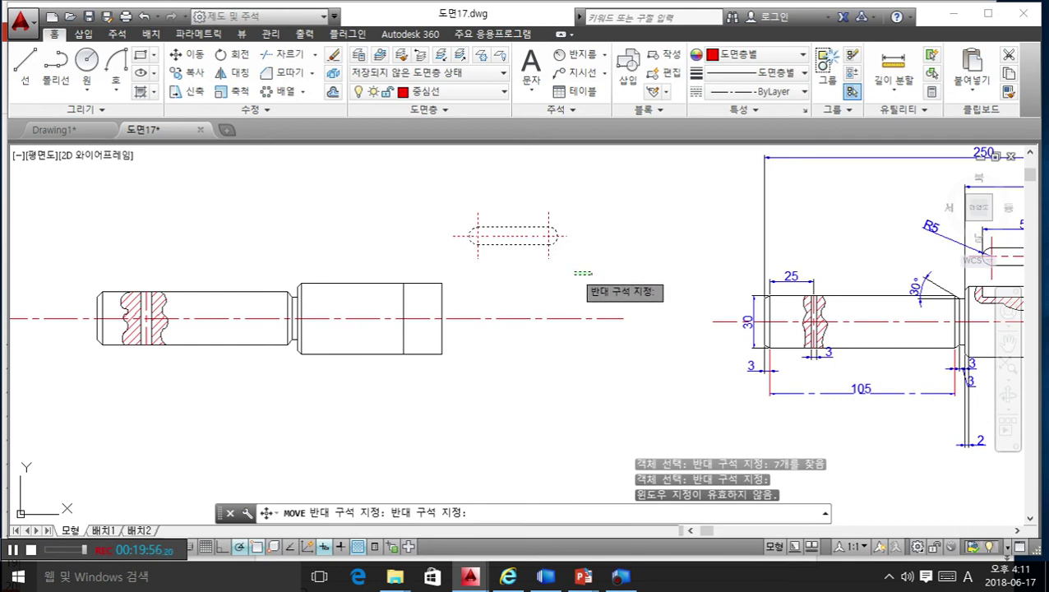
pyautogui.press('Escape')
pyautogui.press('Return')
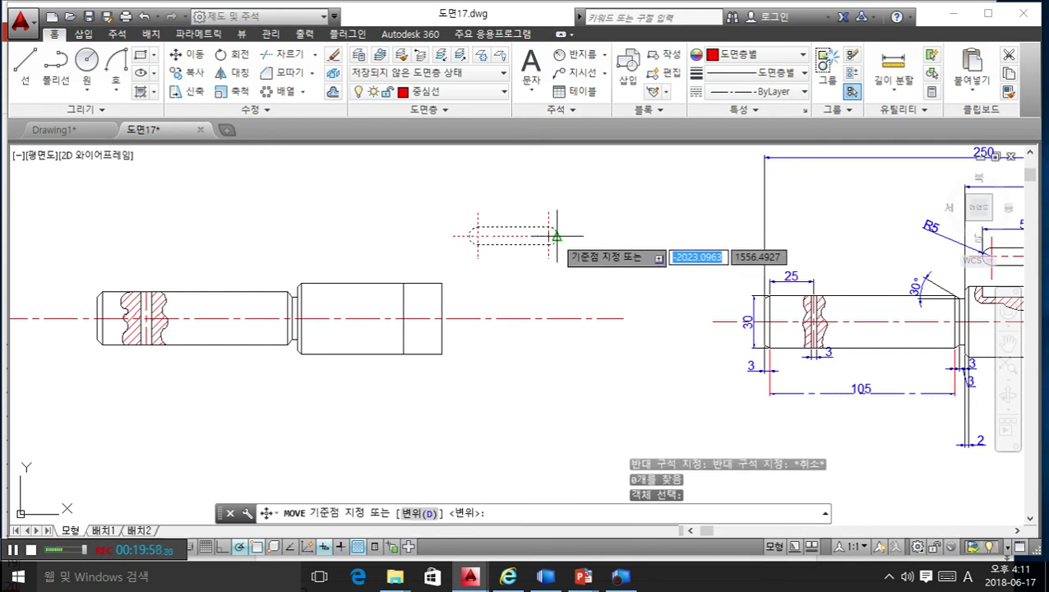
pyautogui.click(555, 236)
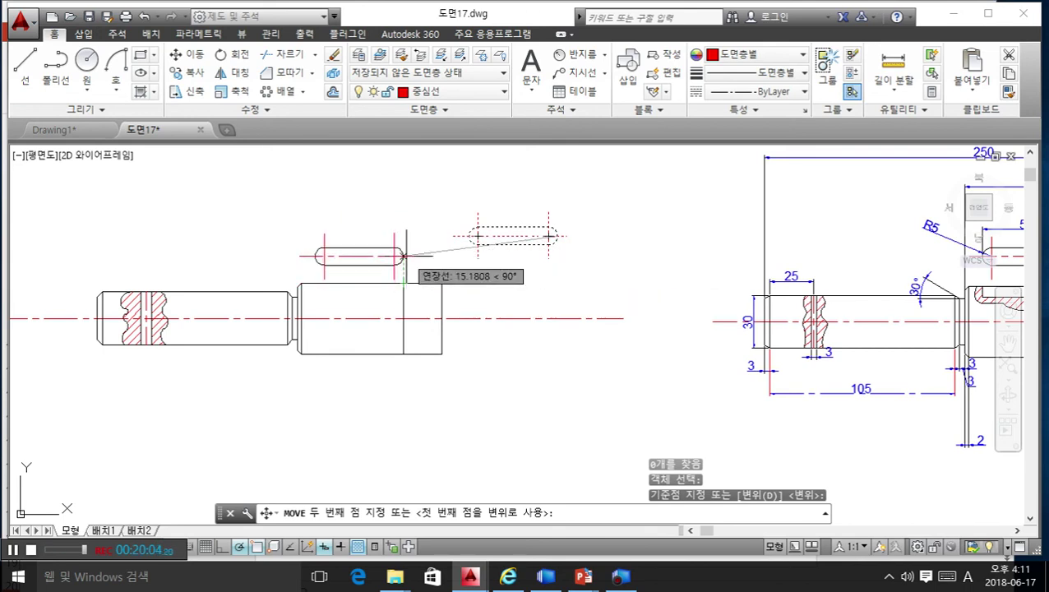
pyautogui.click(406, 254)
pyautogui.moveTo(648, 389); pyautogui.dragTo(481, 360, button='middle')
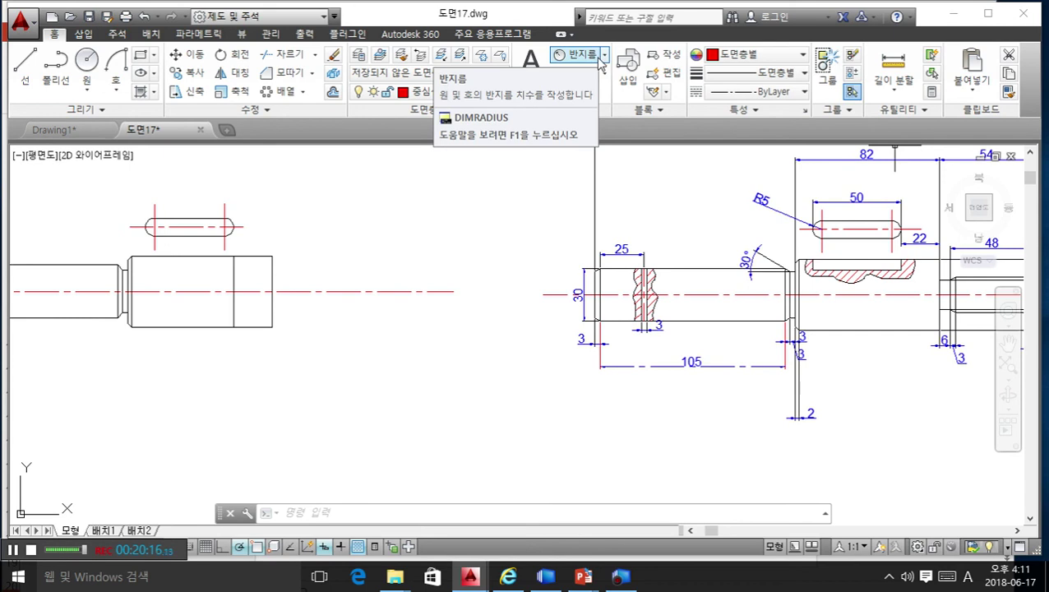
# - Add a linear dimension of 6 for the keyway depth on the right shaft view
pyautogui.click(604, 55)
pyautogui.click(572, 85)
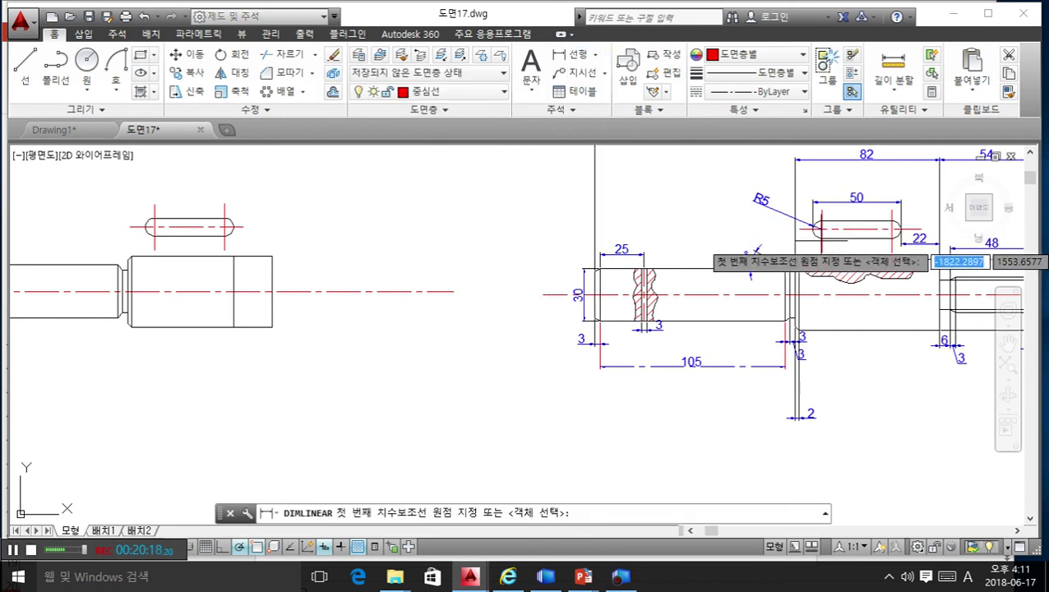
pyautogui.click(901, 260)
pyautogui.click(796, 269)
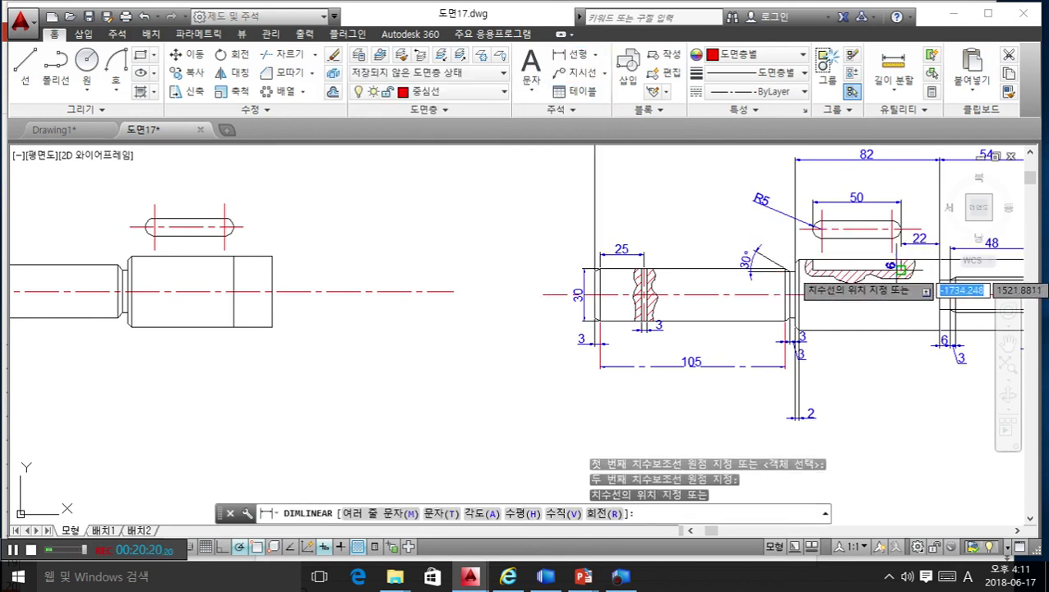
pyautogui.click(687, 263)
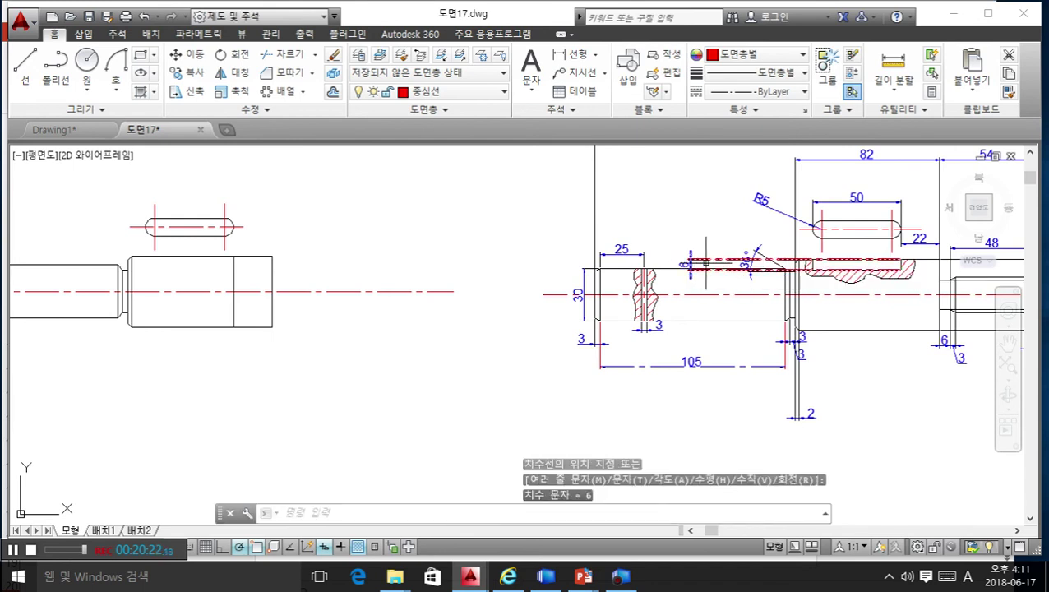
pyautogui.press('Escape')
pyautogui.press('Escape')
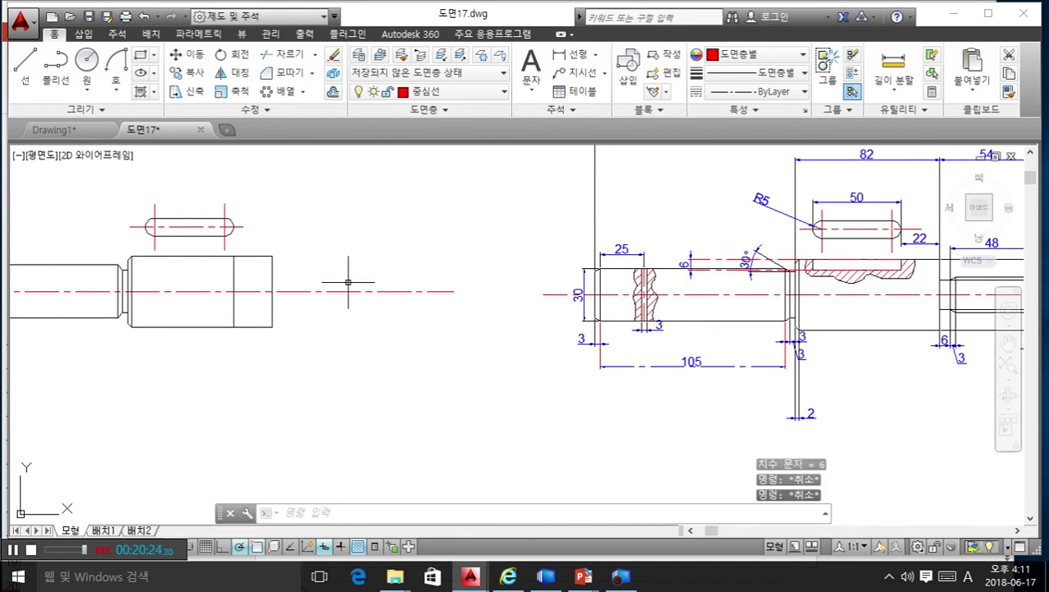
pyautogui.write('la')
pyautogui.press('Escape')
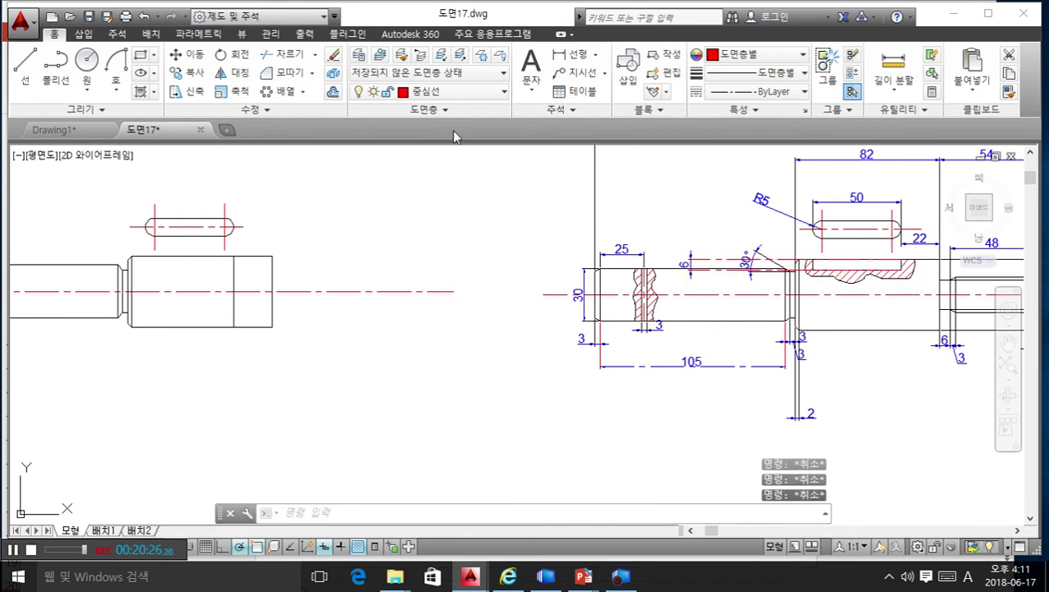
# - On layer 0, outline the keyway recess 6, 50, 6 and delete the leftover vertical line
pyautogui.click(444, 93)
pyautogui.click(421, 110)
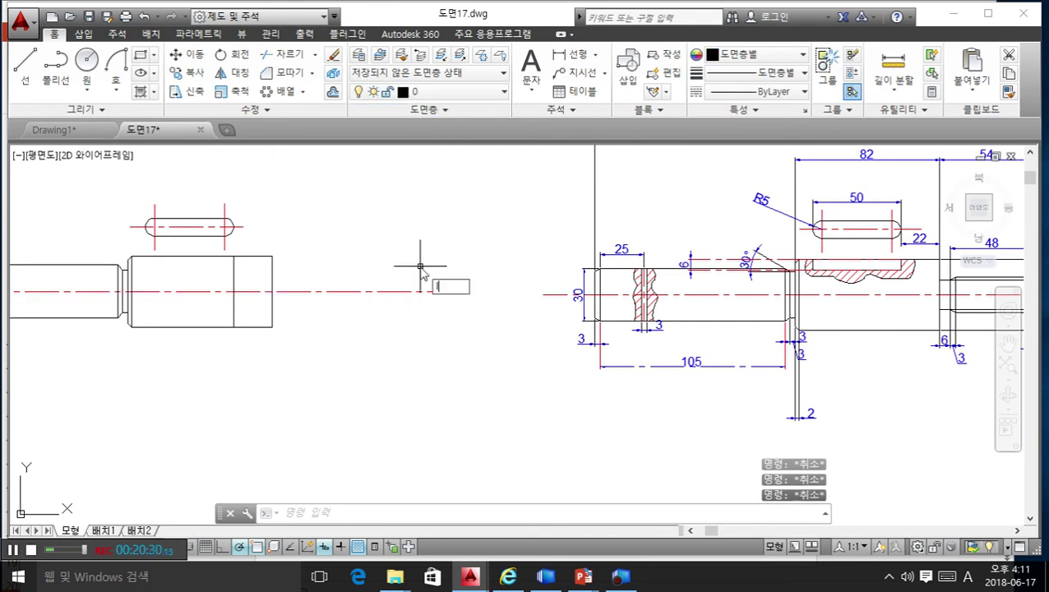
pyautogui.write('l')
pyautogui.press('Return')
pyautogui.click(234, 256)
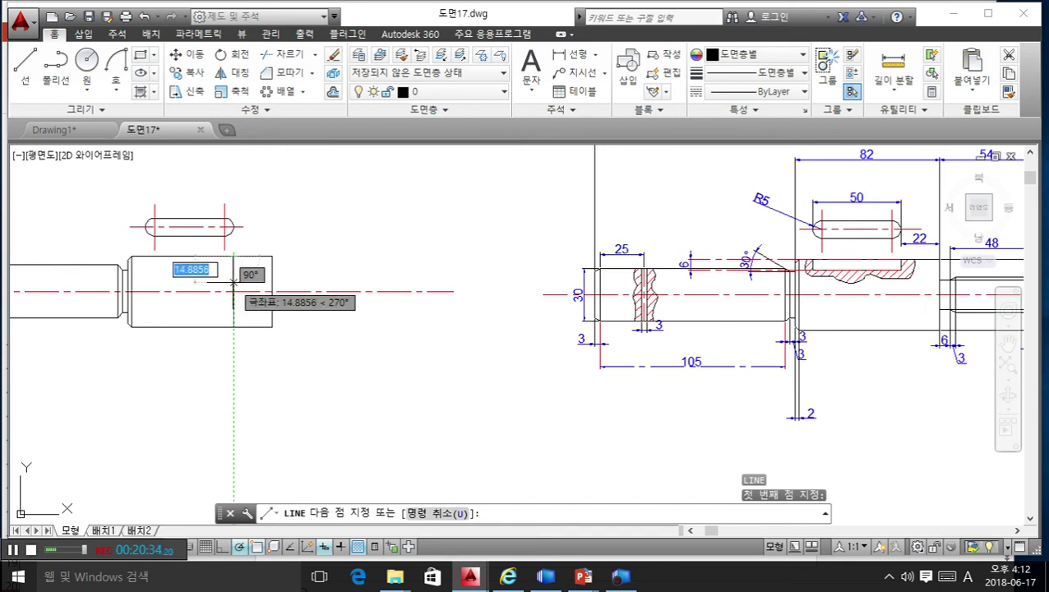
pyautogui.write('6')
pyautogui.press('Return')
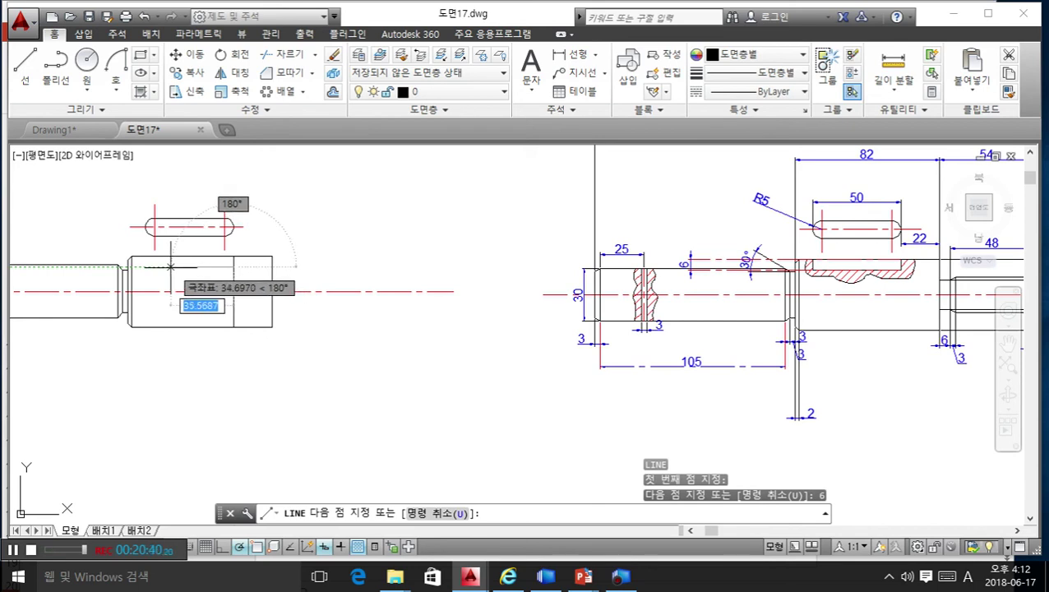
pyautogui.write('50')
pyautogui.press('Return')
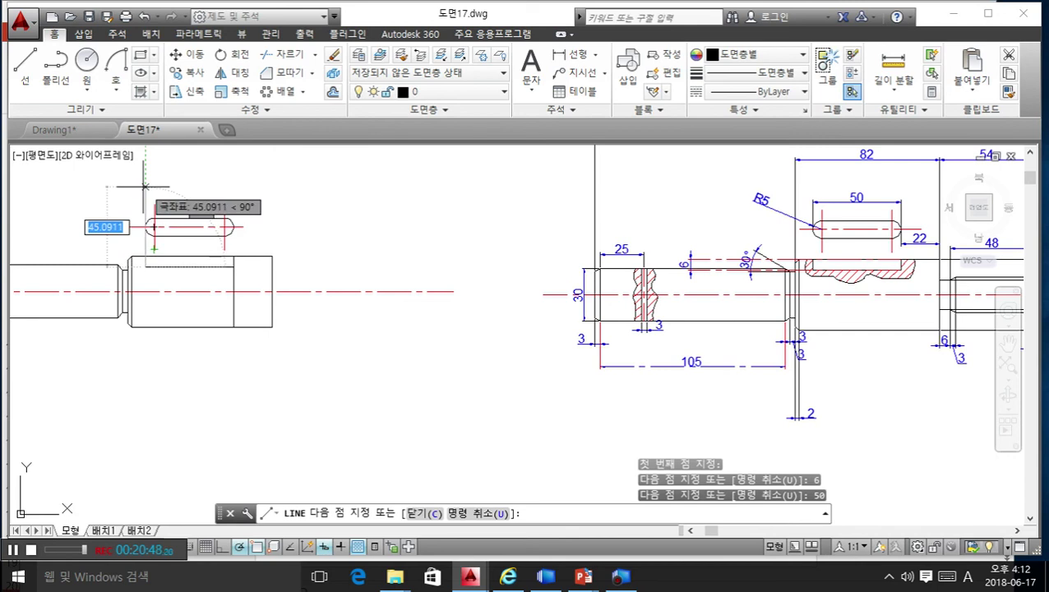
pyautogui.write('6')
pyautogui.press('Return')
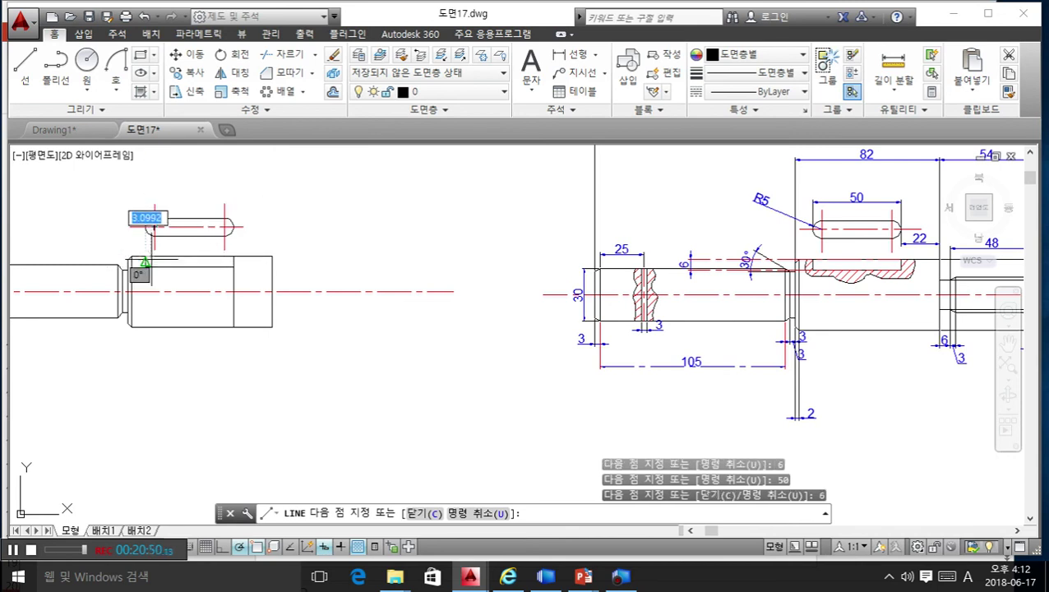
pyautogui.press('Escape')
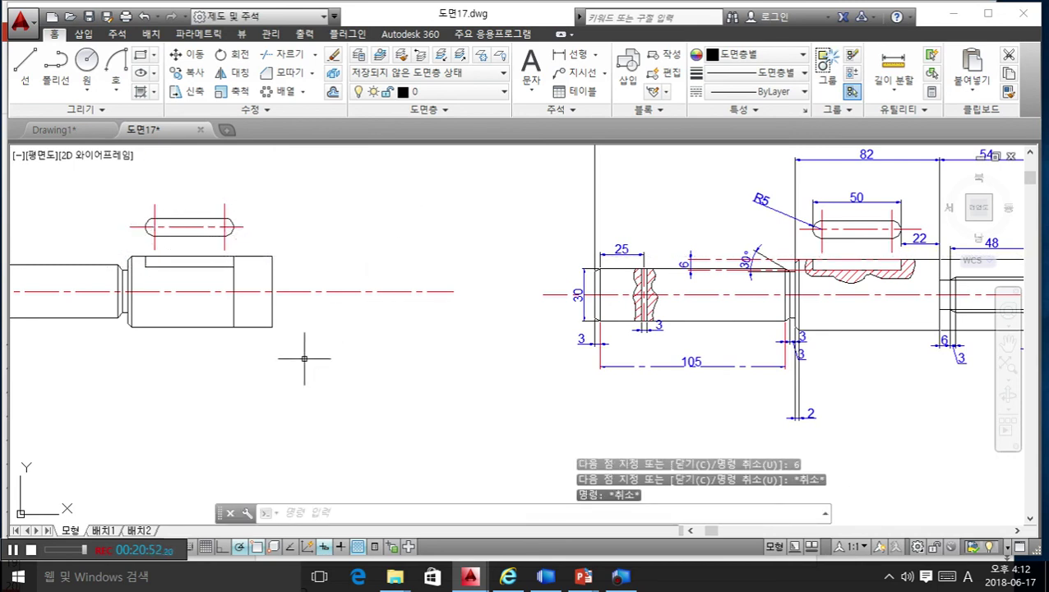
pyautogui.click(234, 279)
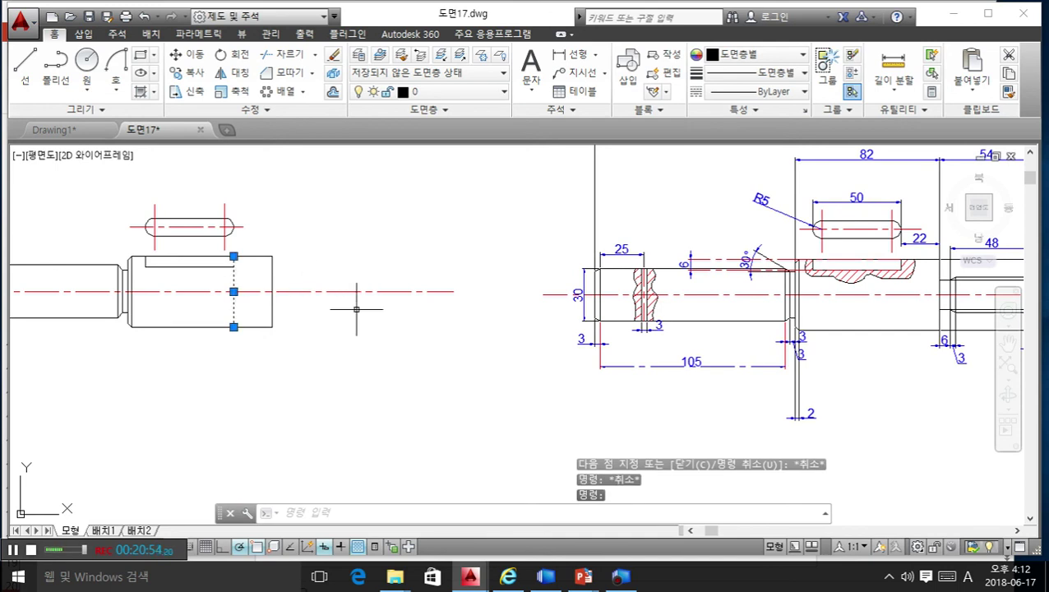
pyautogui.press('Delete')
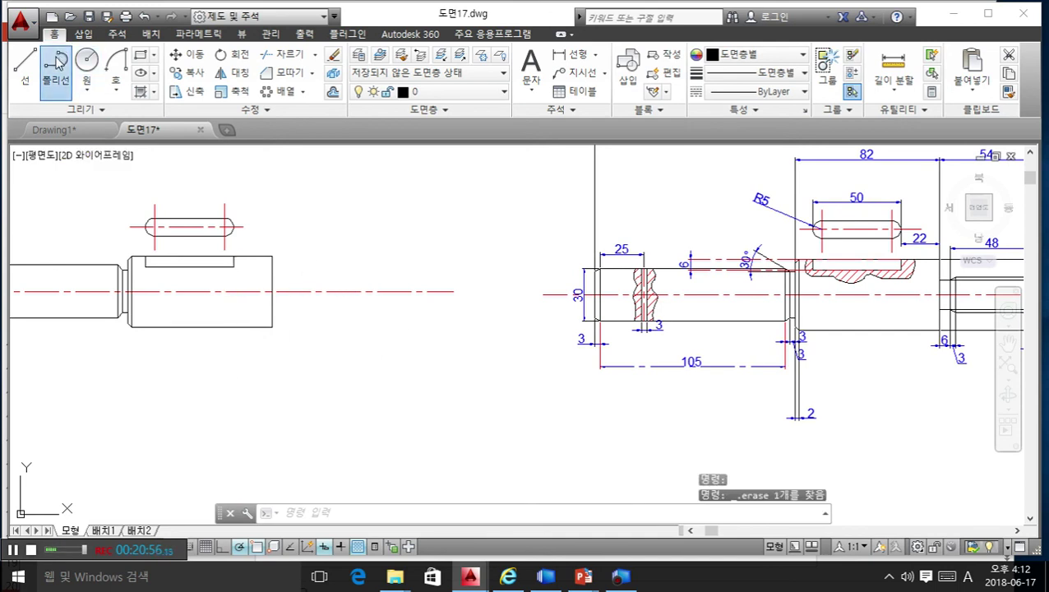
# - Enable object snap tracking and set the Nearest object snap in Drafting Settings
pyautogui.click(56, 62)
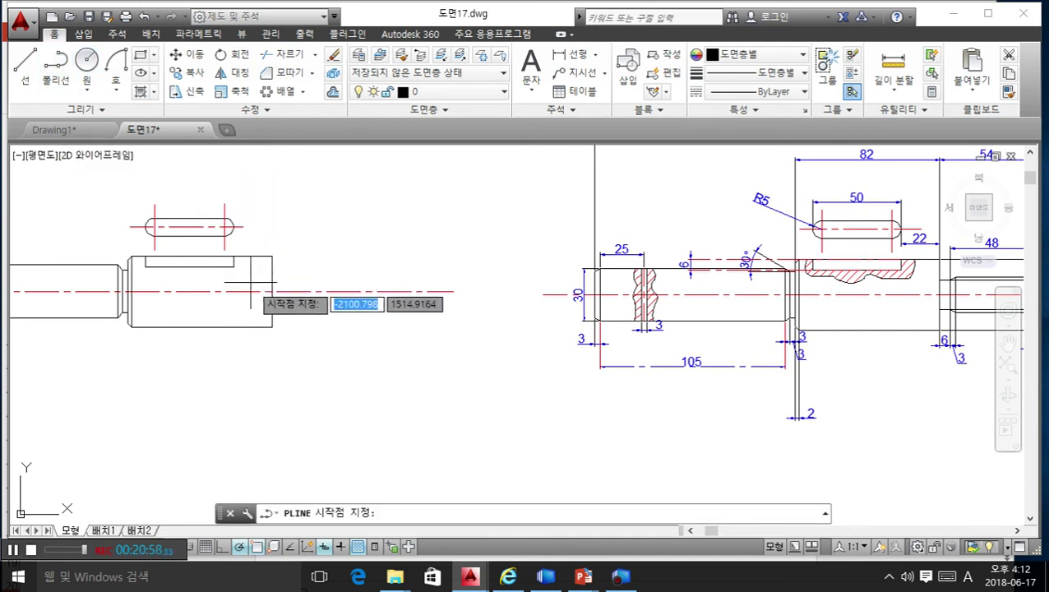
pyautogui.scroll(4, 160, 325)
pyautogui.moveTo(215, 290)
pyautogui.mouseDown(button='middle')
pyautogui.moveTo(229, 313)
pyautogui.moveTo(350, 399)
pyautogui.mouseUp(button='middle')
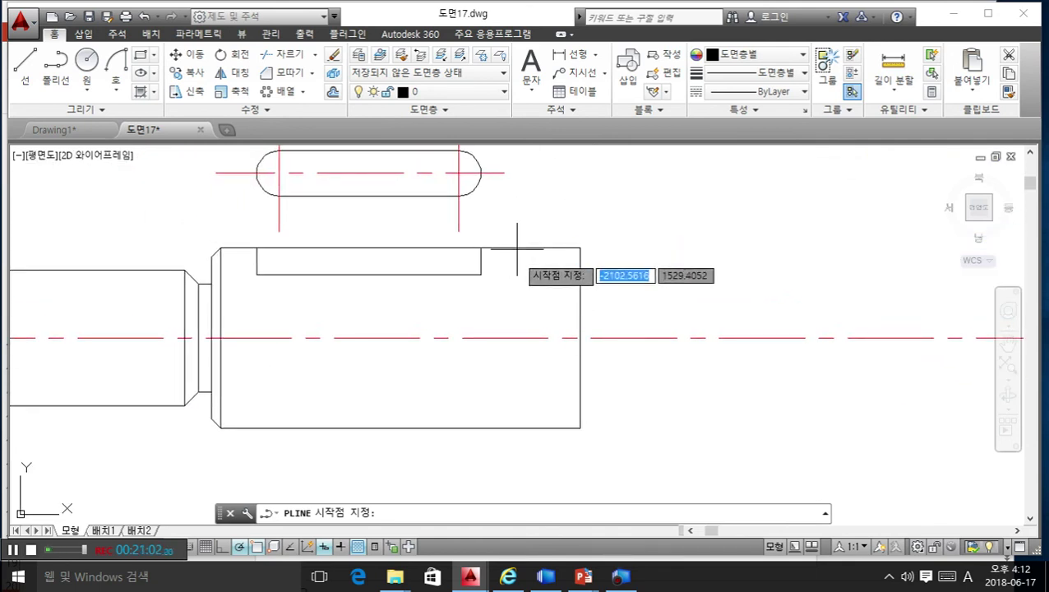
pyautogui.click(330, 548)
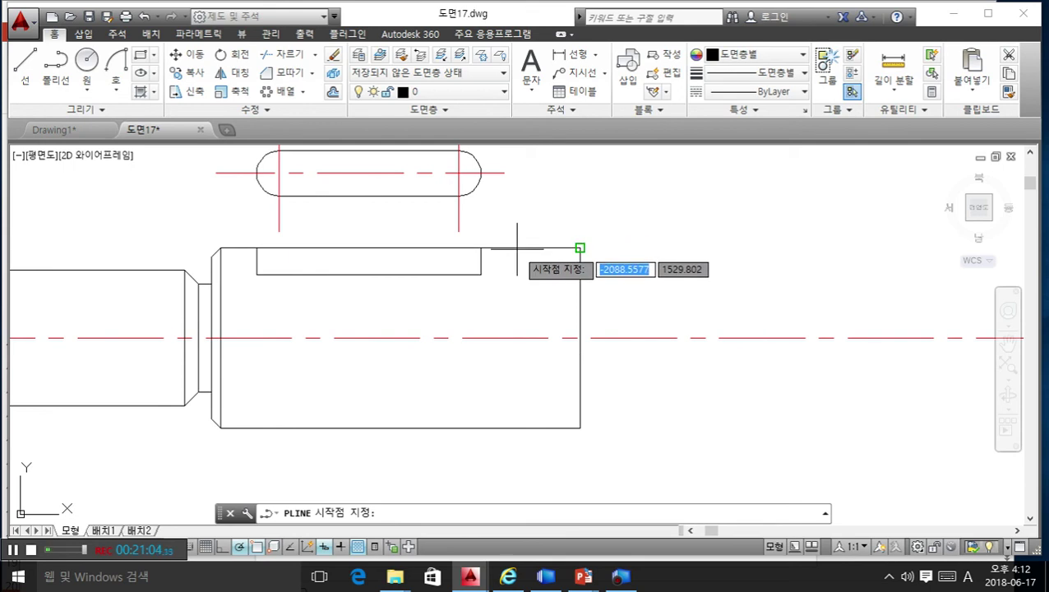
pyautogui.rightClick(273, 549)
pyautogui.click(327, 516)
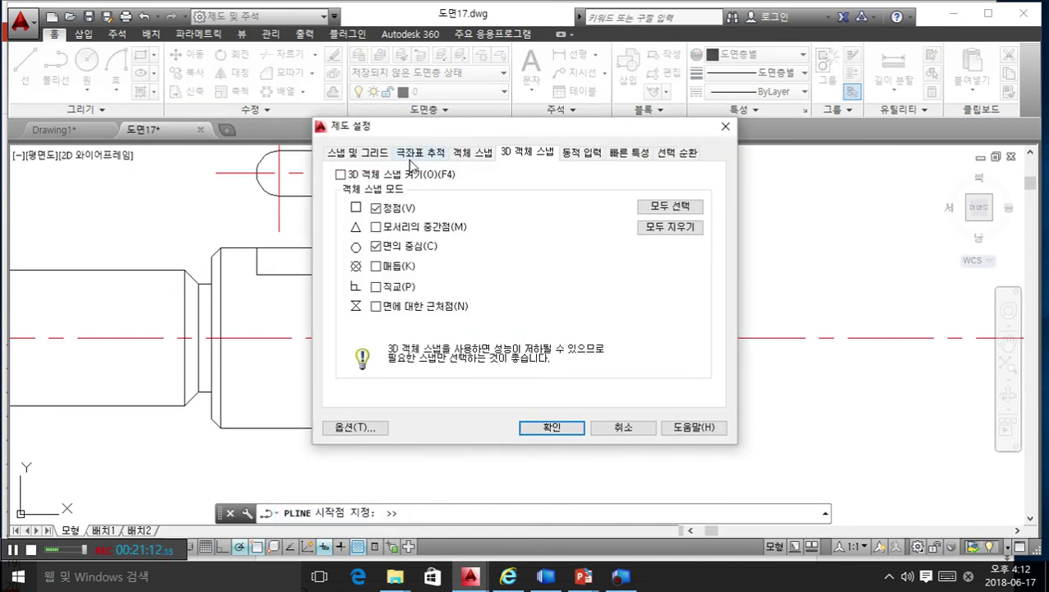
pyautogui.click(474, 159)
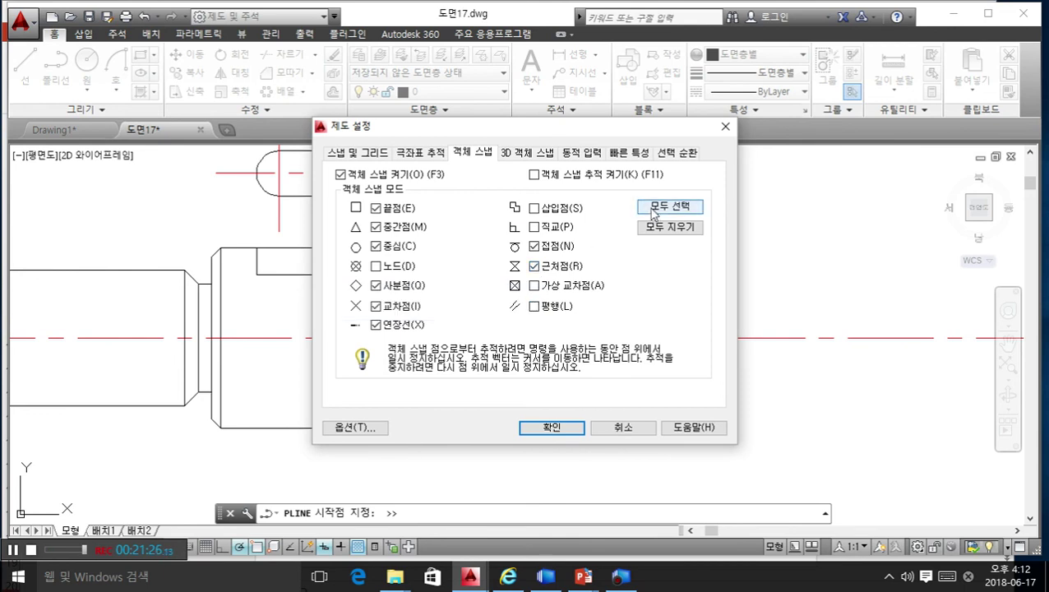
pyautogui.click(551, 427)
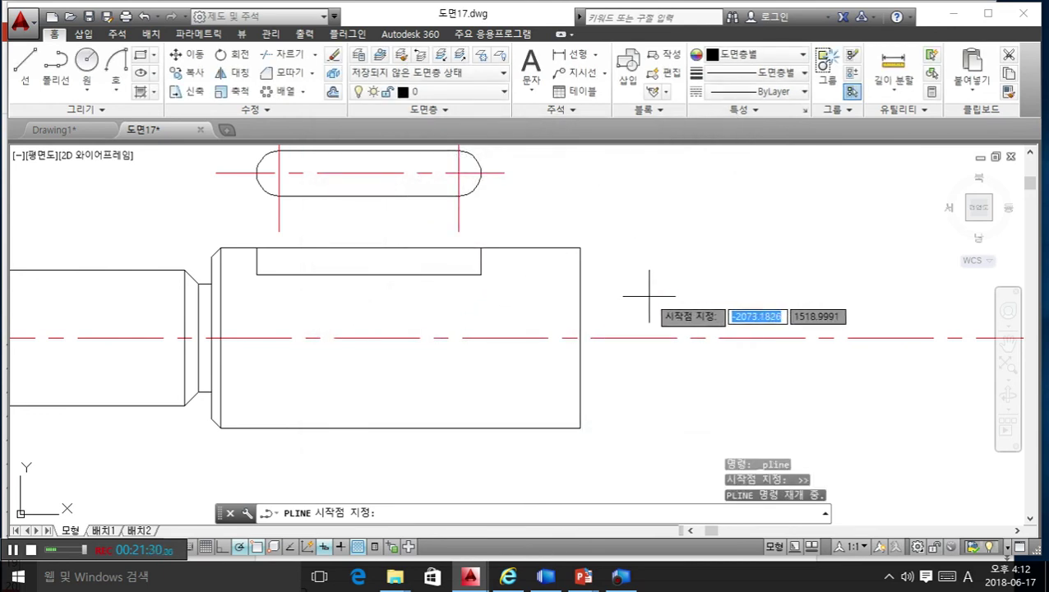
pyautogui.scroll(-4, 647, 292)
pyautogui.moveTo(736, 370)
pyautogui.mouseDown(button='middle')
pyautogui.moveTo(546, 344)
pyautogui.moveTo(351, 334)
pyautogui.moveTo(575, 379)
pyautogui.mouseUp(button='middle')
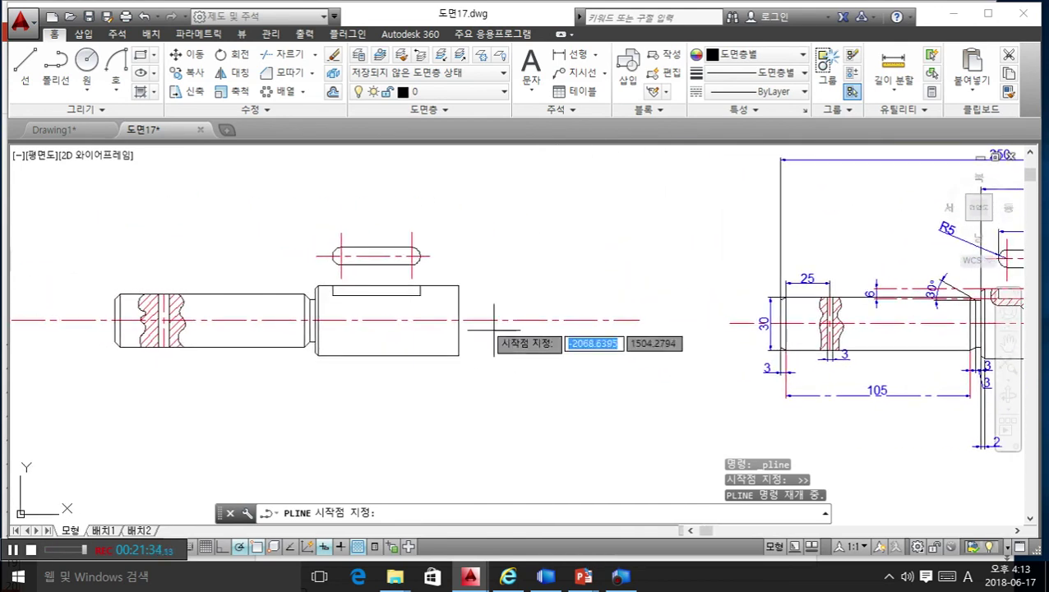
pyautogui.click(433, 293)
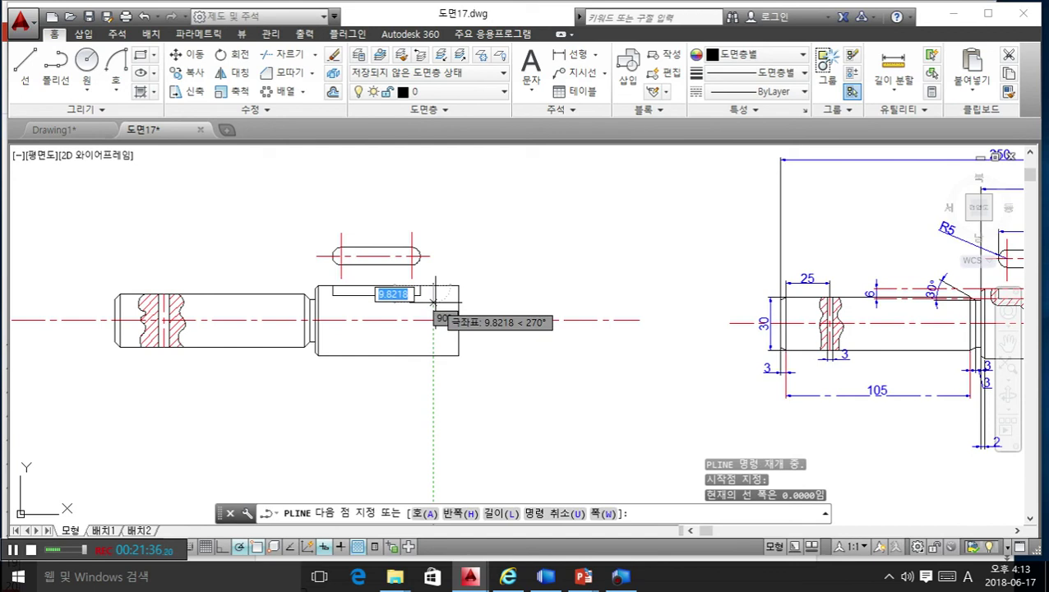
pyautogui.click(433, 303)
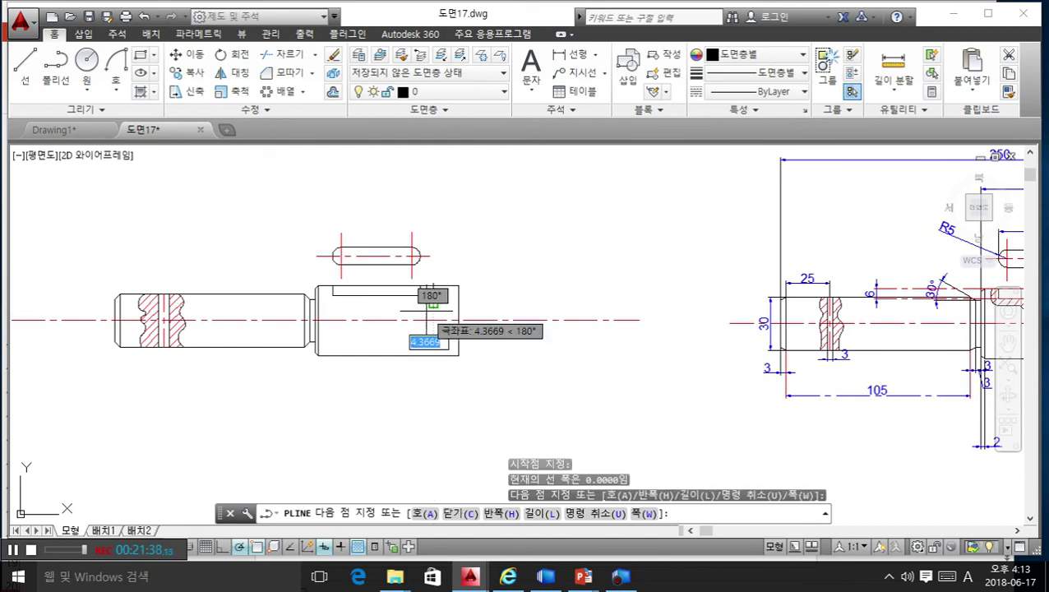
pyautogui.press('Escape')
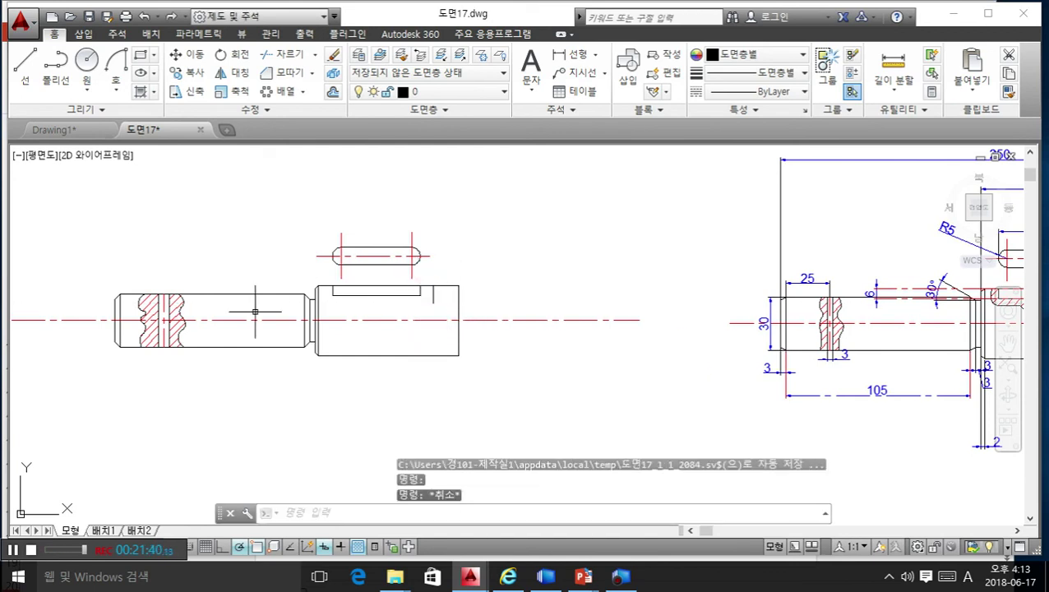
pyautogui.write('u')
pyautogui.press('Return')
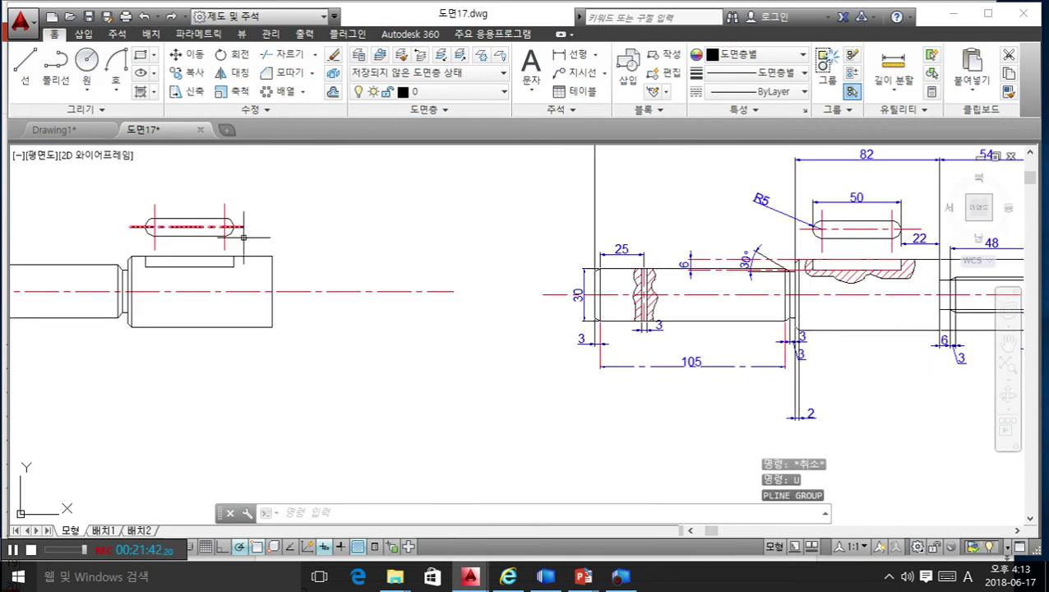
pyautogui.moveTo(221, 381); pyautogui.dragTo(405, 466, button='middle')
pyautogui.scroll(3, 411, 461)
pyautogui.scroll(3, 421, 433)
pyautogui.moveTo(393, 422); pyautogui.dragTo(475, 515, button='middle')
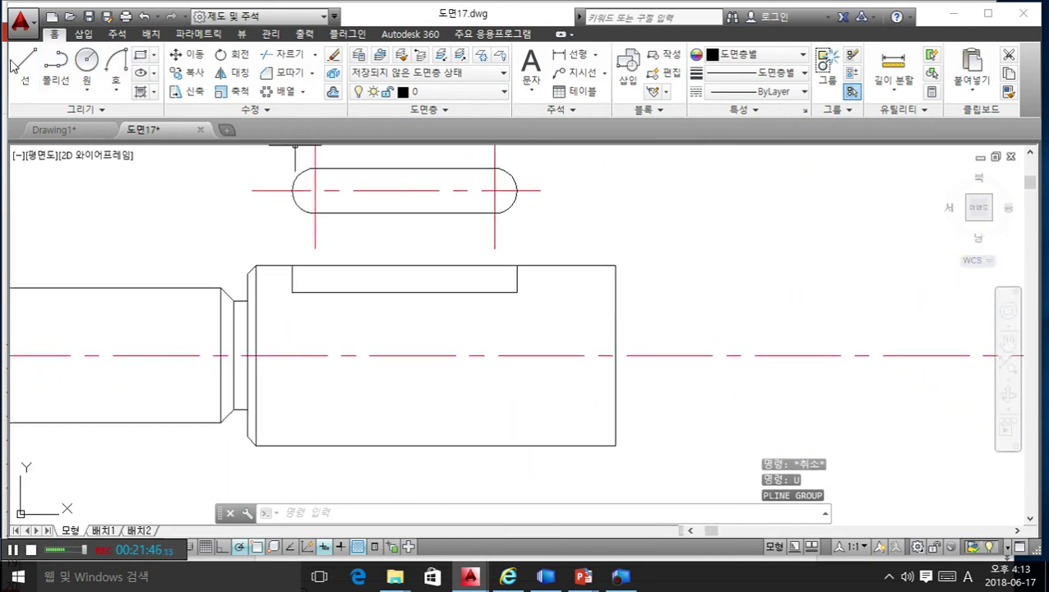
pyautogui.click(56, 66)
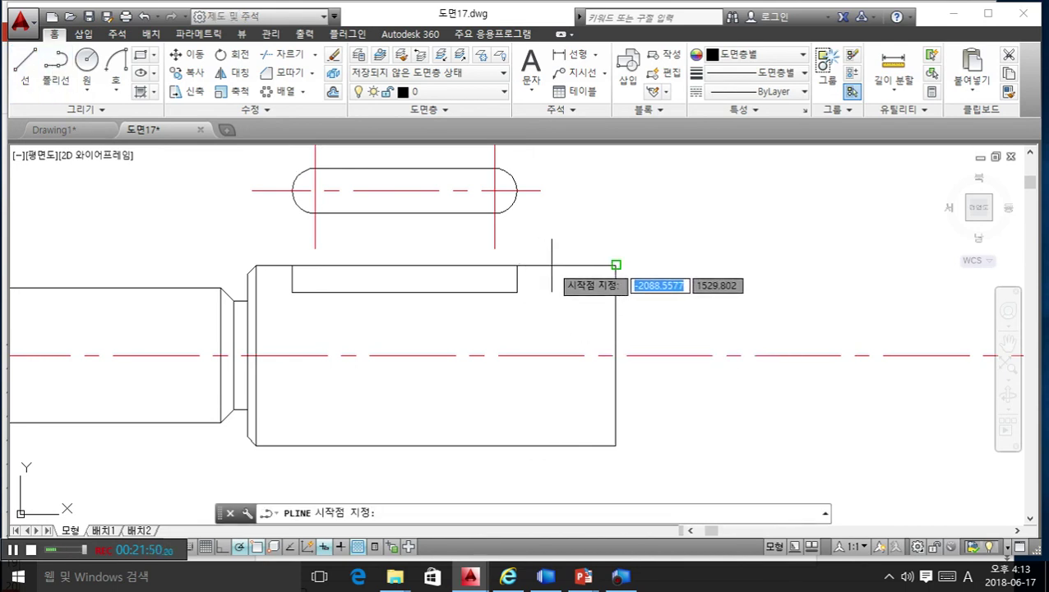
pyautogui.scroll(1, 551, 300)
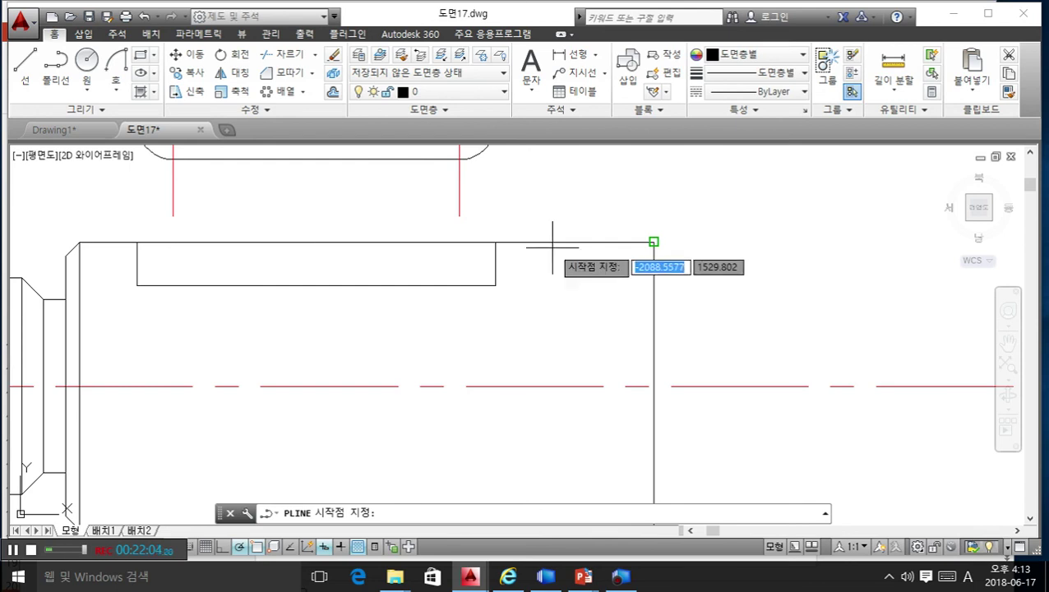
# - Draw a zigzag polyline down from the shaft's top edge and back up
pyautogui.click(549, 243)
pyautogui.click(559, 293)
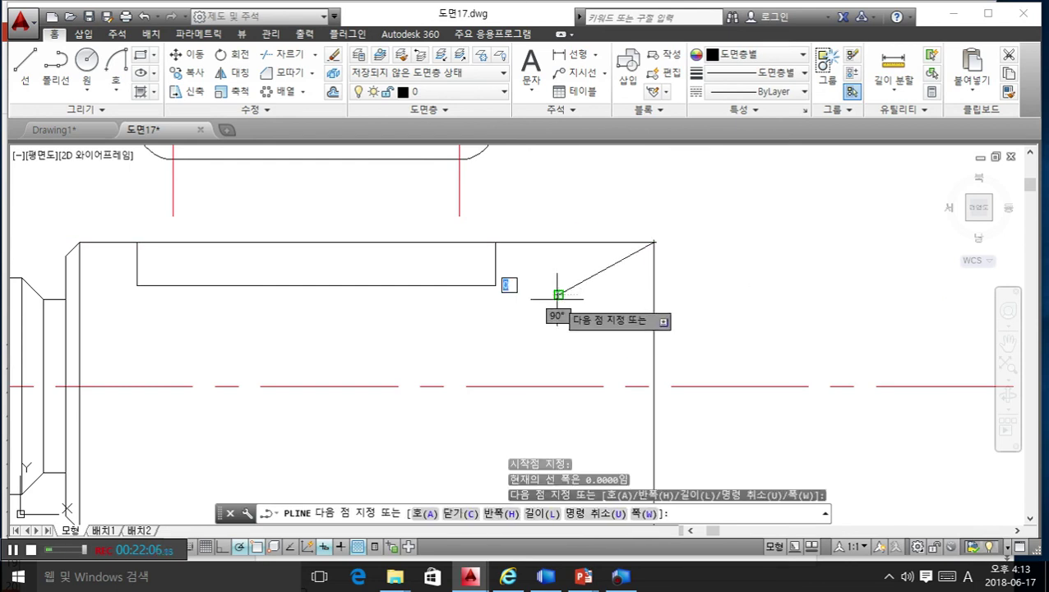
pyautogui.click(558, 345)
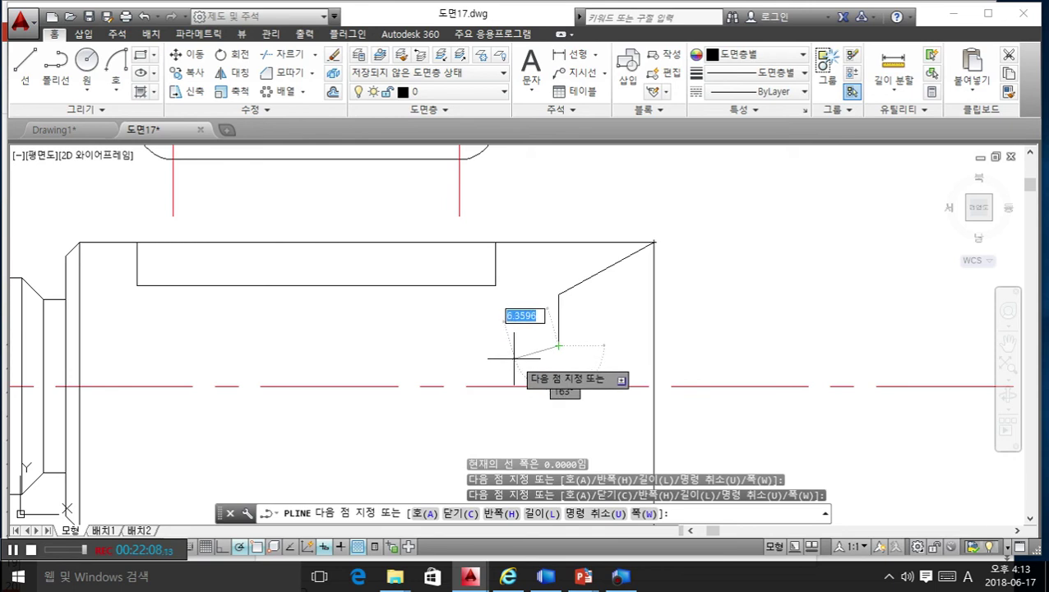
pyautogui.click(483, 358)
pyautogui.click(421, 349)
pyautogui.click(378, 356)
pyautogui.click(263, 329)
pyautogui.click(184, 363)
pyautogui.click(114, 331)
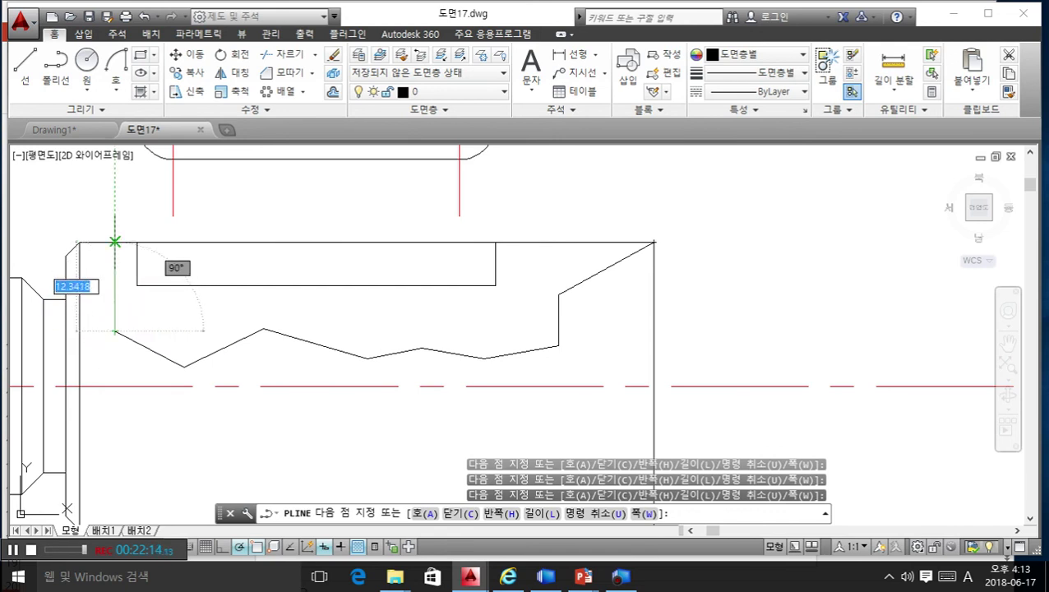
pyautogui.click(114, 242)
pyautogui.press('Escape')
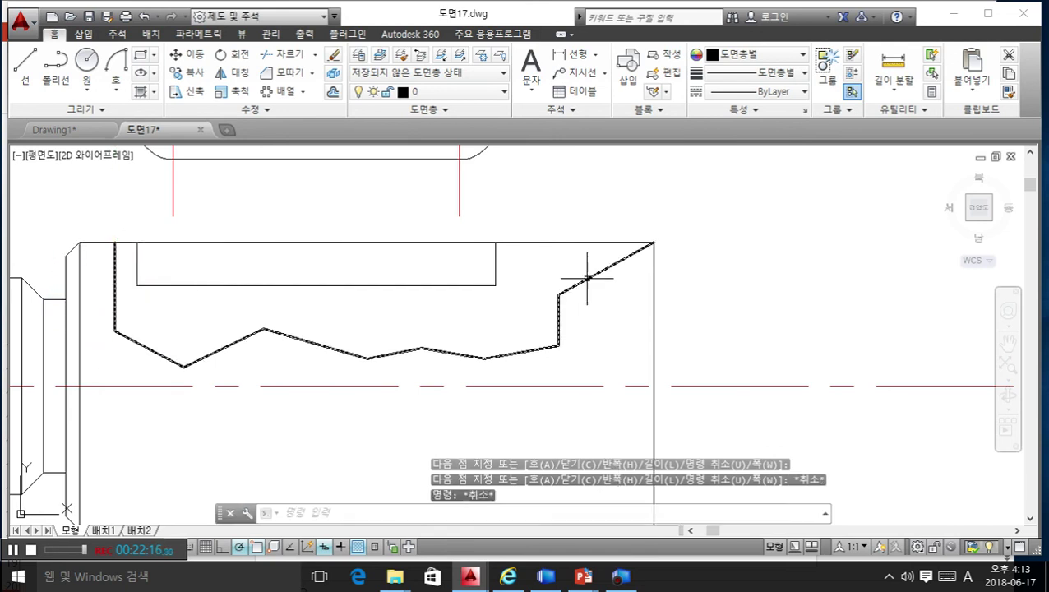
# - Pull the polyline's right end point left along the top edge
pyautogui.click(600, 267)
pyautogui.click(653, 242)
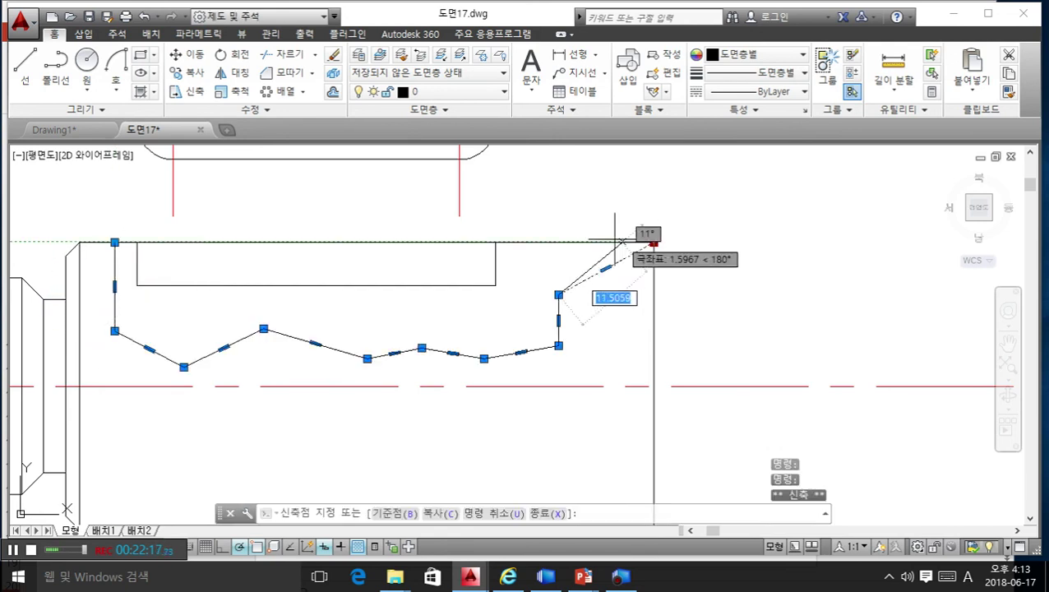
pyautogui.click(572, 242)
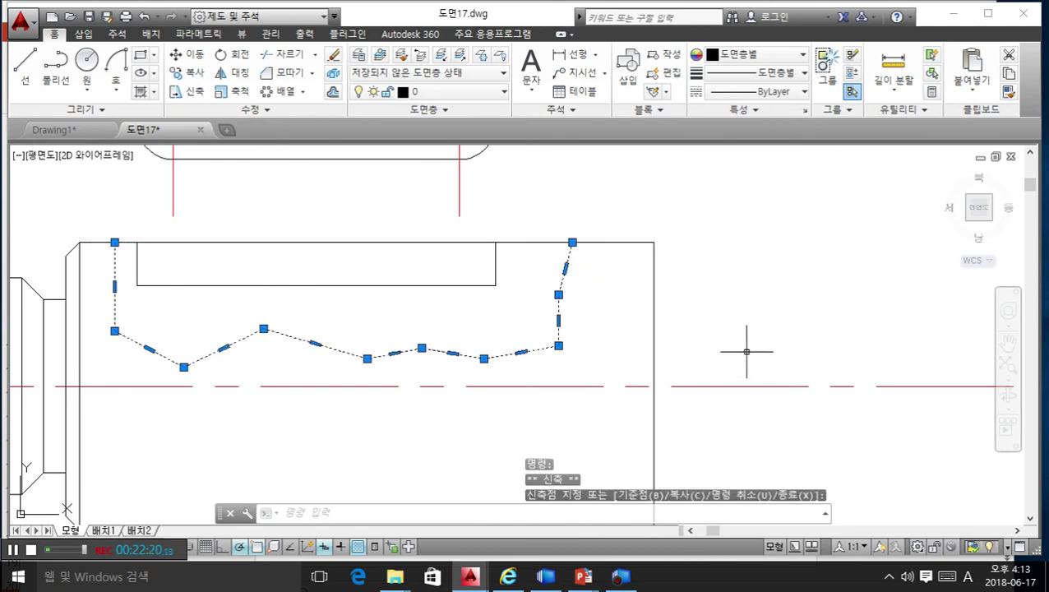
pyautogui.scroll(-2, 746, 351)
pyautogui.press('Escape')
pyautogui.press('Escape')
pyautogui.scroll(-2, 763, 340)
# - Apply the PEDIT Fit option to turn the jagged break polyline into a smooth curve
pyautogui.moveTo(802, 356)
pyautogui.mouseDown(button='middle')
pyautogui.moveTo(285, 271)
pyautogui.moveTo(464, 306)
pyautogui.mouseUp(button='middle')
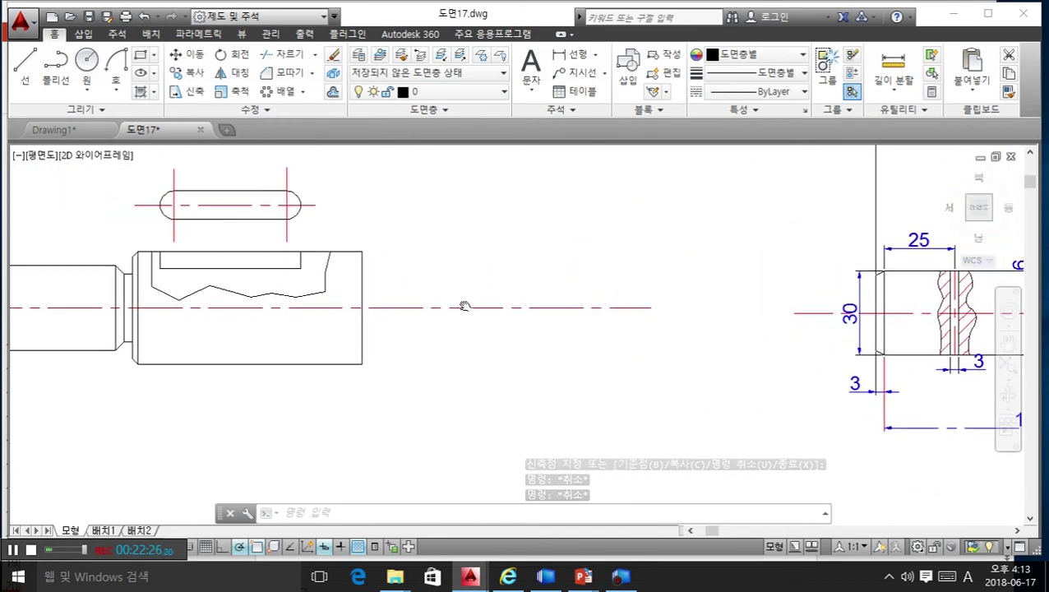
pyautogui.write('e')
pyautogui.press('Return')
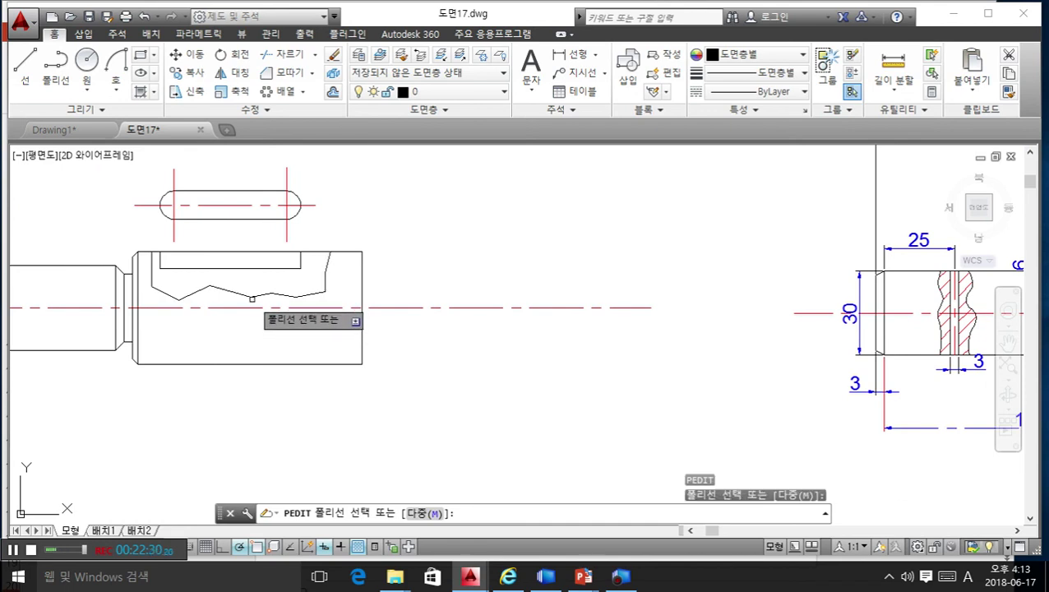
pyautogui.click(253, 297)
pyautogui.press('Down')
pyautogui.press('Down')
pyautogui.press('Down')
pyautogui.press('Down')
pyautogui.press('Return')
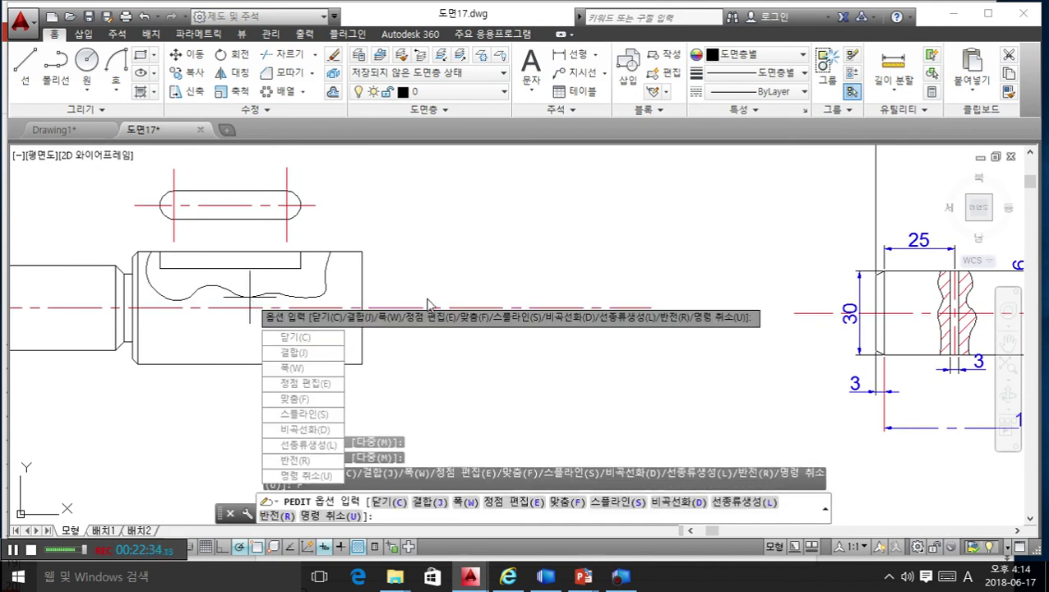
pyautogui.press('Escape')
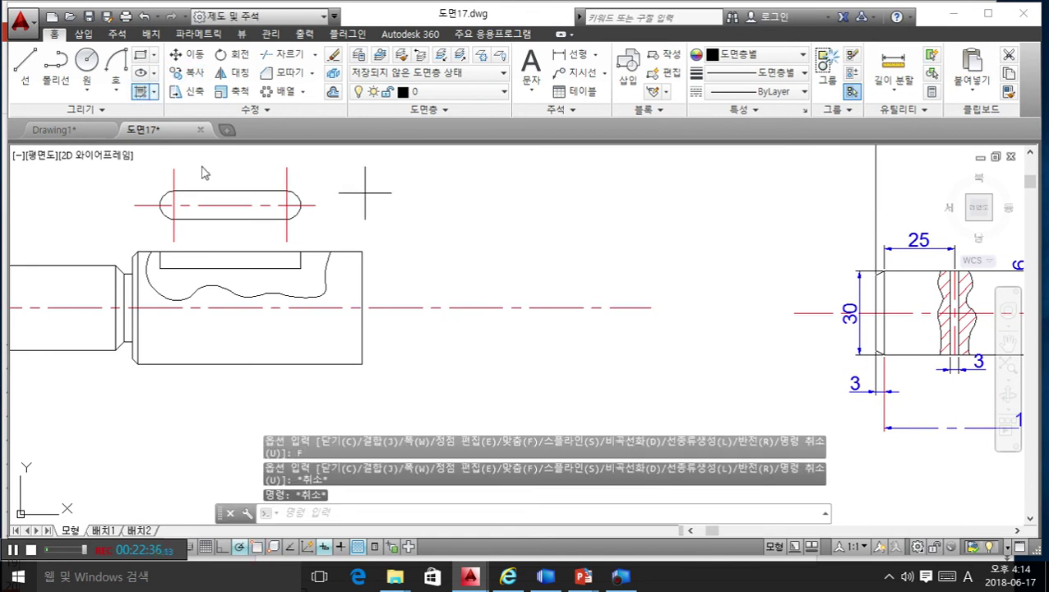
pyautogui.write('gd')
pyautogui.press('space')
pyautogui.press('Escape')
# - On the red 중심선 layer, hatch the broken-out region under the keyway with ANSI31
pyautogui.click(455, 90)
pyautogui.click(423, 145)
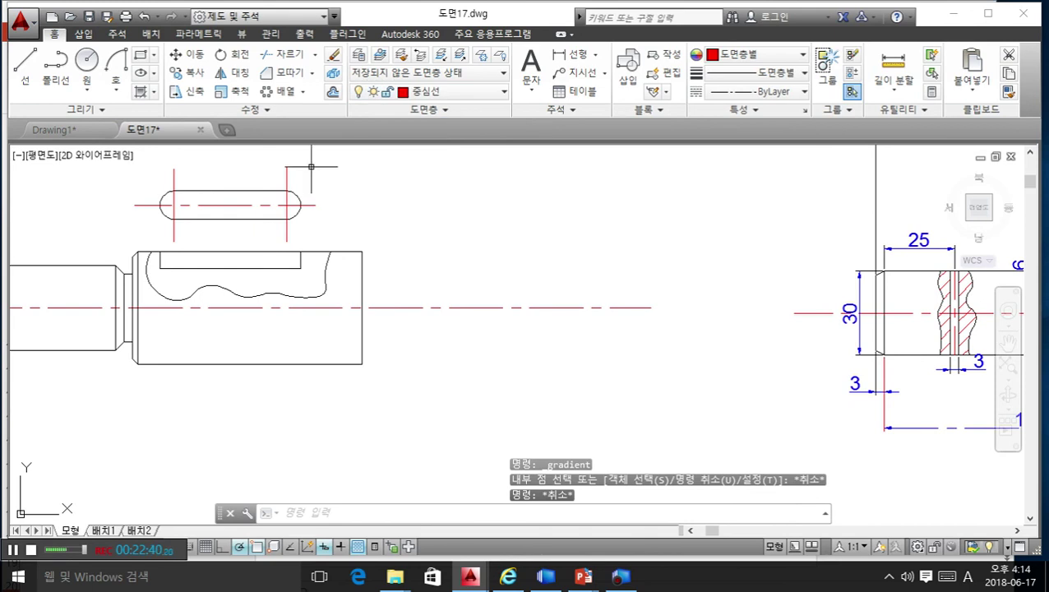
pyautogui.click(142, 92)
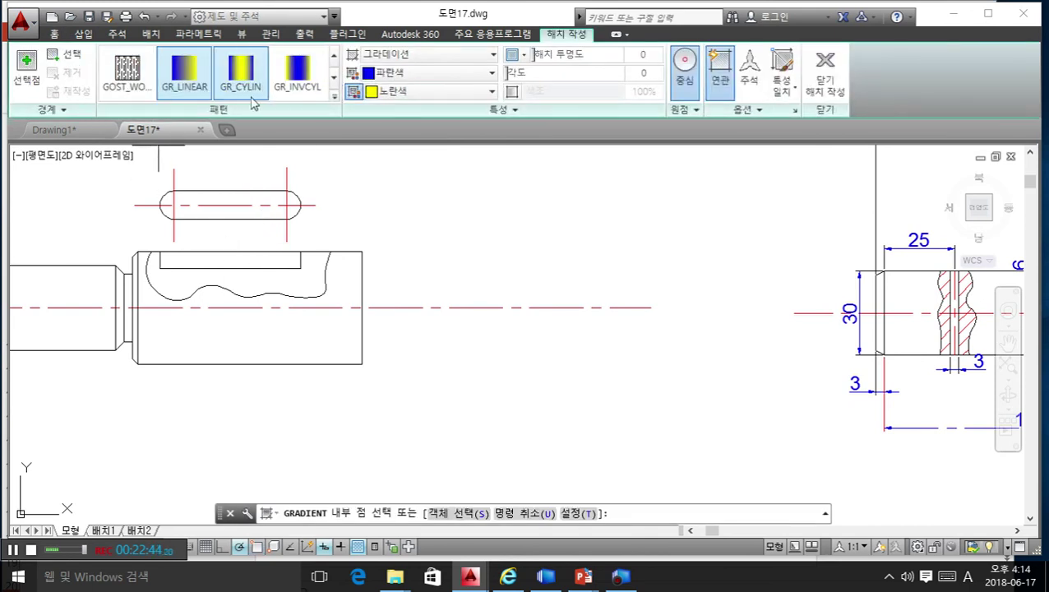
pyautogui.click(334, 59)
pyautogui.click(333, 59)
pyautogui.click(333, 58)
pyautogui.click(334, 58)
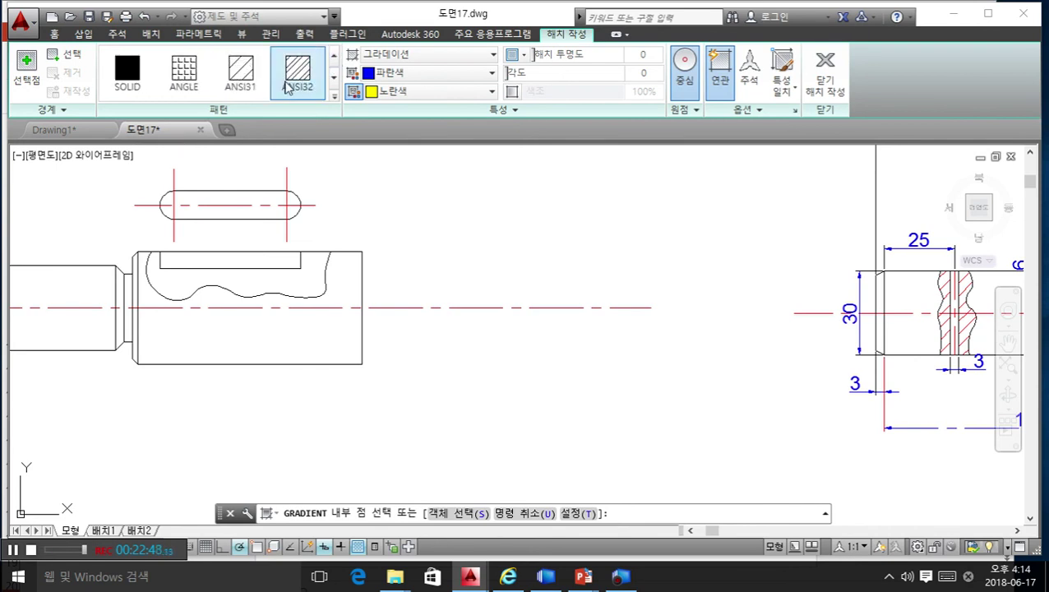
pyautogui.click(240, 73)
pyautogui.click(262, 284)
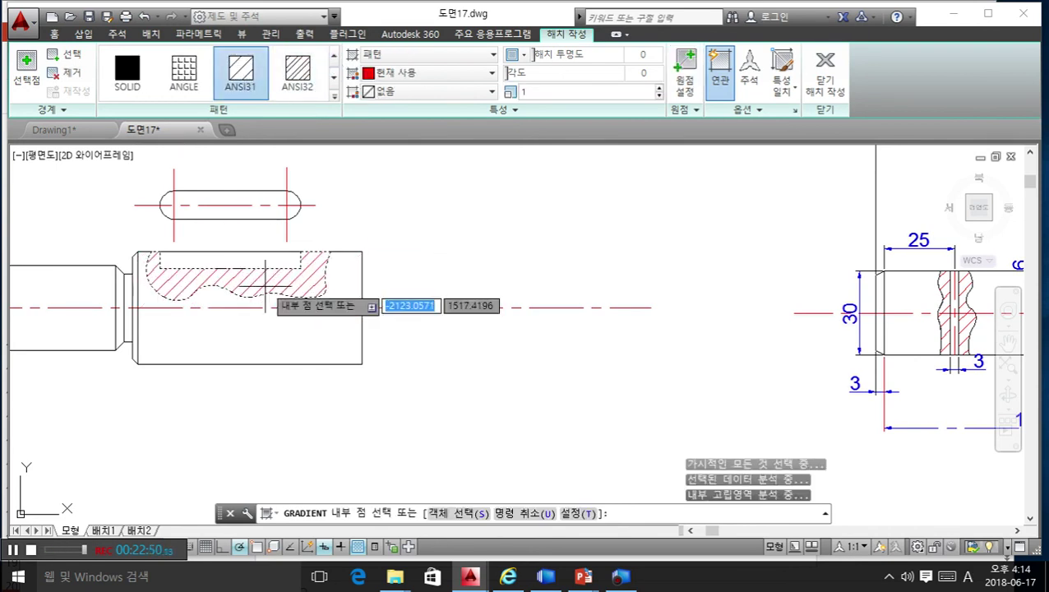
pyautogui.press('Escape')
pyautogui.scroll(-2, 512, 337)
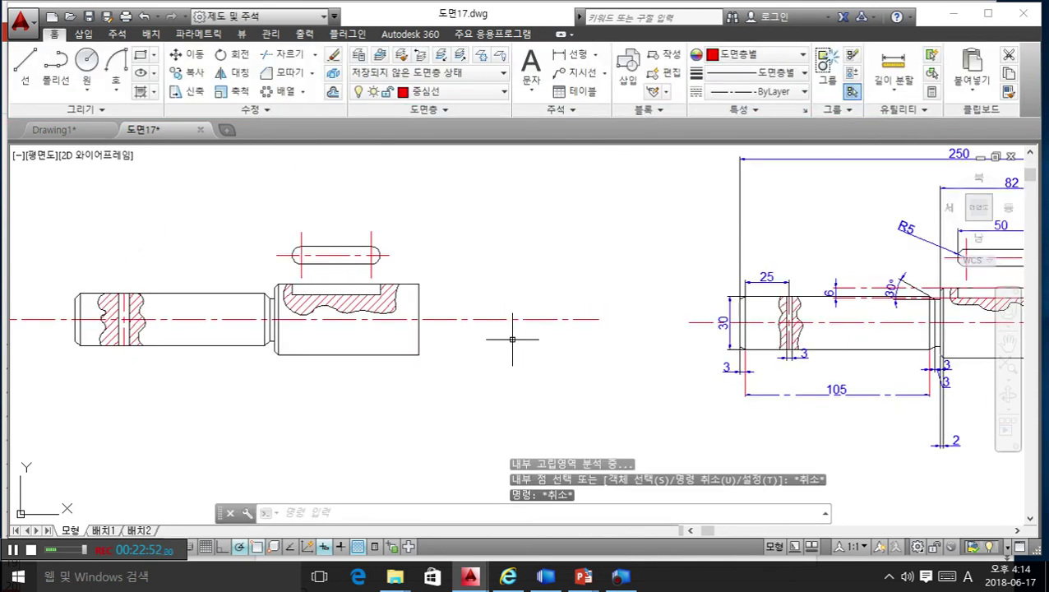
pyautogui.moveTo(581, 363)
pyautogui.mouseDown(button='middle')
pyautogui.moveTo(312, 345)
pyautogui.moveTo(367, 346)
pyautogui.moveTo(340, 346)
pyautogui.mouseUp(button='middle')
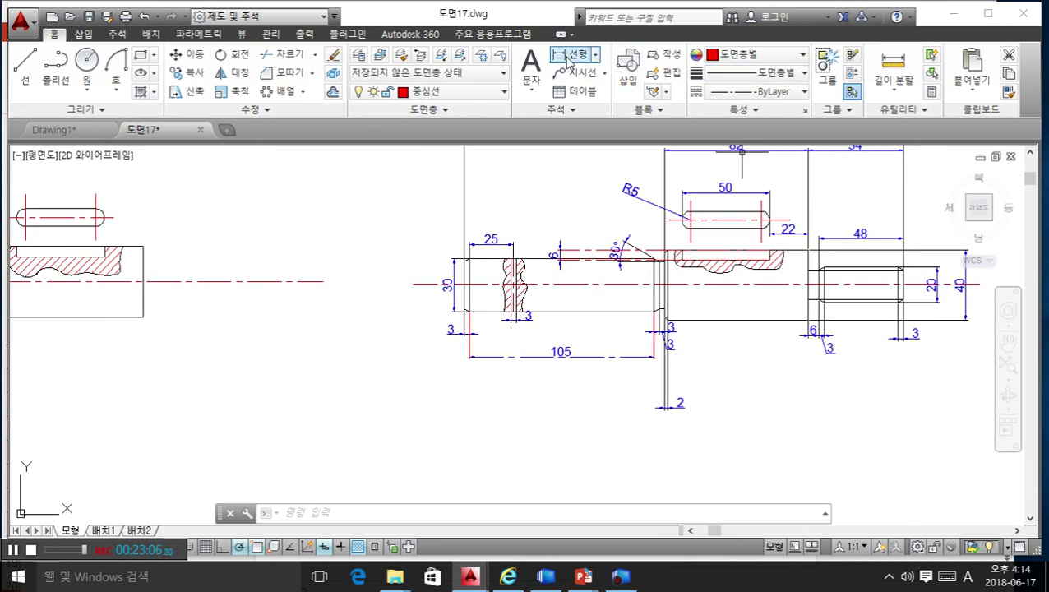
# - Add a vertical 16.5 dimension between the thread-line endpoints at the shaft's end
pyautogui.click(819, 269)
pyautogui.click(819, 299)
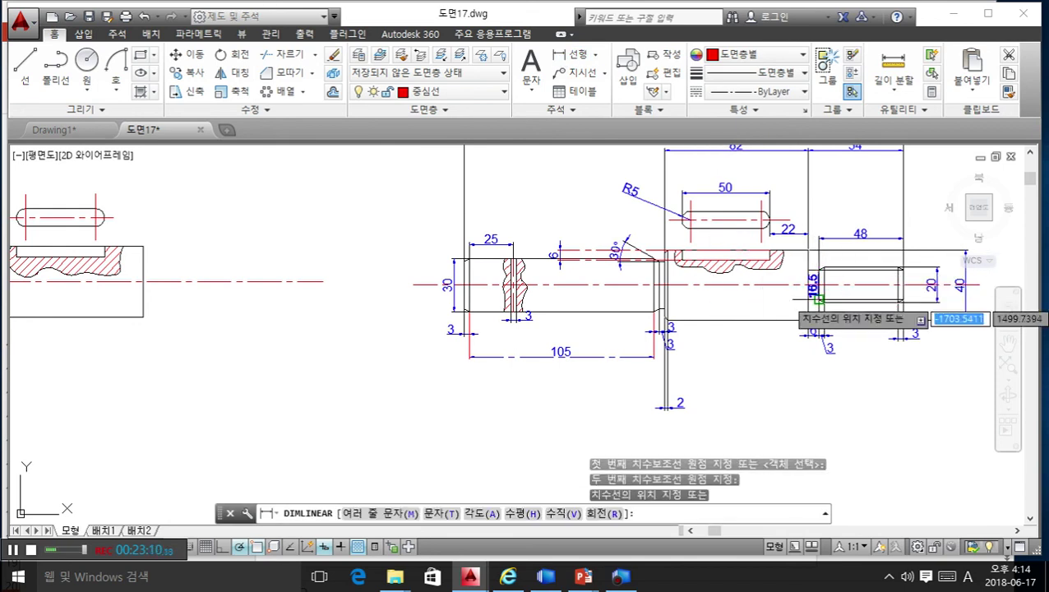
pyautogui.click(772, 306)
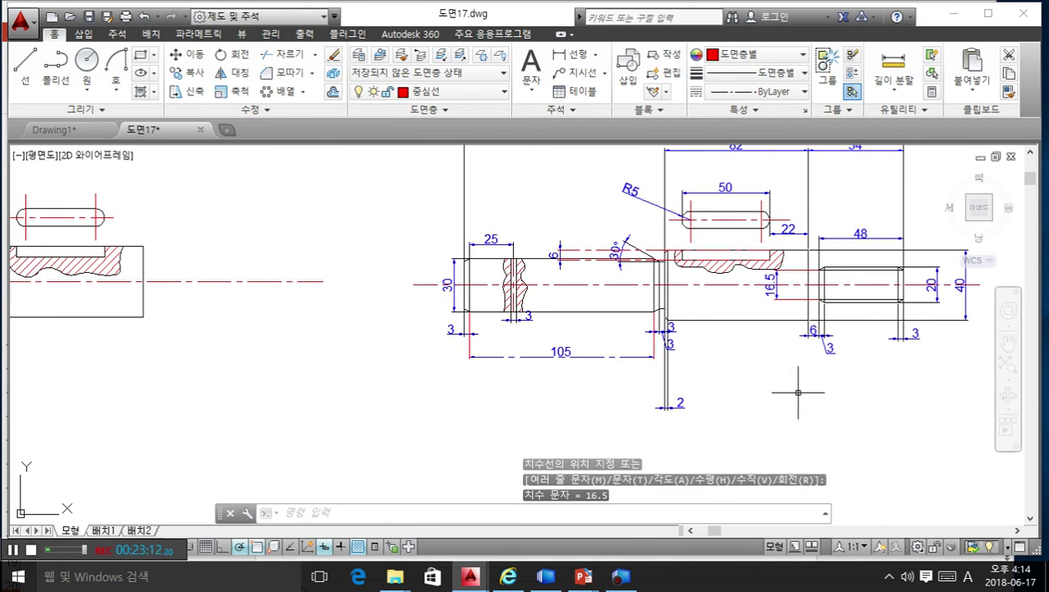
pyautogui.scroll(-3, 848, 355)
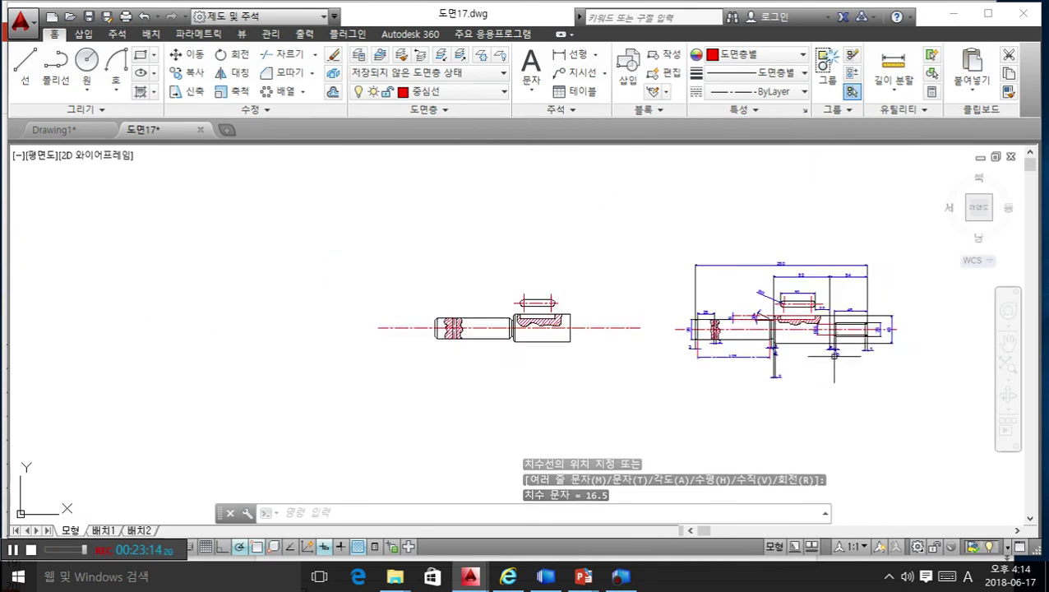
pyautogui.scroll(8, 826, 350)
pyautogui.moveTo(941, 276); pyautogui.dragTo(733, 459, button='middle')
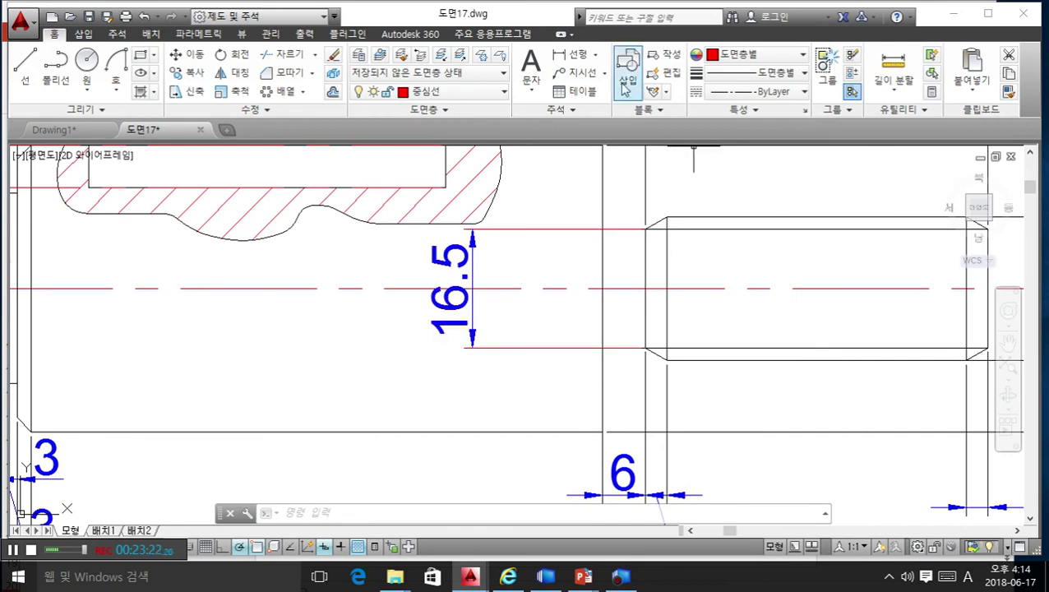
# - Add a vertical 20 dimension across the threaded end's upper and lower corners
pyautogui.click(557, 56)
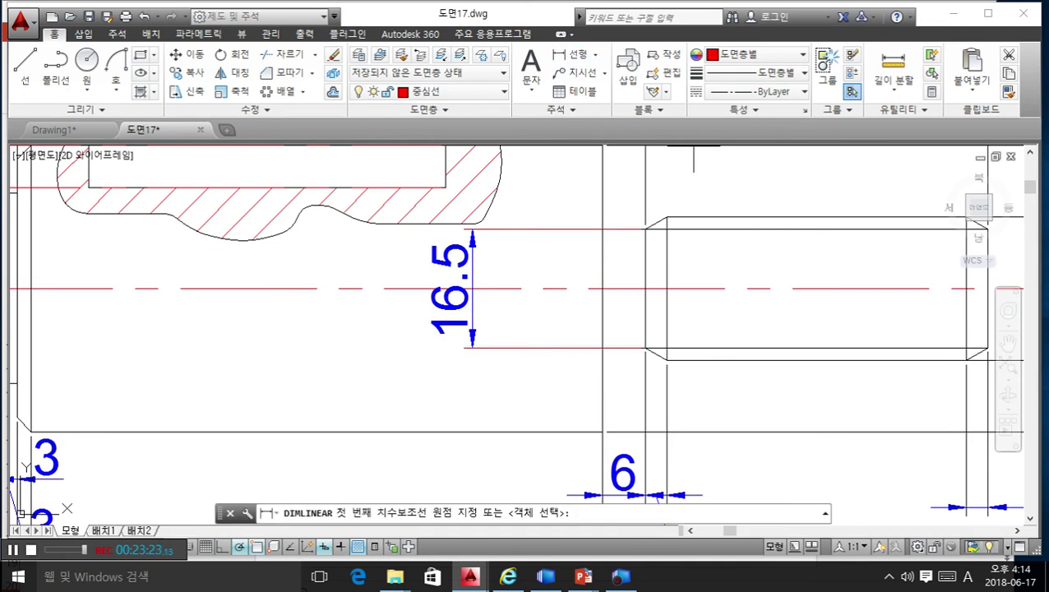
pyautogui.click(666, 218)
pyautogui.click(666, 358)
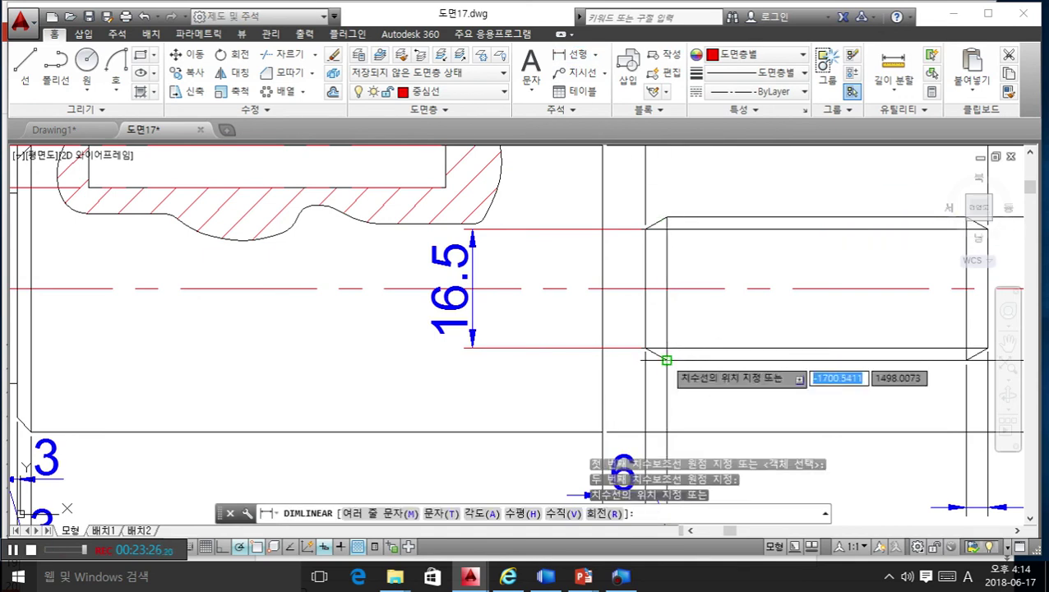
pyautogui.click(693, 359)
pyautogui.scroll(-4, 693, 360)
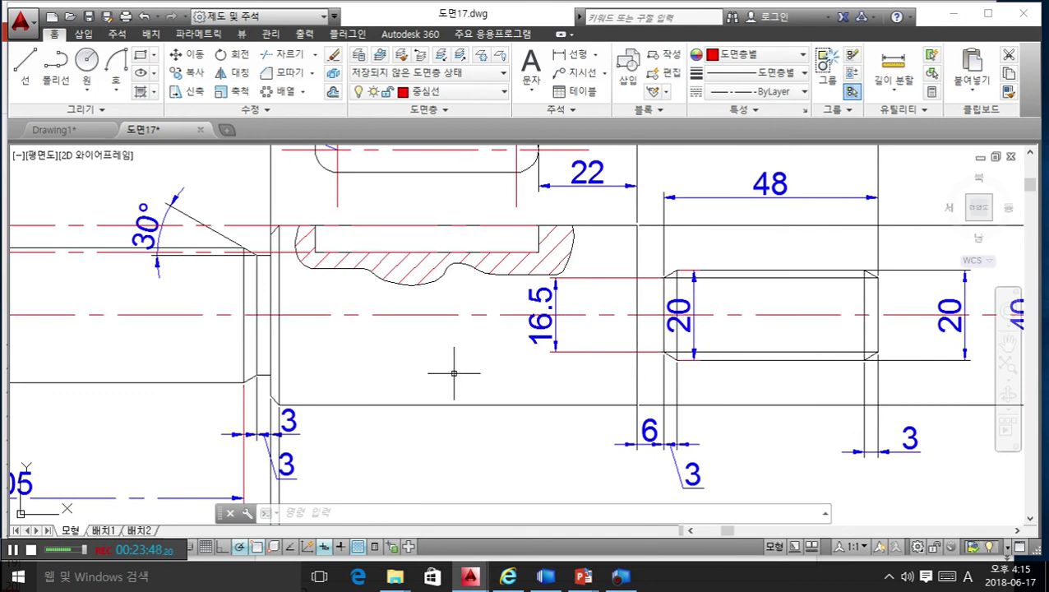
pyautogui.scroll(-2, 454, 371)
pyautogui.scroll(-2, 456, 378)
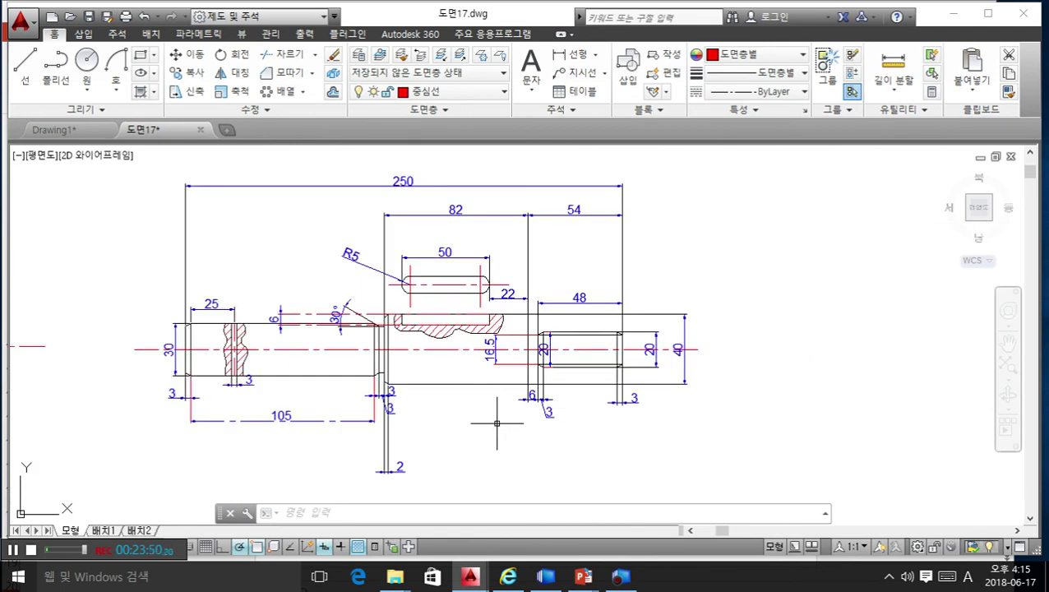
pyautogui.moveTo(468, 445); pyautogui.dragTo(733, 416, button='middle')
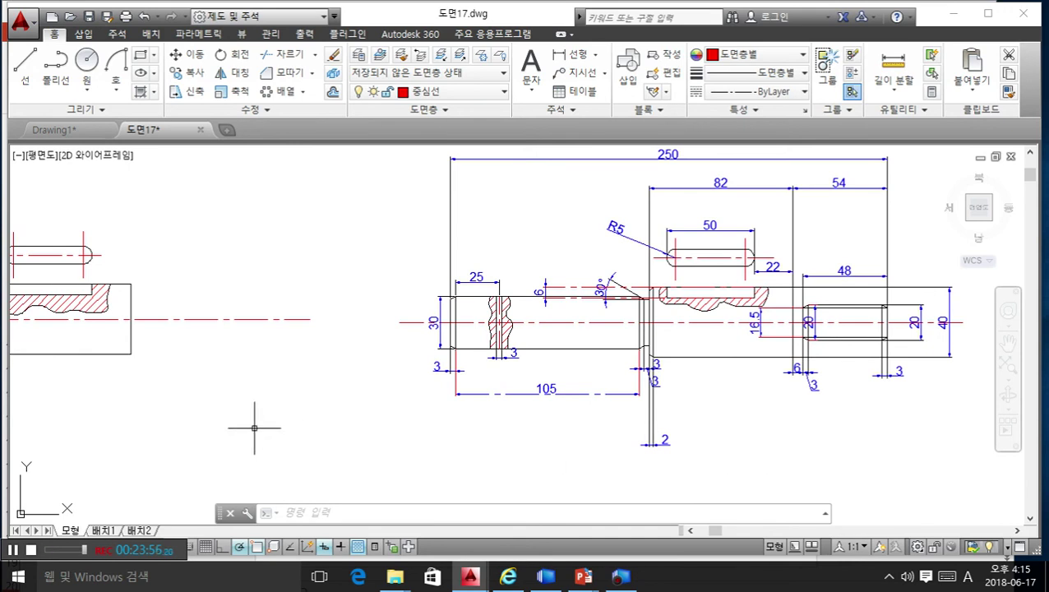
pyautogui.moveTo(263, 422); pyautogui.dragTo(383, 425, button='middle')
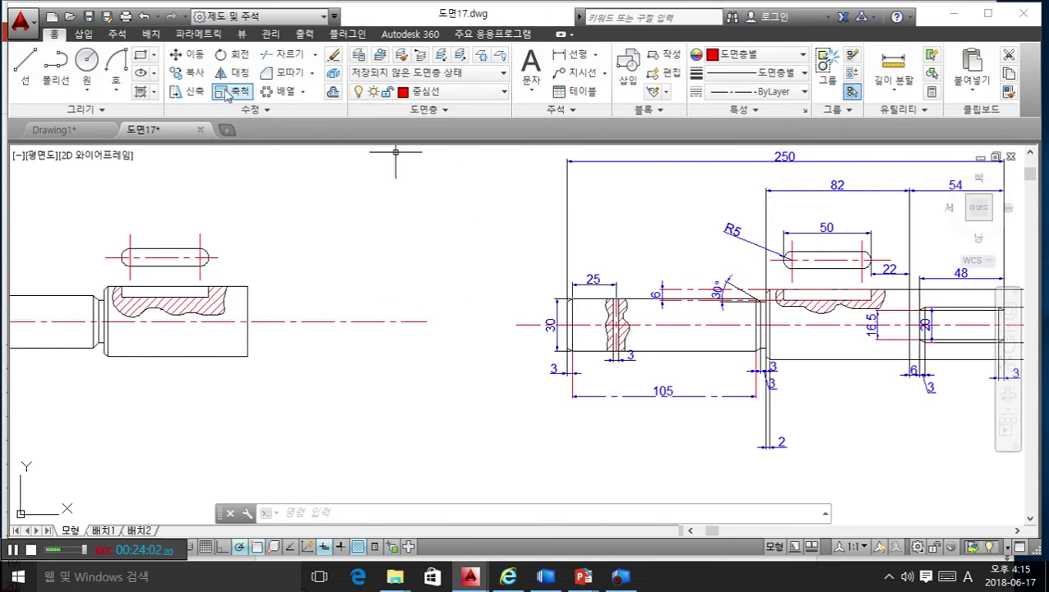
# - Cancel the first rectangle attempt and make layer 0 current
pyautogui.click(141, 55)
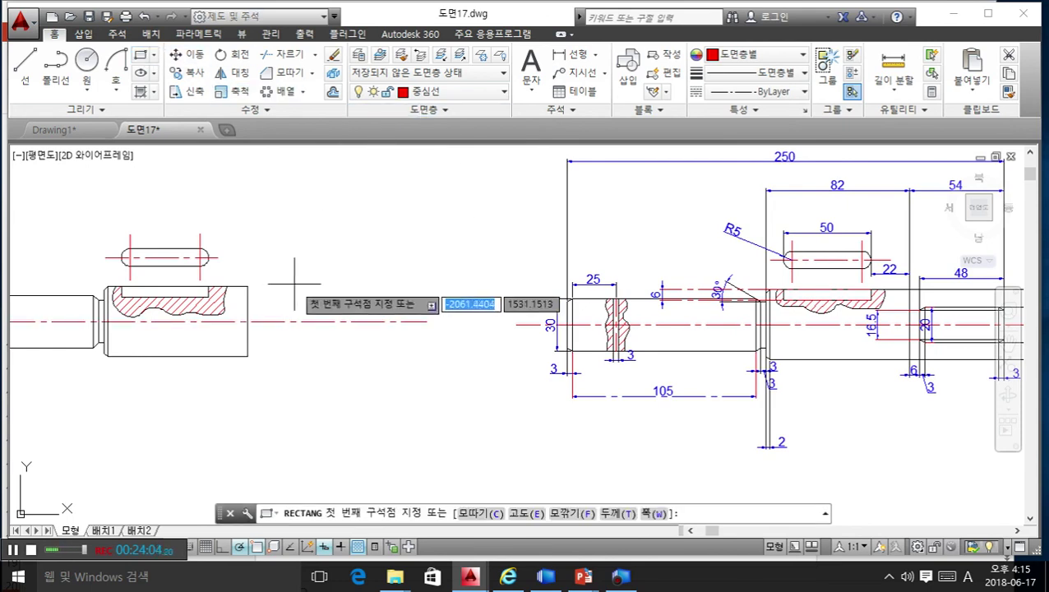
pyautogui.click(347, 380)
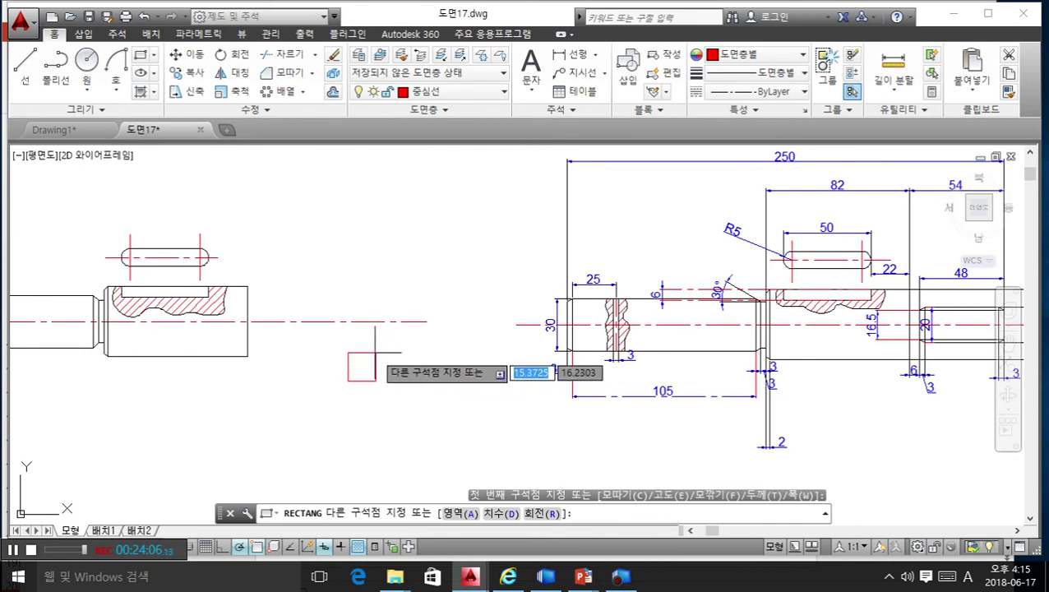
pyautogui.press('Escape')
pyautogui.press('Escape')
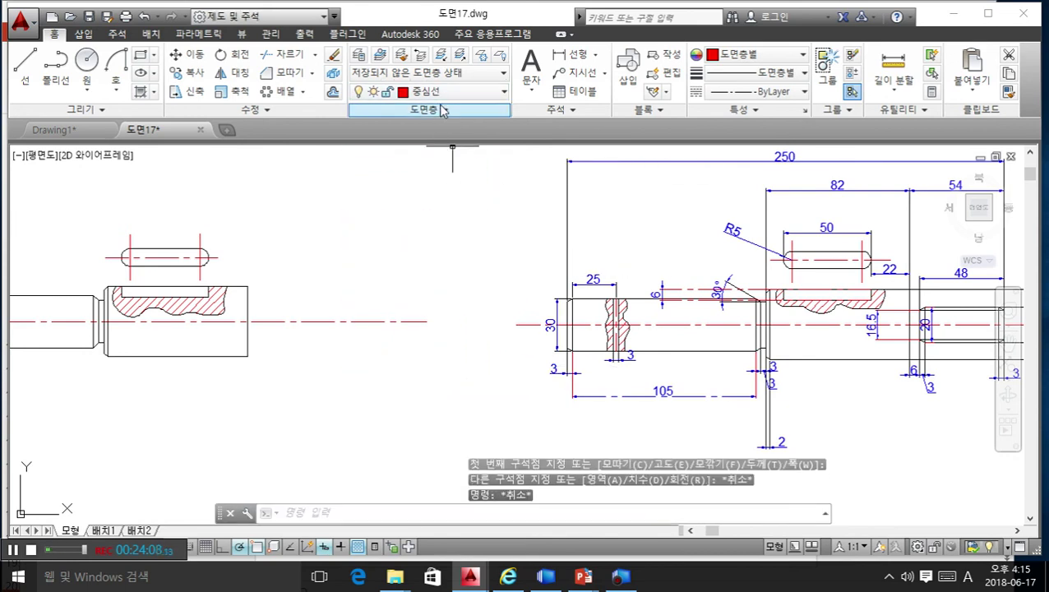
pyautogui.click(444, 93)
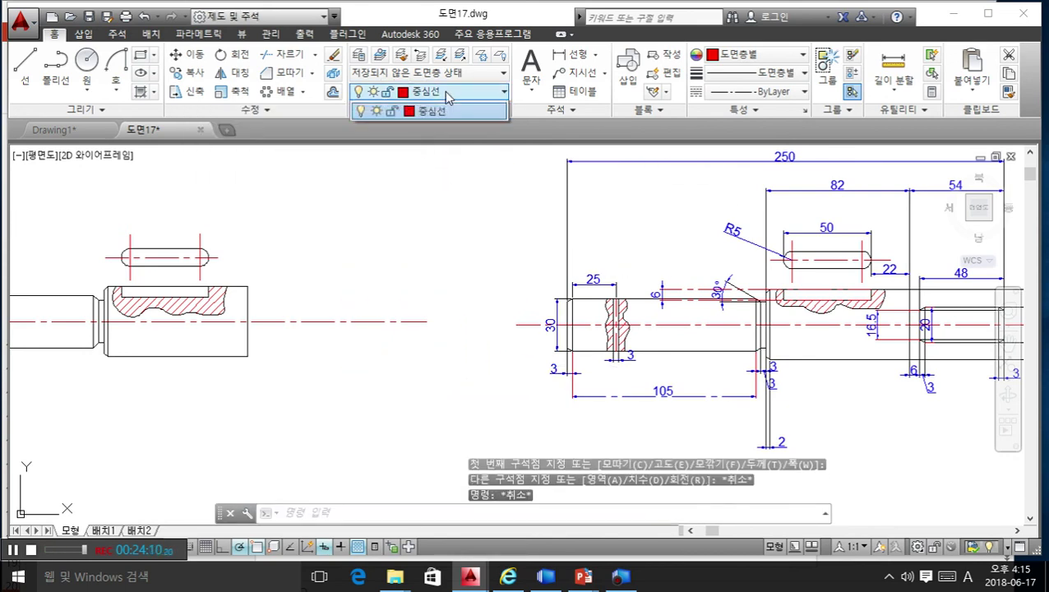
pyautogui.click(434, 115)
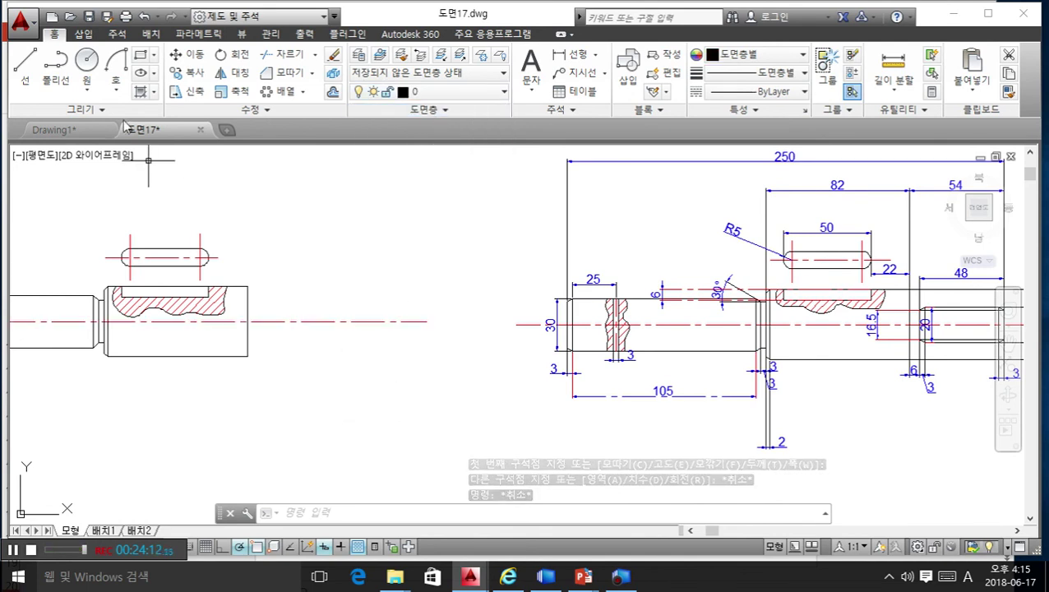
# - Draw a 6 by 16.5 rectangle with RECTANG
pyautogui.click(141, 54)
pyautogui.click(361, 409)
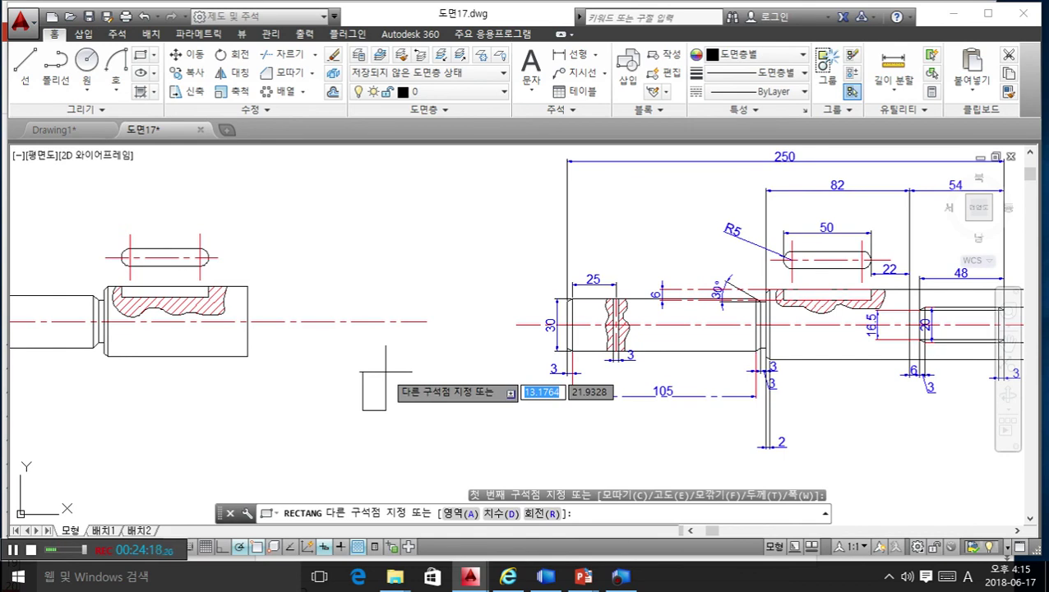
pyautogui.write('@6')
pyautogui.press('Tab')
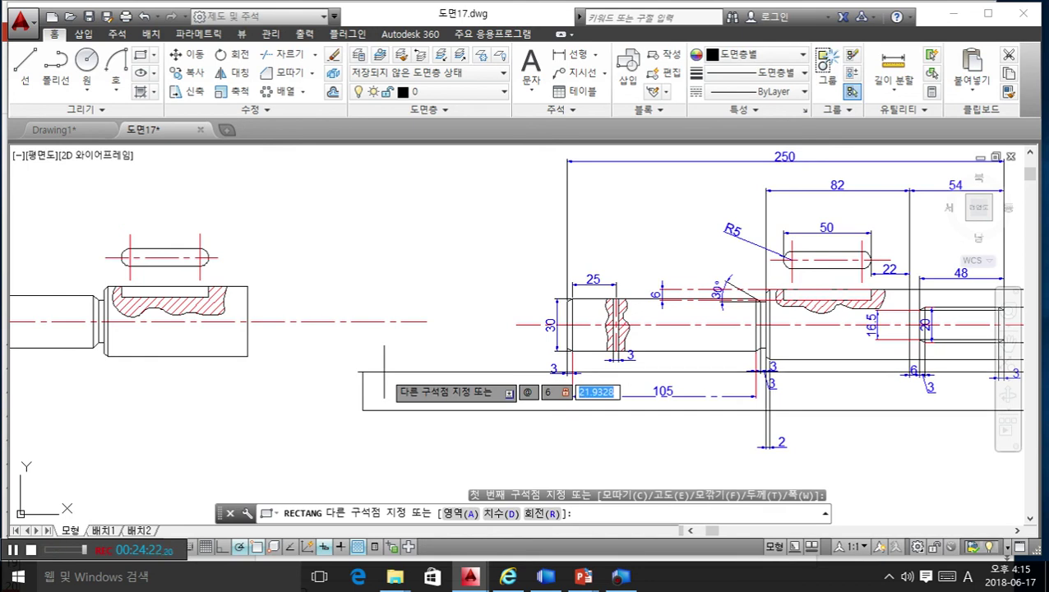
pyautogui.write('16.5')
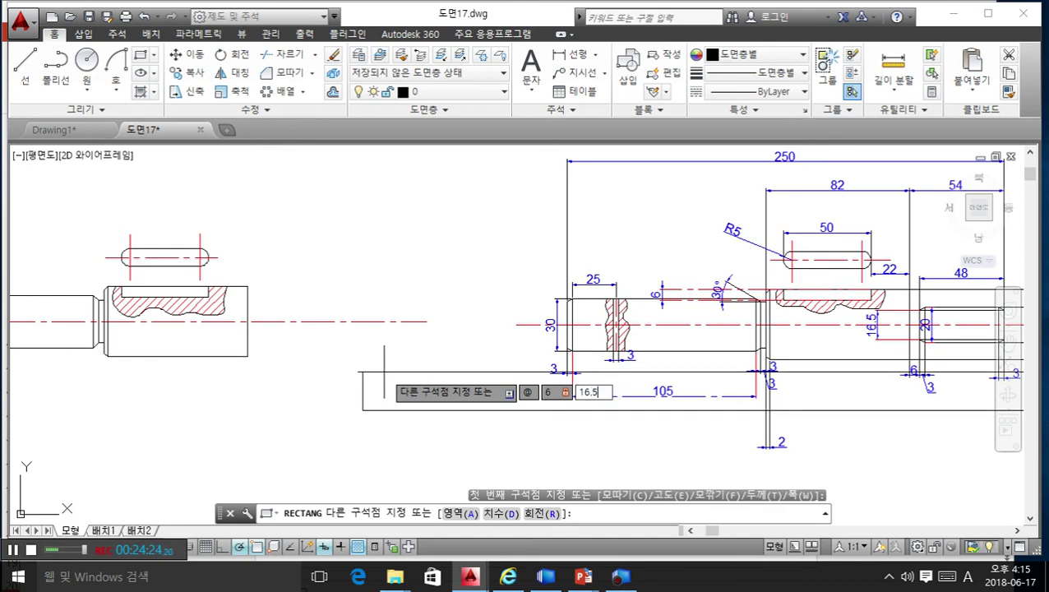
pyautogui.press('Return')
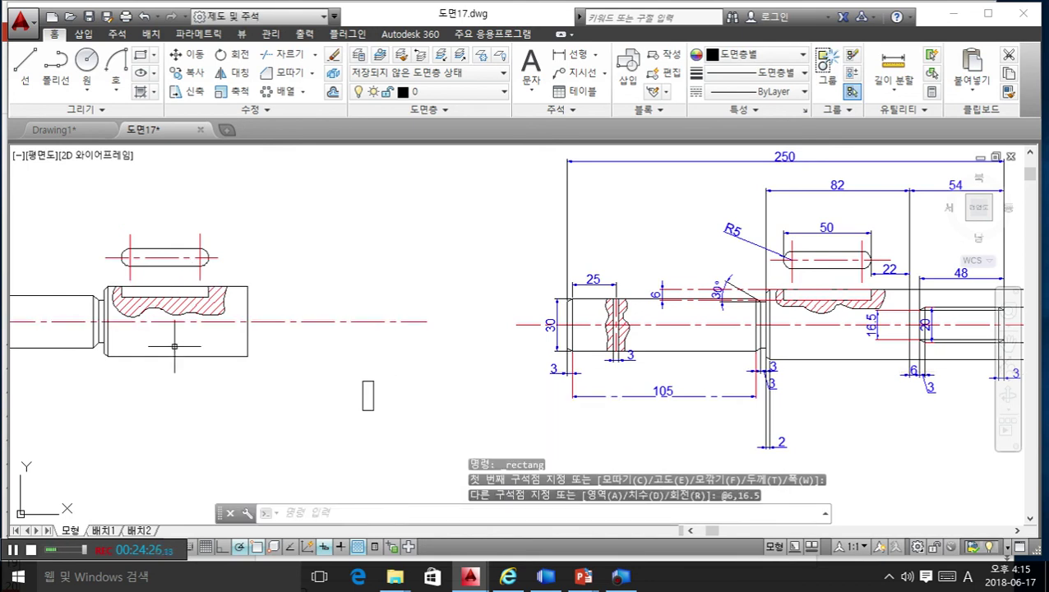
# - Move the small rectangle onto the right end of the left view's shaft
pyautogui.write('m')
pyautogui.press('Return')
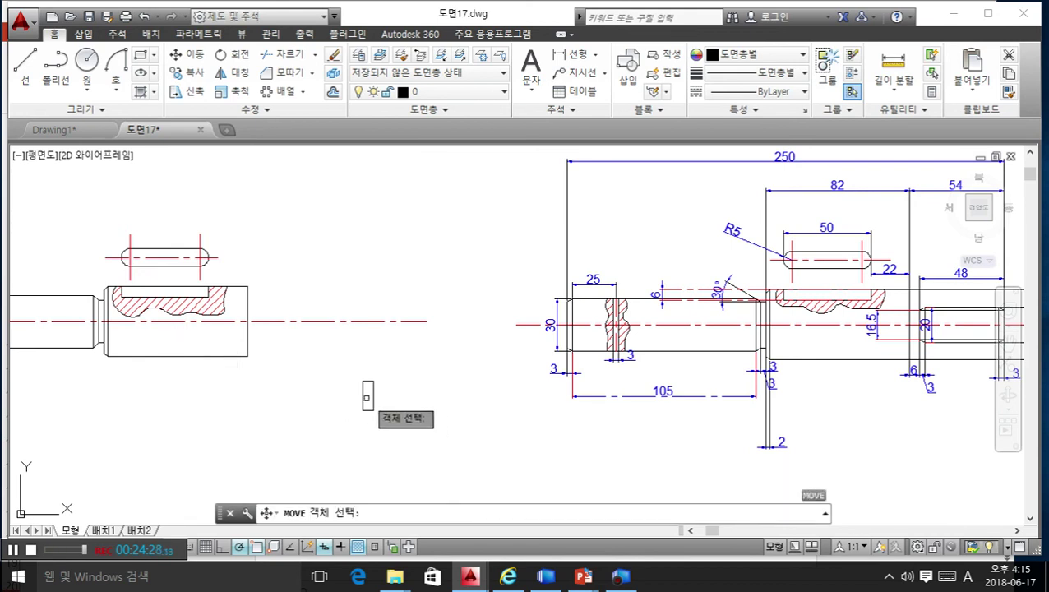
pyautogui.click(363, 393)
pyautogui.press('Return')
pyautogui.click(363, 381)
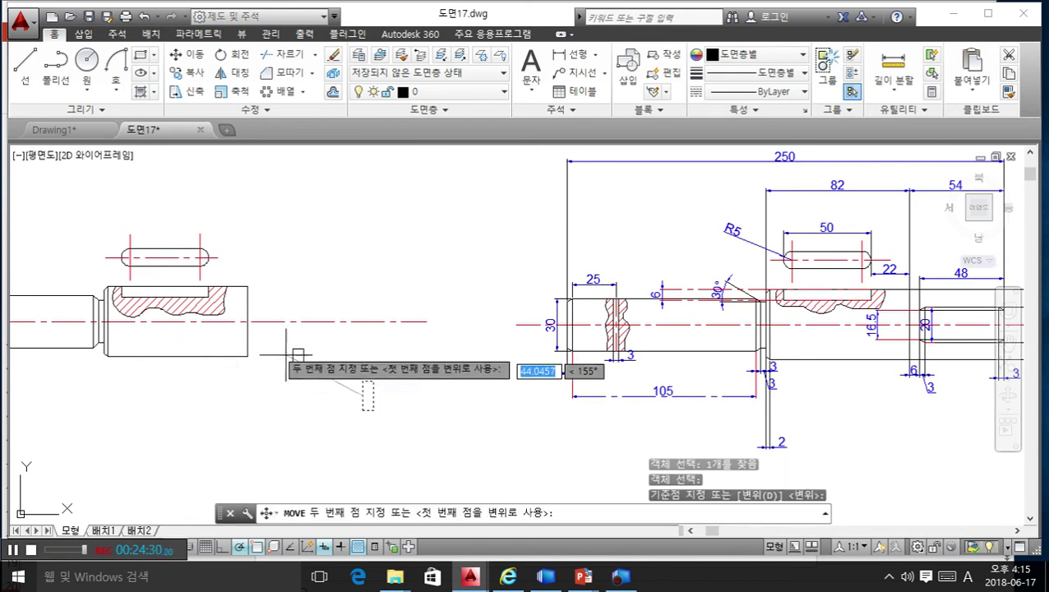
pyautogui.click(247, 322)
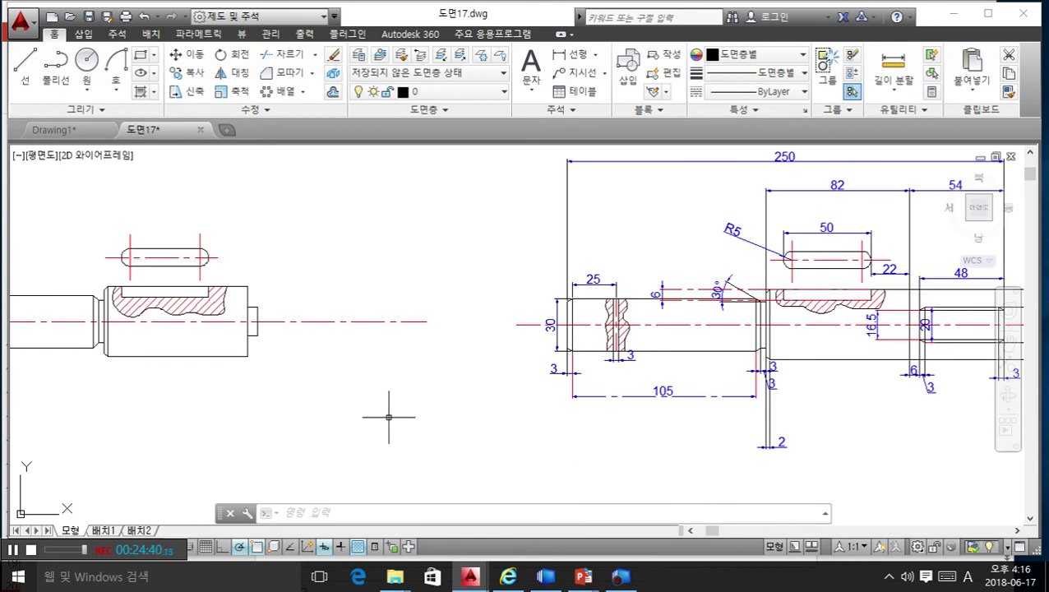
pyautogui.moveTo(900, 483); pyautogui.dragTo(784, 472, button='middle')
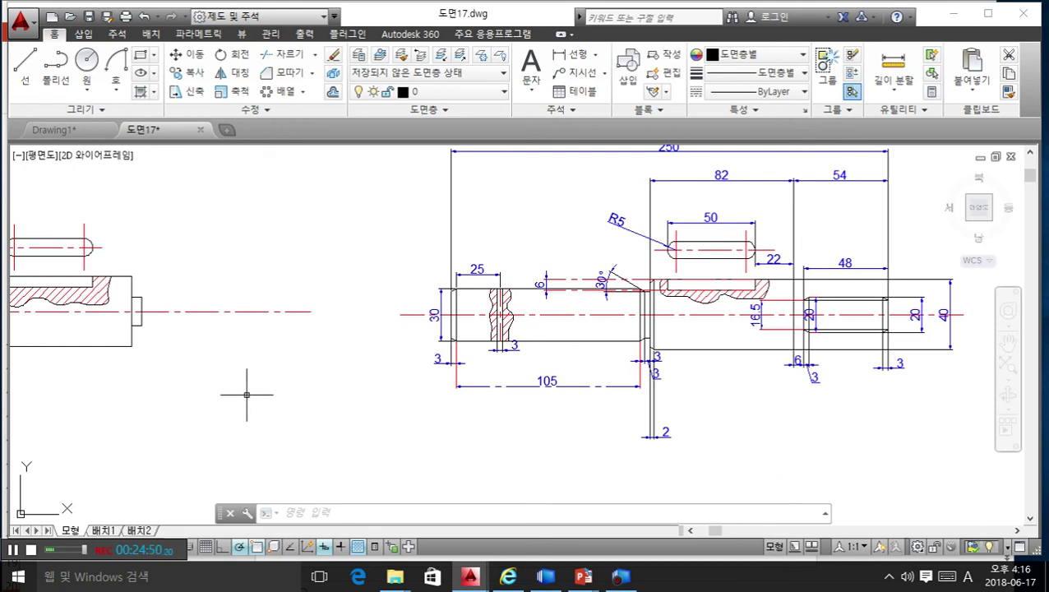
# - Draw a 48 by 20 rectangle in empty space with ortho mode toggled
pyautogui.click(143, 56)
pyautogui.click(190, 362)
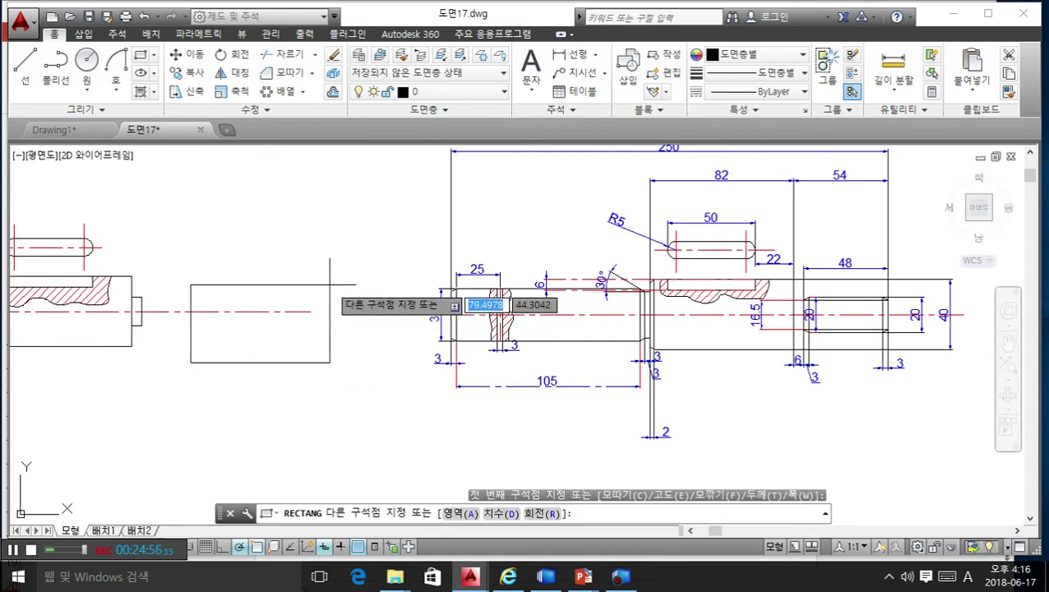
pyautogui.press('F8')
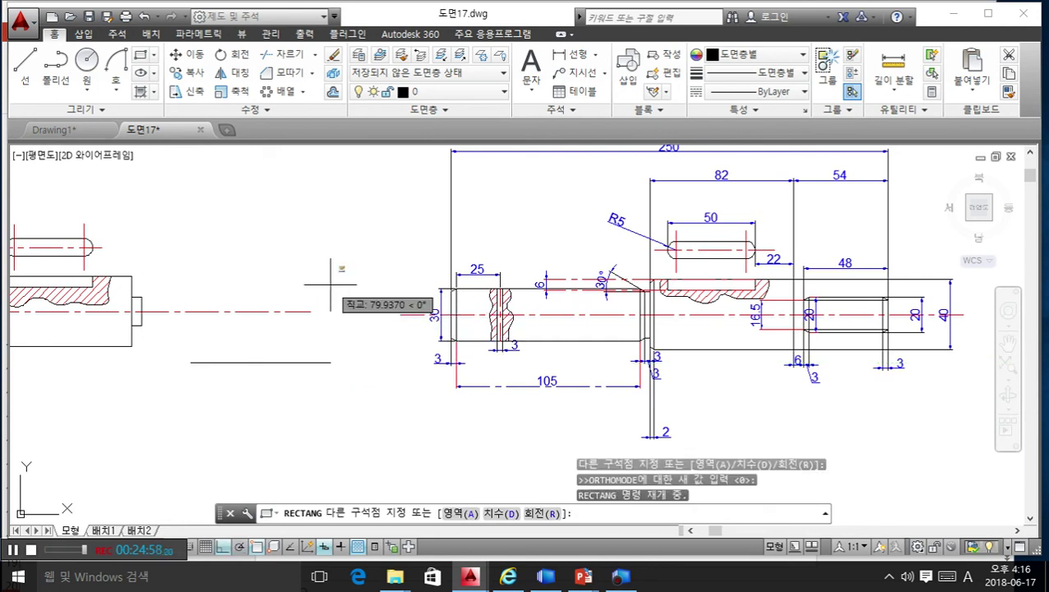
pyautogui.write('48')
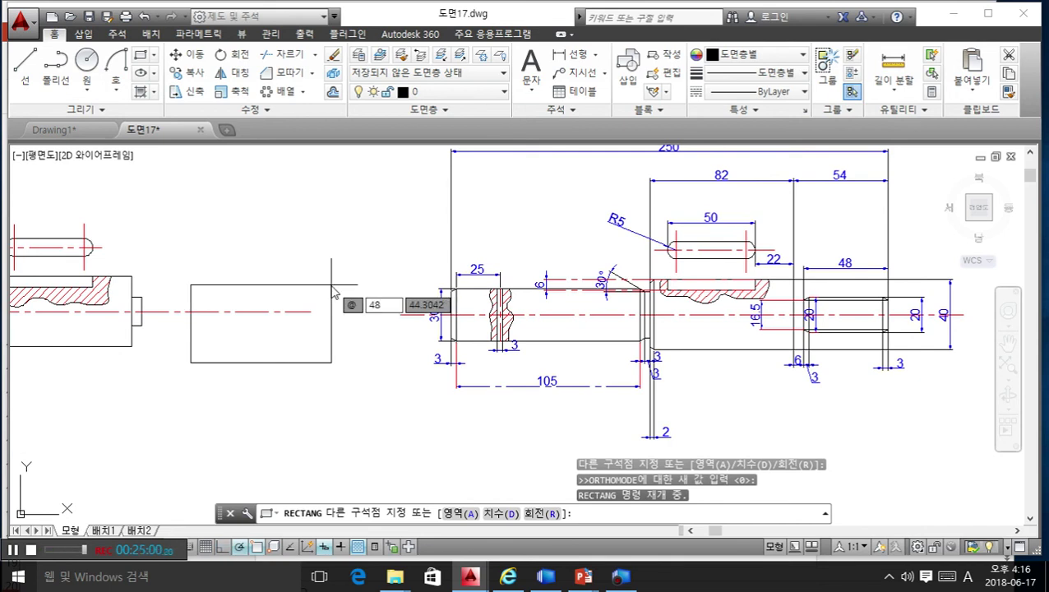
pyautogui.press('Tab')
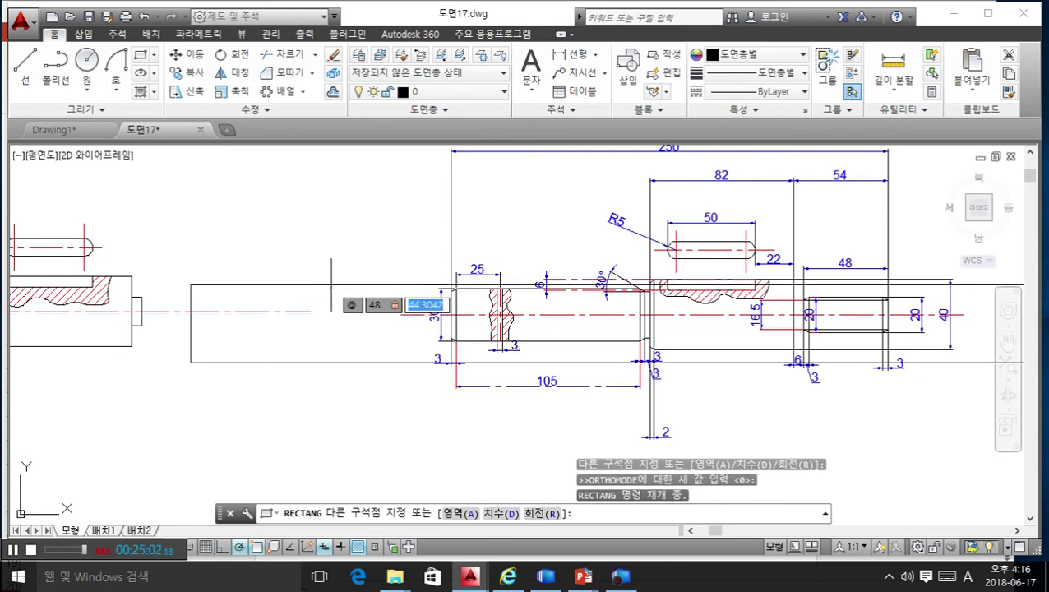
pyautogui.write('20')
pyautogui.press('Return')
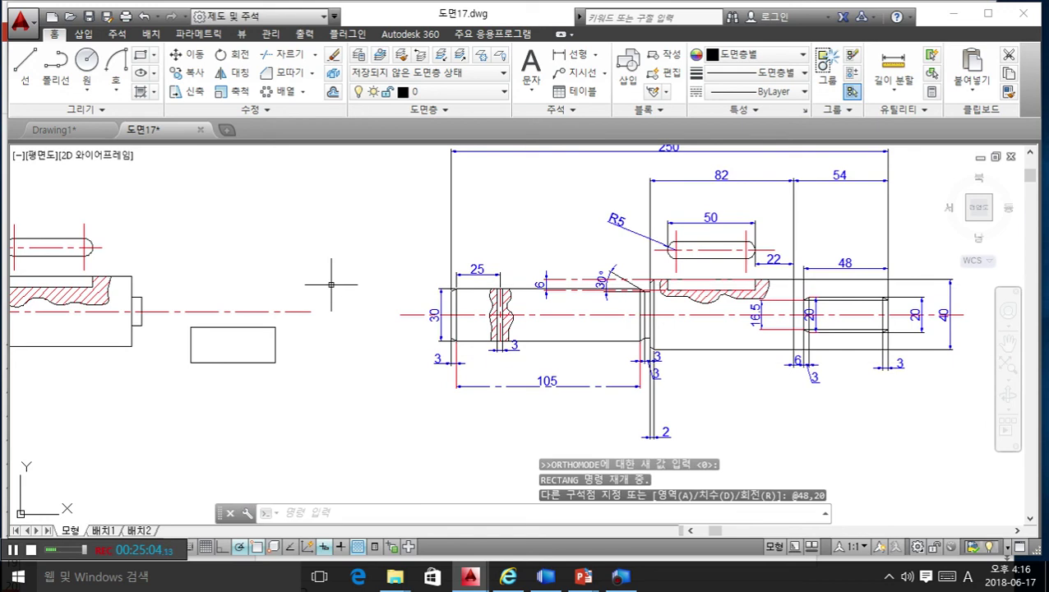
# - Move the 48 by 20 rectangle onto the end of the small 6 by 16.5 step
pyautogui.write('m')
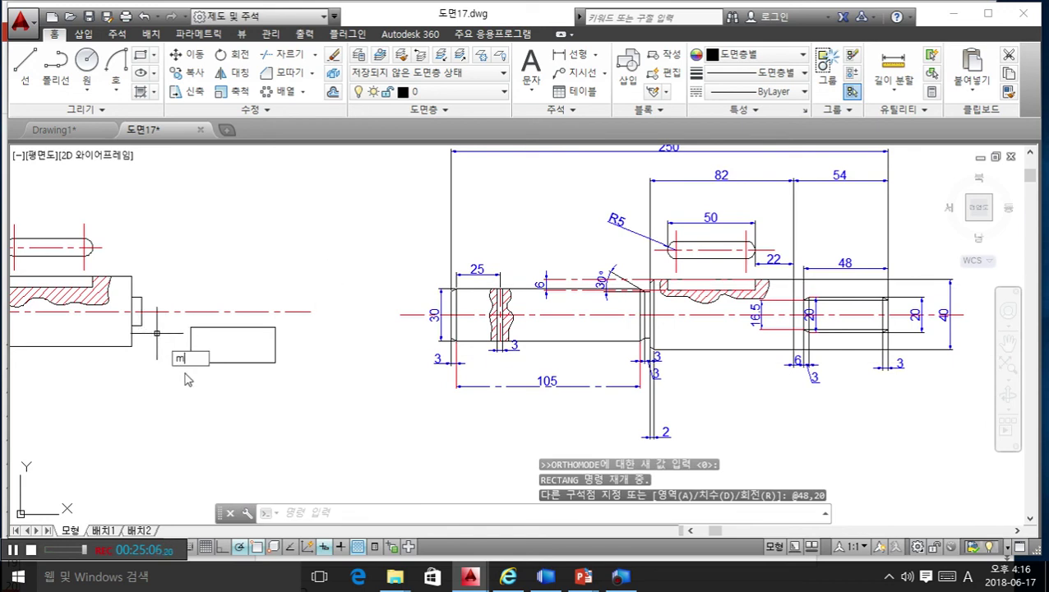
pyautogui.press('Return')
pyautogui.click(234, 328)
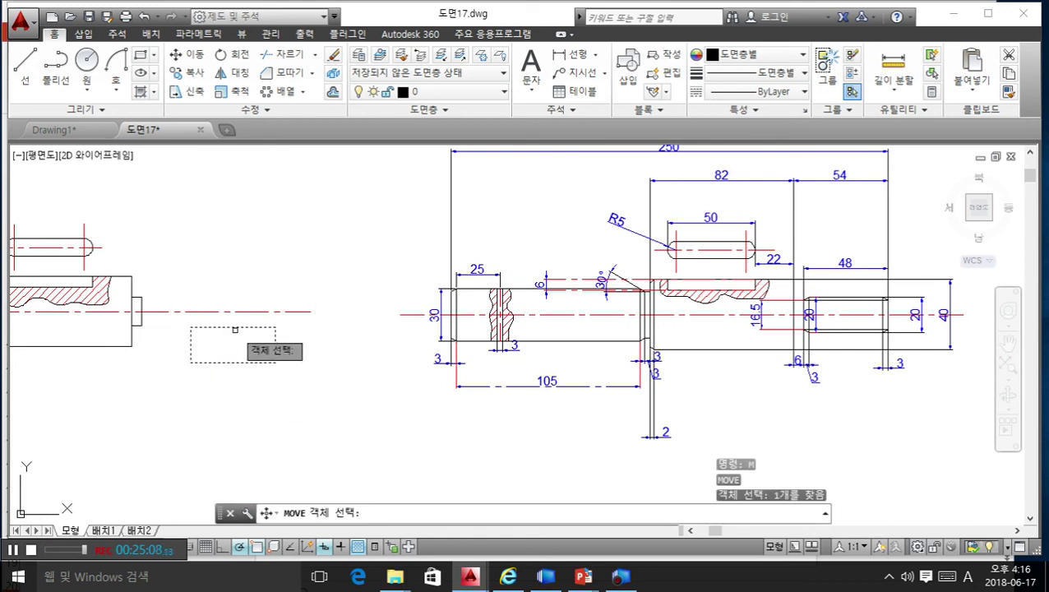
pyautogui.press('Return')
pyautogui.click(177, 343)
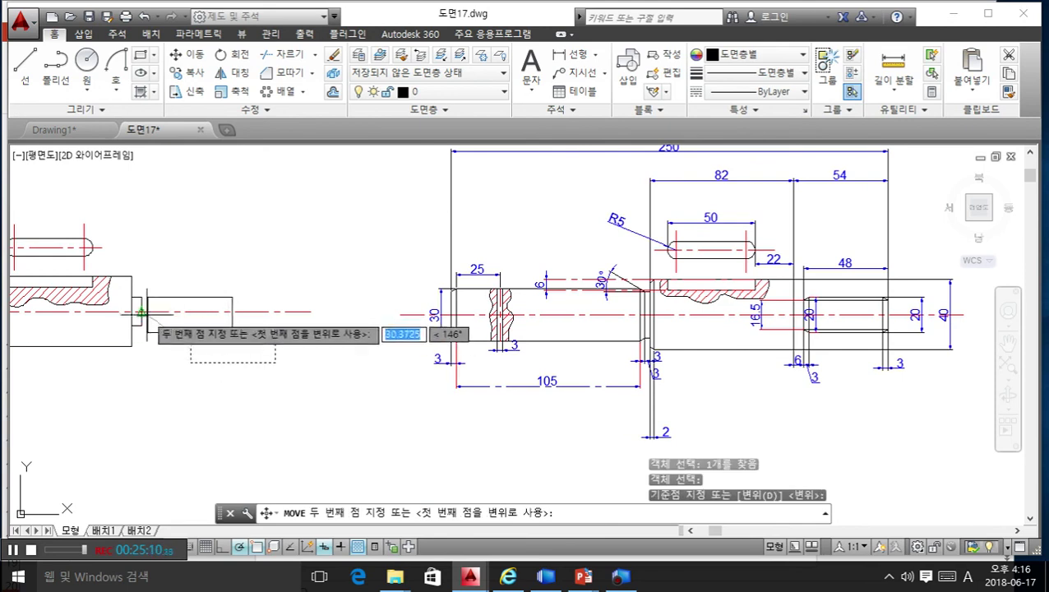
pyautogui.click(142, 311)
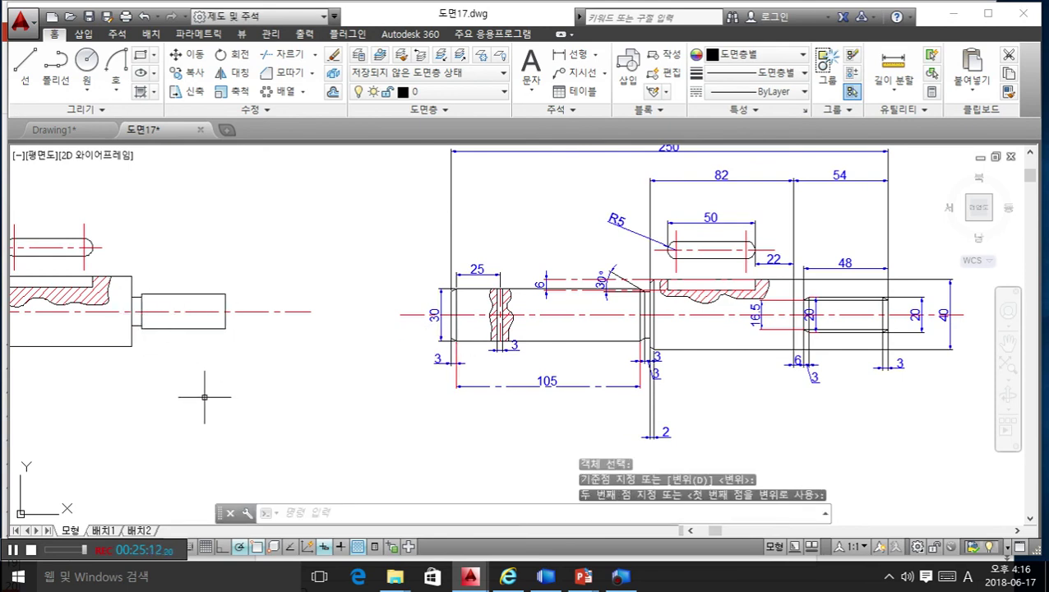
pyautogui.press('Escape')
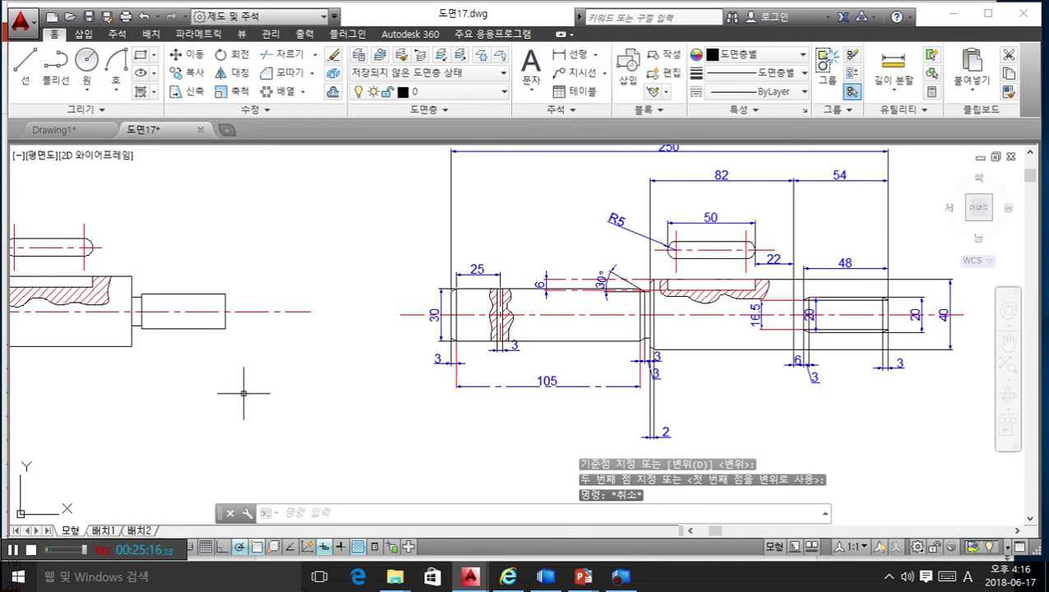
pyautogui.click(188, 293)
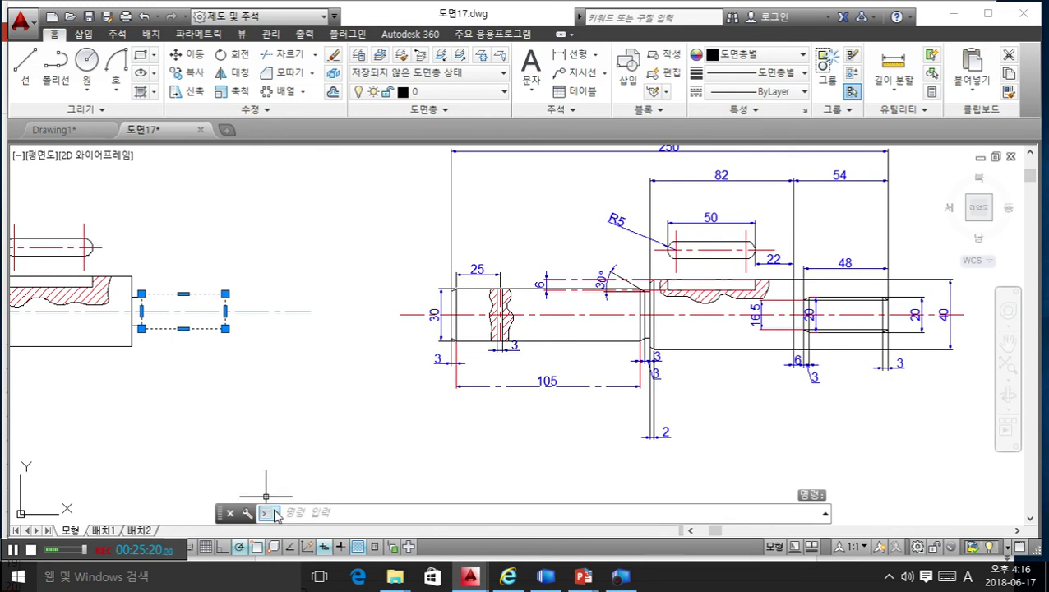
pyautogui.press('Escape')
pyautogui.press('Escape')
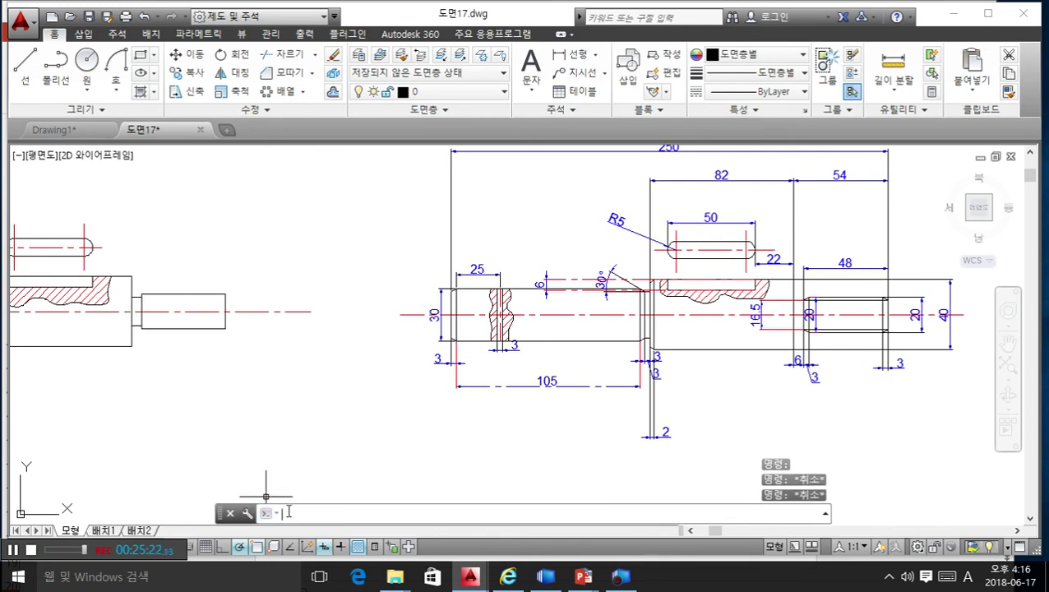
# - Explode the 48 by 20 rectangle into separate lines with XP
pyautogui.write('explo')
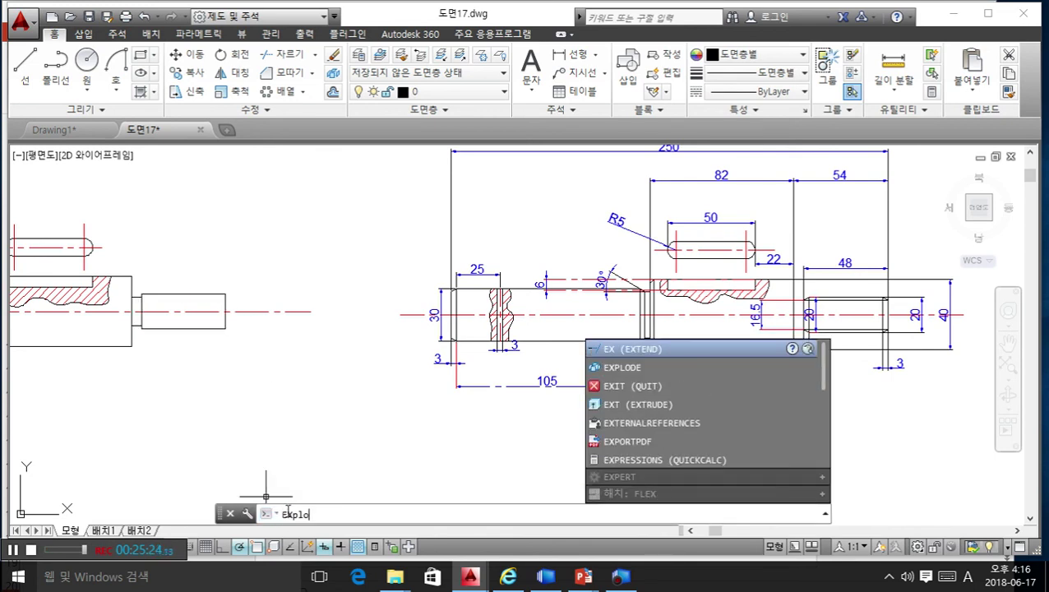
pyautogui.press('Return')
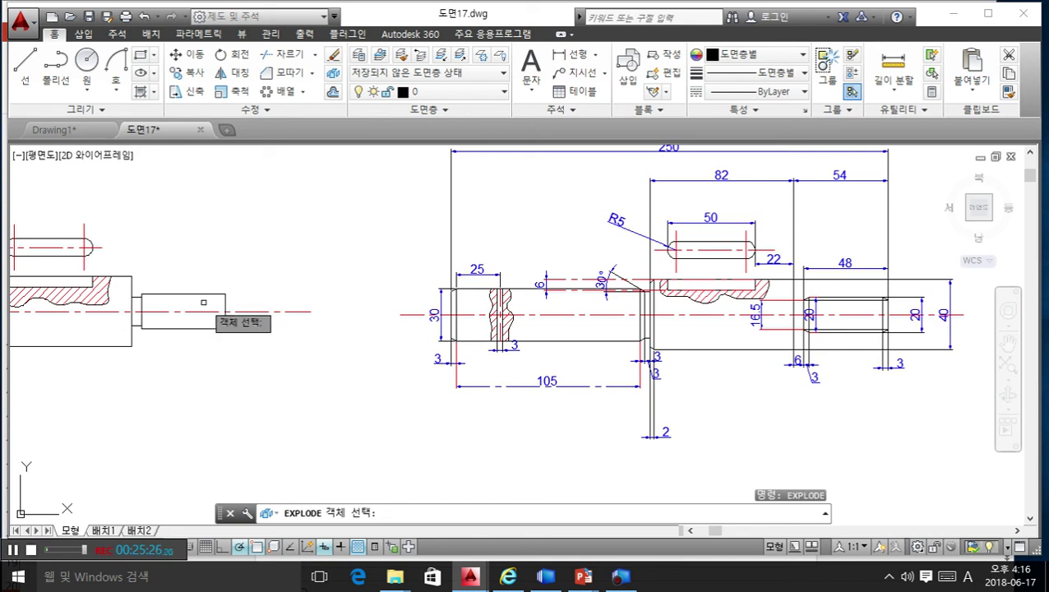
pyautogui.click(201, 294)
pyautogui.press('Return')
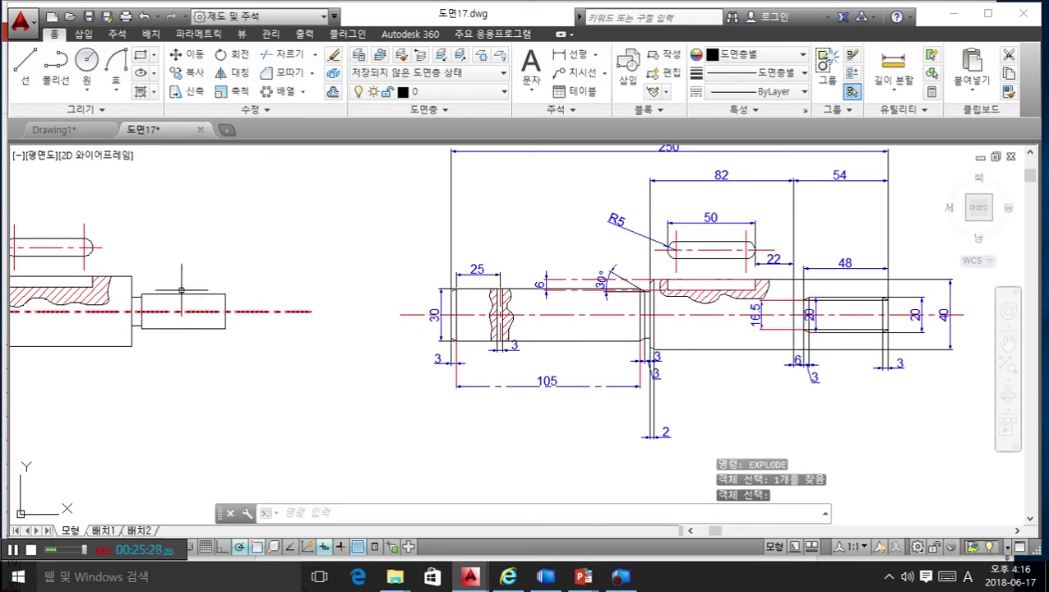
pyautogui.press('Escape')
pyautogui.press('Escape')
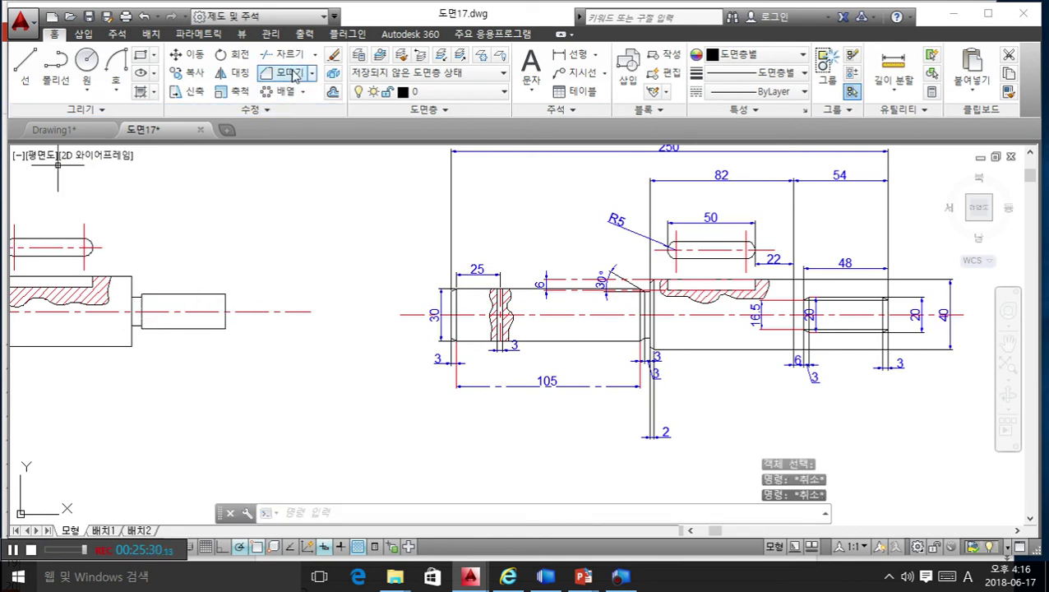
# - Offset several lines at the shaft's threaded end by 3 units
pyautogui.click(331, 93)
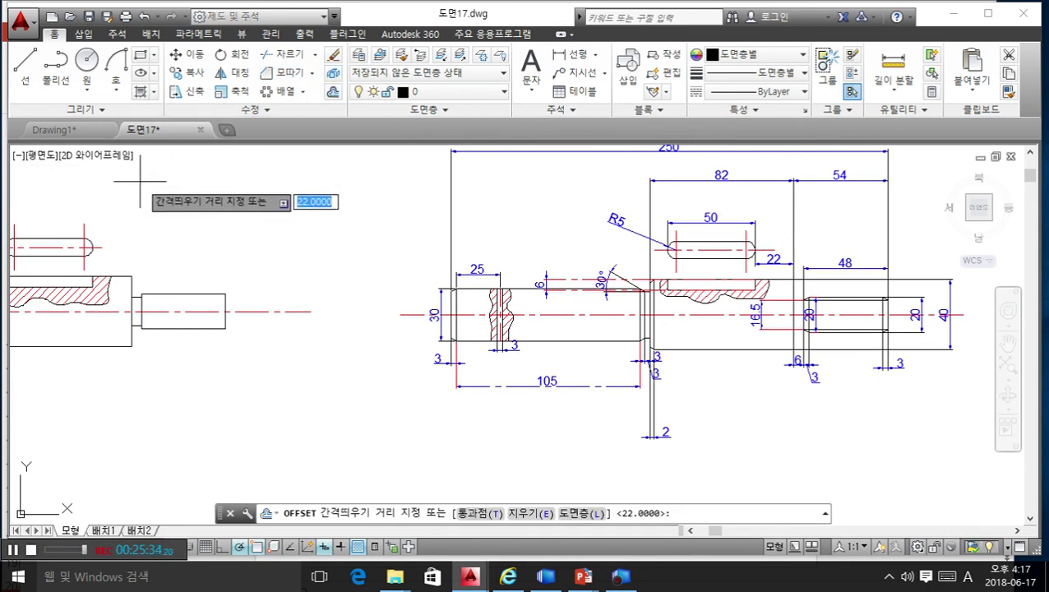
pyautogui.write('3')
pyautogui.press('Return')
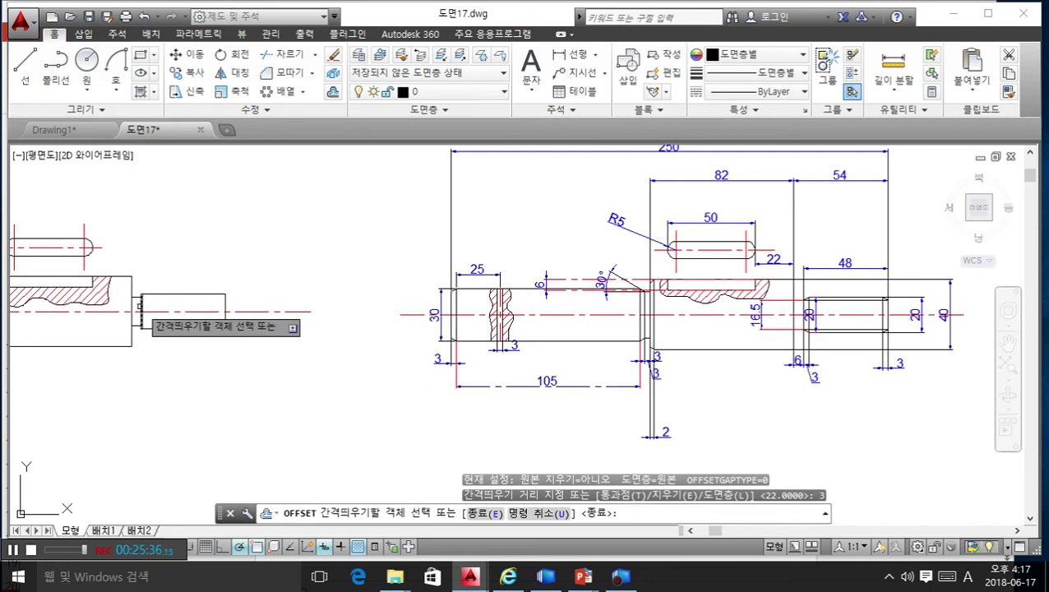
pyautogui.click(133, 305)
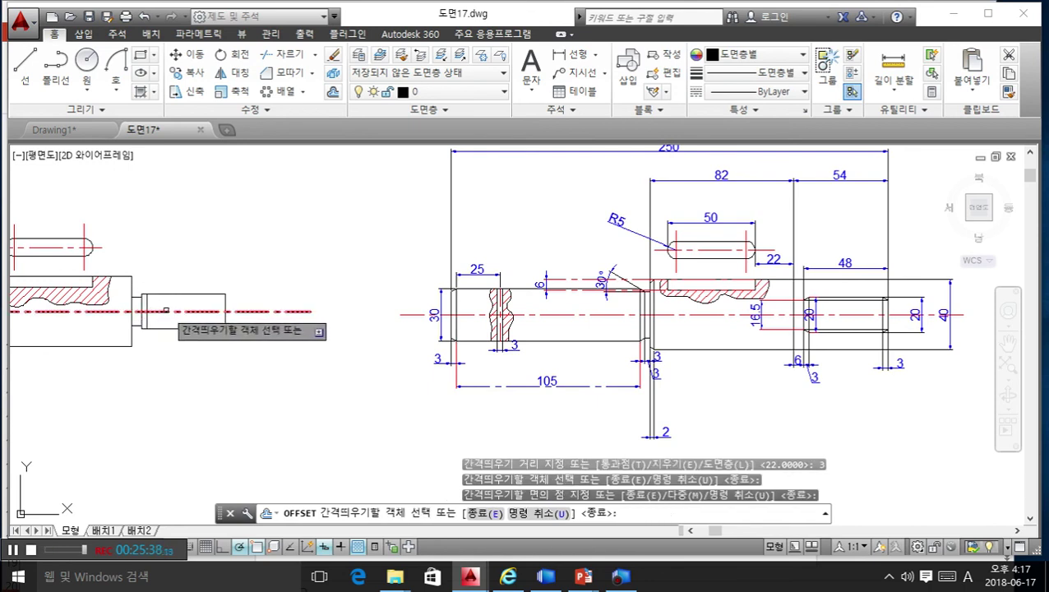
pyautogui.click(225, 304)
pyautogui.click(214, 305)
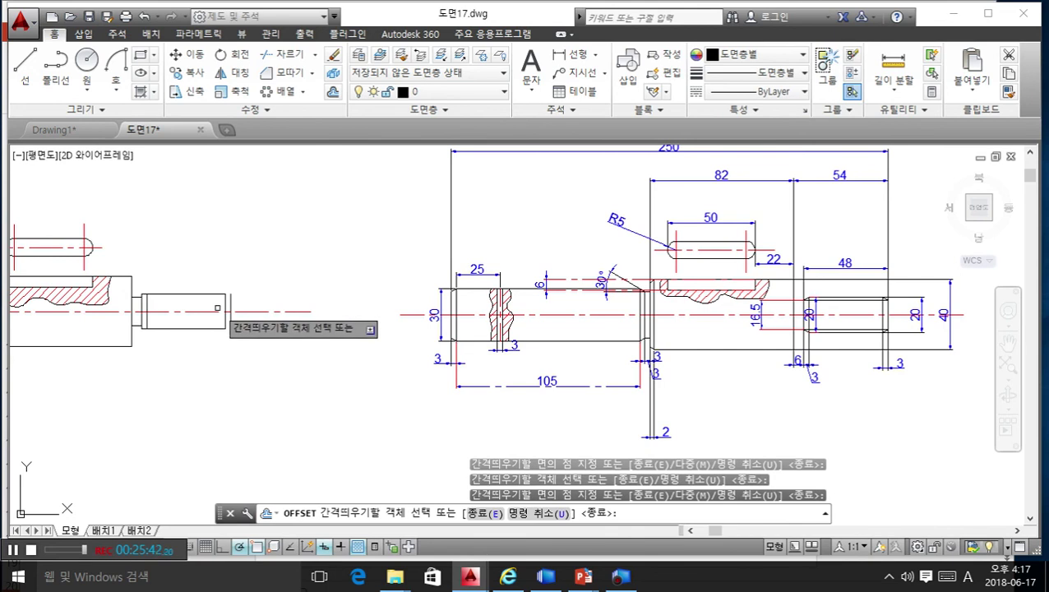
pyautogui.click(224, 309)
pyautogui.click(228, 308)
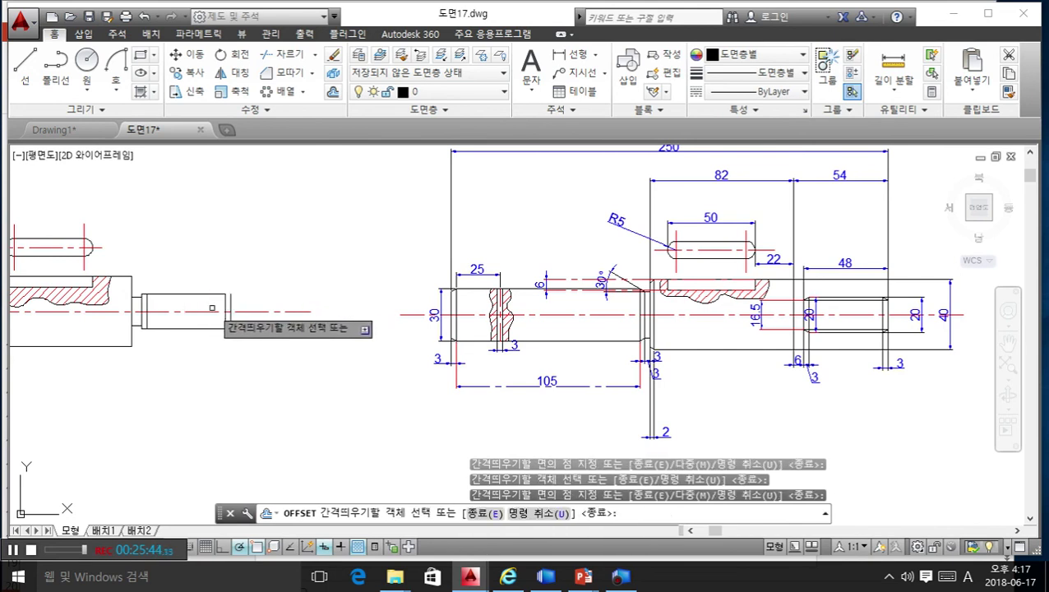
pyautogui.click(225, 306)
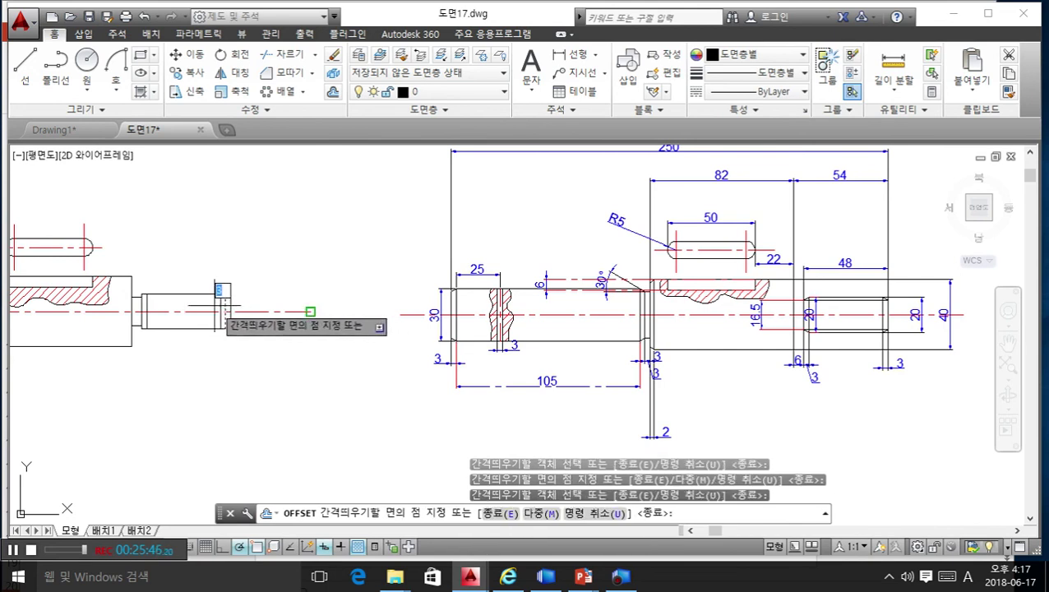
pyautogui.click(225, 308)
pyautogui.click(225, 309)
pyautogui.click(222, 283)
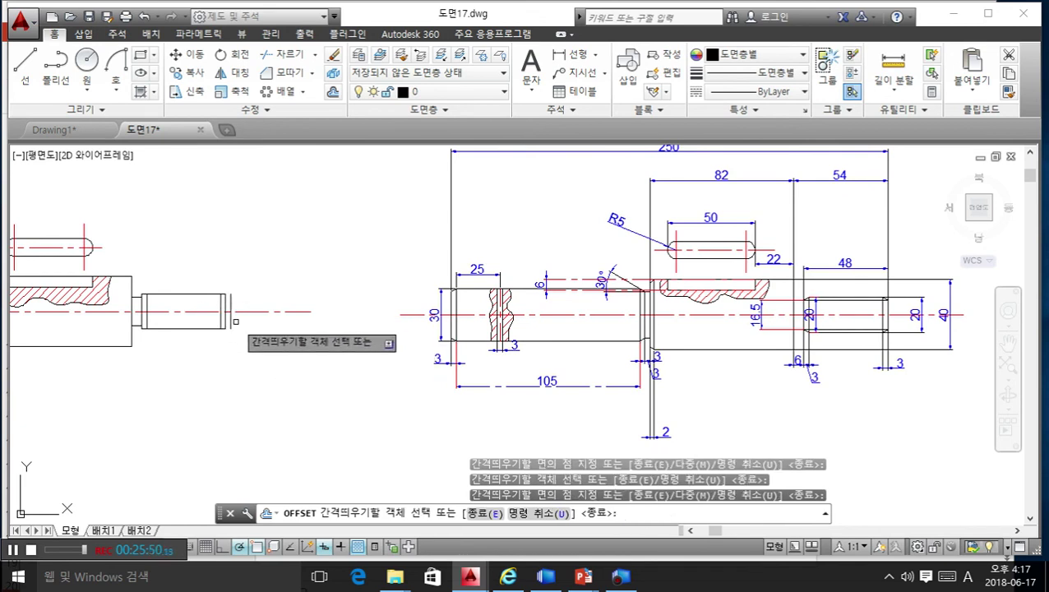
pyautogui.click(229, 317)
pyautogui.click(235, 336)
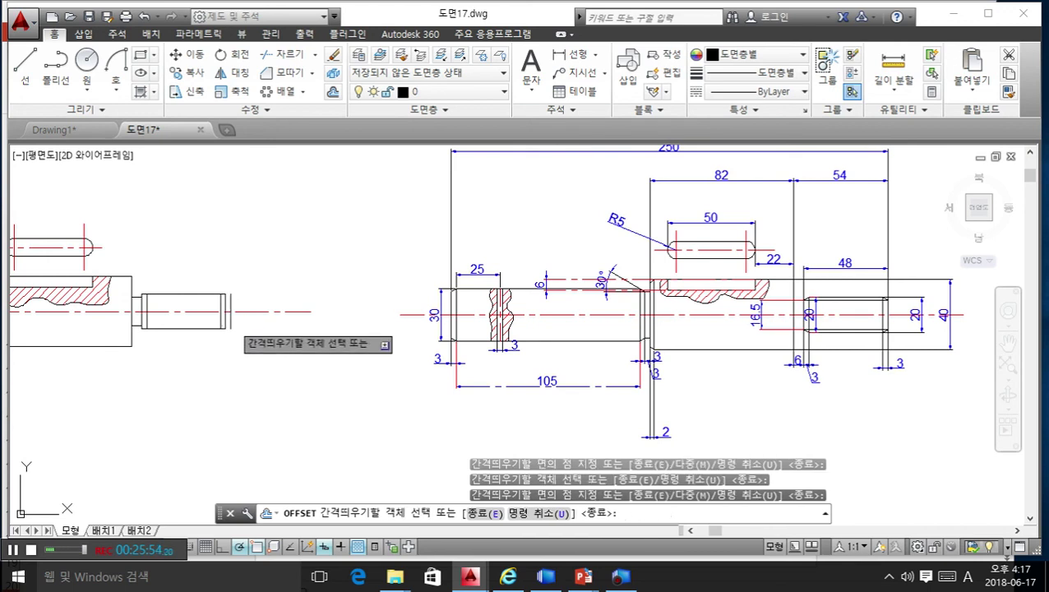
pyautogui.click(230, 327)
pyautogui.press('Escape')
pyautogui.press('Escape')
pyautogui.press('Escape')
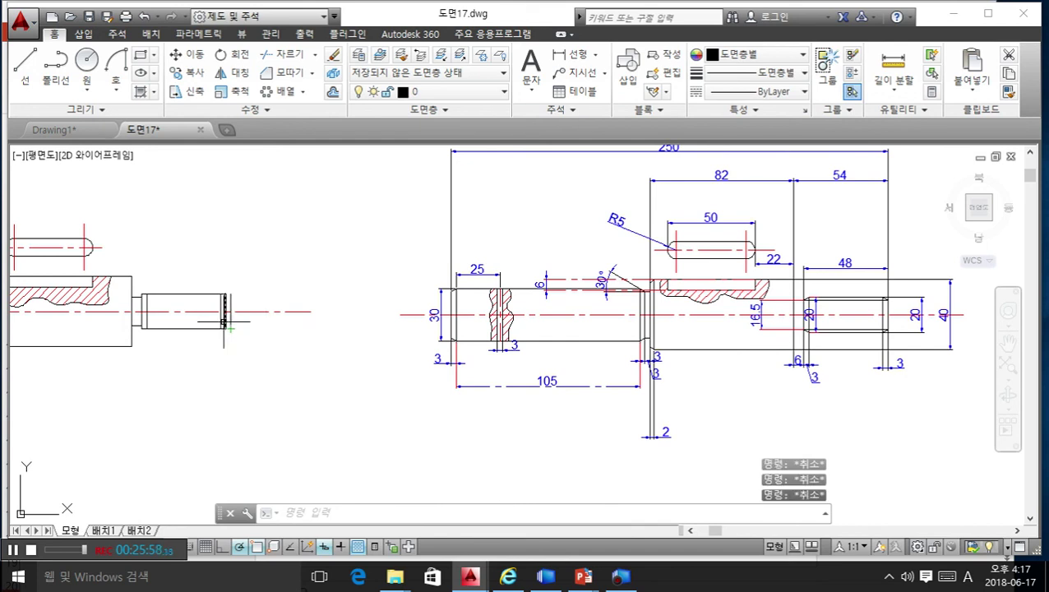
# - Delete the extra vertical line at the shaft's end
pyautogui.press('Delete')
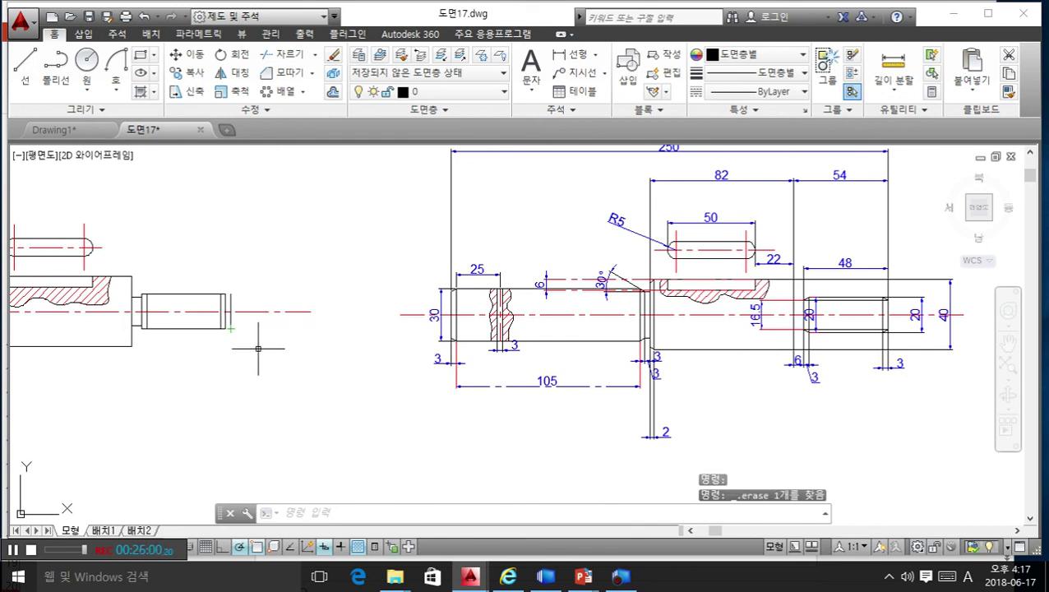
pyautogui.click(229, 317)
pyautogui.press('Delete')
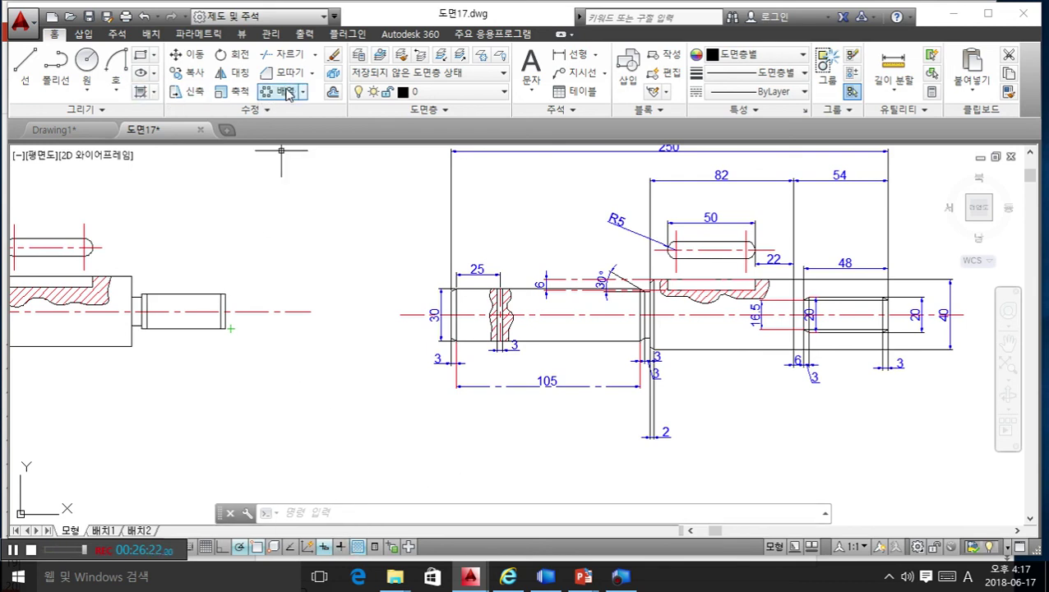
# - Offset the narrow end section's top and bottom edges 1.75 inward as thread lines
pyautogui.click(333, 91)
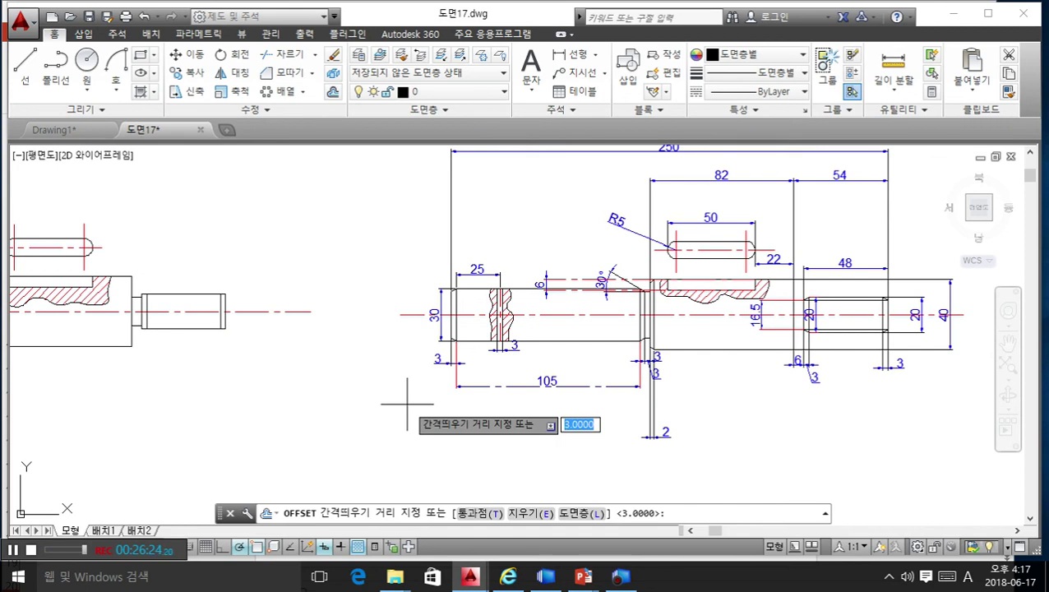
pyautogui.write('1.')
pyautogui.press('Return')
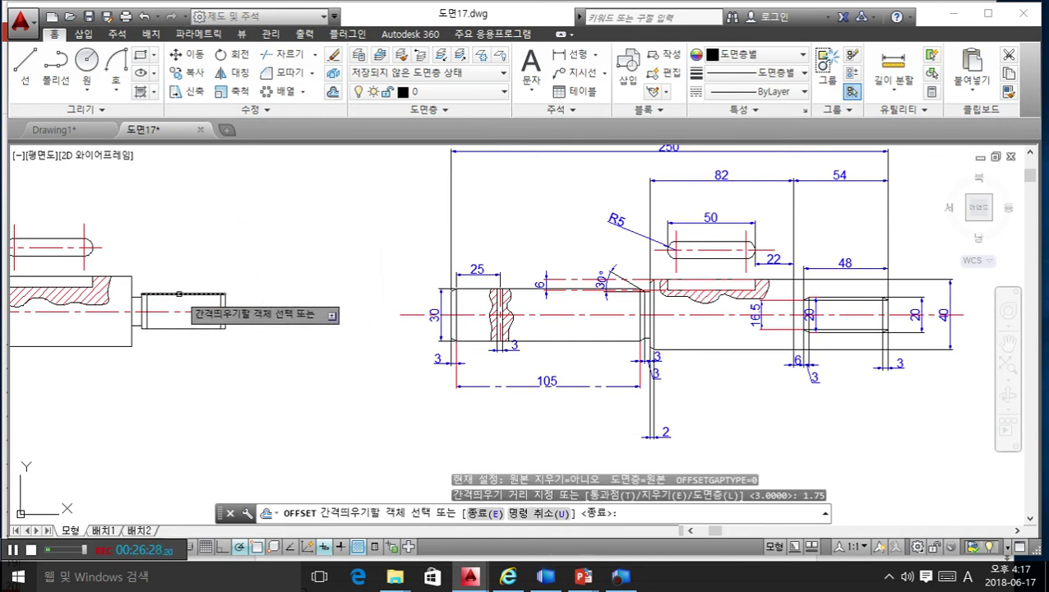
pyautogui.click(151, 295)
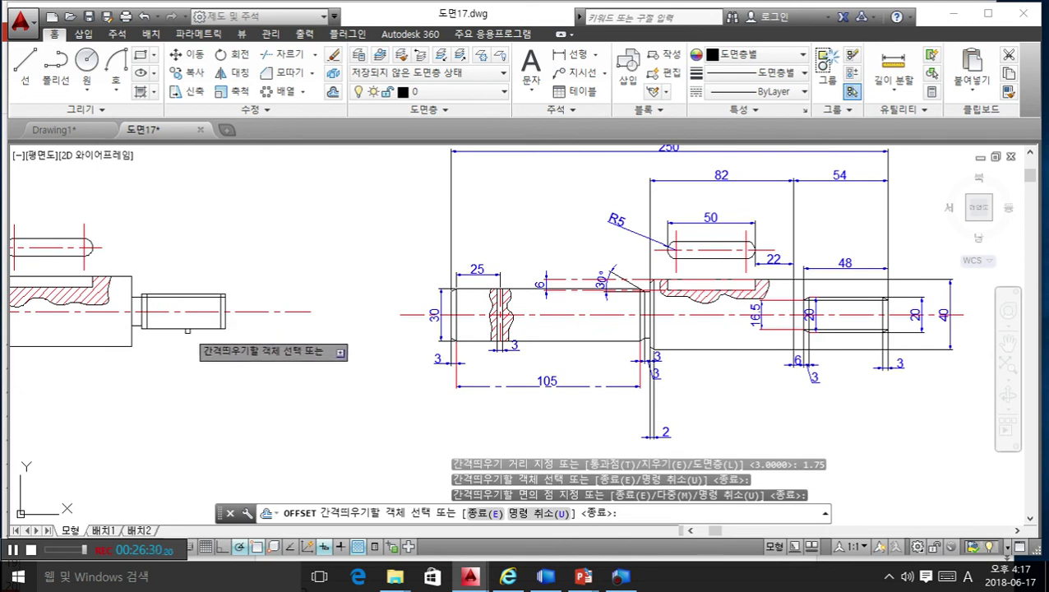
pyautogui.click(188, 328)
pyautogui.click(183, 319)
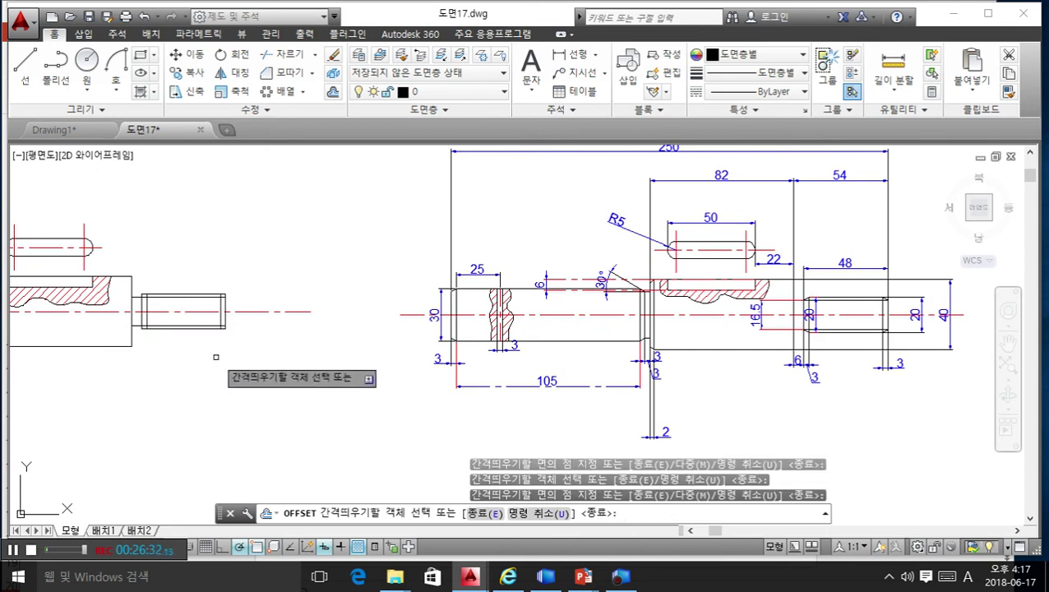
pyautogui.moveTo(112, 403); pyautogui.dragTo(226, 410, button='middle')
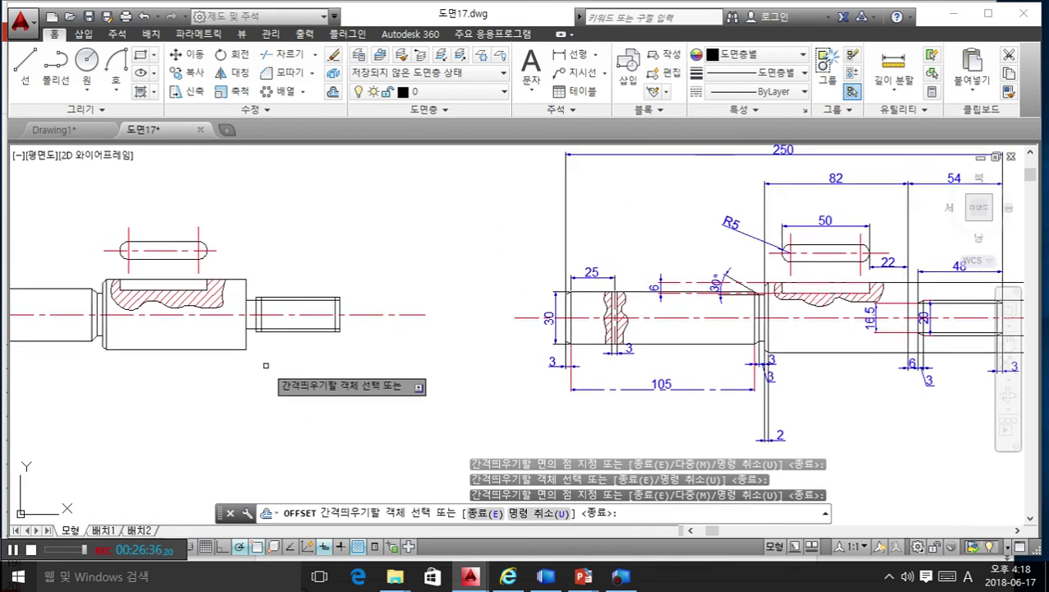
# - Zoom in on the threaded end and end the Offset command
pyautogui.scroll(4, 274, 331)
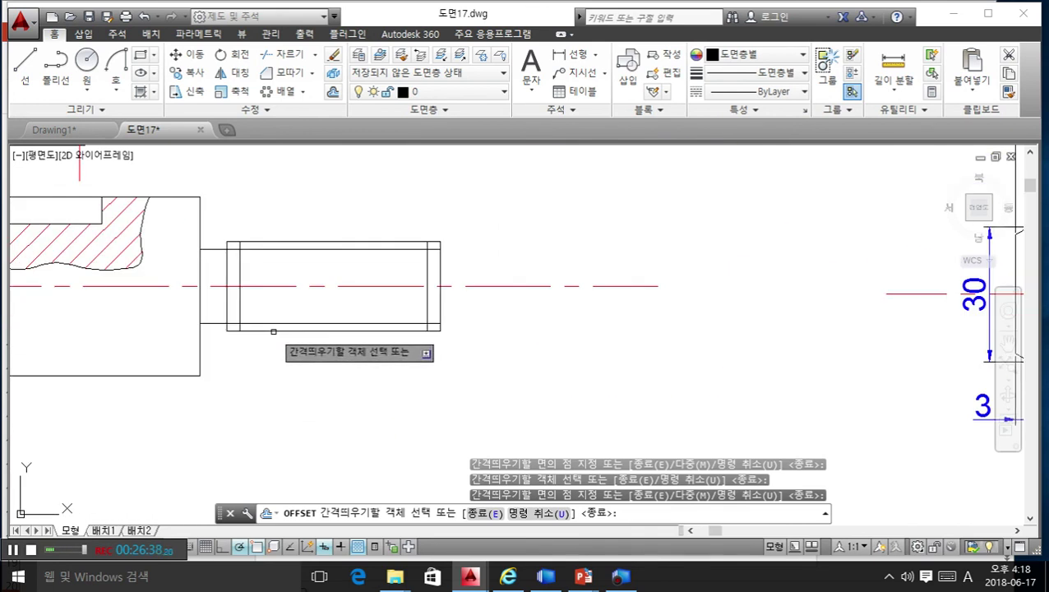
pyautogui.scroll(2, 270, 325)
pyautogui.write('1')
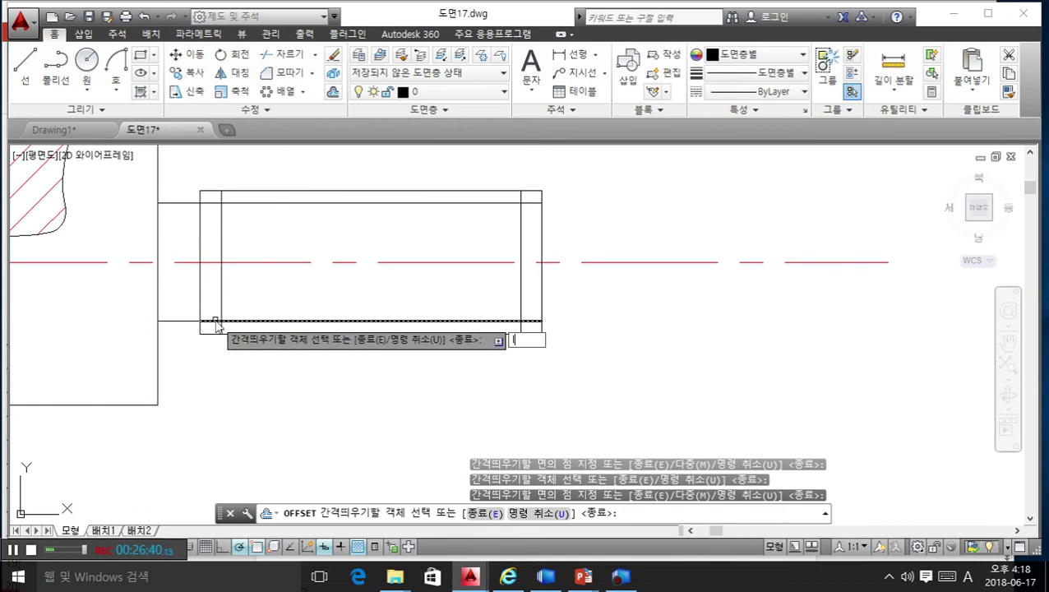
pyautogui.press('Return')
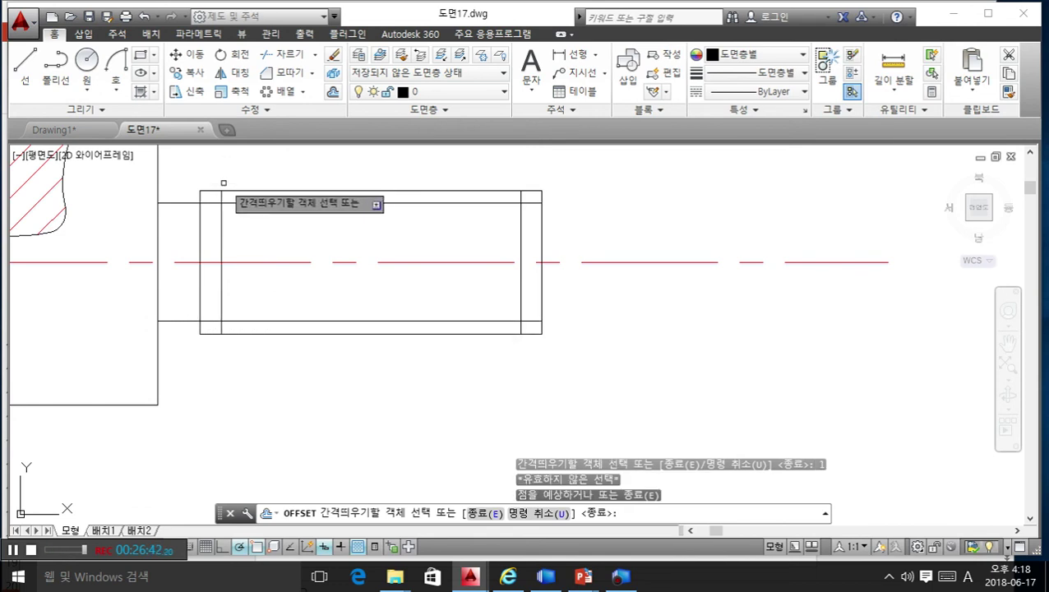
pyautogui.press('Escape')
pyautogui.press('Escape')
pyautogui.press('Escape')
# - Draw two diagonal lines from the inner thread corners to the outer edge at the left end
pyautogui.write('l')
pyautogui.press('Return')
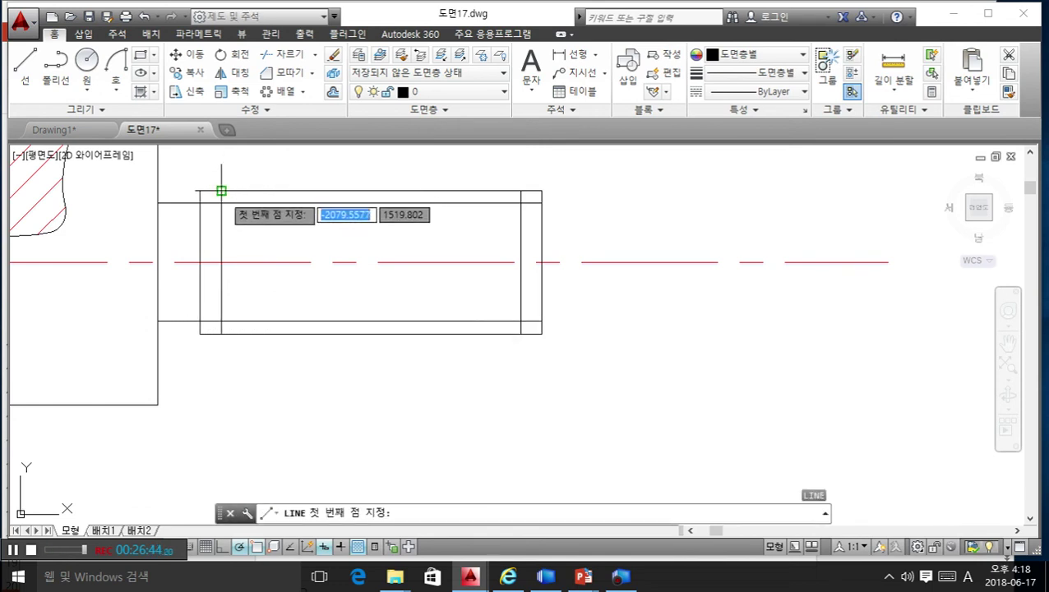
pyautogui.click(220, 191)
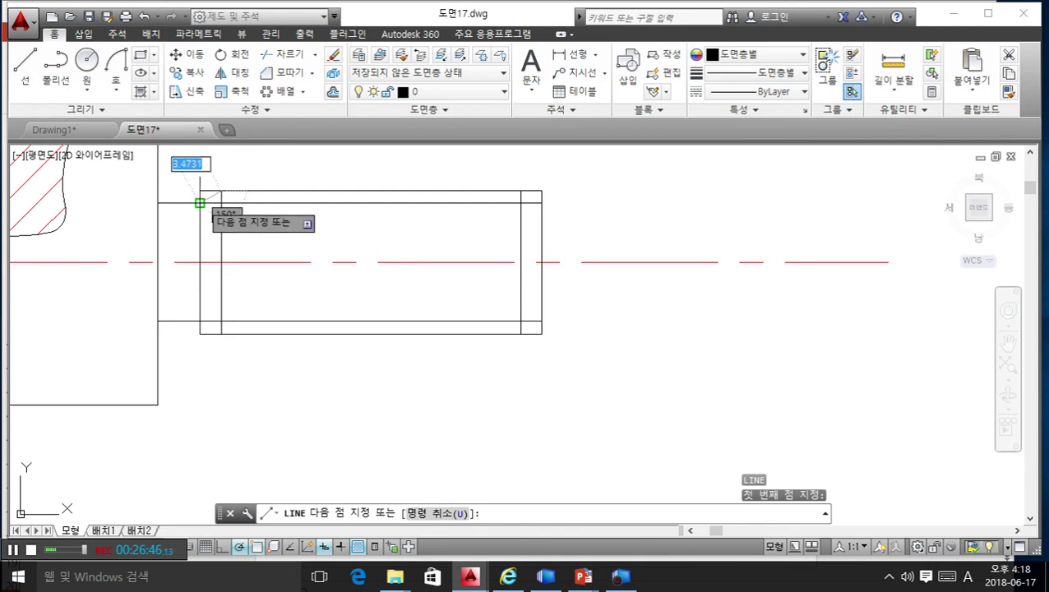
pyautogui.click(199, 202)
pyautogui.press('Escape')
pyautogui.press('Escape')
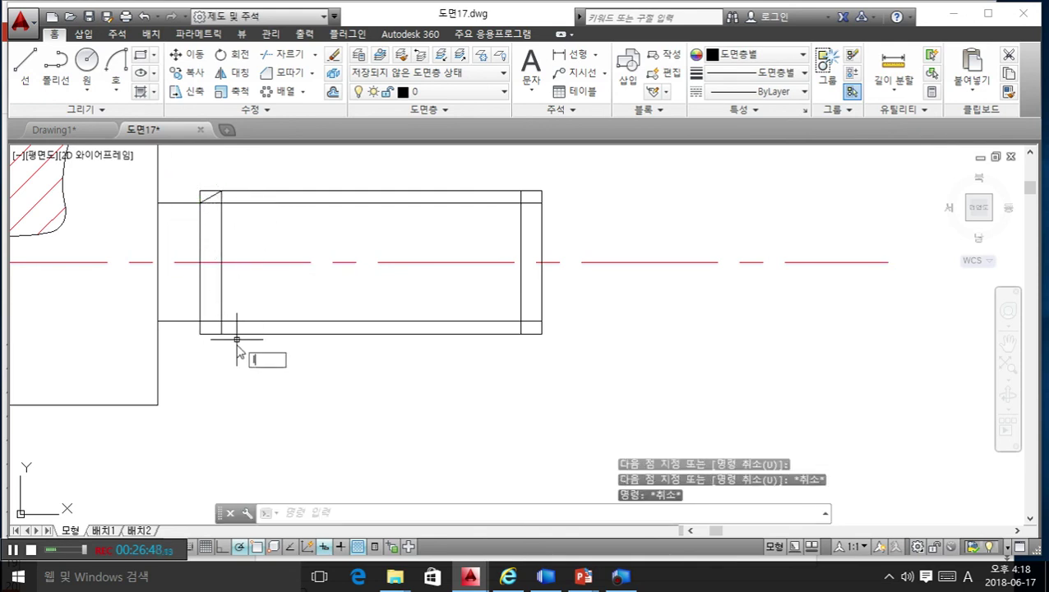
pyautogui.press('Return')
pyautogui.click(220, 333)
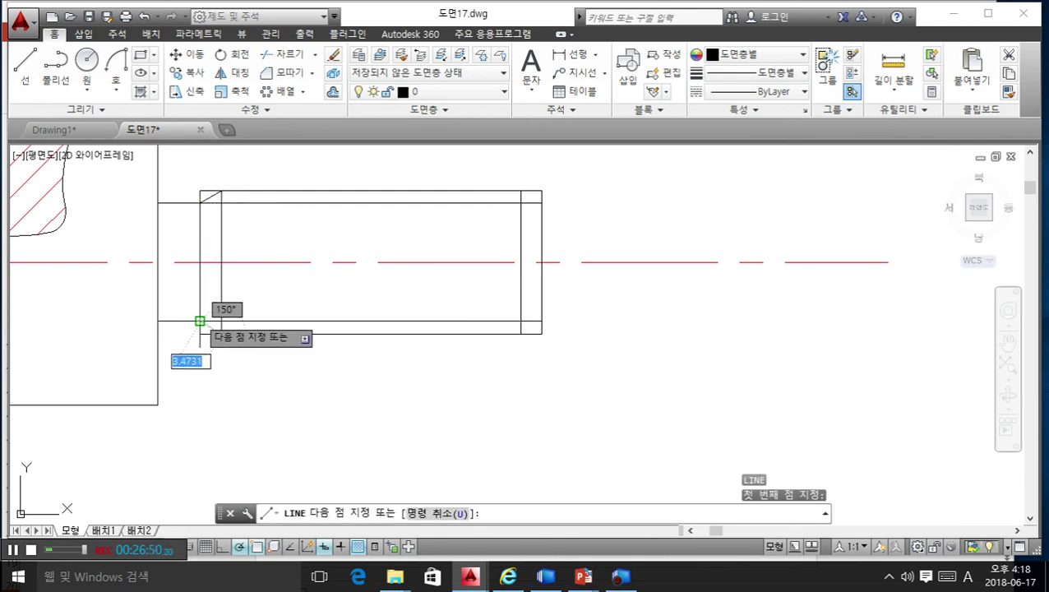
pyautogui.click(200, 321)
pyautogui.press('Escape')
pyautogui.press('Escape')
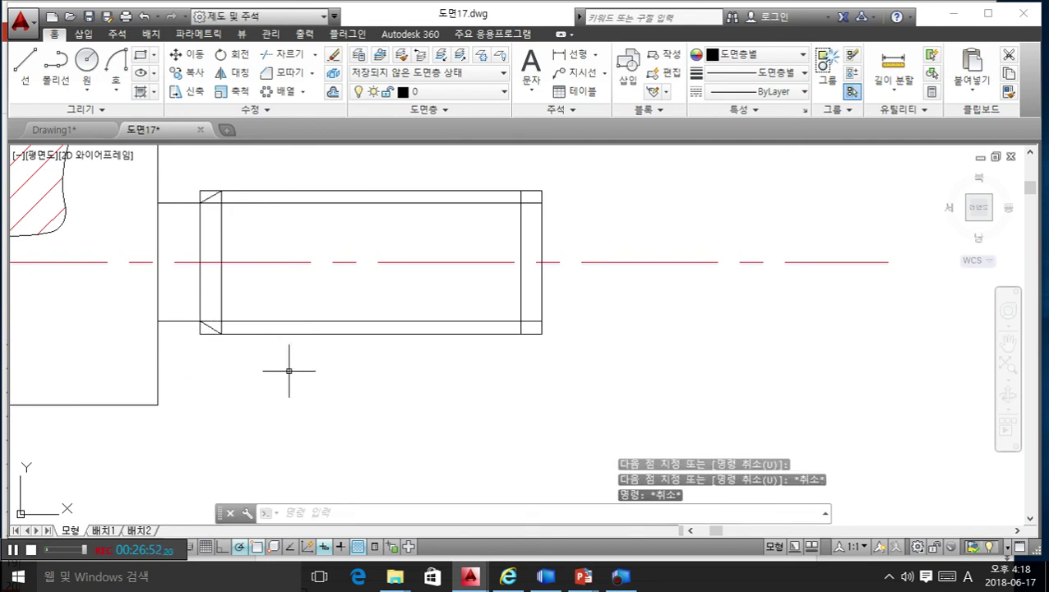
# - Trim the top edge's stub beyond the top-left chamfer line
pyautogui.click(280, 56)
pyautogui.click(212, 198)
pyautogui.press('Return')
pyautogui.click(199, 196)
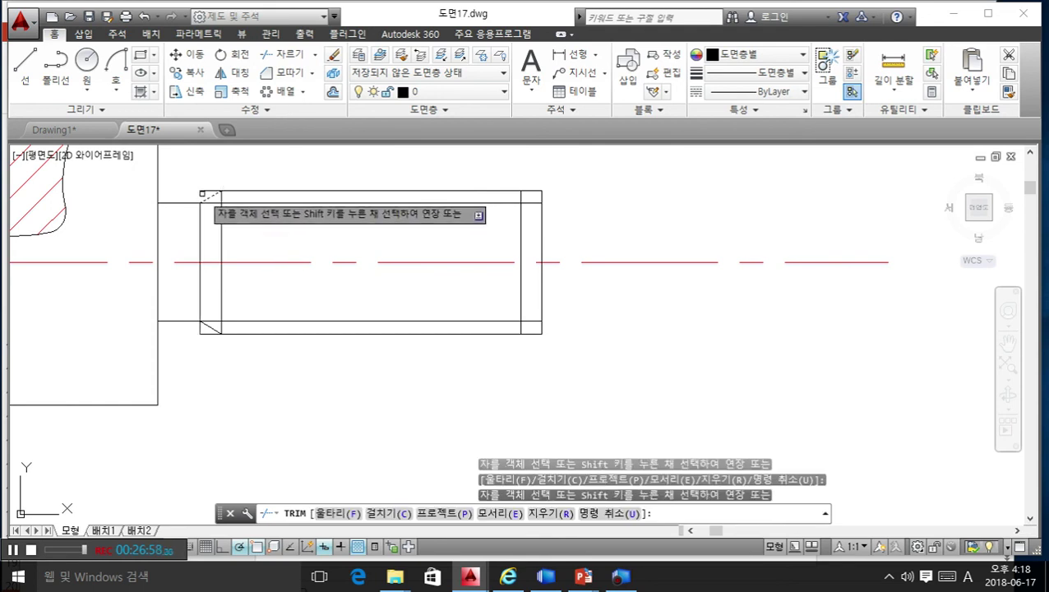
pyautogui.press('Escape')
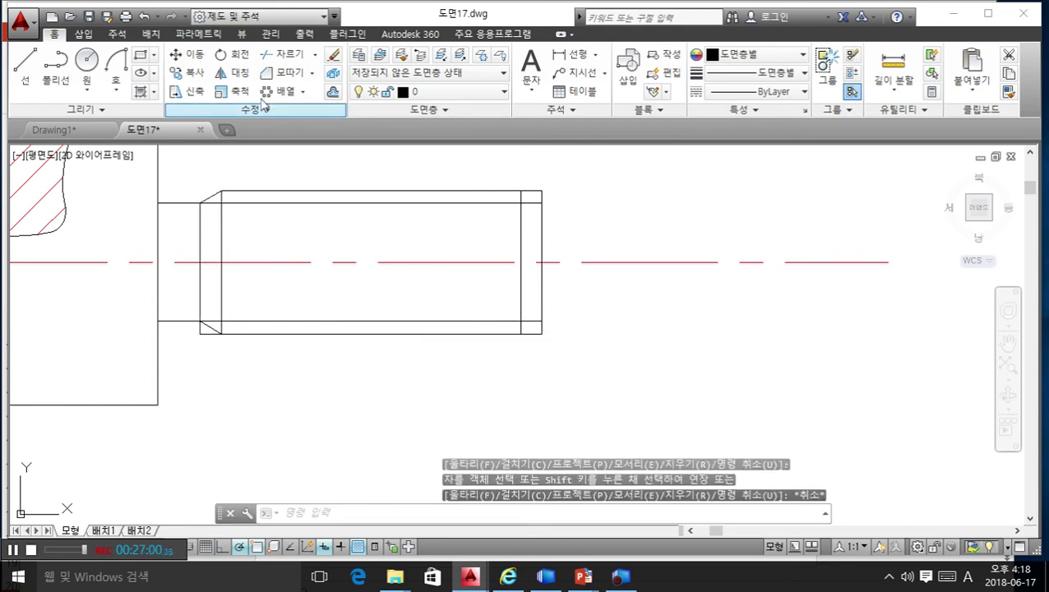
# - Run Trim again using the lower-left diagonal as the cutting edge
pyautogui.click(285, 54)
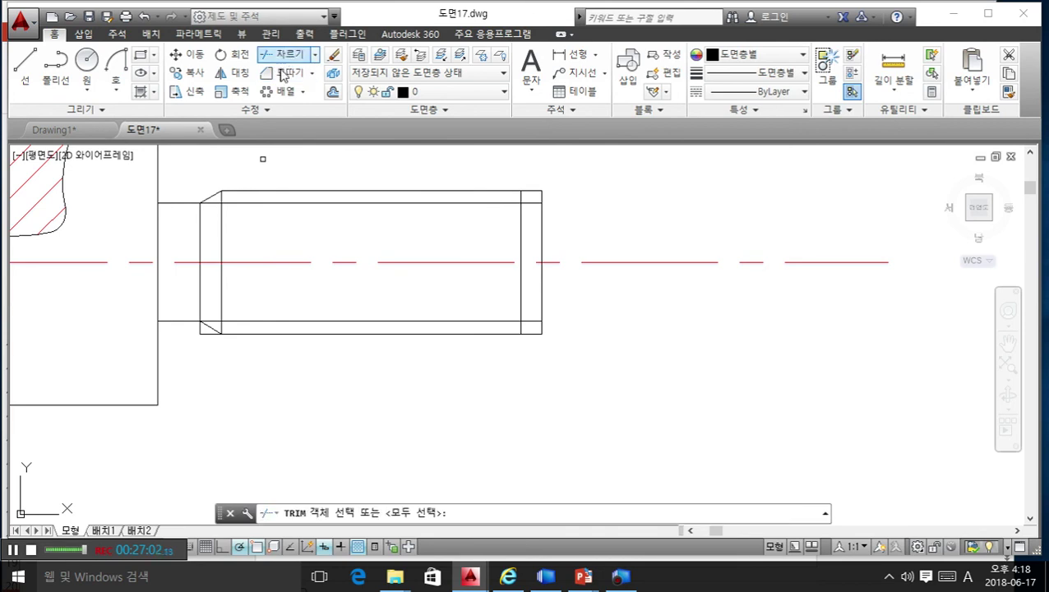
pyautogui.click(208, 326)
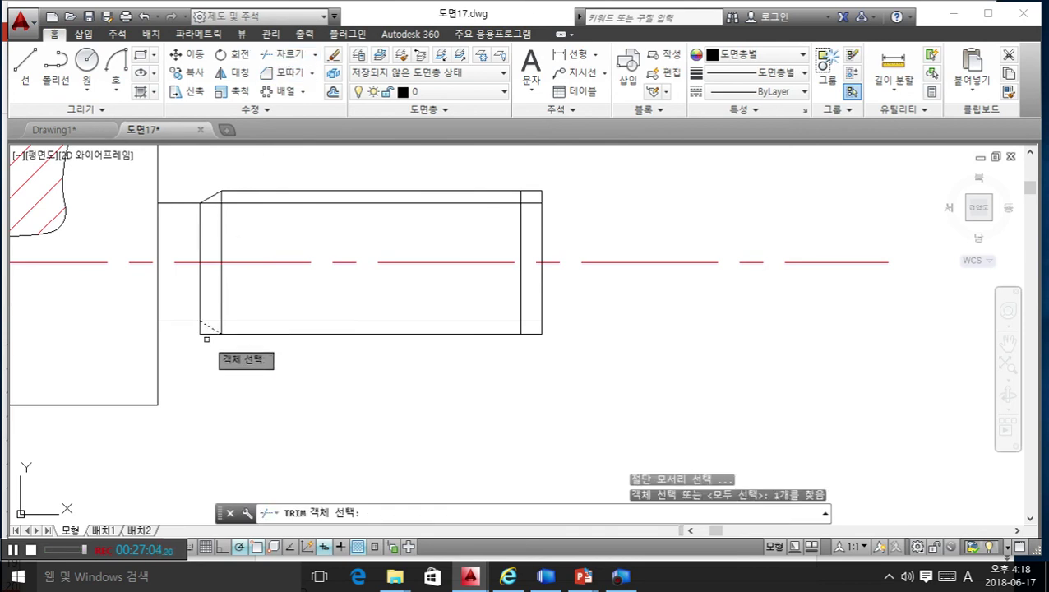
pyautogui.press('Return')
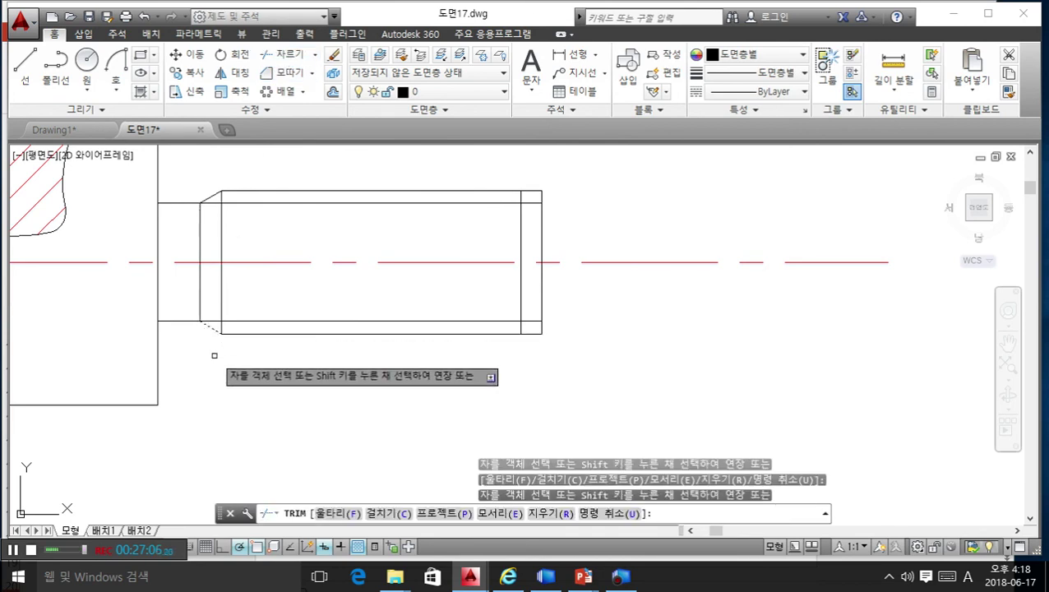
pyautogui.press('Escape')
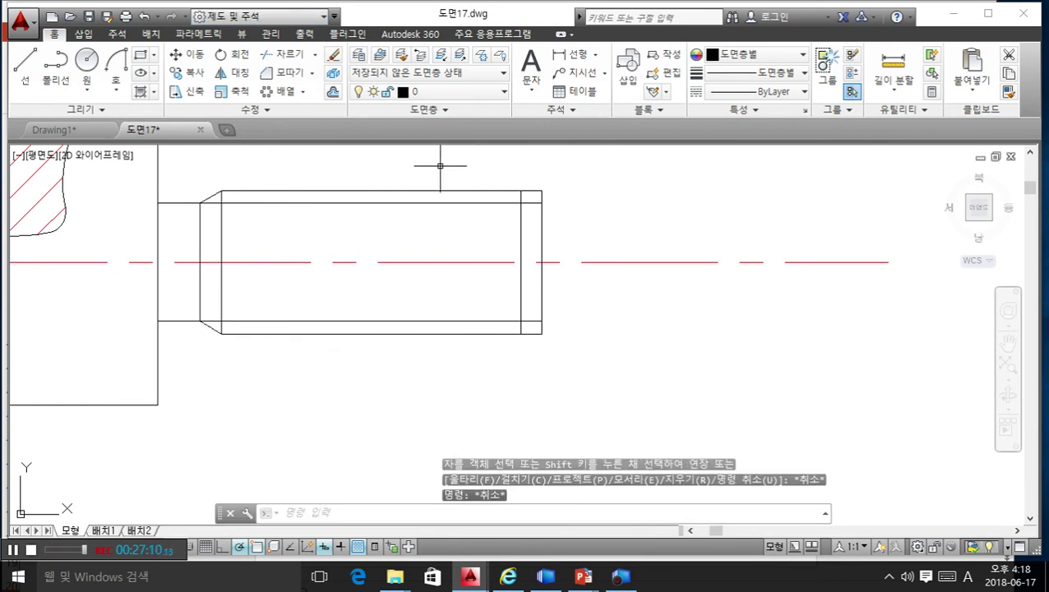
# - Draw diagonal chamfer lines at the top-right and bottom-right corners of the narrow end section
pyautogui.press('l')
pyautogui.press('Return')
pyautogui.click(539, 197)
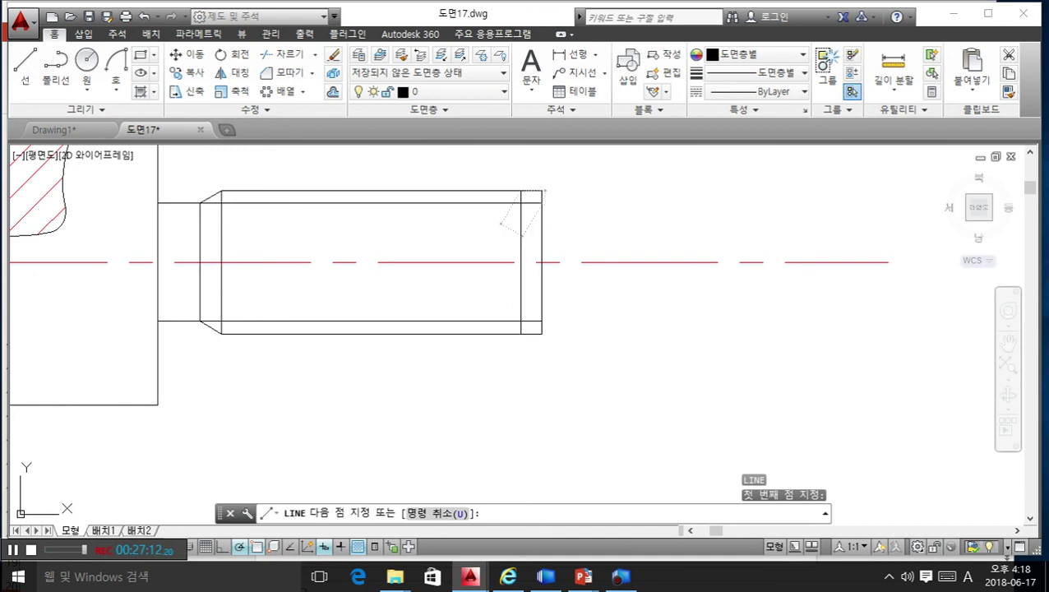
pyautogui.press('Escape')
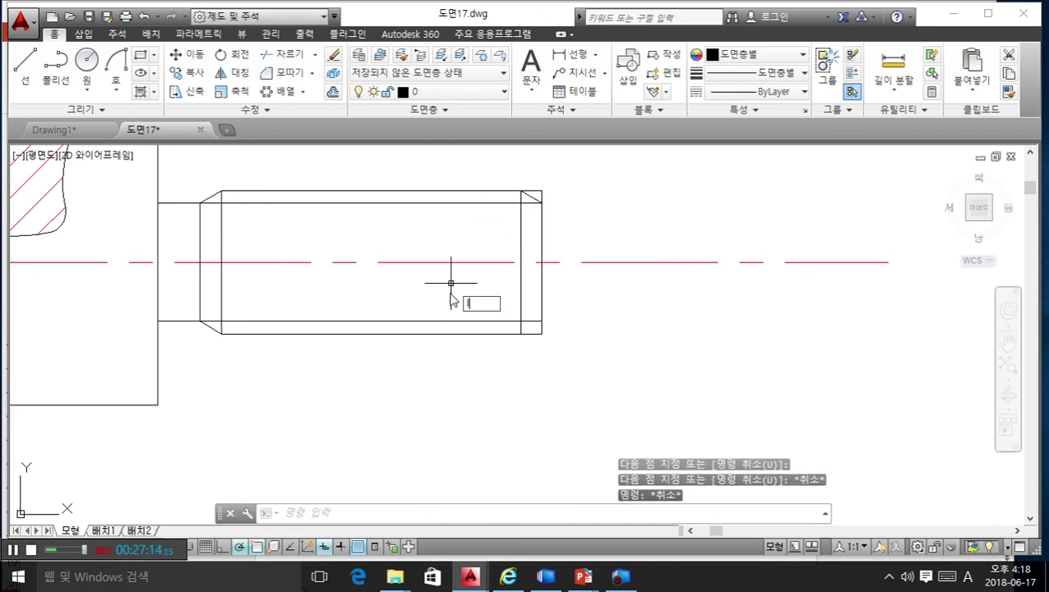
pyautogui.press('Return')
pyautogui.click(521, 333)
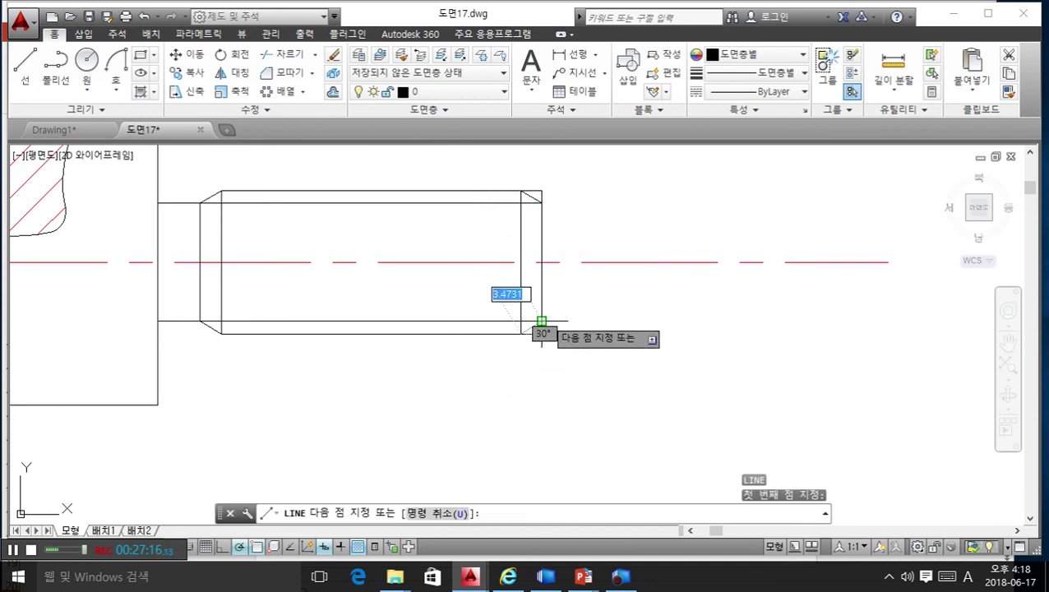
pyautogui.press('Escape')
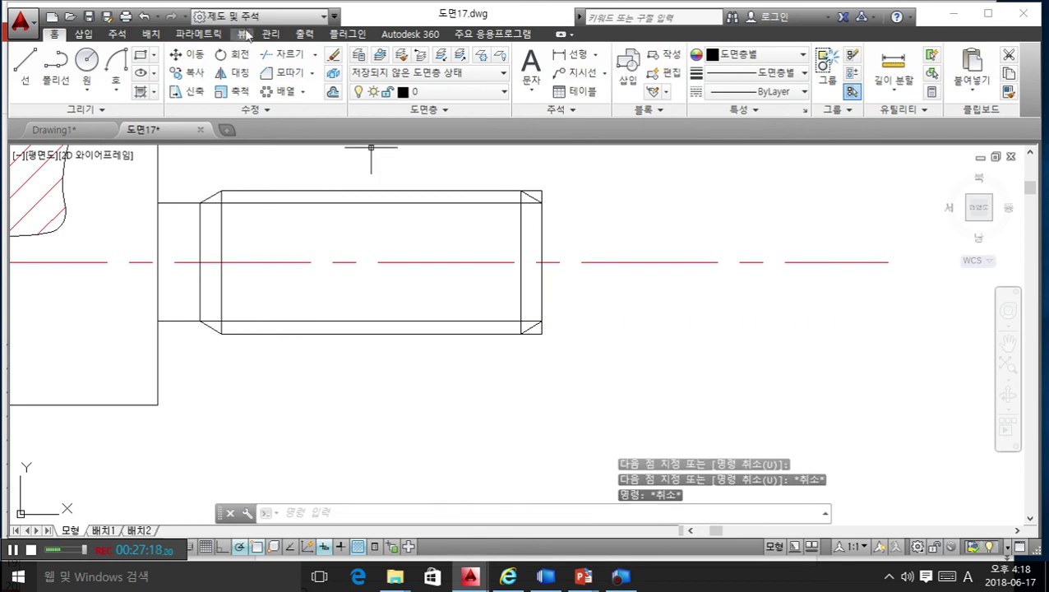
# - Trim the top edge's stub past the right-hand chamfers, using both diagonals as cutting edges
pyautogui.click(276, 59)
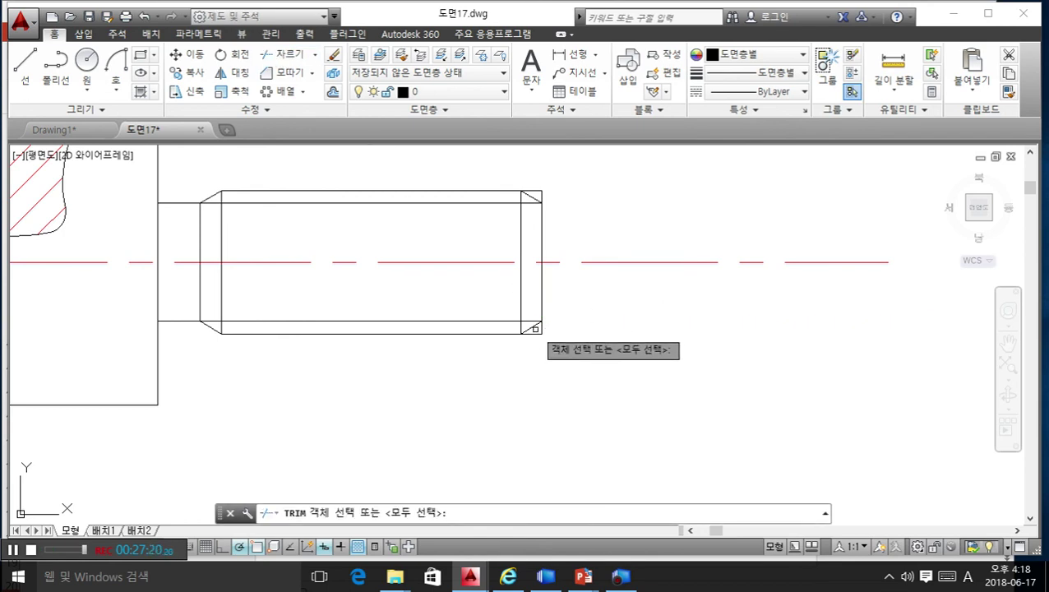
pyautogui.click(531, 327)
pyautogui.click(531, 197)
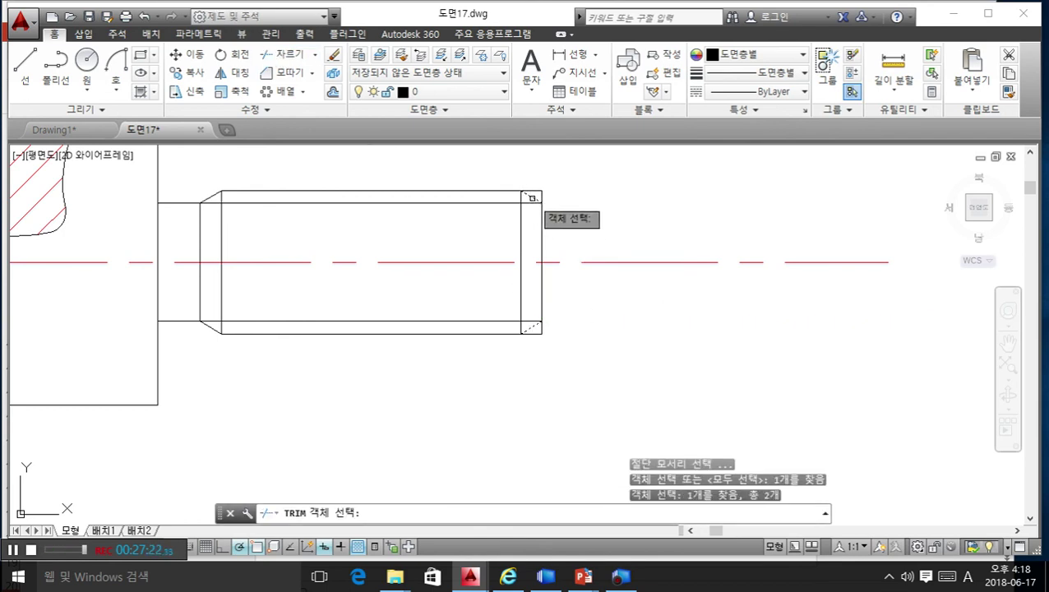
pyautogui.press('Return')
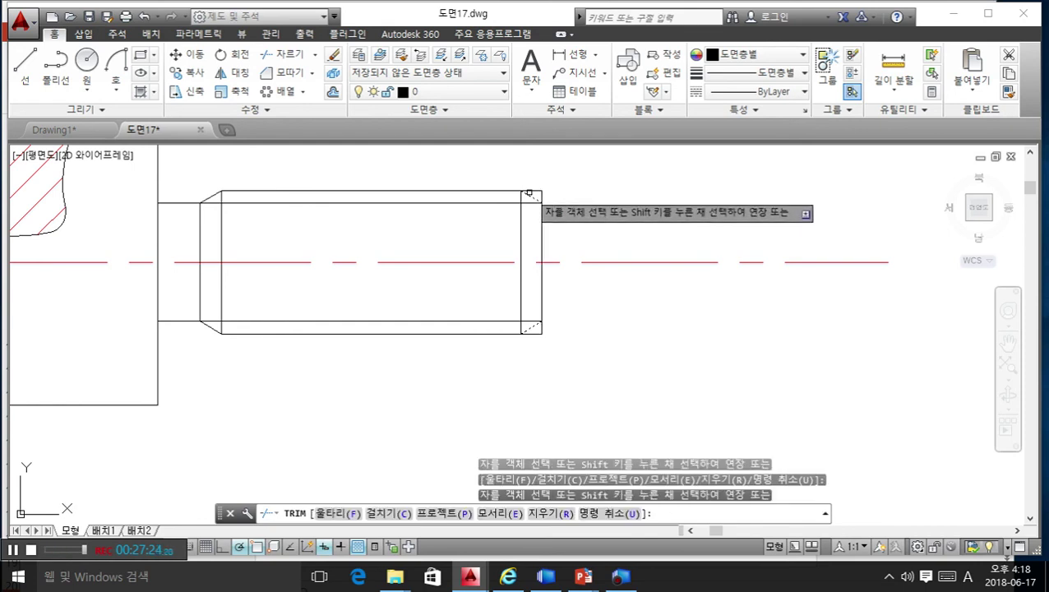
pyautogui.click(532, 191)
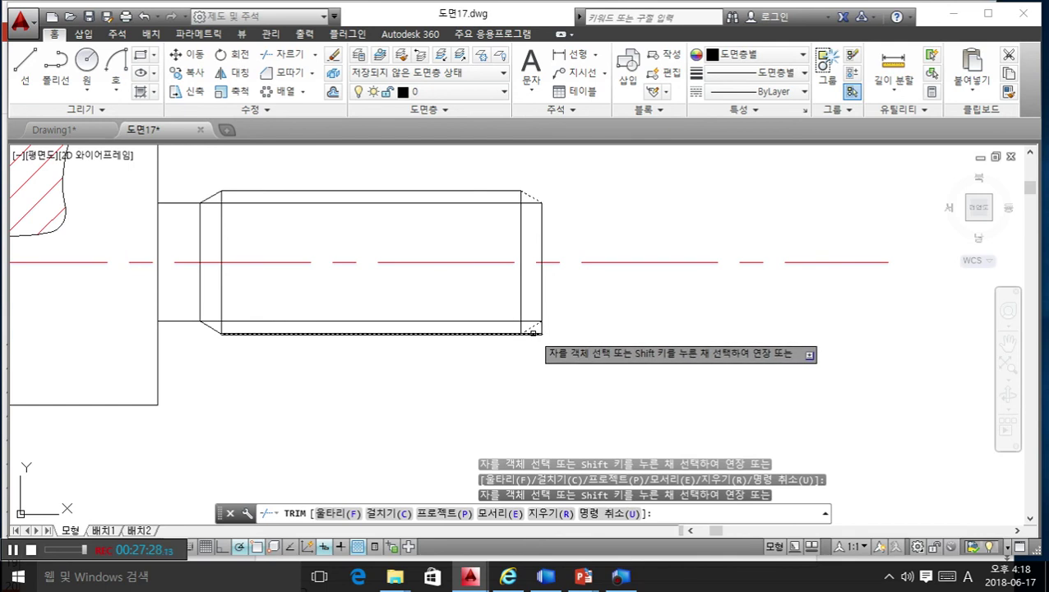
pyautogui.scroll(-5, 552, 359)
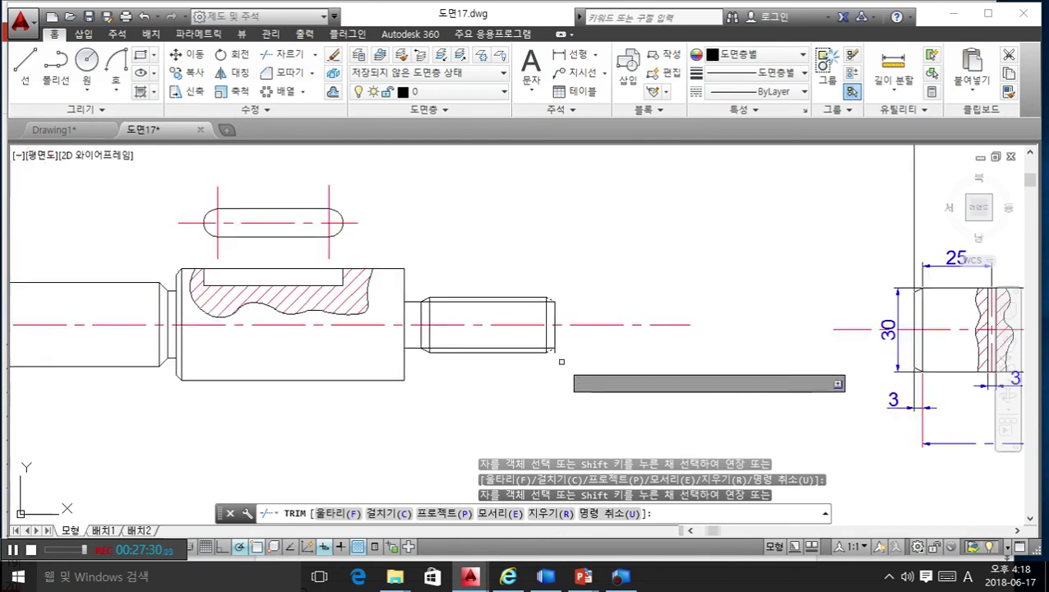
pyautogui.moveTo(606, 374)
pyautogui.mouseDown(button='middle')
pyautogui.moveTo(204, 270)
pyautogui.moveTo(197, 279)
pyautogui.moveTo(377, 311)
pyautogui.moveTo(497, 360)
pyautogui.moveTo(538, 355)
pyautogui.mouseUp(button='middle')
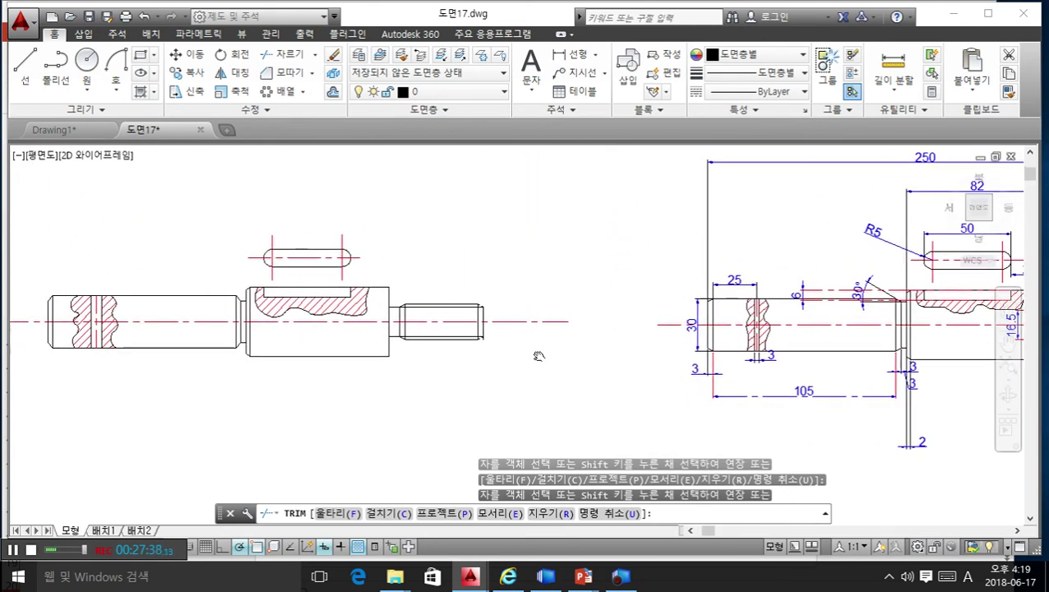